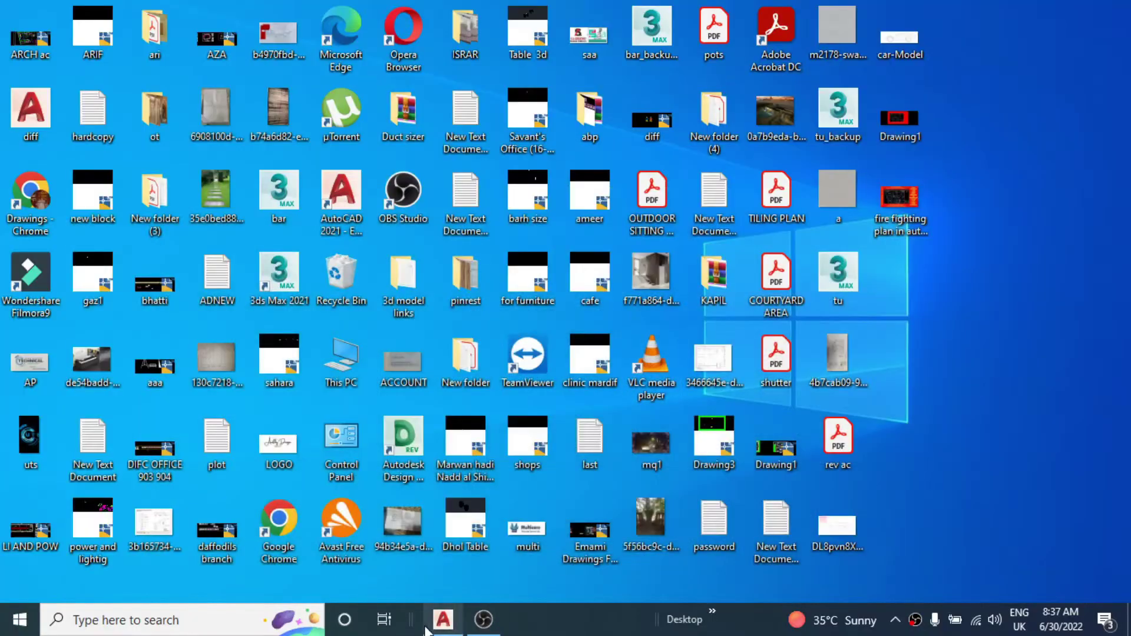
Restore the AutoCAD window showing OFFICE NEW.dwg from the taskbar.
{"action": "left_click", "coordinate": [426, 628]}
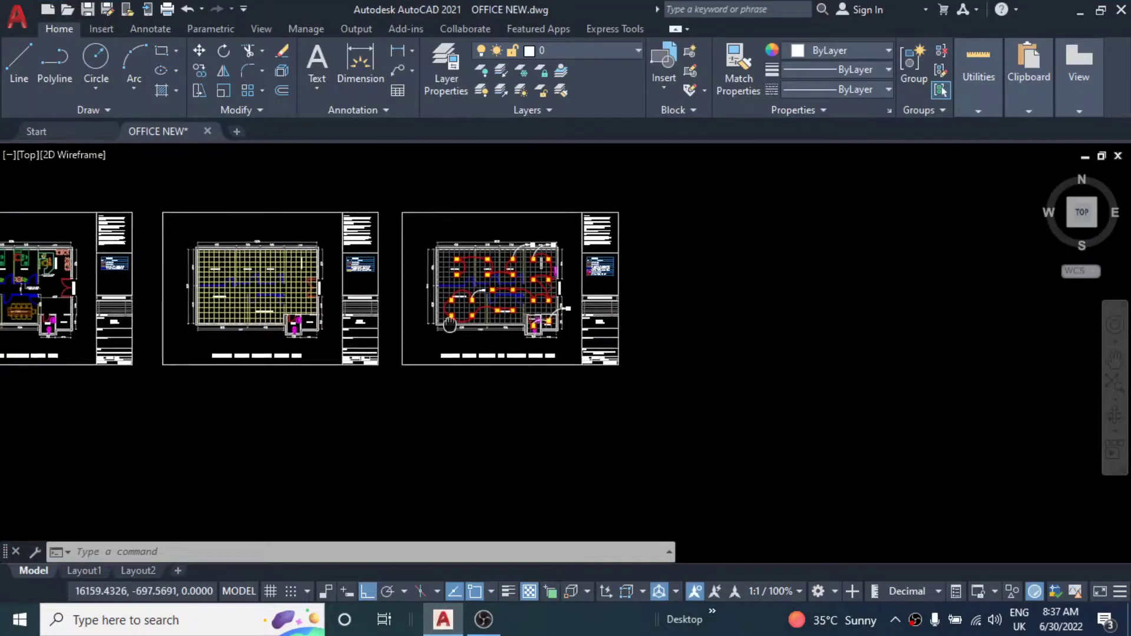
Select the third plan sheet and begin a copy, then cancel it.
{"action": "key", "text": "Escape"}
{"action": "key", "text": "Escape"}
{"action": "left_click", "coordinate": [729, 201]}
{"action": "left_click", "coordinate": [478, 383]}
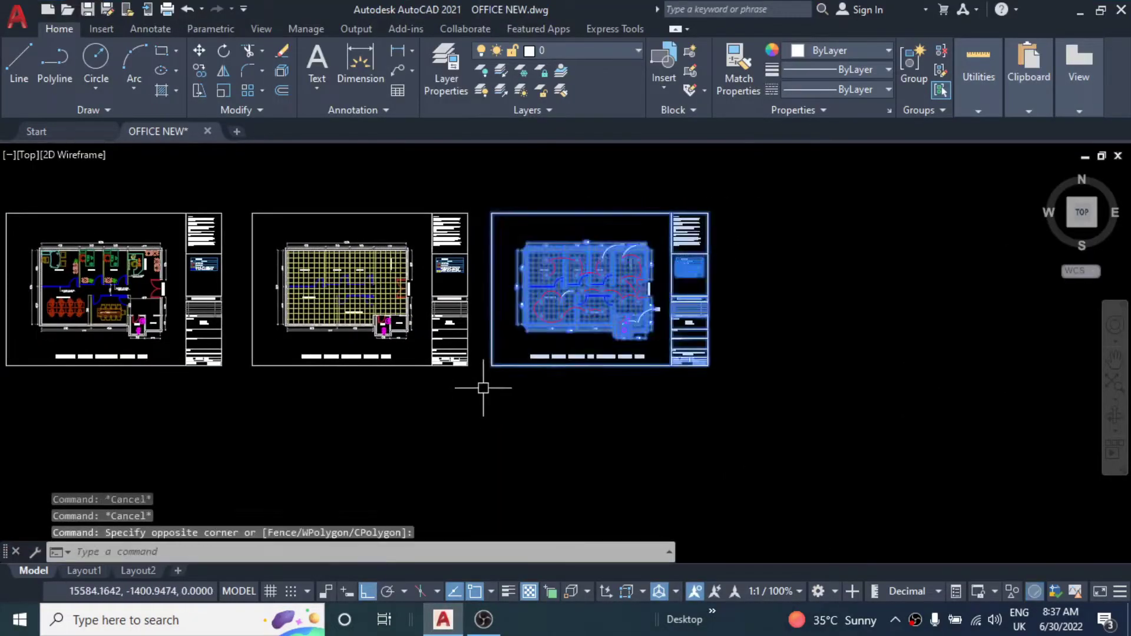
{"action": "type", "text": "co"}
{"action": "key", "text": "Return"}
{"action": "key", "text": "Escape"}
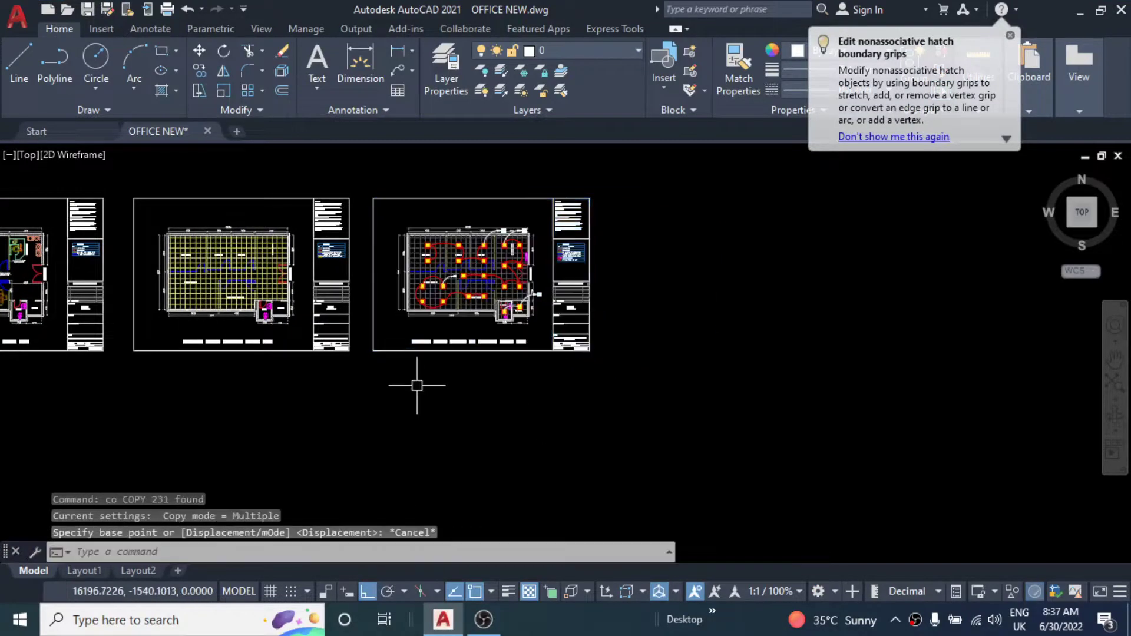
{"action": "key", "text": "Escape"}
Copy the middle flooring layout sheet and place the copy to its right.
{"action": "left_click", "coordinate": [532, 190]}
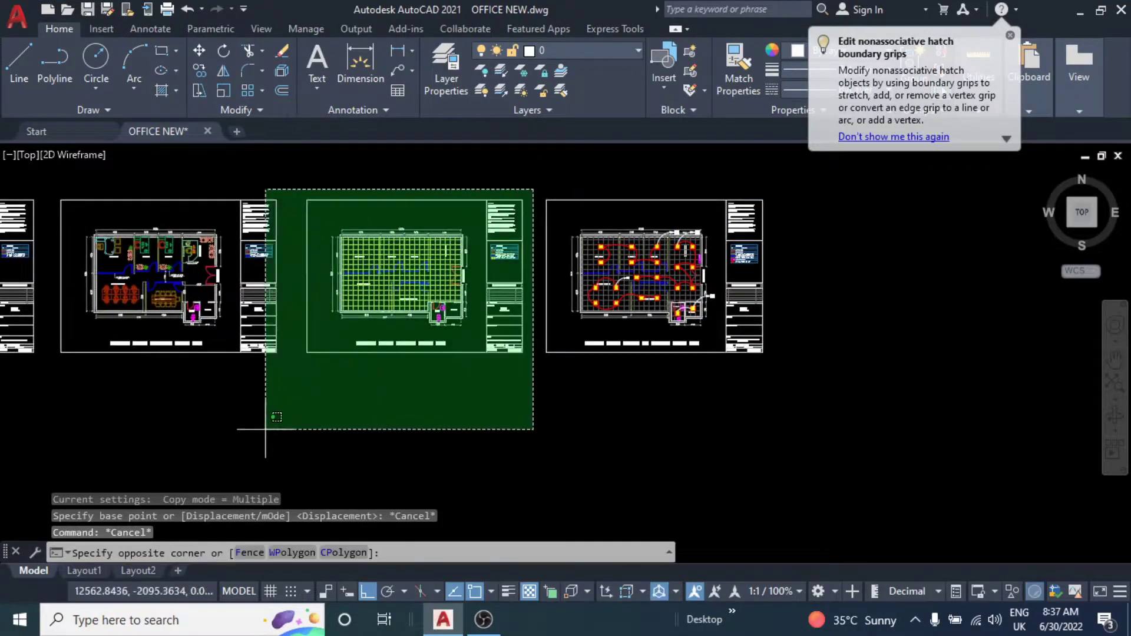
{"action": "left_click", "coordinate": [304, 380]}
{"action": "type", "text": "co"}
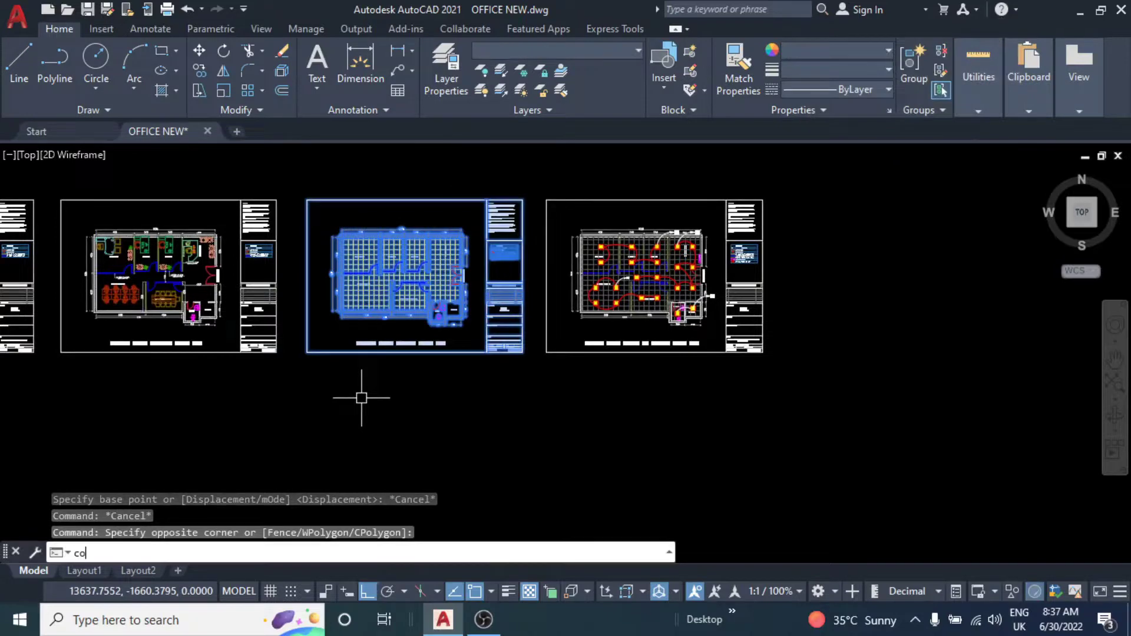
{"action": "key", "text": "Return"}
{"action": "left_click", "coordinate": [339, 386]}
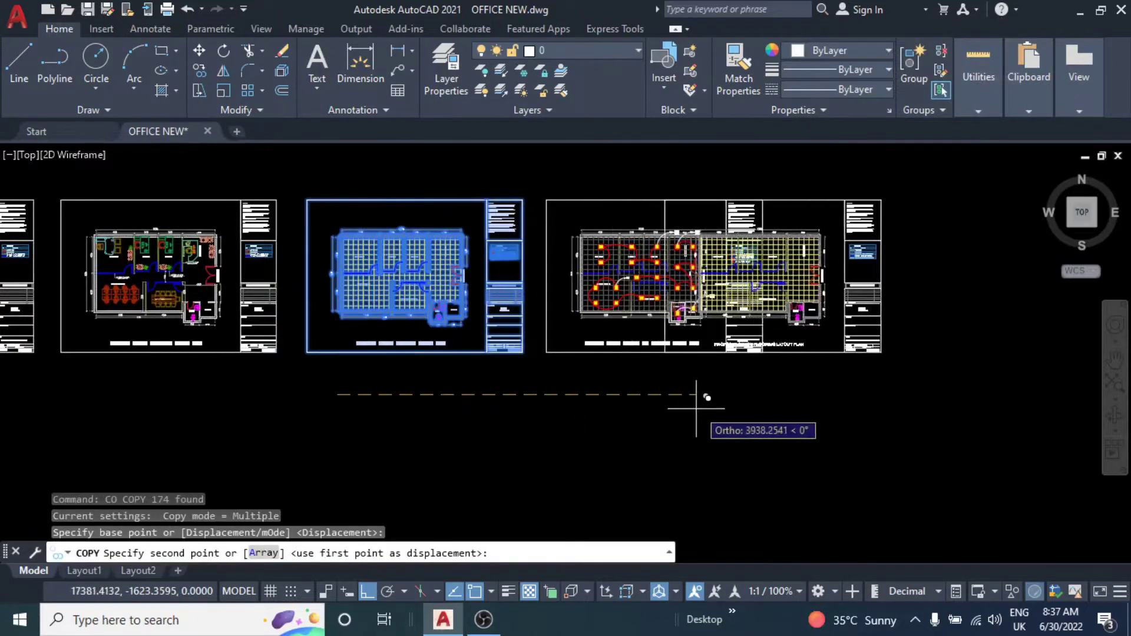
{"action": "scroll", "coordinate": [736, 389], "scroll_direction": "up", "scroll_amount": 2}
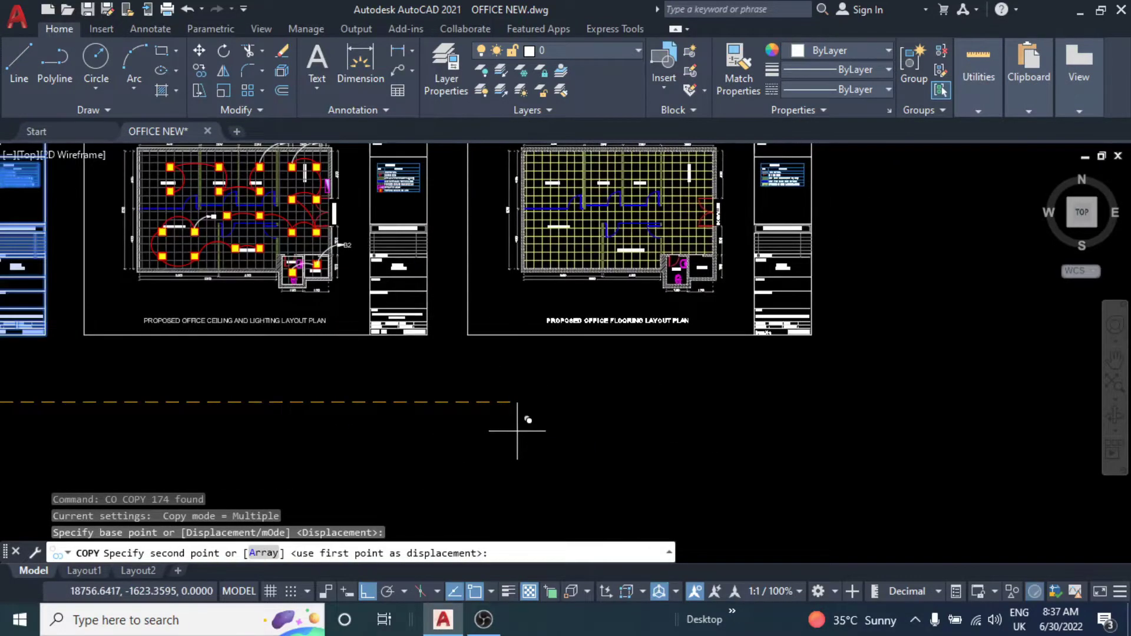
{"action": "left_click", "coordinate": [518, 431]}
{"action": "middle_click_drag", "start_coordinate": [517, 431], "coordinate": [260, 429]}
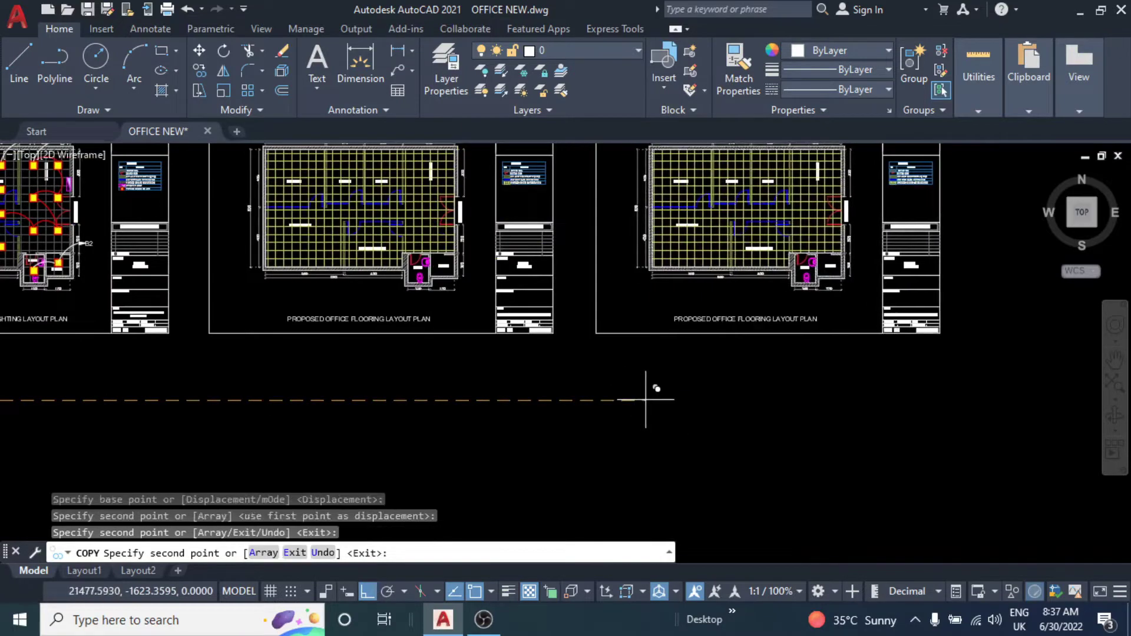
{"action": "key", "text": "Escape"}
{"action": "key", "text": "Escape"}
Erase the floor grid hatch from the copied sheet.
{"action": "scroll", "coordinate": [757, 283], "scroll_direction": "up", "scroll_amount": 3}
{"action": "left_click", "coordinate": [744, 240]}
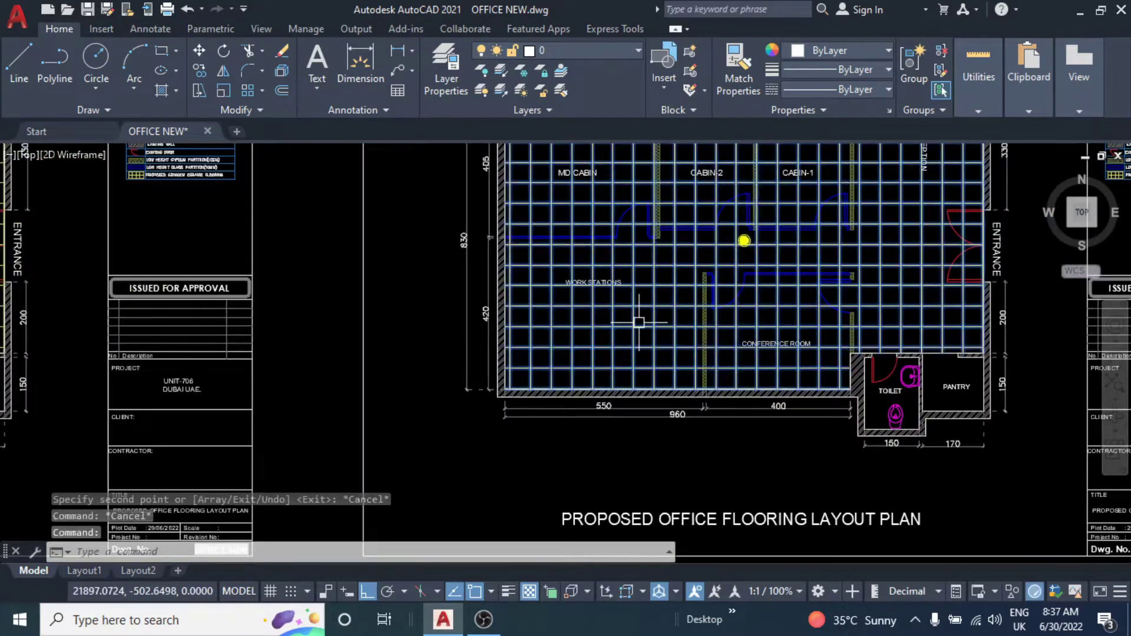
{"action": "type", "text": "e"}
{"action": "key", "text": "Return"}
{"action": "scroll", "coordinate": [639, 323], "scroll_direction": "down", "scroll_amount": 5}
Erase a second hatch from the copied plan.
{"action": "middle_click_drag", "start_coordinate": [362, 361], "coordinate": [454, 377]}
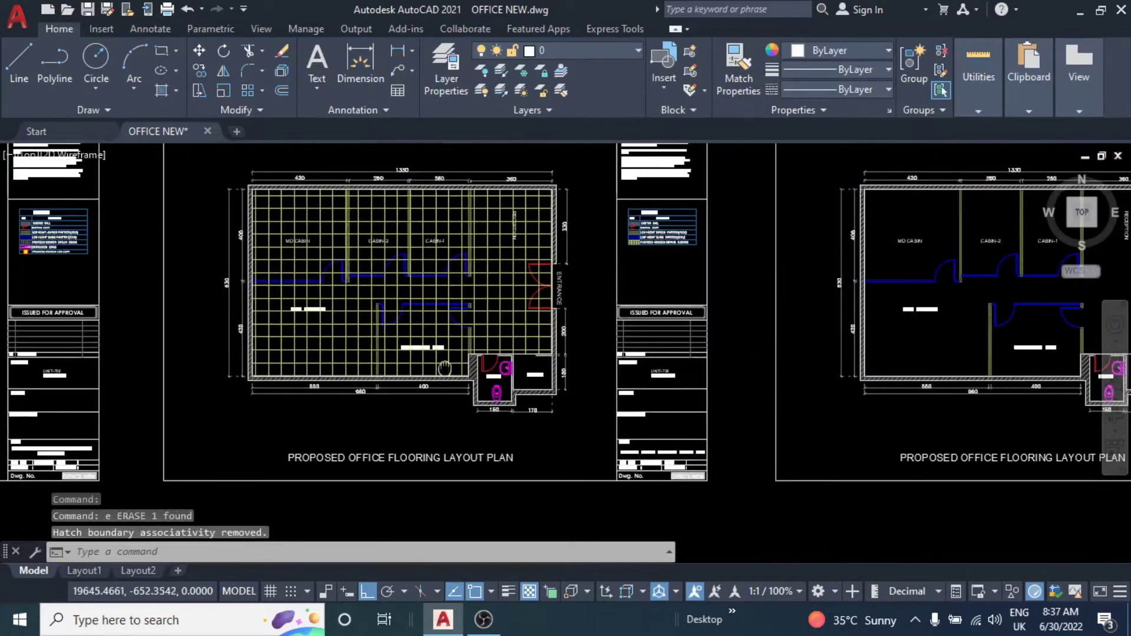
{"action": "scroll", "coordinate": [370, 330], "scroll_direction": "up", "scroll_amount": 4}
{"action": "left_click", "coordinate": [348, 321]}
{"action": "type", "text": "e"}
{"action": "key", "text": "Return"}
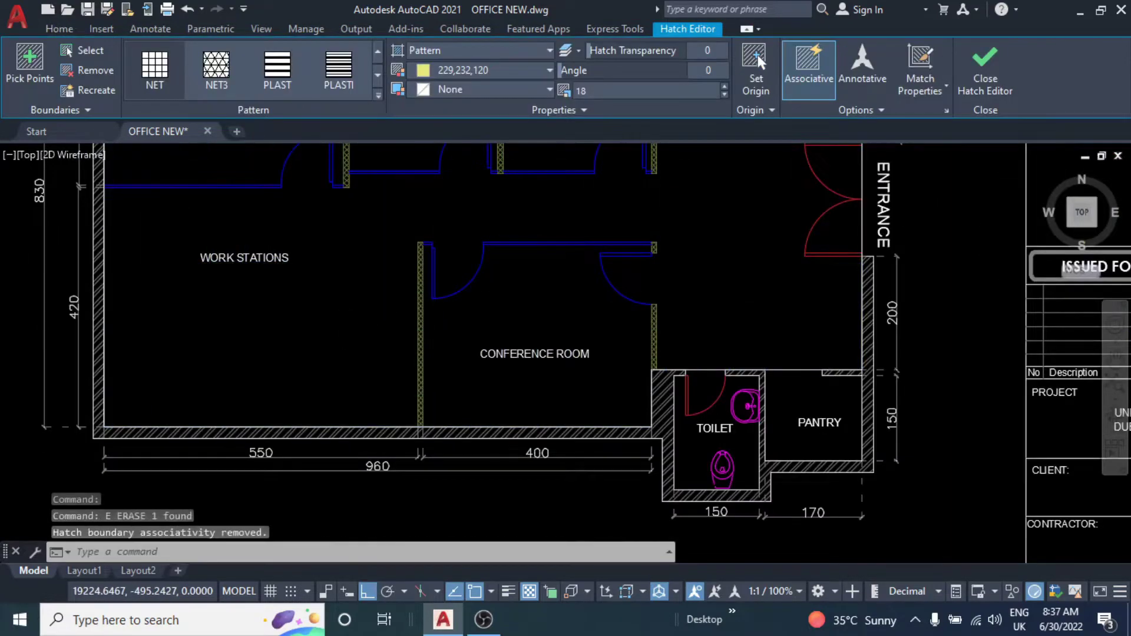
{"action": "scroll", "coordinate": [341, 316], "scroll_direction": "down", "scroll_amount": 4}
{"action": "mouse_move", "coordinate": [431, 300]}
{"action": "middle_mouse_down"}
{"action": "mouse_move", "coordinate": [539, 298]}
{"action": "mouse_move", "coordinate": [539, 210]}
{"action": "middle_mouse_up"}
{"action": "scroll", "coordinate": [498, 353], "scroll_direction": "up", "scroll_amount": 3}
Change the plan caption's FLOORING to POWER.
{"action": "left_click", "coordinate": [239, 354]}
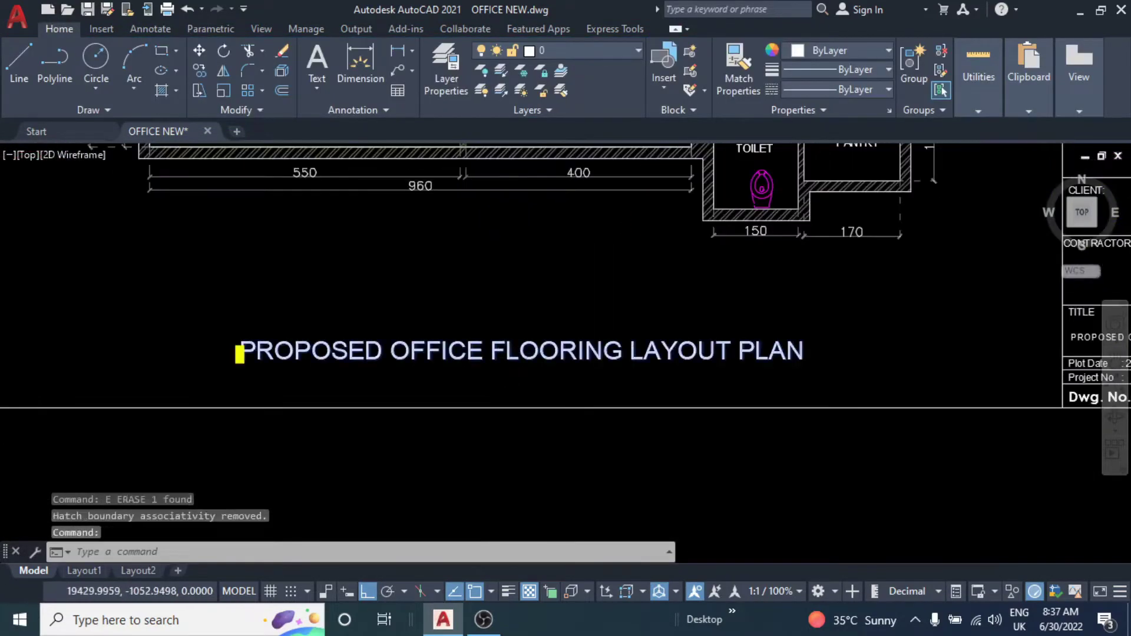
{"action": "double_click", "coordinate": [239, 354]}
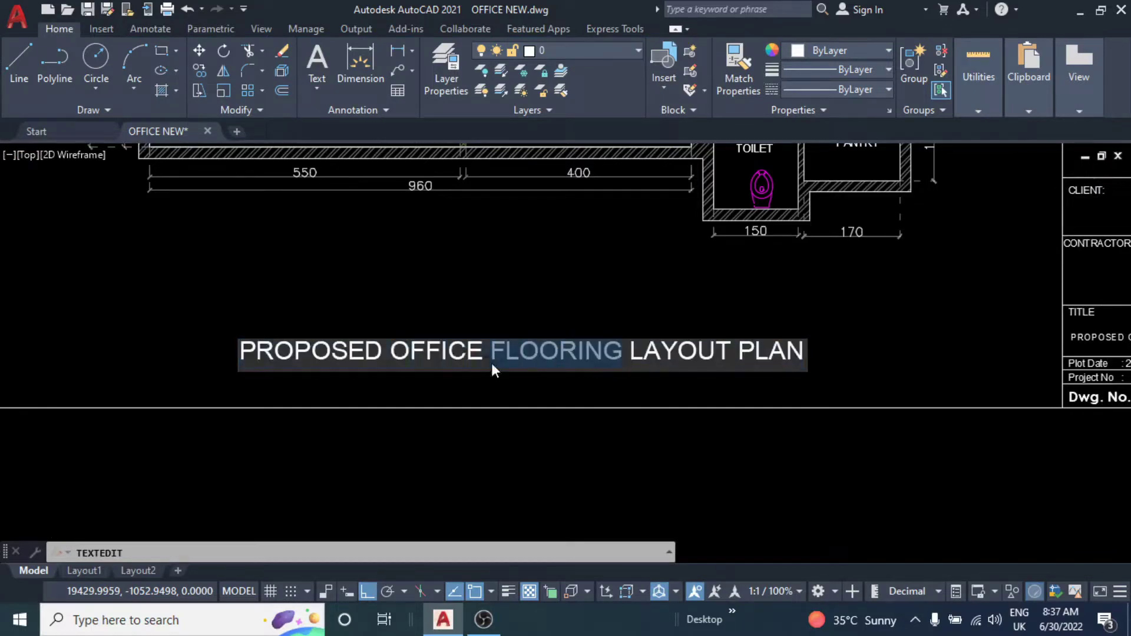
{"action": "type", "text": "po"}
{"action": "key", "text": "BackSpace"}
{"action": "key", "text": "BackSpace"}
{"action": "type", "text": "P"}
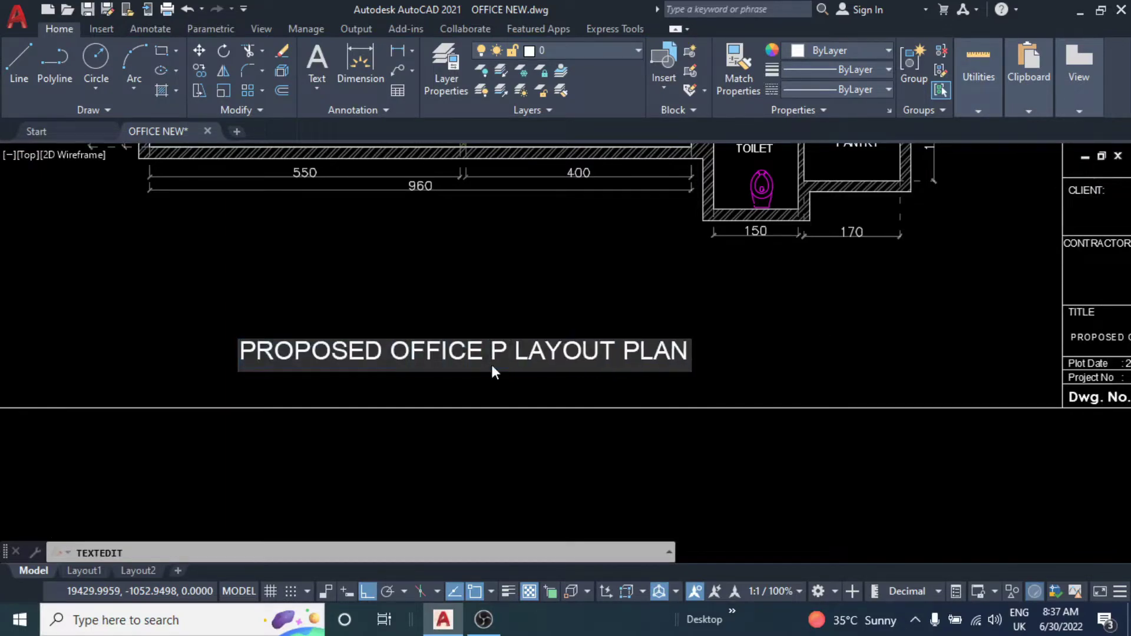
{"action": "type", "text": "OERT"}
{"action": "key", "text": "BackSpace"}
{"action": "key", "text": "BackSpace"}
{"action": "key", "text": "BackSpace"}
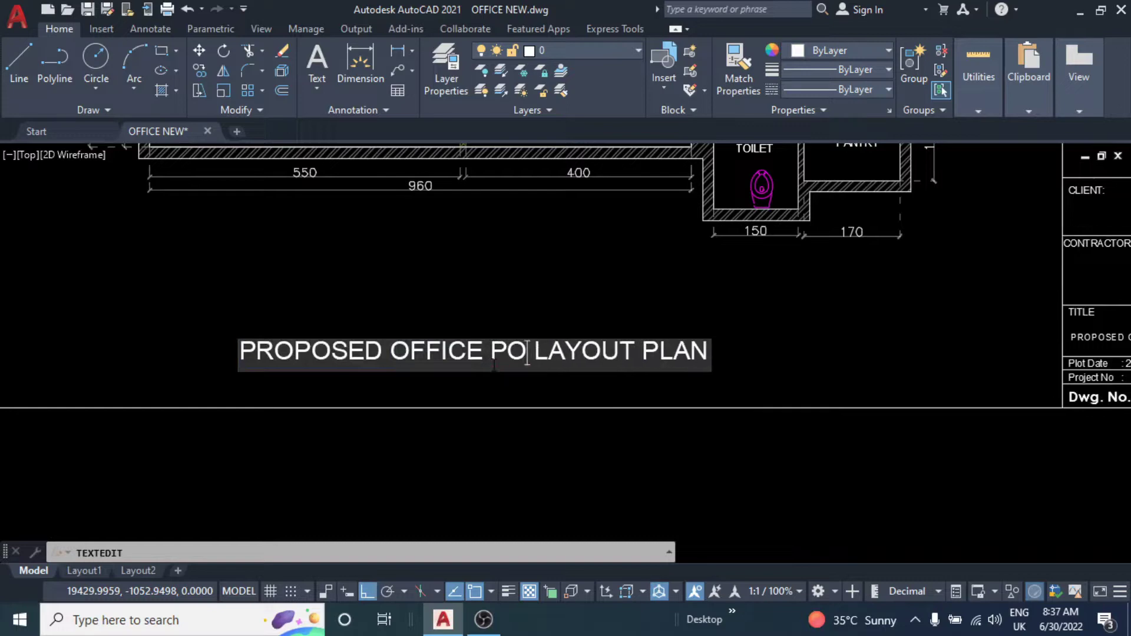
{"action": "type", "text": "WER"}
{"action": "left_click", "coordinate": [772, 427]}
{"action": "key", "text": "Escape"}
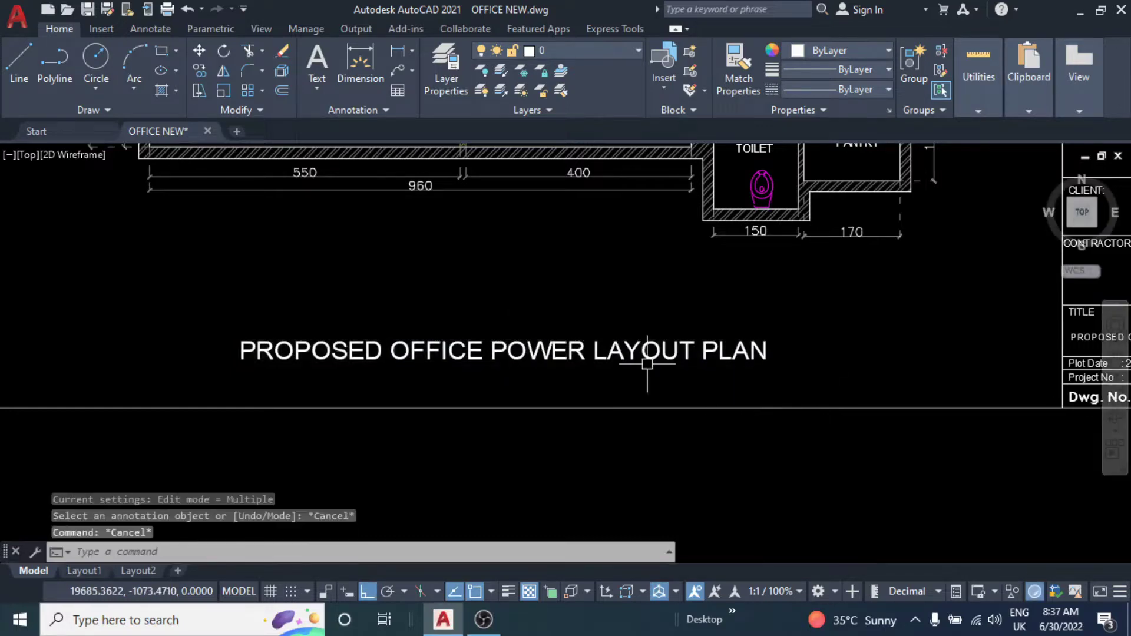
{"action": "double_click", "coordinate": [500, 353]}
{"action": "key", "text": "ctrl+c"}
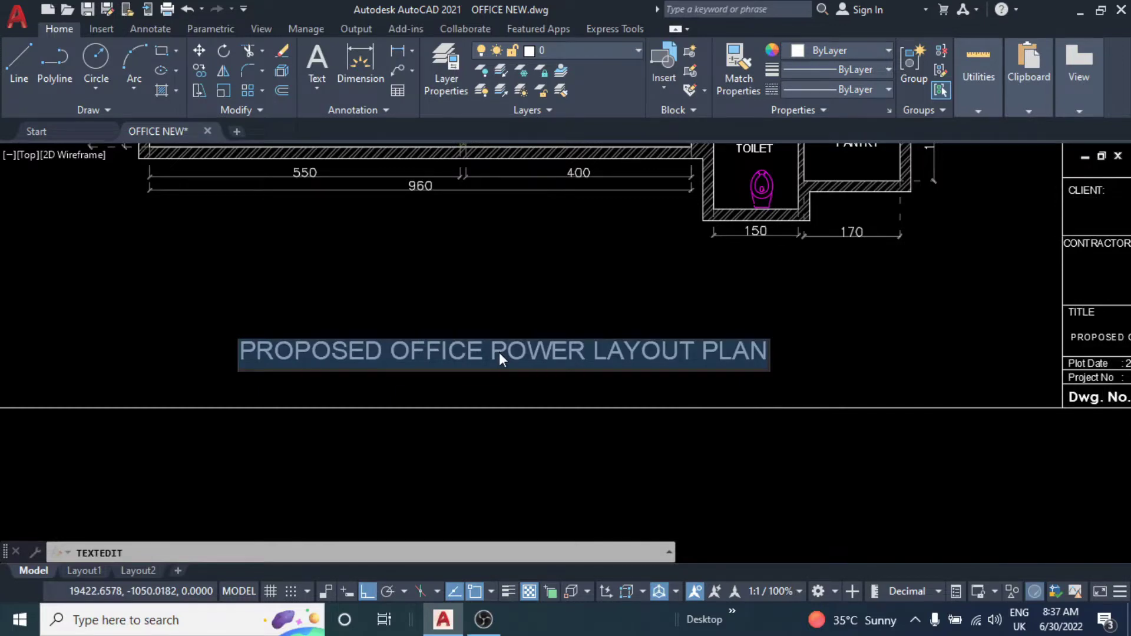
{"action": "left_click", "coordinate": [783, 434]}
Update the title block text to read PROPOSED OFFICE POWER LAYOUT PLAN.
{"action": "middle_click_drag", "start_coordinate": [784, 435], "coordinate": [325, 423]}
{"action": "scroll", "coordinate": [650, 341], "scroll_direction": "up", "scroll_amount": 4}
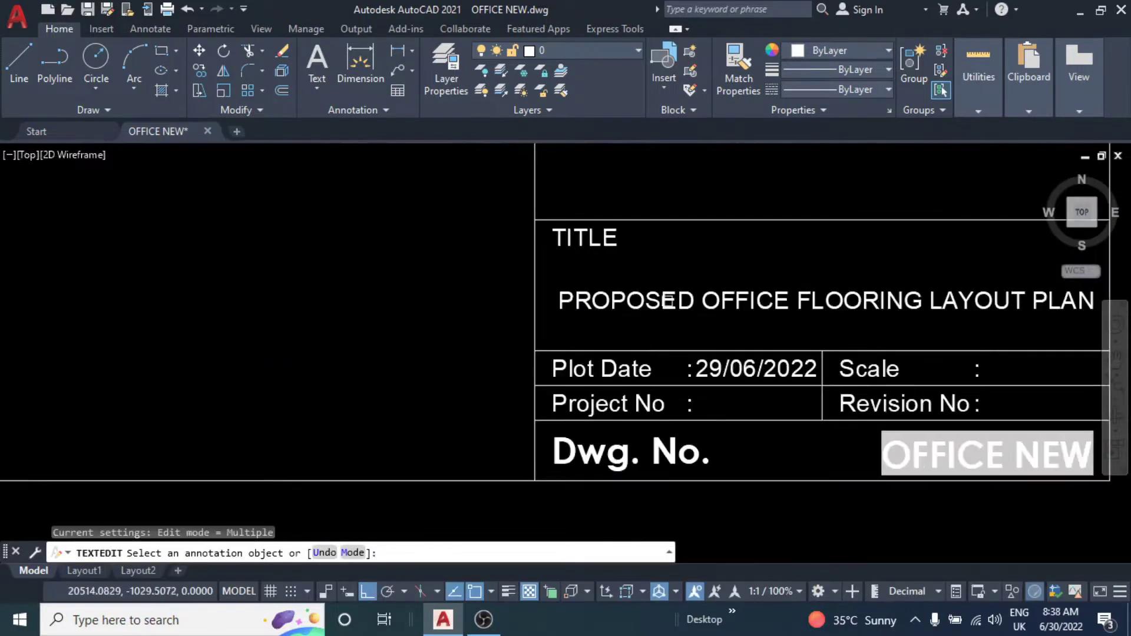
{"action": "left_click", "coordinate": [747, 301]}
{"action": "key", "text": "ctrl+v"}
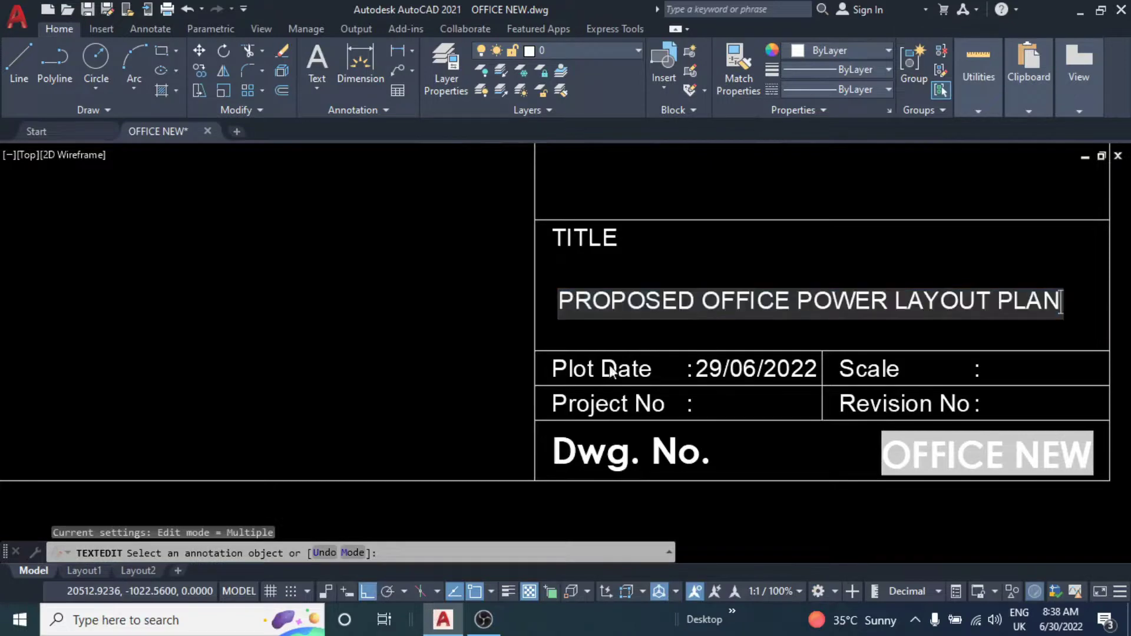
{"action": "left_click", "coordinate": [735, 338]}
{"action": "key", "text": "Escape"}
Start moving the plan title label, picking its base point.
{"action": "left_click", "coordinate": [747, 288]}
{"action": "middle_click_drag", "start_coordinate": [748, 288], "coordinate": [614, 396]}
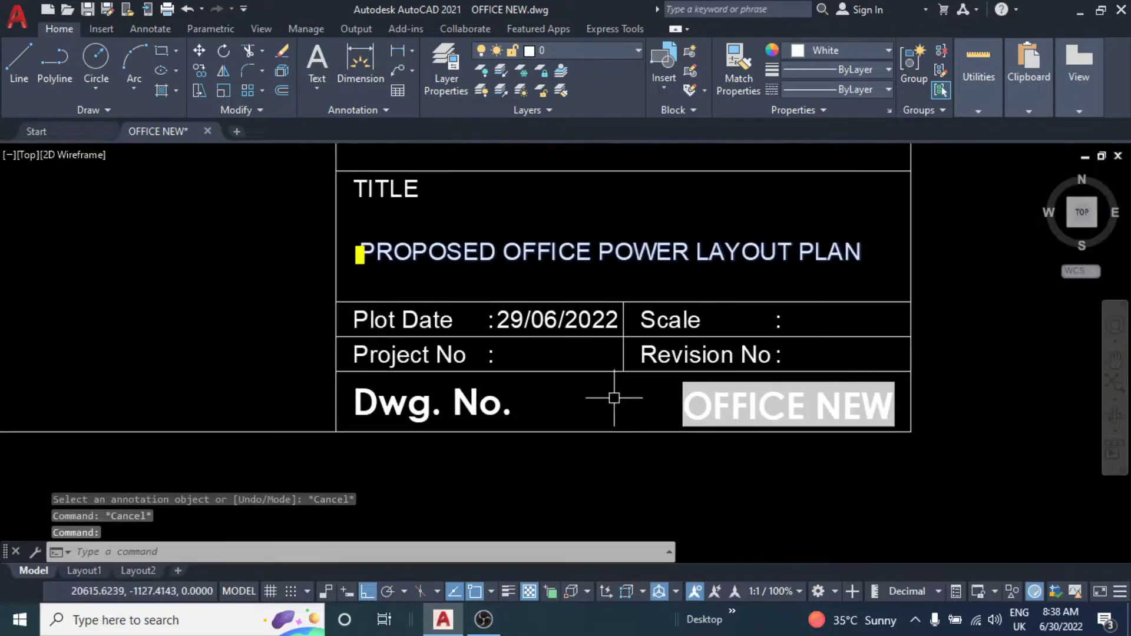
{"action": "type", "text": "m"}
{"action": "key", "text": "Return"}
{"action": "left_click", "coordinate": [581, 462]}
{"action": "scroll", "coordinate": [577, 292], "scroll_direction": "down", "scroll_amount": 3}
{"action": "scroll", "coordinate": [559, 318], "scroll_direction": "down", "scroll_amount": 3}
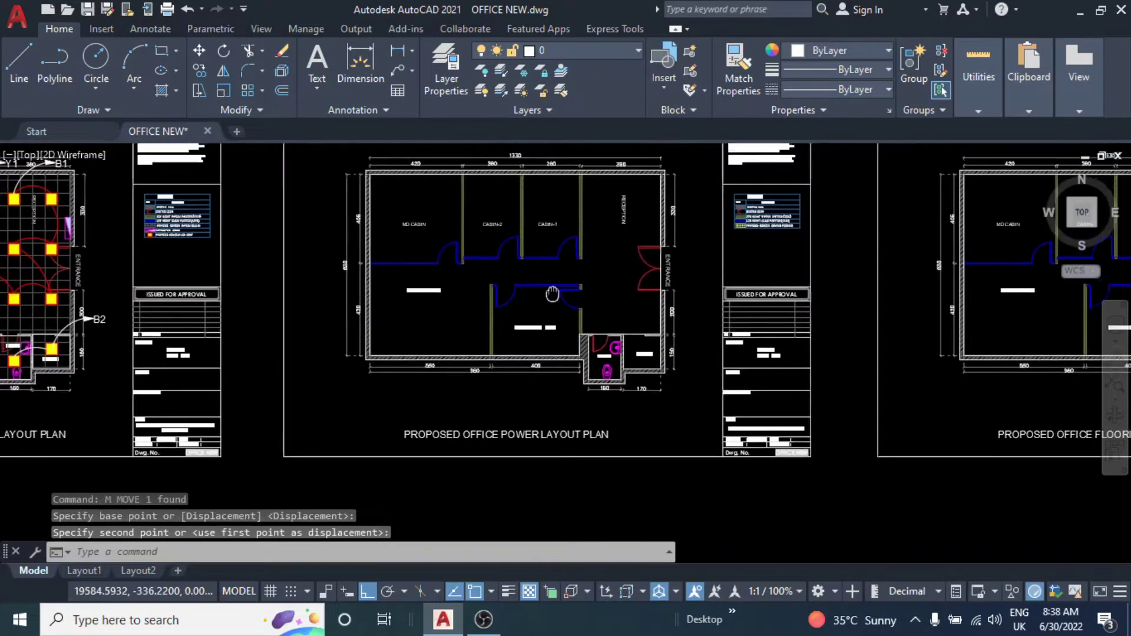
{"action": "scroll", "coordinate": [472, 318], "scroll_direction": "up", "scroll_amount": 3}
{"action": "scroll", "coordinate": [450, 324], "scroll_direction": "up", "scroll_amount": 3}
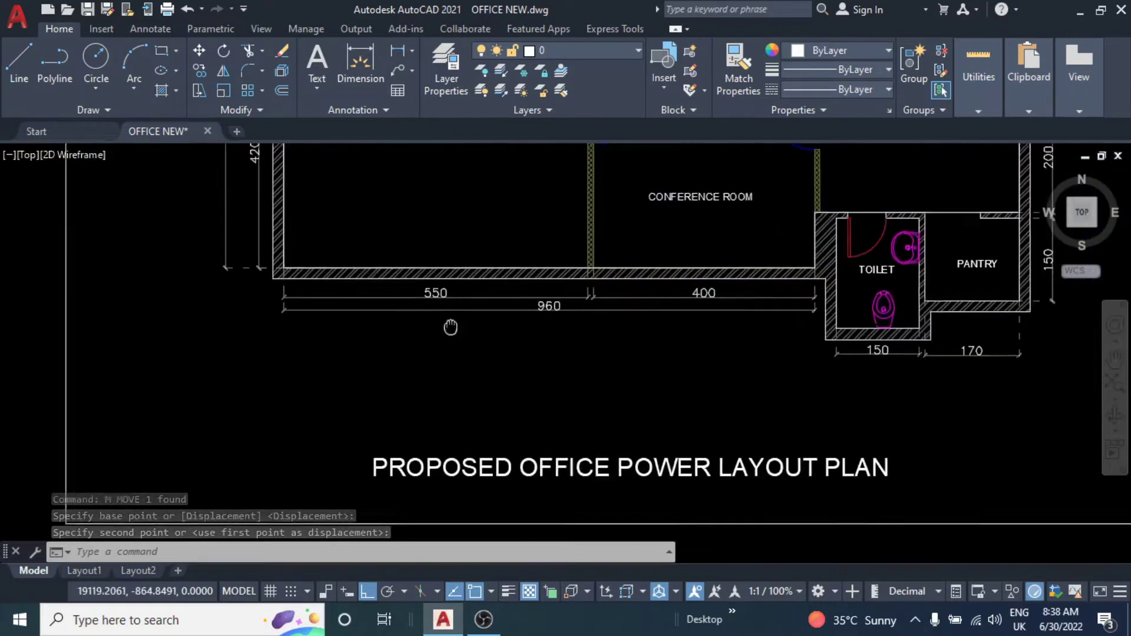
{"action": "scroll", "coordinate": [450, 328], "scroll_direction": "up", "scroll_amount": 2}
{"action": "key", "text": "Escape"}
{"action": "key", "text": "Escape"}
{"action": "type", "text": "REC"}
{"action": "key", "text": "Return"}
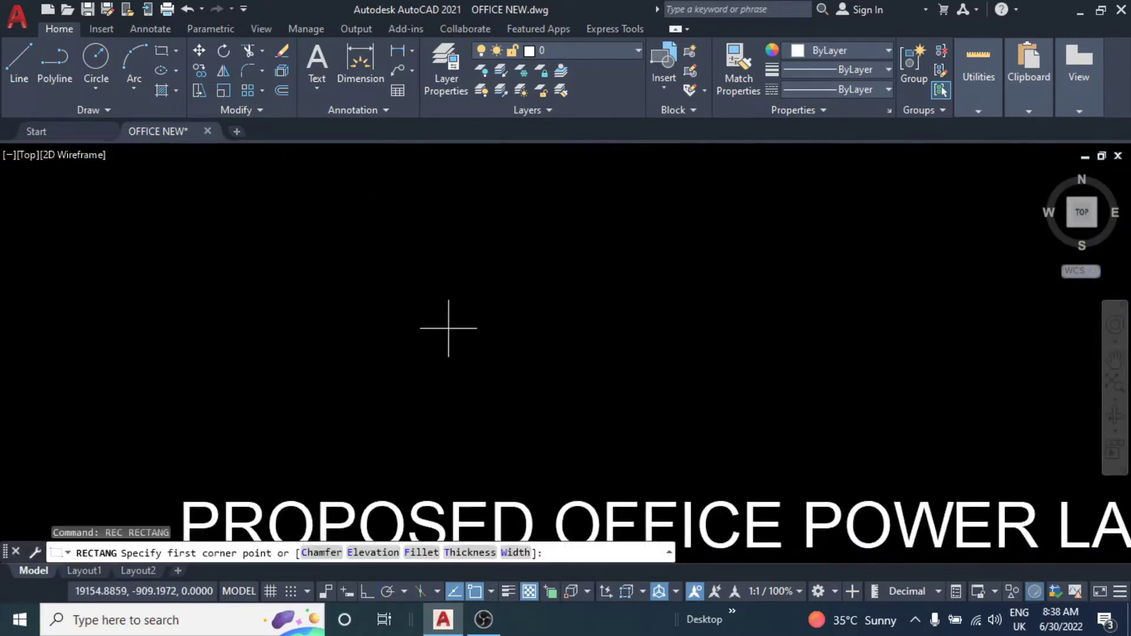
{"action": "left_click", "coordinate": [463, 292]}
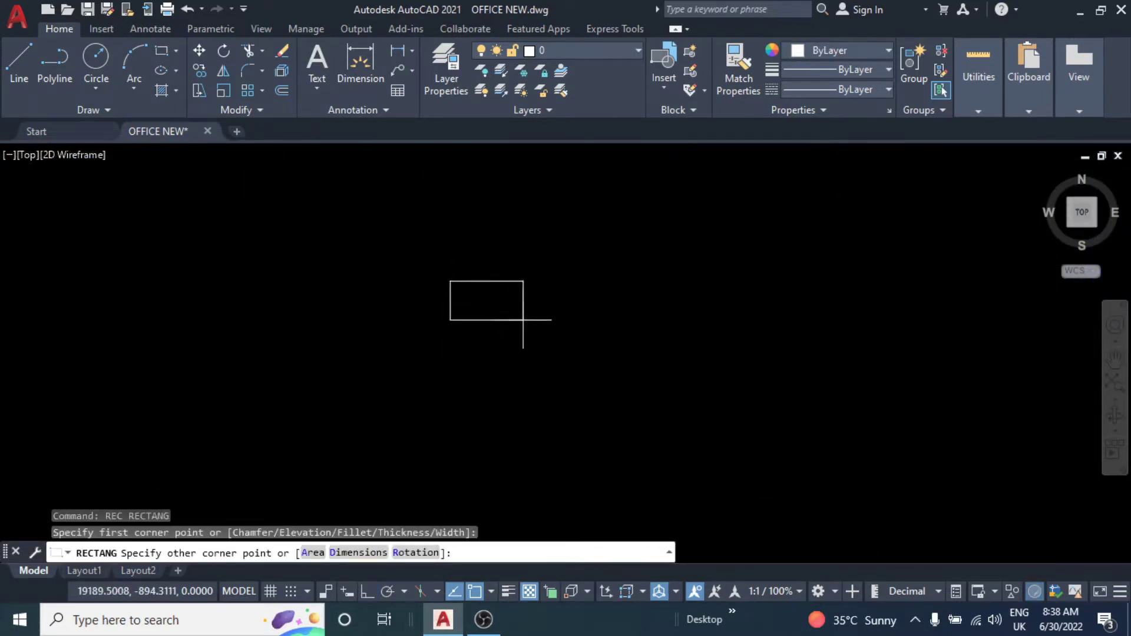
{"action": "key", "text": "Escape"}
{"action": "key", "text": "Escape"}
{"action": "scroll", "coordinate": [548, 353], "scroll_direction": "down", "scroll_amount": 2}
{"action": "scroll", "coordinate": [550, 384], "scroll_direction": "down", "scroll_amount": 2}
{"action": "scroll", "coordinate": [560, 373], "scroll_direction": "down", "scroll_amount": 2}
{"action": "scroll", "coordinate": [490, 350], "scroll_direction": "up", "scroll_amount": 6}
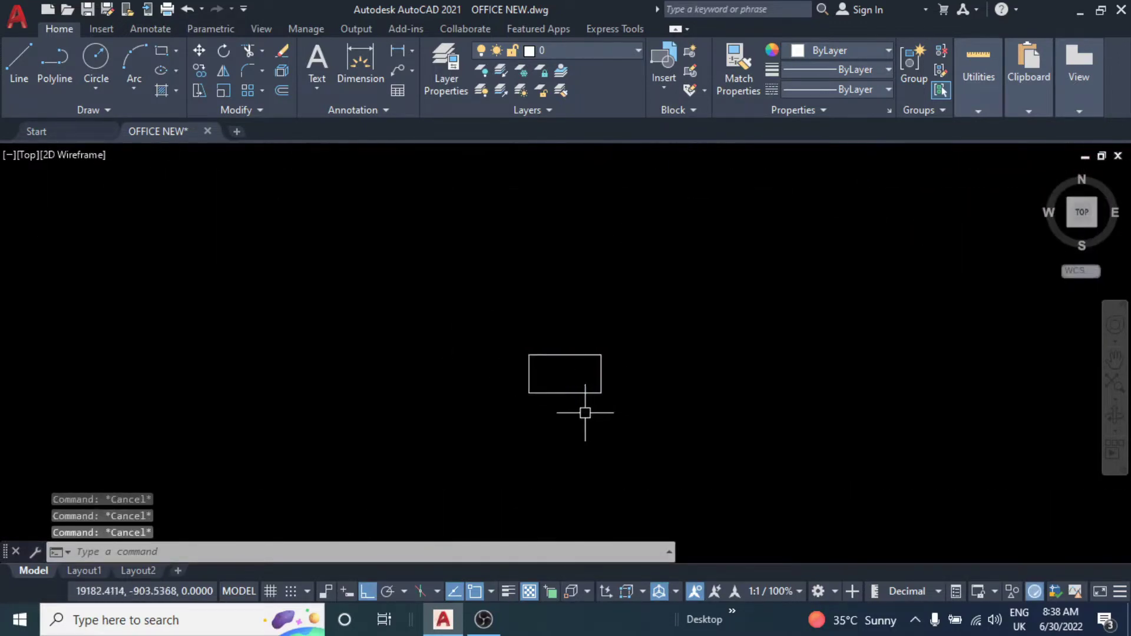
{"action": "left_click", "coordinate": [645, 332]}
{"action": "left_click", "coordinate": [580, 395]}
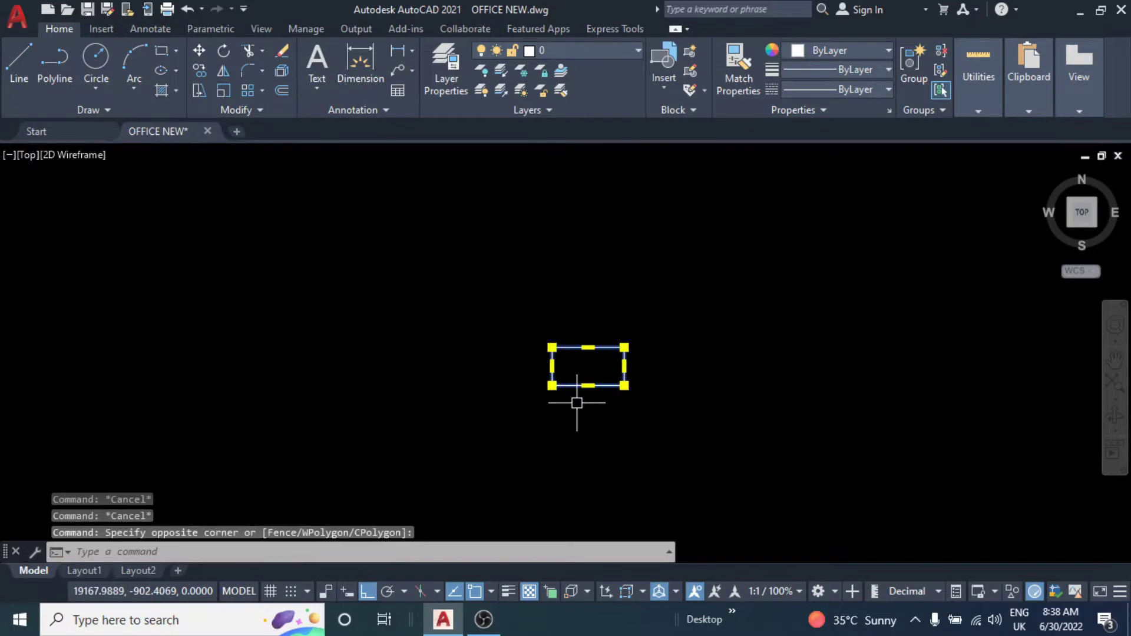
{"action": "type", "text": "E"}
{"action": "key", "text": "Return"}
{"action": "scroll", "coordinate": [569, 386], "scroll_direction": "down", "scroll_amount": 3}
{"action": "scroll", "coordinate": [566, 381], "scroll_direction": "down", "scroll_amount": 5}
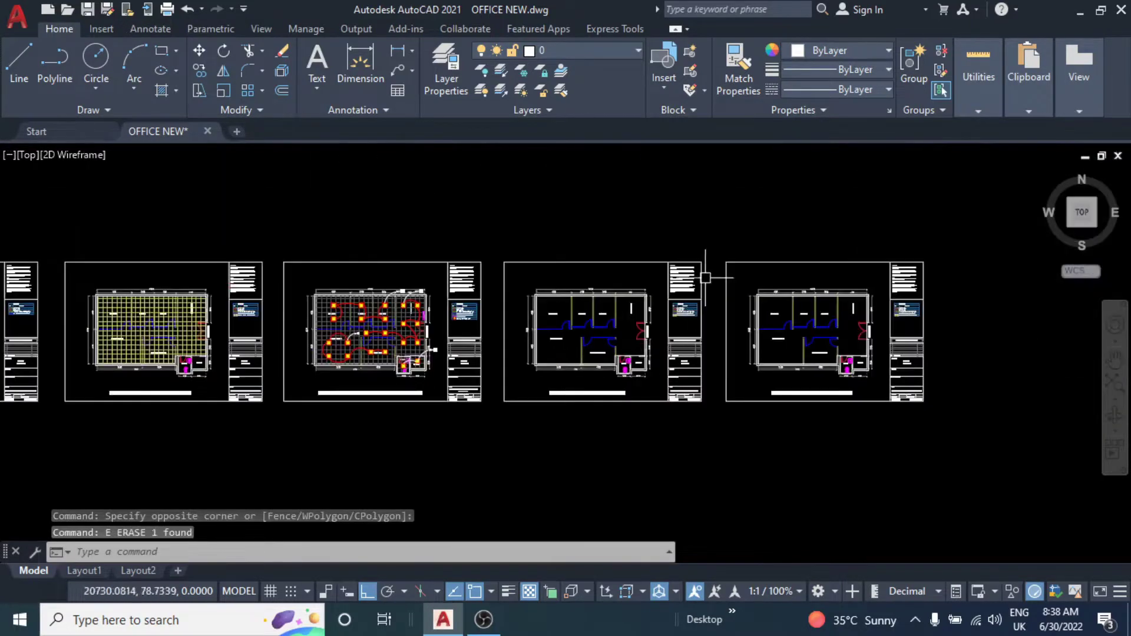
{"action": "key", "text": "Escape"}
{"action": "scroll", "coordinate": [589, 294], "scroll_direction": "down", "scroll_amount": 3}
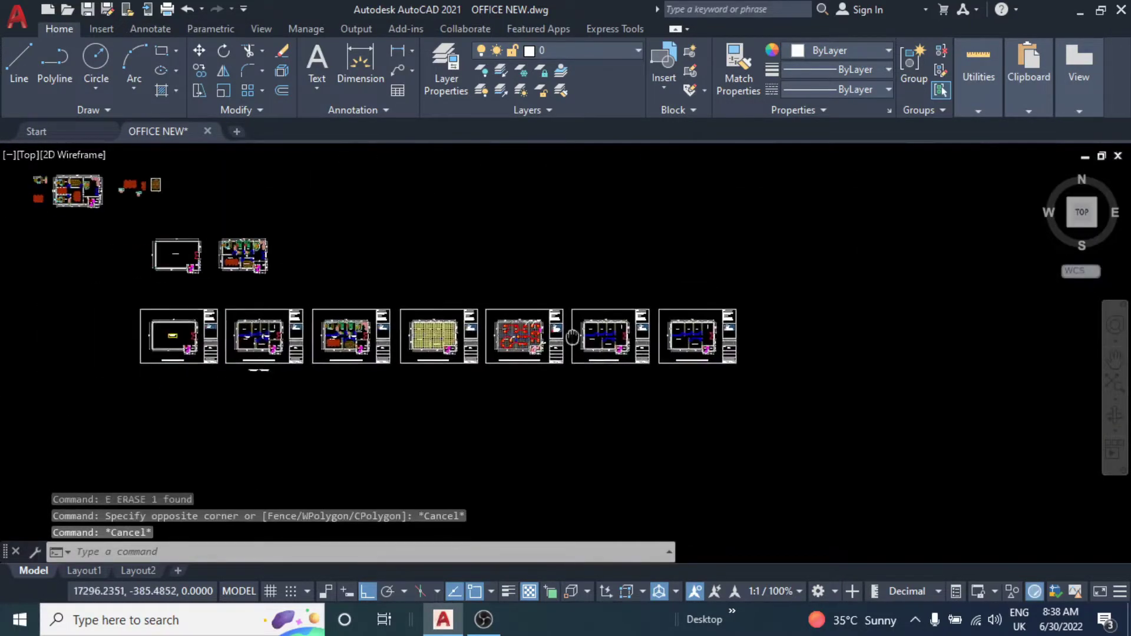
{"action": "scroll", "coordinate": [589, 294], "scroll_direction": "up", "scroll_amount": 3}
{"action": "scroll", "coordinate": [589, 295], "scroll_direction": "up", "scroll_amount": 4}
{"action": "scroll", "coordinate": [612, 321], "scroll_direction": "up", "scroll_amount": 3}
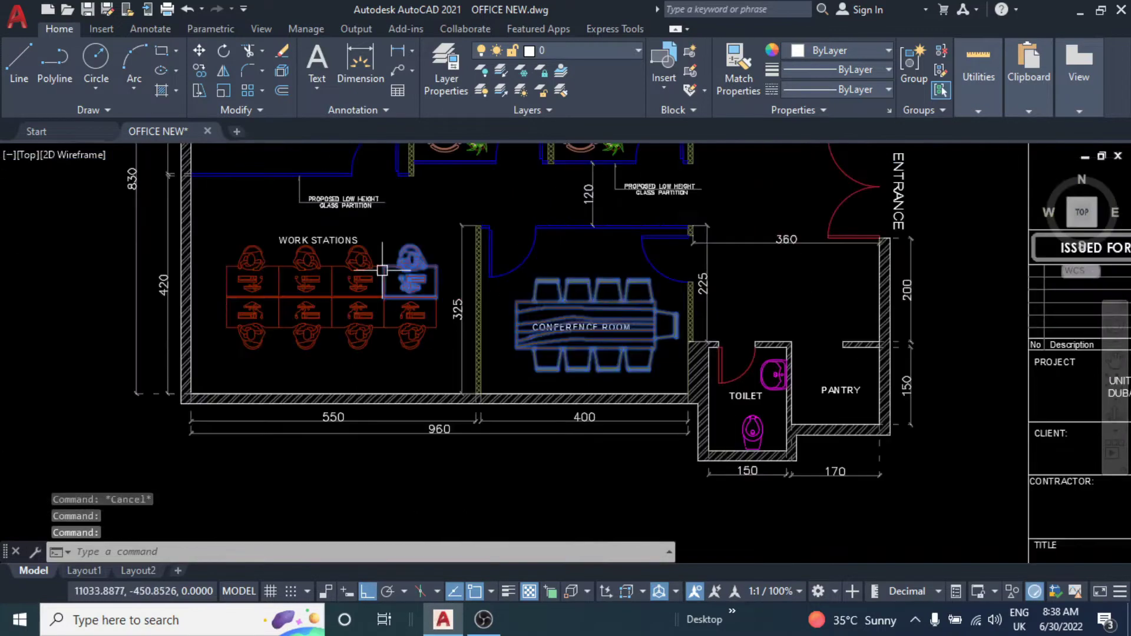
Select the workstation desks and the CABIN-1 desk.
{"action": "scroll", "coordinate": [360, 271], "scroll_direction": "up", "scroll_amount": 2}
{"action": "scroll", "coordinate": [448, 286], "scroll_direction": "up", "scroll_amount": 1}
{"action": "left_click", "coordinate": [448, 286]}
{"action": "left_click", "coordinate": [323, 404]}
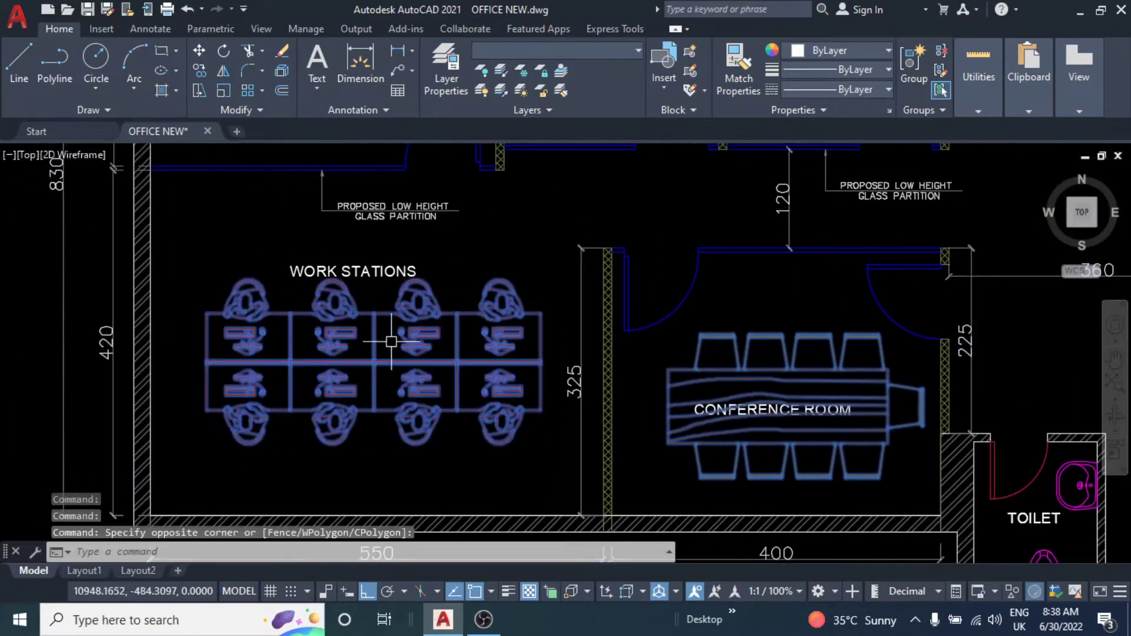
{"action": "scroll", "coordinate": [391, 335], "scroll_direction": "down", "scroll_amount": 5}
{"action": "scroll", "coordinate": [605, 194], "scroll_direction": "up", "scroll_amount": 5}
{"action": "left_click", "coordinate": [649, 147]}
{"action": "left_click", "coordinate": [489, 266]}
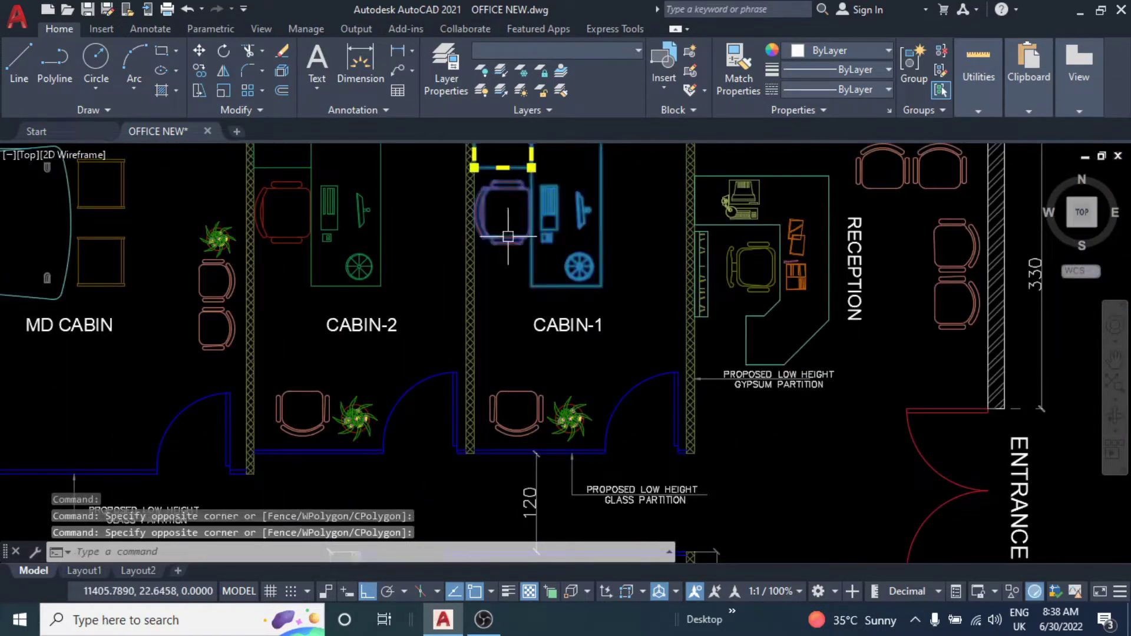
Add the Cabin-2 and MD cabin desks to the selection.
{"action": "middle_click_drag", "start_coordinate": [407, 177], "coordinate": [577, 213]}
{"action": "left_click", "coordinate": [595, 172]}
{"action": "left_click", "coordinate": [436, 318]}
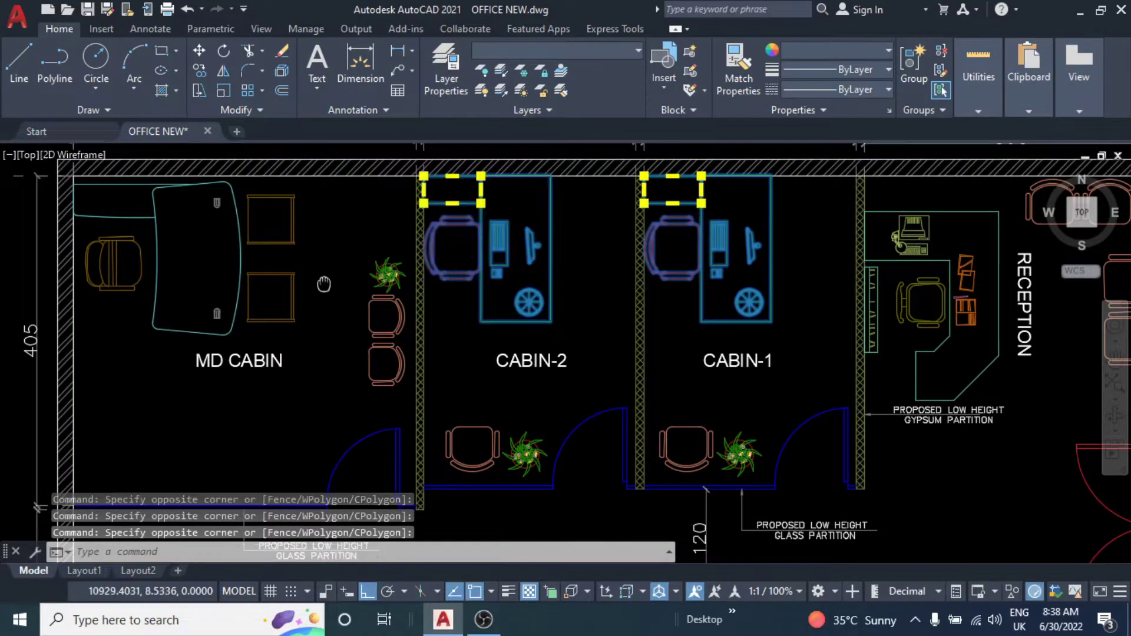
{"action": "middle_click_drag", "start_coordinate": [306, 265], "coordinate": [436, 269]}
{"action": "left_click", "coordinate": [449, 211]}
{"action": "left_click", "coordinate": [254, 307]}
{"action": "scroll", "coordinate": [353, 412], "scroll_direction": "down", "scroll_amount": 4}
{"action": "scroll", "coordinate": [424, 448], "scroll_direction": "up", "scroll_amount": 6}
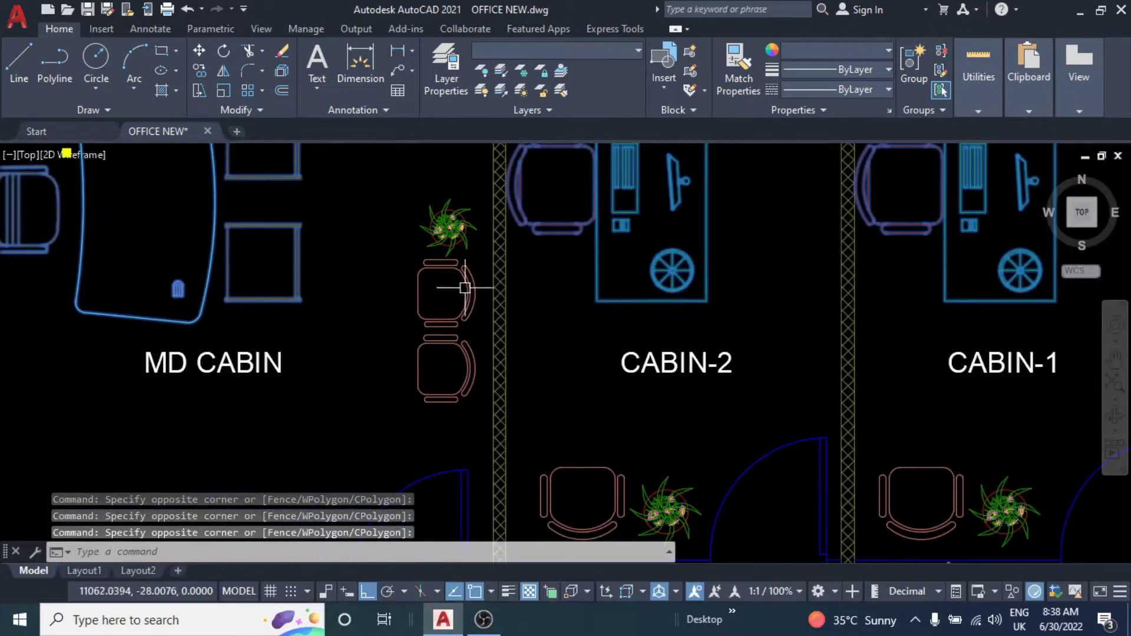
Add the MD cabin side chairs to the selection.
{"action": "left_click", "coordinate": [511, 237]}
{"action": "left_click", "coordinate": [415, 416]}
{"action": "scroll", "coordinate": [533, 379], "scroll_direction": "down", "scroll_amount": 4}
{"action": "scroll", "coordinate": [648, 519], "scroll_direction": "up", "scroll_amount": 3}
{"action": "middle_click_drag", "start_coordinate": [649, 519], "coordinate": [507, 519]}
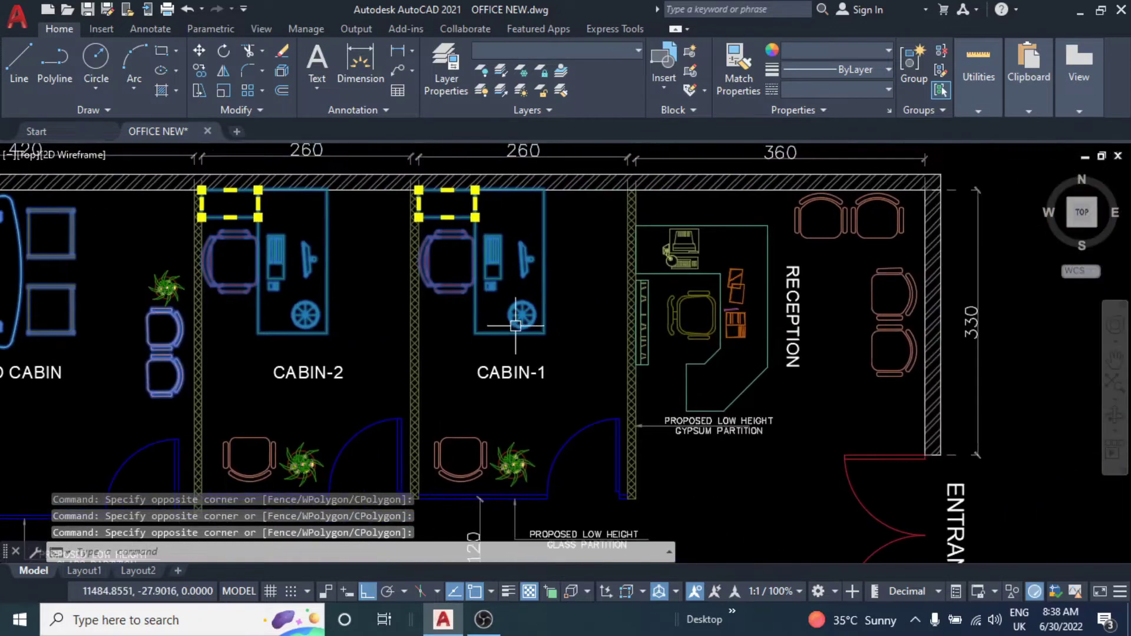
{"action": "scroll", "coordinate": [412, 495], "scroll_direction": "down", "scroll_amount": 3}
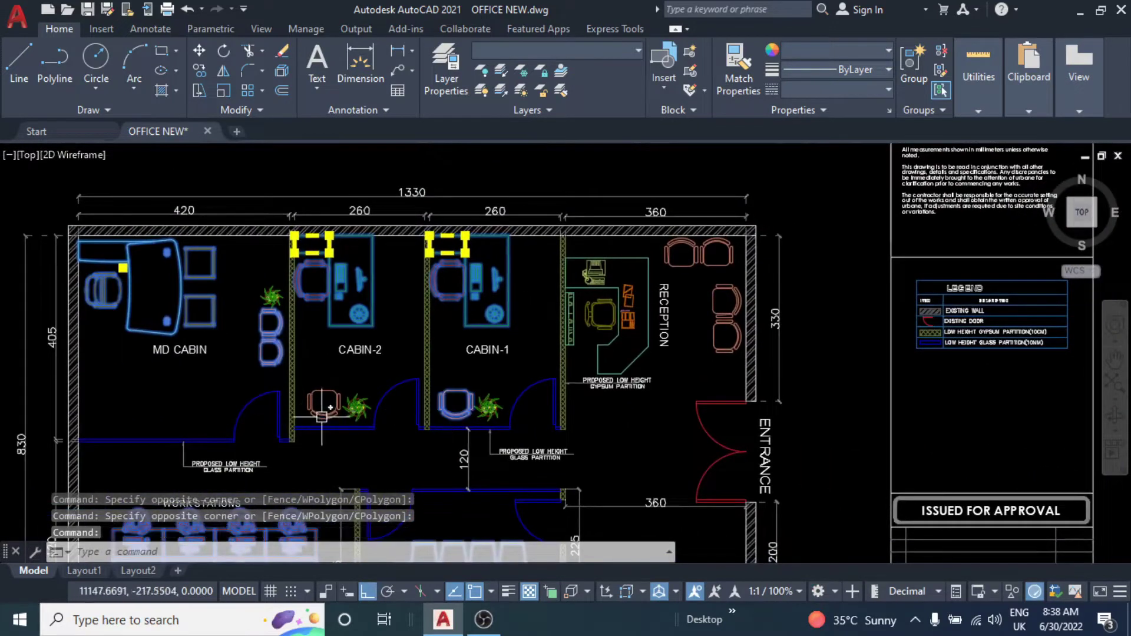
{"action": "middle_click_drag", "start_coordinate": [330, 417], "coordinate": [256, 417]}
{"action": "scroll", "coordinate": [598, 273], "scroll_direction": "up", "scroll_amount": 2}
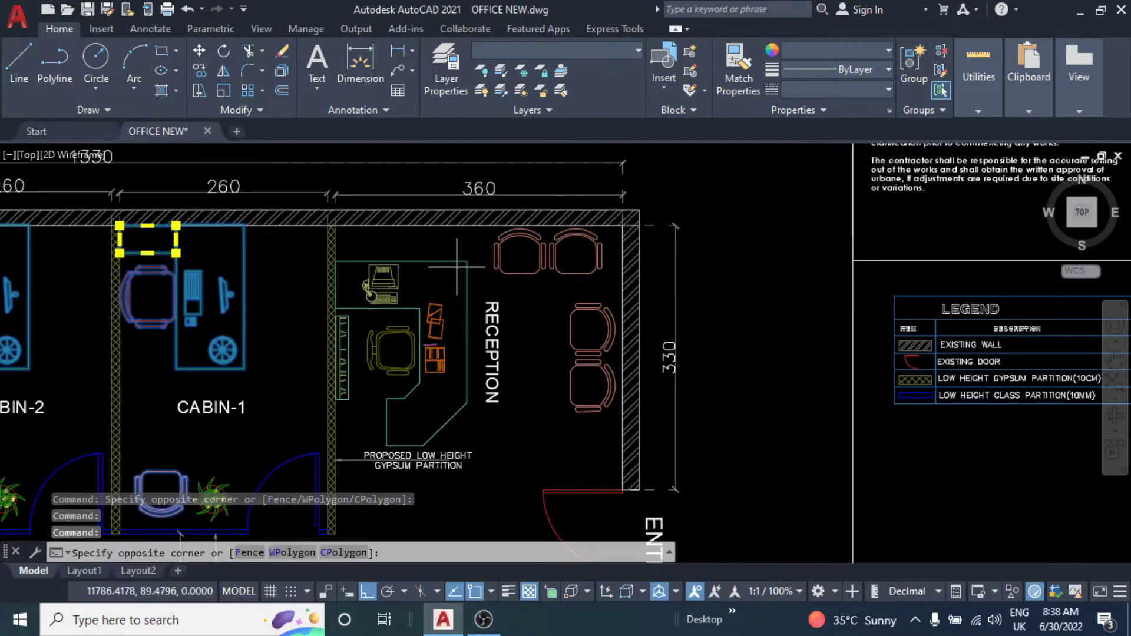
Add the reception desk, waiting chairs and other reception furniture.
{"action": "left_click", "coordinate": [414, 255]}
{"action": "left_click", "coordinate": [601, 249]}
{"action": "left_click", "coordinate": [628, 294]}
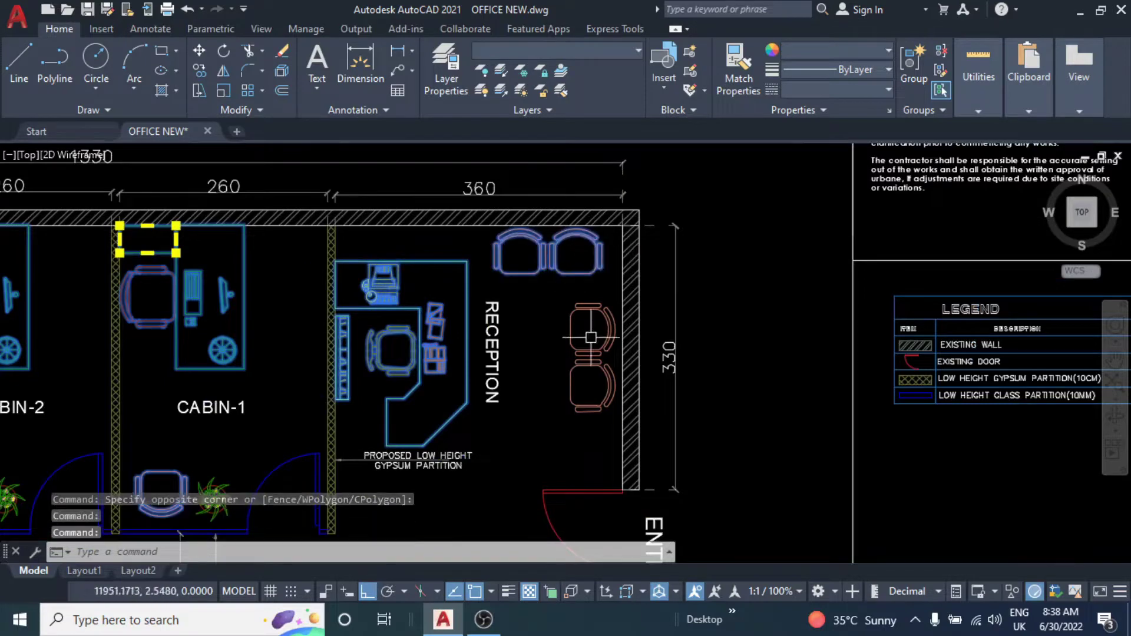
{"action": "left_click", "coordinate": [571, 383]}
{"action": "scroll", "coordinate": [559, 330], "scroll_direction": "down", "scroll_amount": 2}
{"action": "scroll", "coordinate": [552, 297], "scroll_direction": "down", "scroll_amount": 2}
{"action": "middle_click_drag", "start_coordinate": [552, 297], "coordinate": [523, 277]}
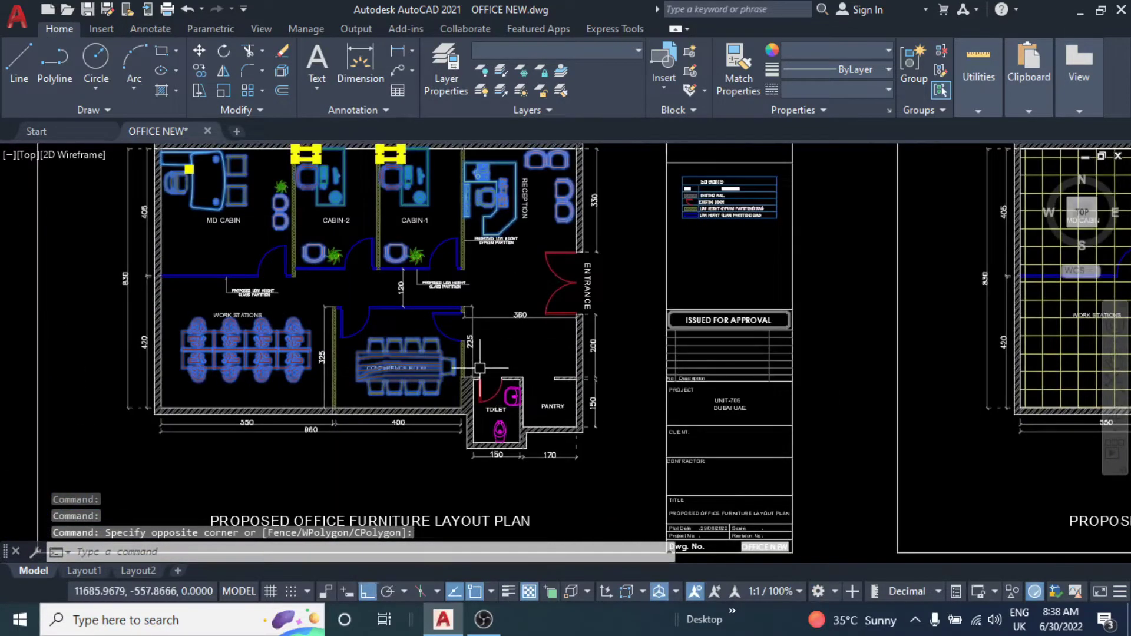
{"action": "middle_click_drag", "start_coordinate": [309, 305], "coordinate": [365, 370]}
Set up a block named FU from the 23 selected furniture objects, then cancel it.
{"action": "type", "text": "co"}
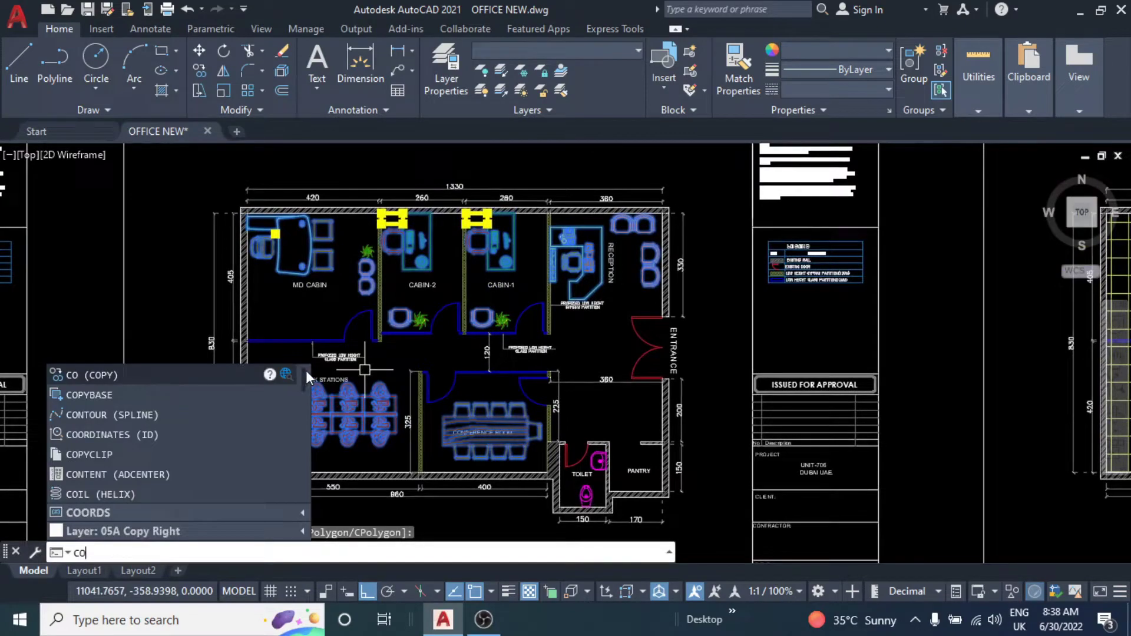
{"action": "key", "text": "BackSpace"}
{"action": "key", "text": "BackSpace"}
{"action": "type", "text": "b"}
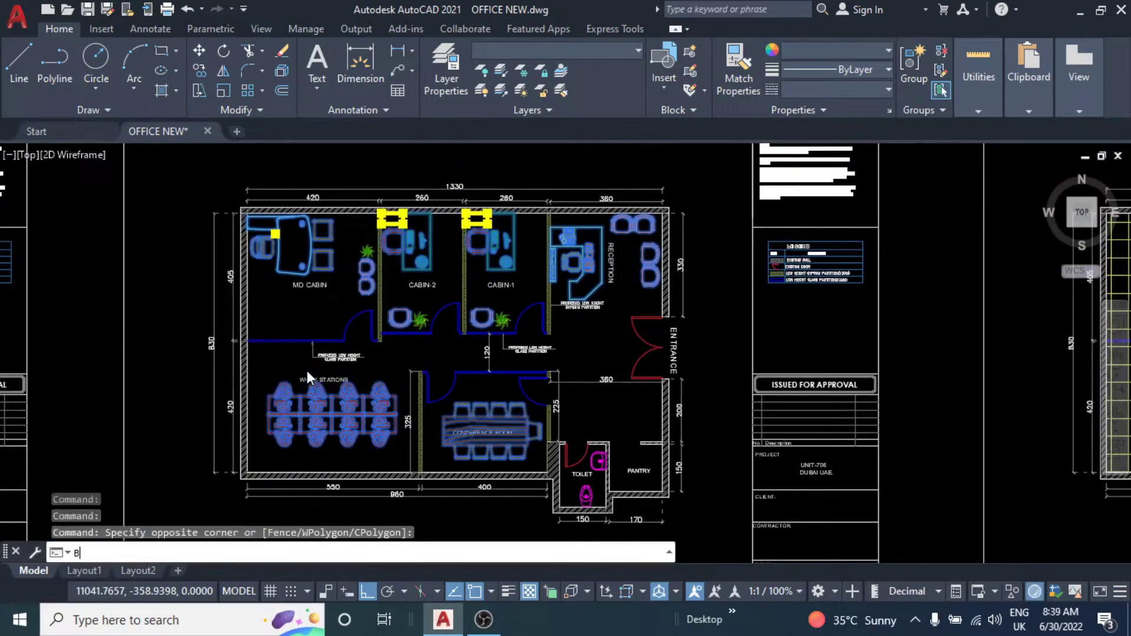
{"action": "key", "text": "Return"}
{"action": "type", "text": "FUR"}
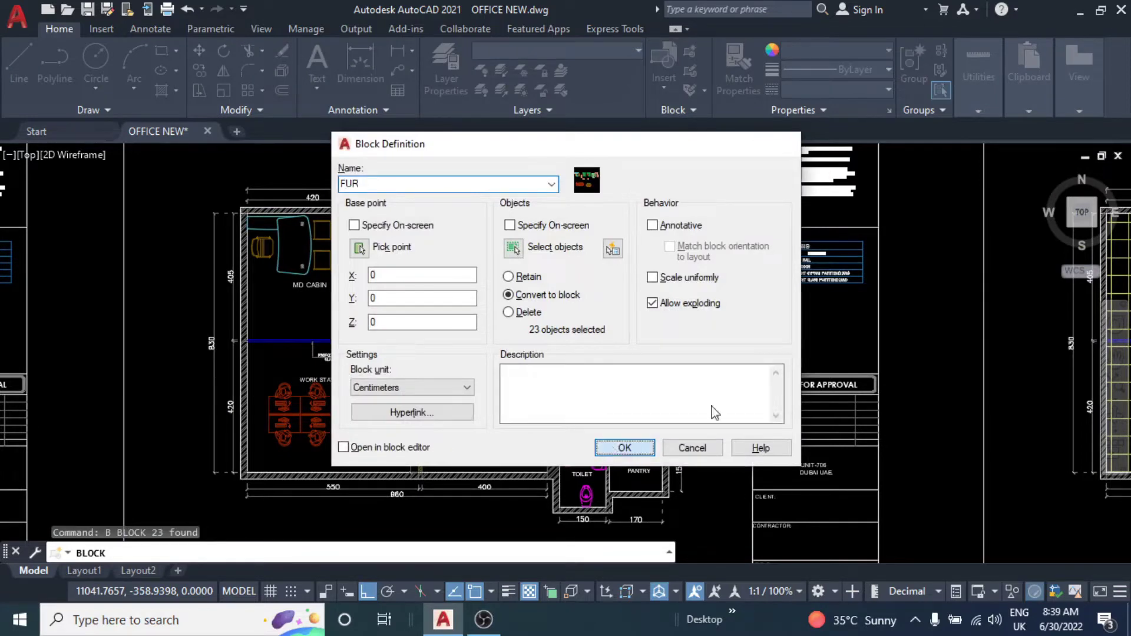
{"action": "key", "text": "Escape"}
{"action": "key", "text": "Escape"}
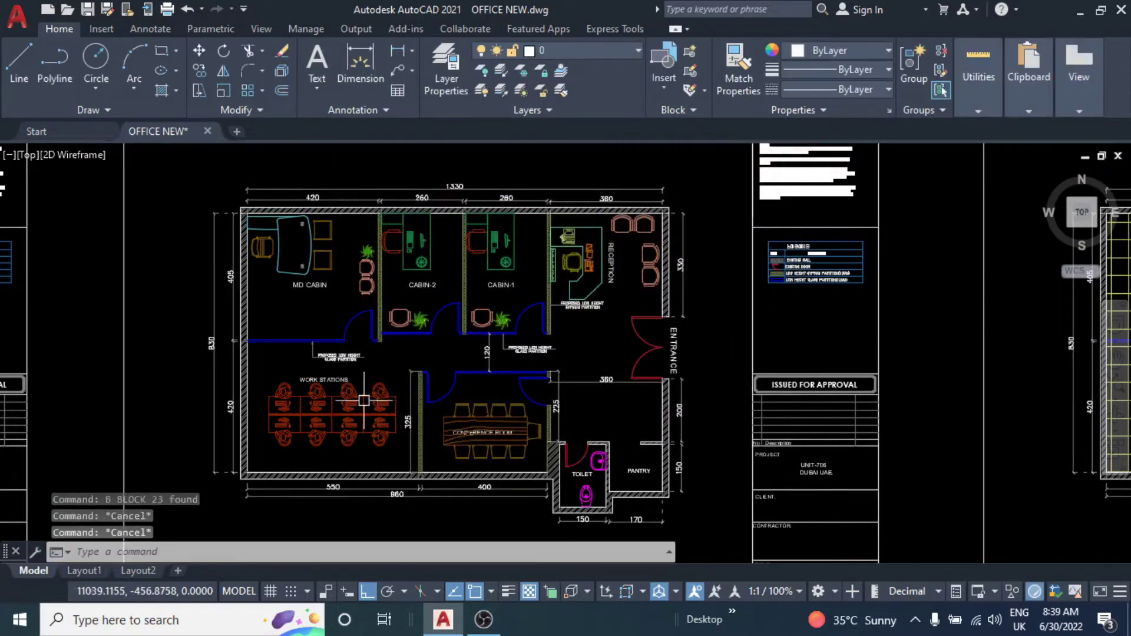
Start copying the furniture block with its base at the office's top-left wall corner.
{"action": "scroll", "coordinate": [266, 289], "scroll_direction": "up", "scroll_amount": 2}
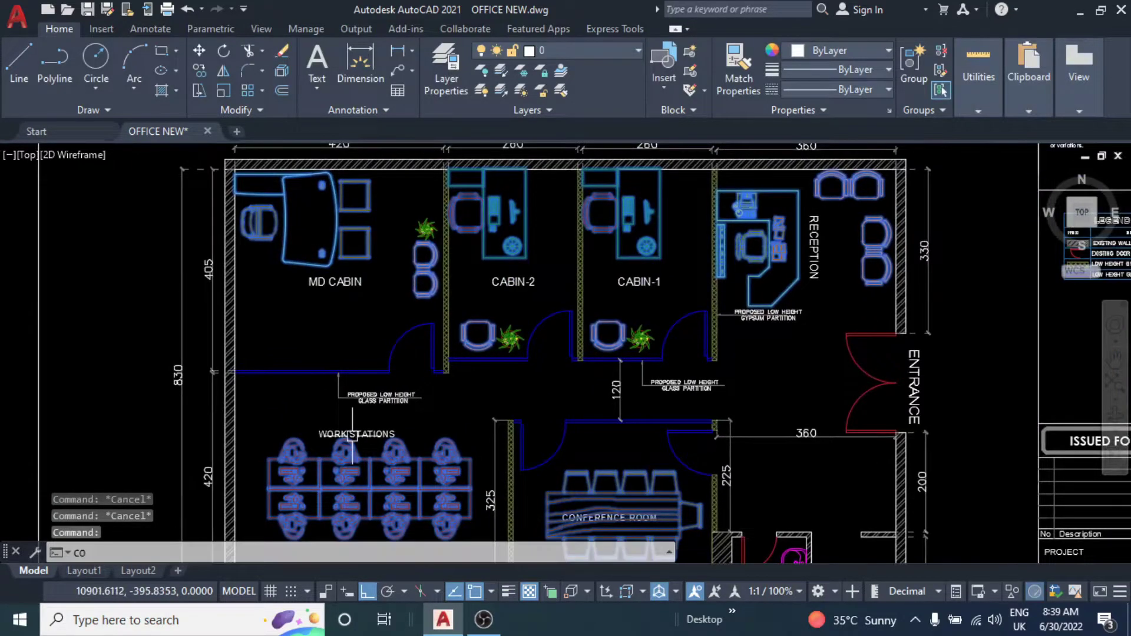
{"action": "left_click", "coordinate": [344, 448]}
{"action": "type", "text": "co"}
{"action": "key", "text": "Return"}
{"action": "middle_click_drag", "start_coordinate": [287, 262], "coordinate": [346, 361]}
{"action": "scroll", "coordinate": [309, 266], "scroll_direction": "up", "scroll_amount": 4}
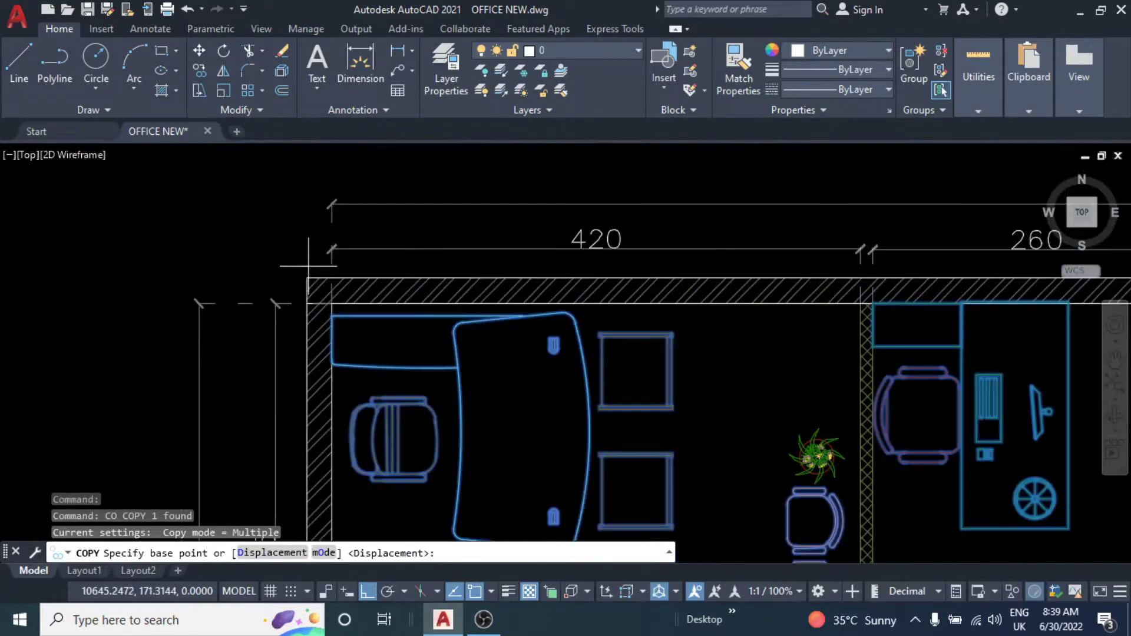
{"action": "left_click", "coordinate": [306, 278]}
{"action": "scroll", "coordinate": [273, 306], "scroll_direction": "down", "scroll_amount": 8}
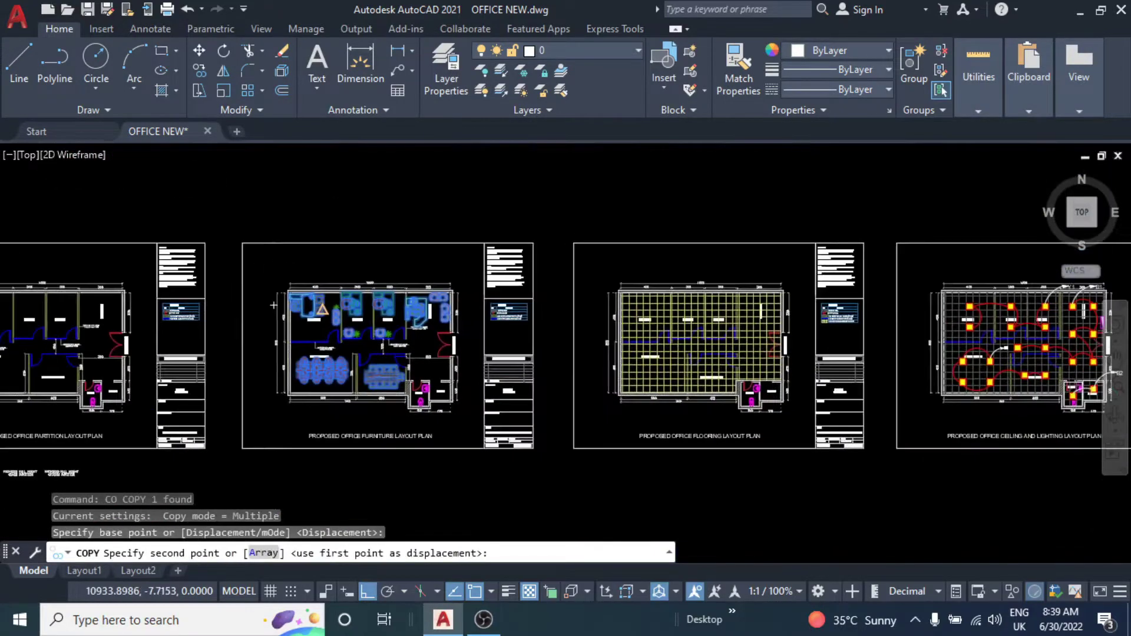
Place the furniture copy at the power layout sheet's matching top-left corner.
{"action": "left_click", "coordinate": [365, 591]}
{"action": "scroll", "coordinate": [648, 318], "scroll_direction": "down", "scroll_amount": 2}
{"action": "scroll", "coordinate": [669, 322], "scroll_direction": "up", "scroll_amount": 2}
{"action": "scroll", "coordinate": [678, 339], "scroll_direction": "up", "scroll_amount": 2}
{"action": "scroll", "coordinate": [507, 342], "scroll_direction": "up", "scroll_amount": 2}
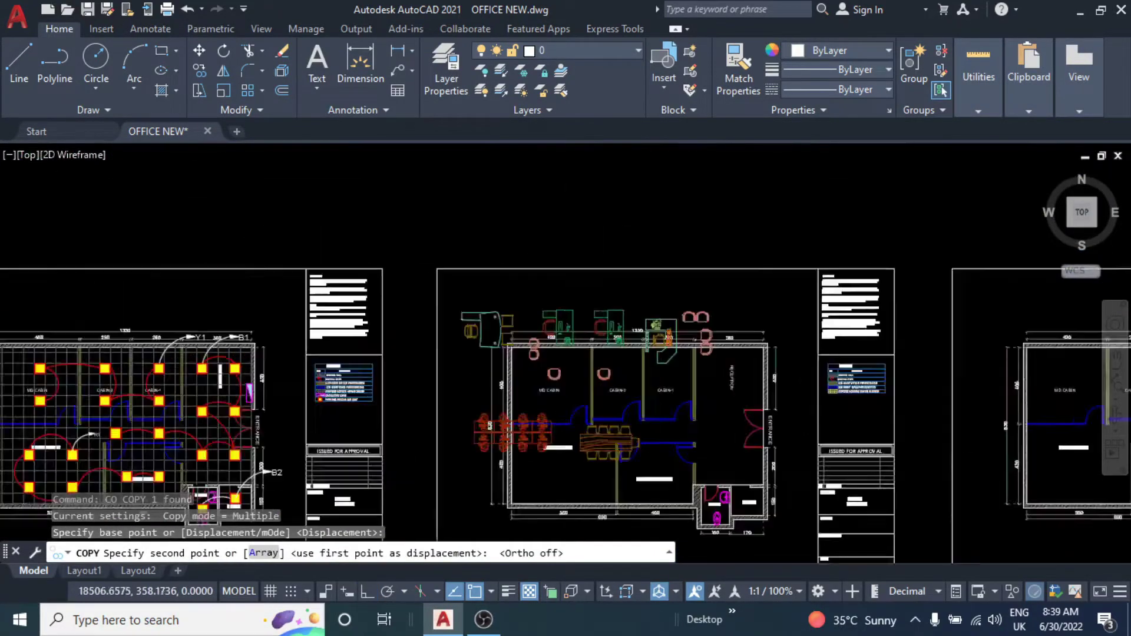
{"action": "scroll", "coordinate": [508, 345], "scroll_direction": "up", "scroll_amount": 3}
{"action": "scroll", "coordinate": [517, 303], "scroll_direction": "up", "scroll_amount": 2}
{"action": "left_click", "coordinate": [501, 306]}
{"action": "key", "text": "Escape"}
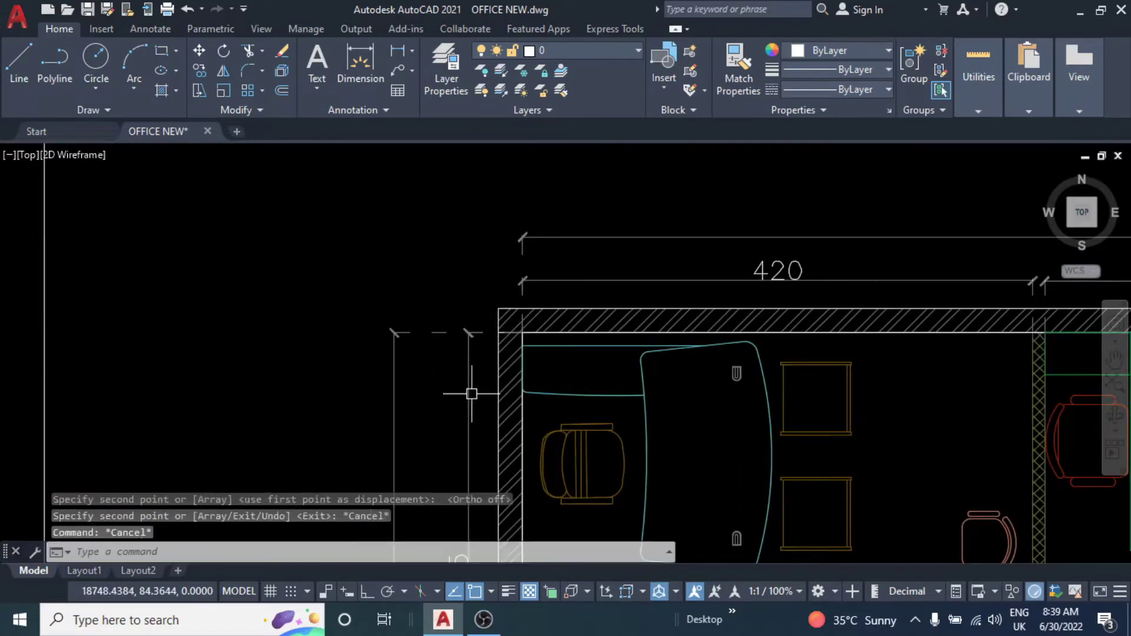
{"action": "scroll", "coordinate": [472, 393], "scroll_direction": "down", "scroll_amount": 5}
{"action": "scroll", "coordinate": [492, 328], "scroll_direction": "up", "scroll_amount": 2}
{"action": "scroll", "coordinate": [489, 330], "scroll_direction": "down", "scroll_amount": 2}
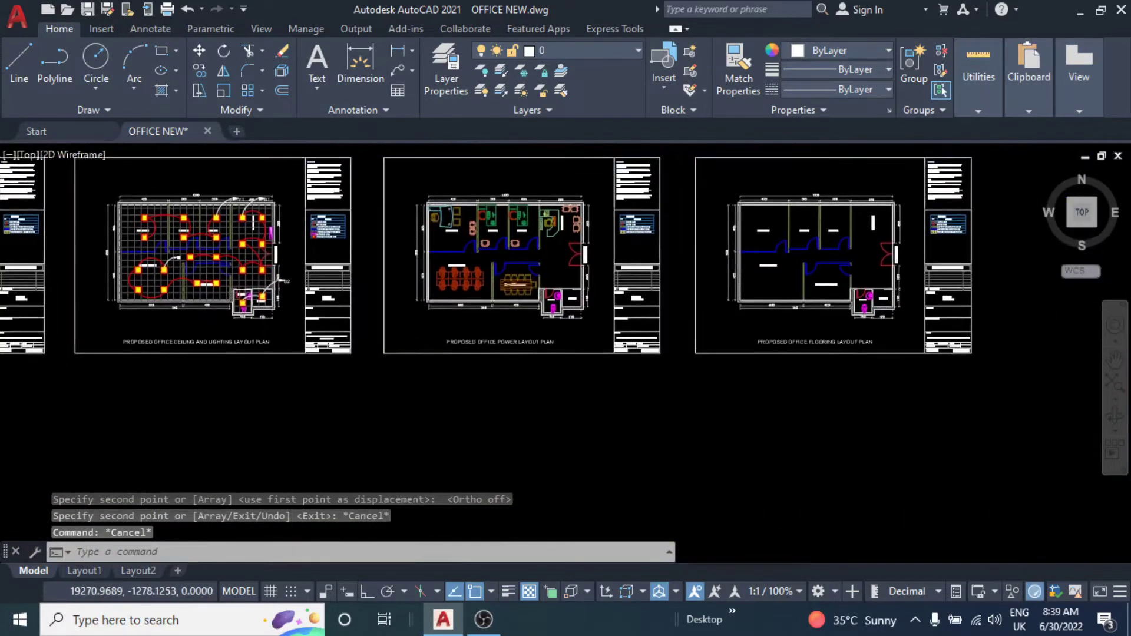
{"action": "scroll", "coordinate": [503, 408], "scroll_direction": "up", "scroll_amount": 5}
{"action": "scroll", "coordinate": [503, 407], "scroll_direction": "up", "scroll_amount": 3}
{"action": "key", "text": "Escape"}
{"action": "key", "text": "Escape"}
Draw a small rectangle beside the workstations with RECTANG.
{"action": "type", "text": "REC"}
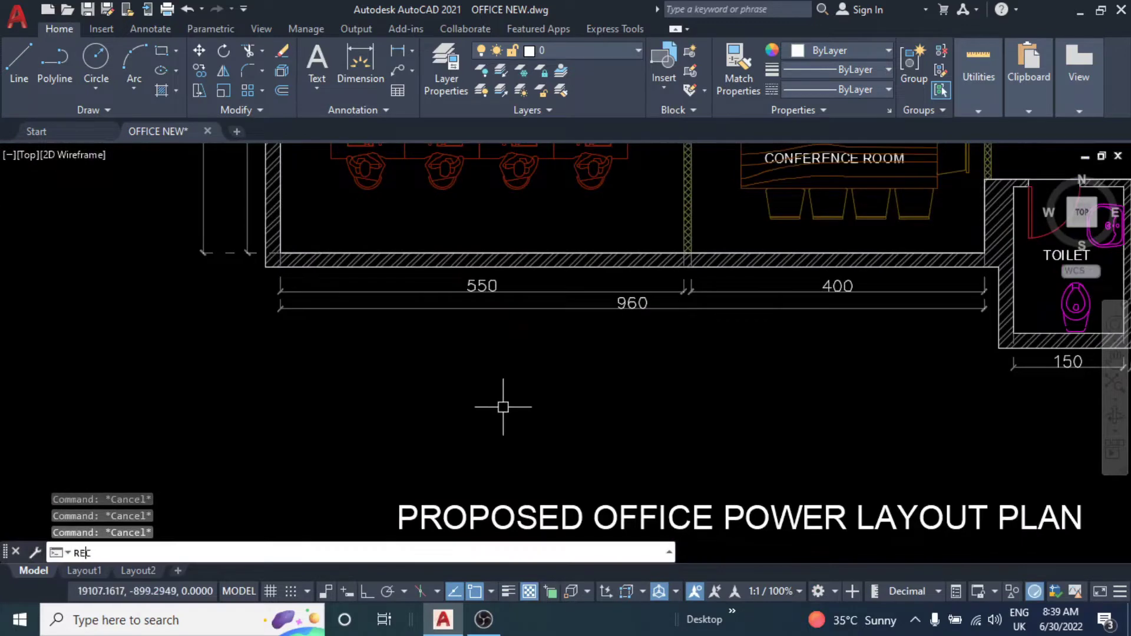
{"action": "key", "text": "Return"}
{"action": "scroll", "coordinate": [555, 315], "scroll_direction": "up", "scroll_amount": 2}
{"action": "scroll", "coordinate": [548, 342], "scroll_direction": "up", "scroll_amount": 3}
{"action": "scroll", "coordinate": [581, 319], "scroll_direction": "up", "scroll_amount": 2}
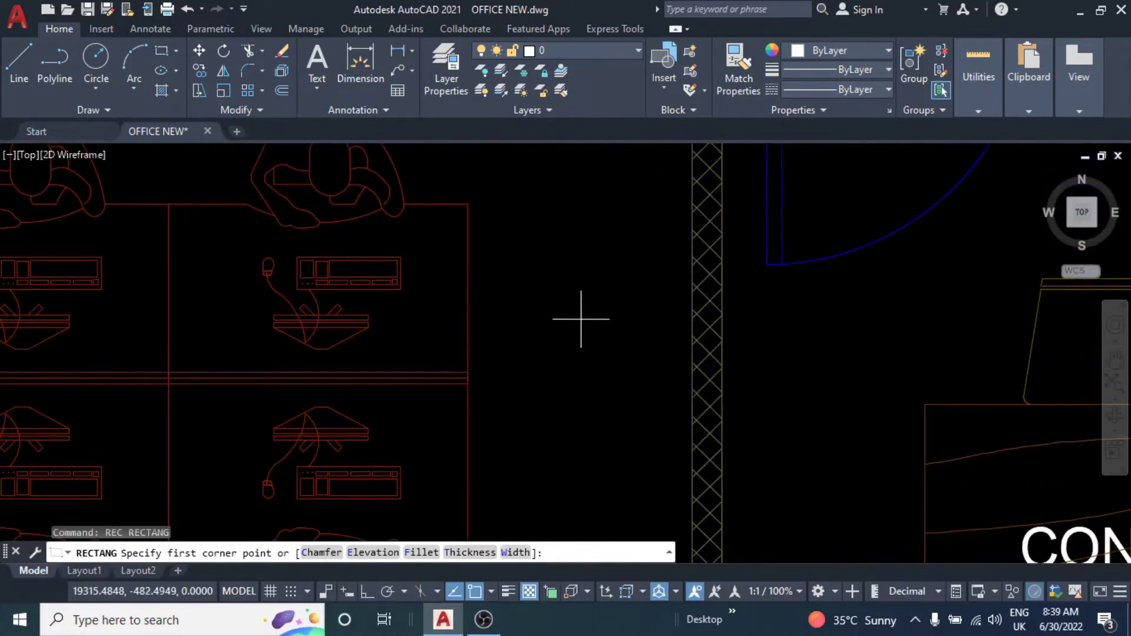
{"action": "left_click", "coordinate": [581, 318]}
{"action": "left_click", "coordinate": [625, 388]}
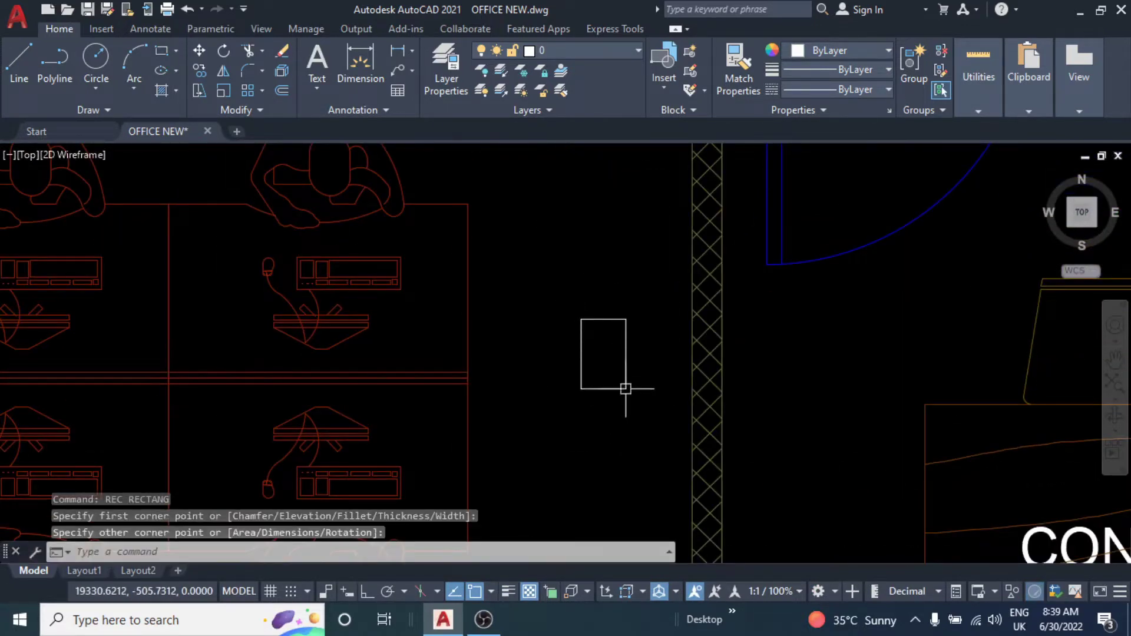
{"action": "scroll", "coordinate": [624, 387], "scroll_direction": "down", "scroll_amount": 2}
{"action": "key", "text": "Escape"}
{"action": "key", "text": "Escape"}
{"action": "scroll", "coordinate": [606, 392], "scroll_direction": "up", "scroll_amount": 2}
Offset the rectangle inward by 3, then erase that offset copy.
{"action": "type", "text": "O"}
{"action": "key", "text": "Return"}
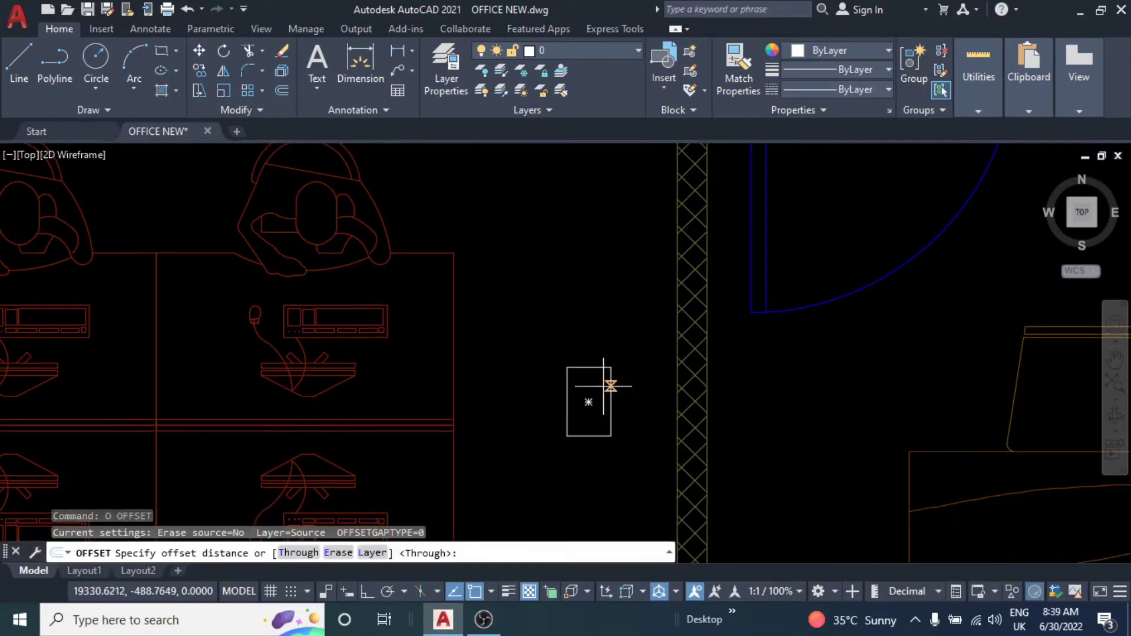
{"action": "type", "text": "3"}
{"action": "key", "text": "Return"}
{"action": "scroll", "coordinate": [607, 385], "scroll_direction": "up", "scroll_amount": 2}
{"action": "scroll", "coordinate": [610, 377], "scroll_direction": "up", "scroll_amount": 2}
{"action": "left_click", "coordinate": [613, 348]}
{"action": "left_click", "coordinate": [578, 389]}
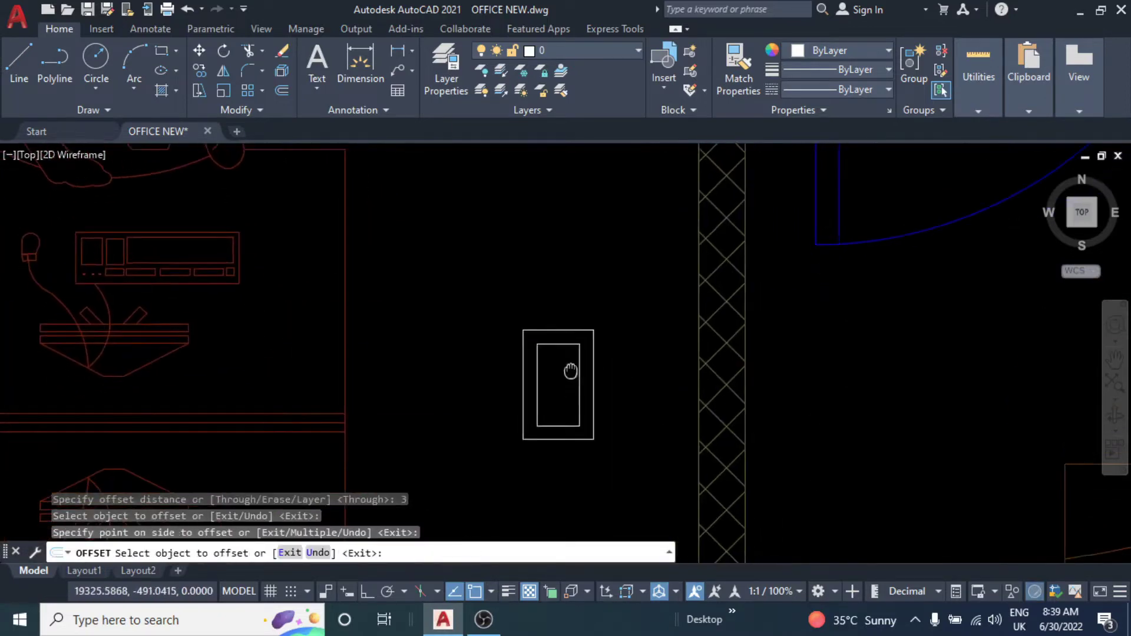
{"action": "key", "text": "Escape"}
{"action": "scroll", "coordinate": [574, 374], "scroll_direction": "up", "scroll_amount": 1}
{"action": "type", "text": "e"}
{"action": "key", "text": "Return"}
Offset the rectangle inward by 1 to form a double outline.
{"action": "type", "text": "o"}
{"action": "key", "text": "Return"}
{"action": "type", "text": "1"}
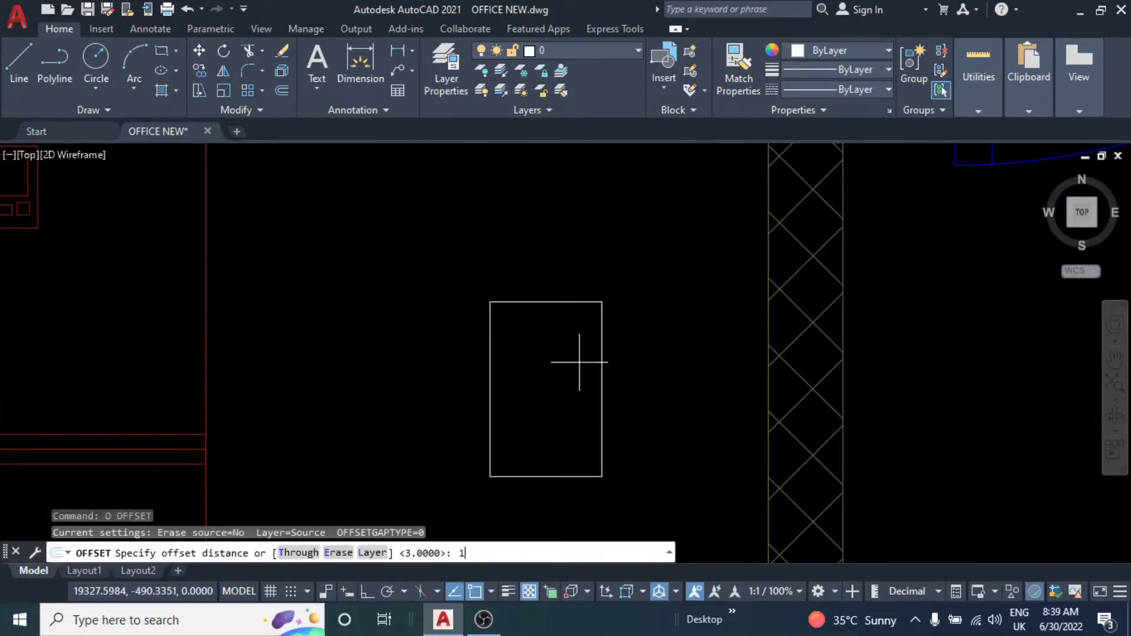
{"action": "key", "text": "Return"}
{"action": "left_click", "coordinate": [601, 333]}
{"action": "left_click", "coordinate": [559, 352]}
Rotate both rectangles 90° with Ortho on so they lie horizontal.
{"action": "left_click", "coordinate": [595, 336]}
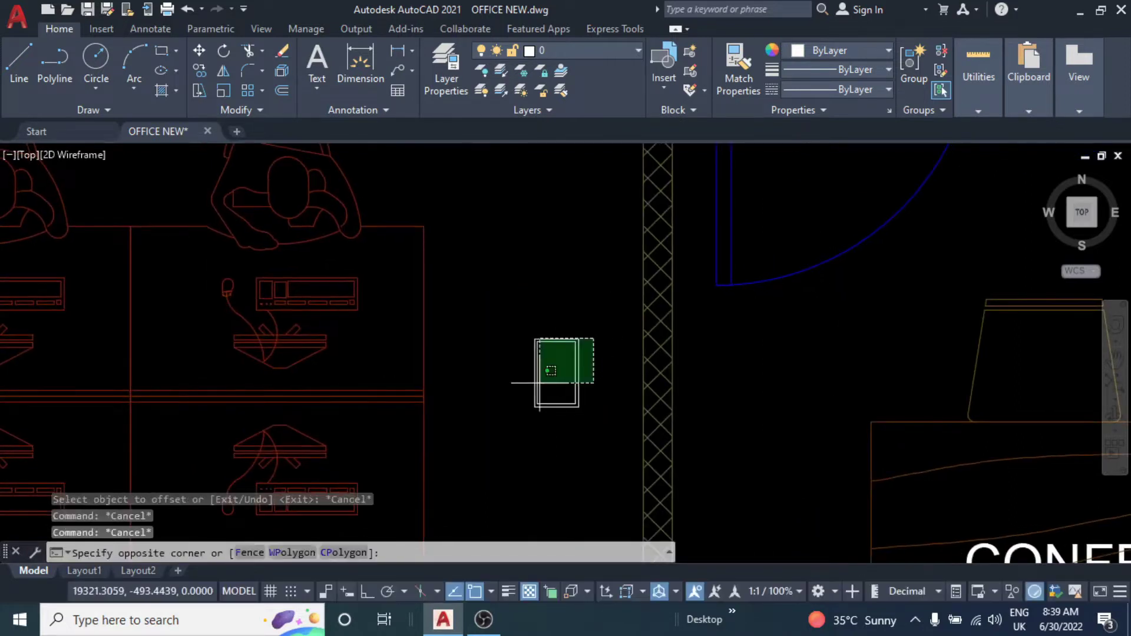
{"action": "left_click", "coordinate": [534, 381]}
{"action": "type", "text": "ro"}
{"action": "key", "text": "Return"}
{"action": "left_click", "coordinate": [556, 374]}
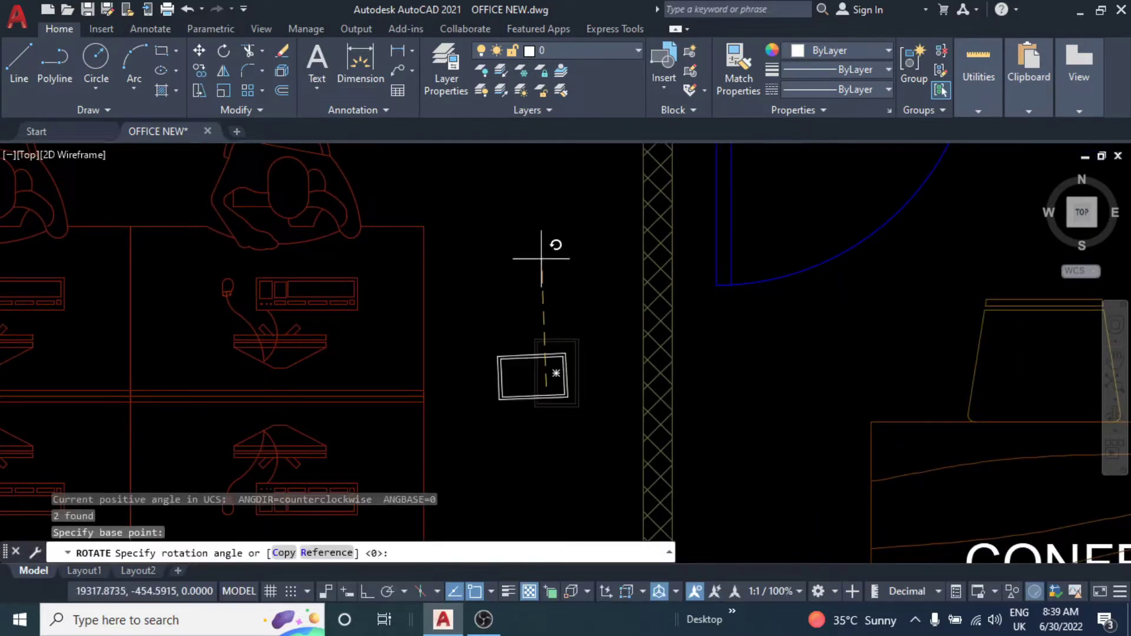
{"action": "left_click", "coordinate": [365, 592]}
{"action": "key", "text": "Escape"}
{"action": "key", "text": "Escape"}
{"action": "scroll", "coordinate": [566, 421], "scroll_direction": "up", "scroll_amount": 4}
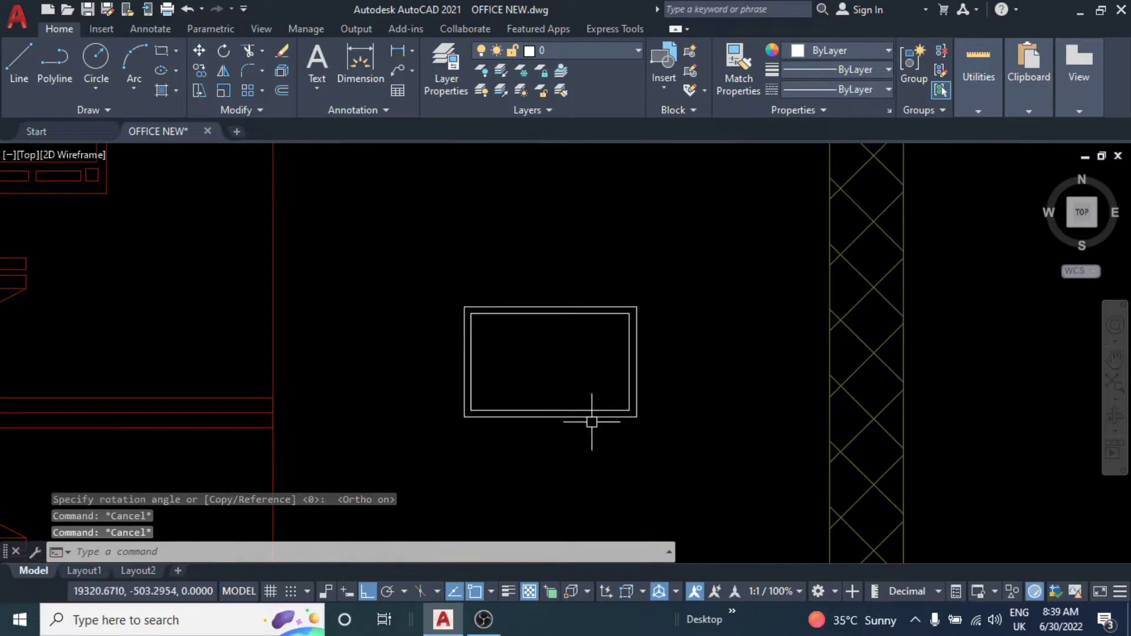
Set the outer rectangle's colour to Green.
{"action": "left_click", "coordinate": [592, 421]}
{"action": "left_click", "coordinate": [820, 52]}
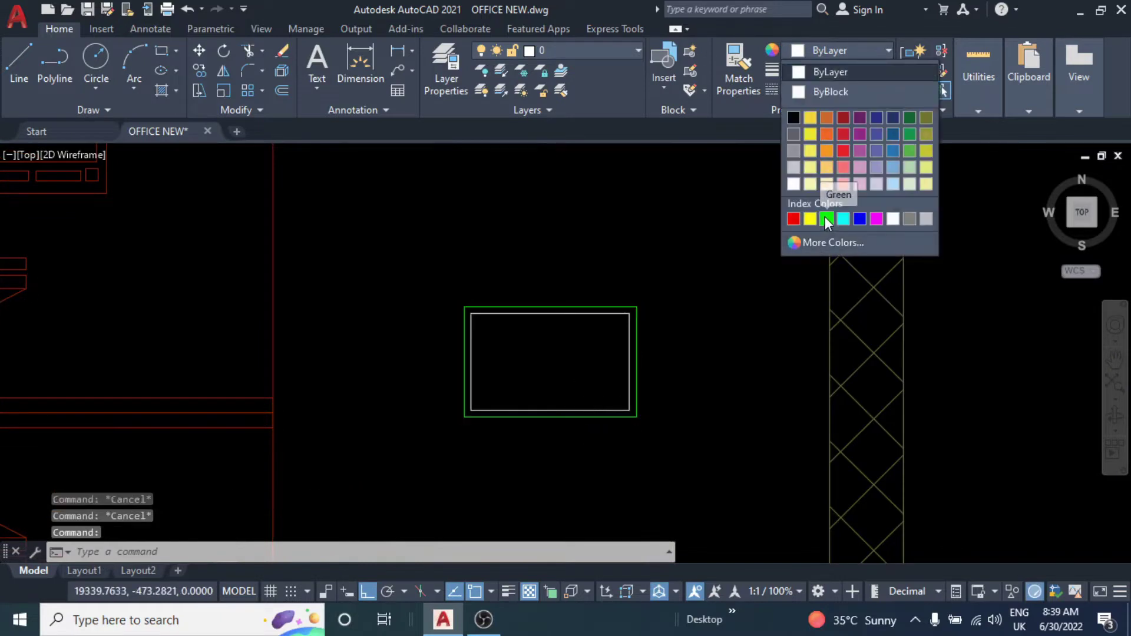
{"action": "left_click", "coordinate": [827, 220]}
{"action": "key", "text": "Escape"}
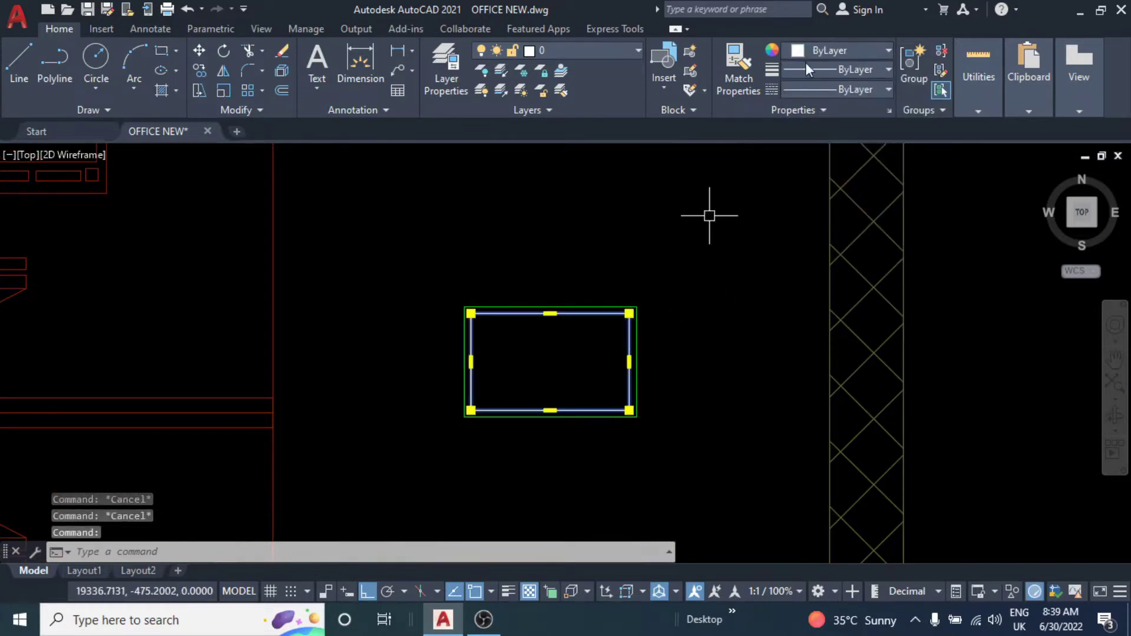
{"action": "left_click", "coordinate": [837, 51]}
{"action": "scroll", "coordinate": [657, 321], "scroll_direction": "down", "scroll_amount": 4}
Copy the WORK STATIONS label onto the new double rectangle.
{"action": "scroll", "coordinate": [659, 312], "scroll_direction": "down", "scroll_amount": 4}
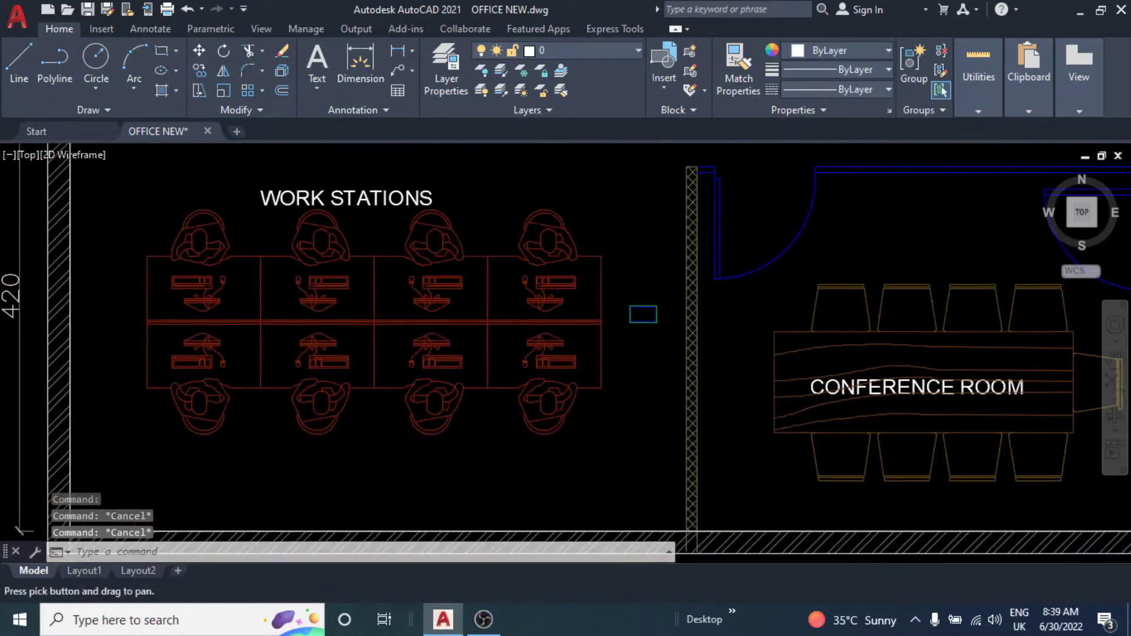
{"action": "scroll", "coordinate": [899, 387], "scroll_direction": "up", "scroll_amount": 3}
{"action": "scroll", "coordinate": [584, 288], "scroll_direction": "down", "scroll_amount": 3}
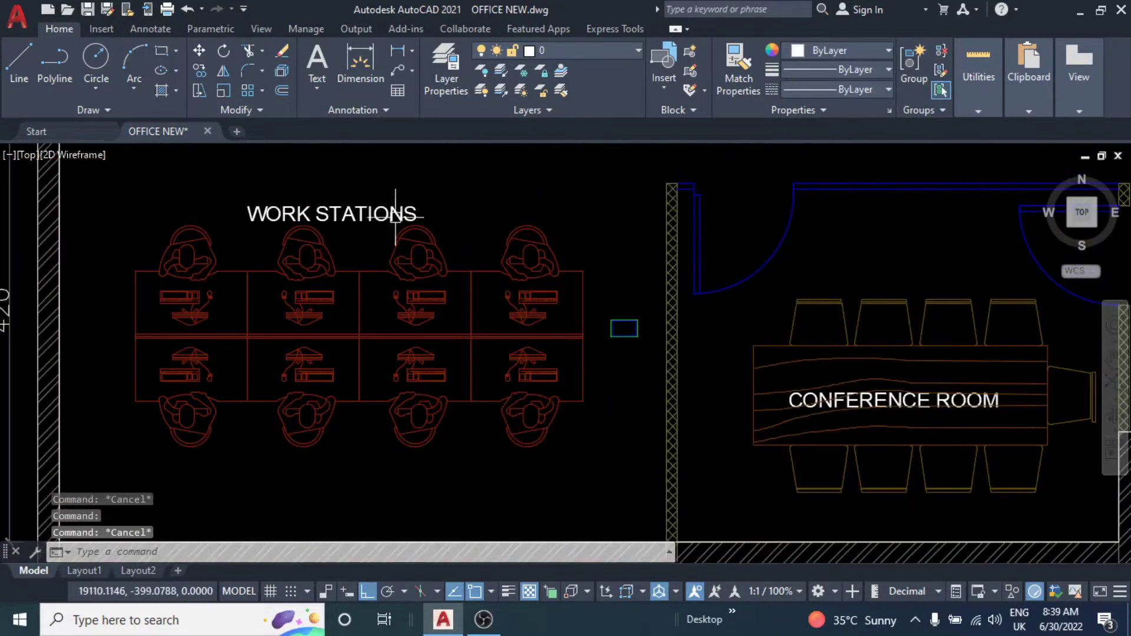
{"action": "type", "text": "co"}
{"action": "key", "text": "Return"}
{"action": "left_click", "coordinate": [354, 223]}
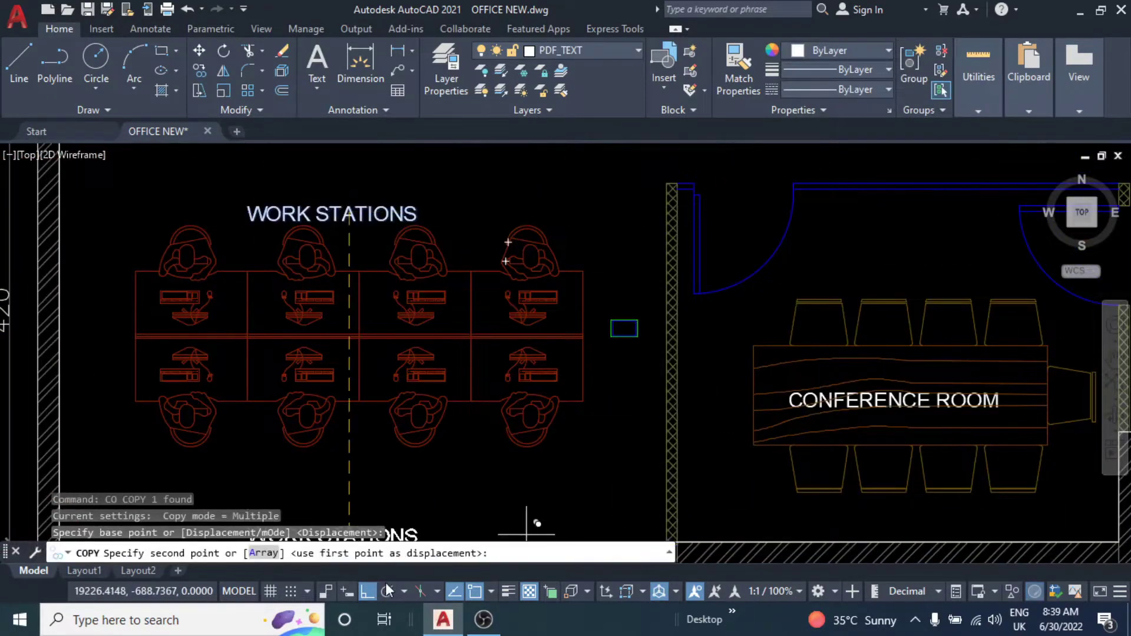
{"action": "left_click", "coordinate": [367, 592]}
{"action": "scroll", "coordinate": [633, 322], "scroll_direction": "up", "scroll_amount": 5}
{"action": "left_click", "coordinate": [683, 403]}
{"action": "key", "text": "Escape"}
{"action": "key", "text": "Escape"}
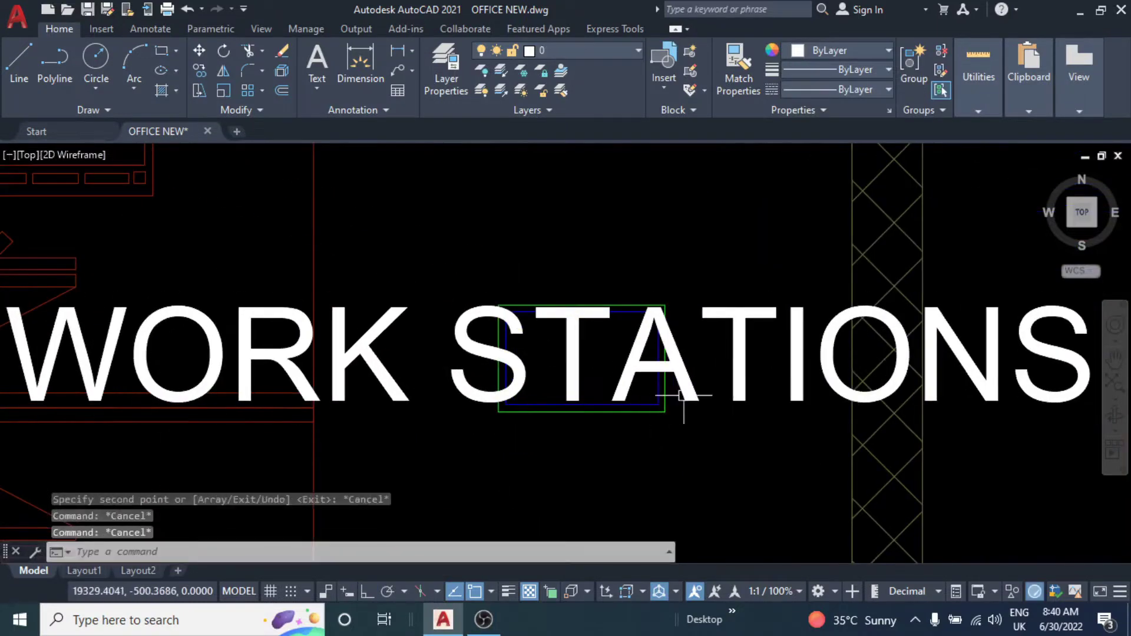
Change the copied label's text to F.B.
{"action": "double_click", "coordinate": [709, 312]}
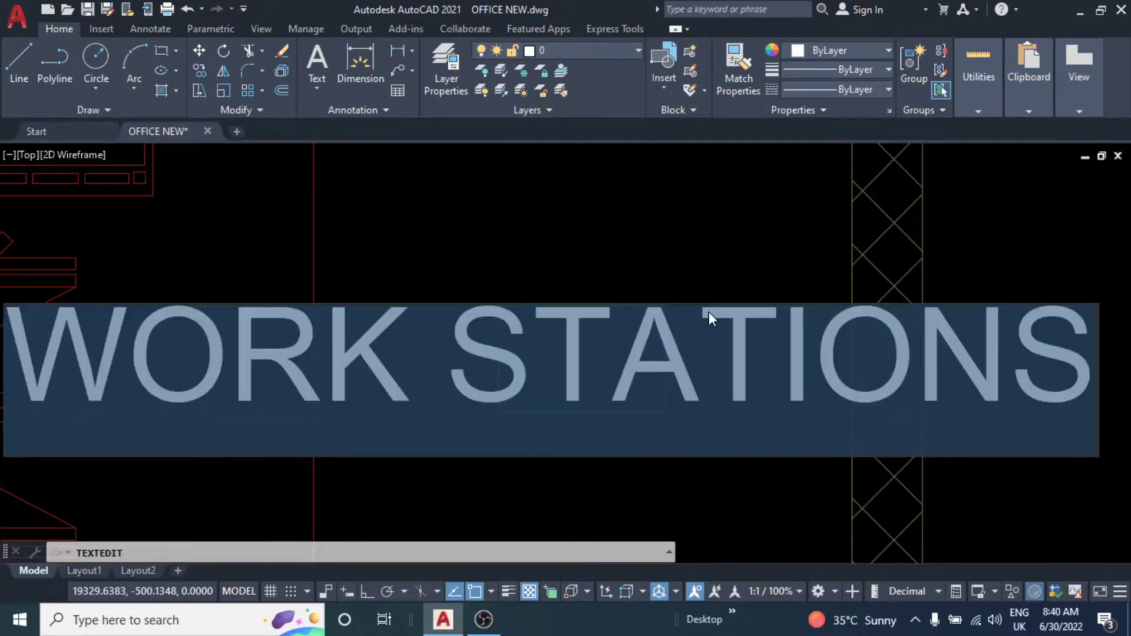
{"action": "type", "text": "F"}
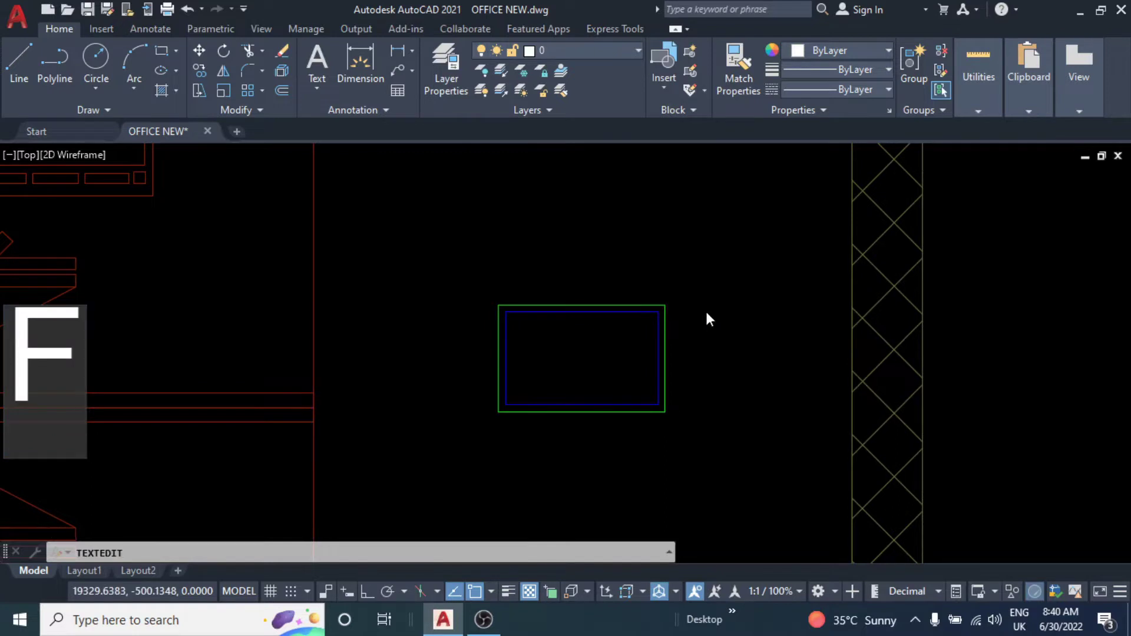
{"action": "type", "text": ".B"}
{"action": "left_click", "coordinate": [434, 454]}
{"action": "key", "text": "Escape"}
{"action": "key", "text": "Escape"}
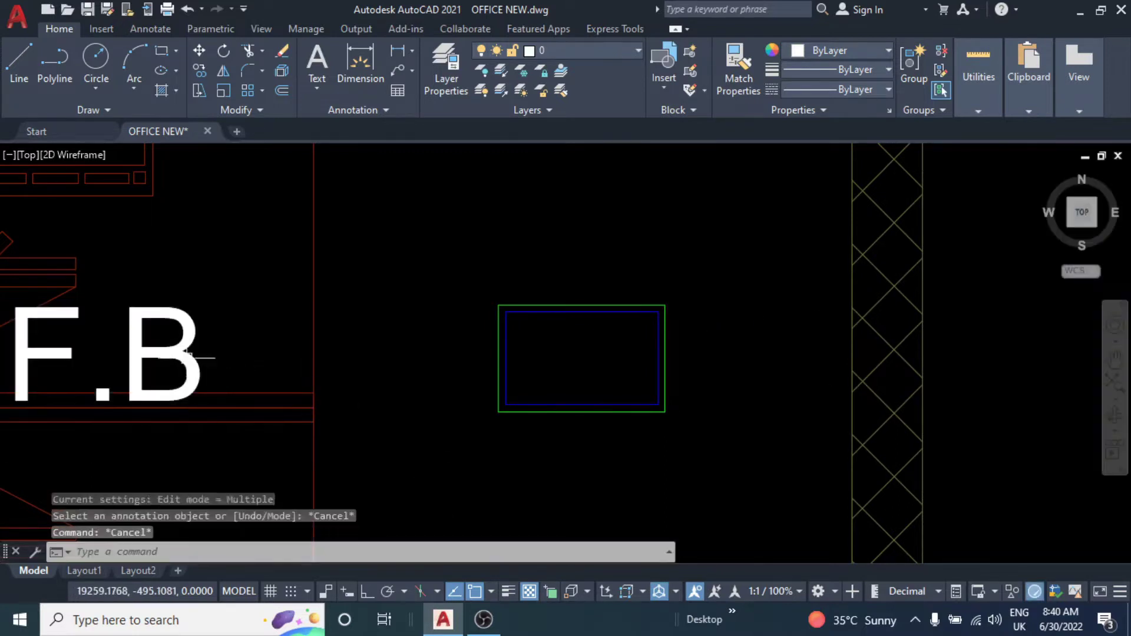
Move the F.B text inside the small rectangle.
{"action": "left_click", "coordinate": [187, 353]}
{"action": "middle_click_drag", "start_coordinate": [187, 354], "coordinate": [197, 277]}
{"action": "type", "text": "m"}
{"action": "key", "text": "Return"}
{"action": "left_click", "coordinate": [356, 409]}
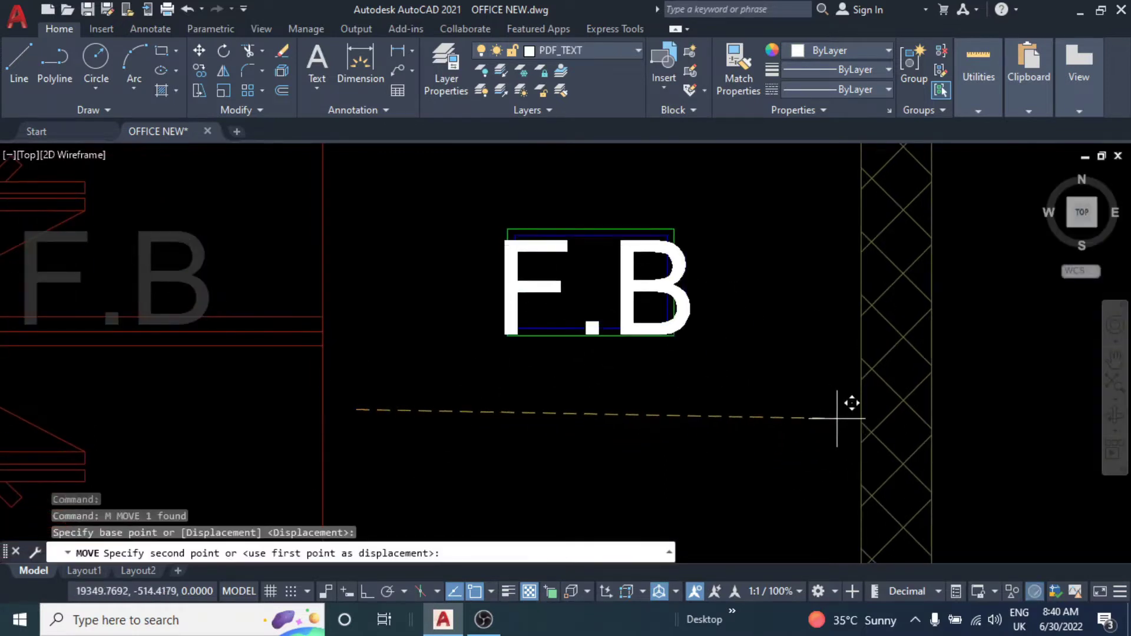
{"action": "left_click", "coordinate": [837, 418]}
{"action": "scroll", "coordinate": [619, 289], "scroll_direction": "up", "scroll_amount": 2}
{"action": "key", "text": "Escape"}
{"action": "key", "text": "Escape"}
{"action": "type", "text": "SC"}
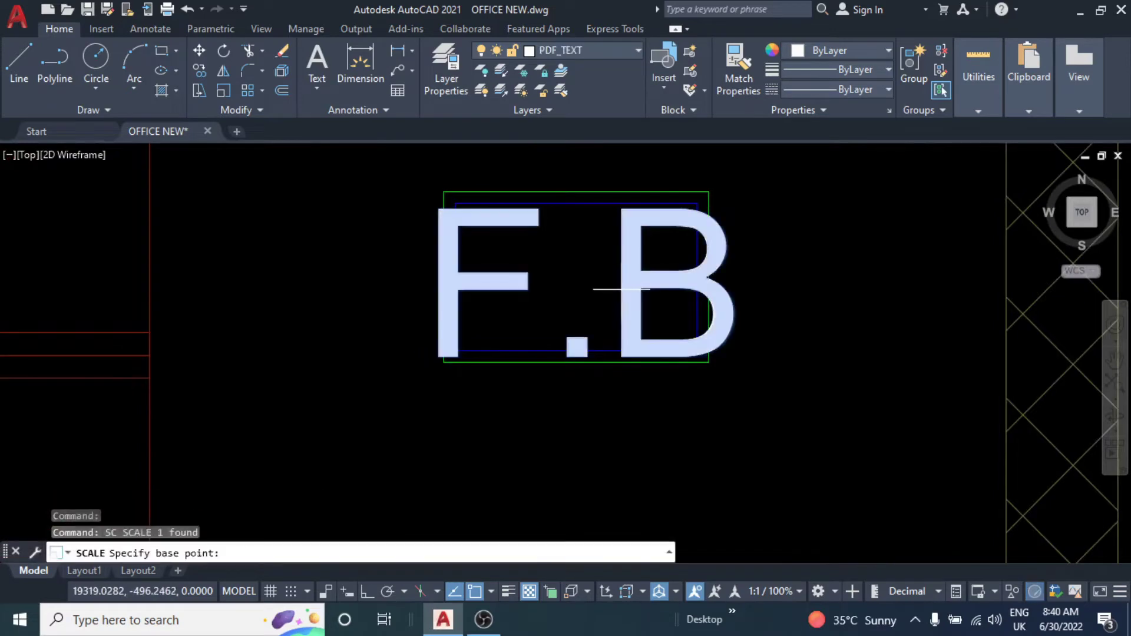
Scale the F.B text to 0.8 and nudge it slightly up and left.
{"action": "left_click", "coordinate": [623, 289]}
{"action": "type", "text": ".8"}
{"action": "key", "text": "Return"}
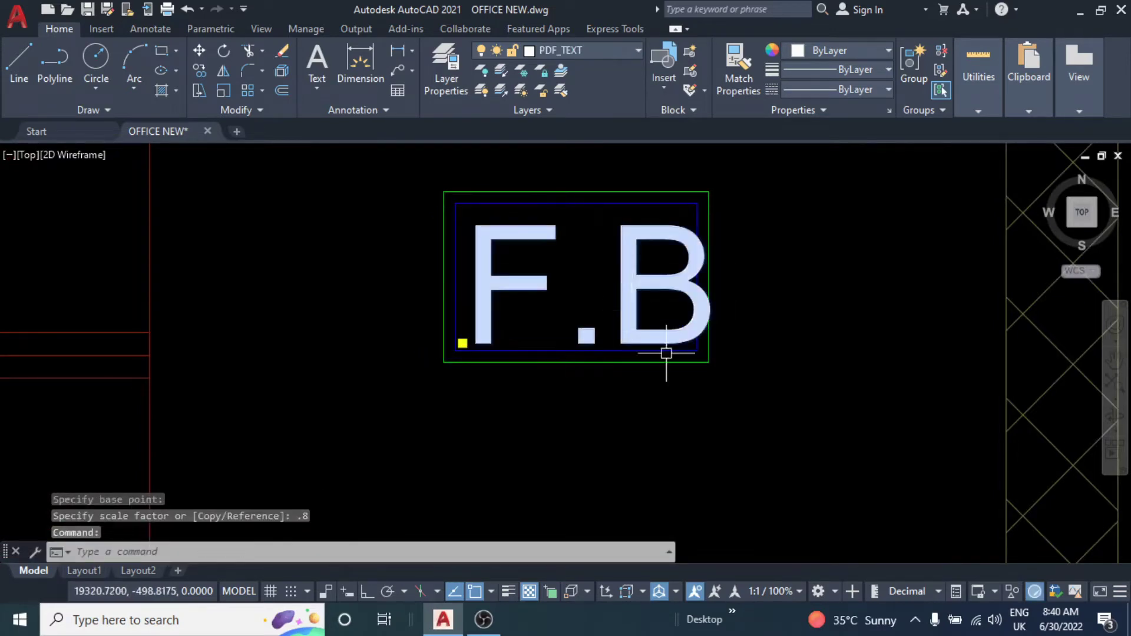
{"action": "type", "text": "m"}
{"action": "key", "text": "Return"}
{"action": "left_click", "coordinate": [753, 448]}
{"action": "key", "text": "Escape"}
{"action": "key", "text": "Escape"}
Scale the F.B text down further by 0.9.
{"action": "type", "text": "s"}
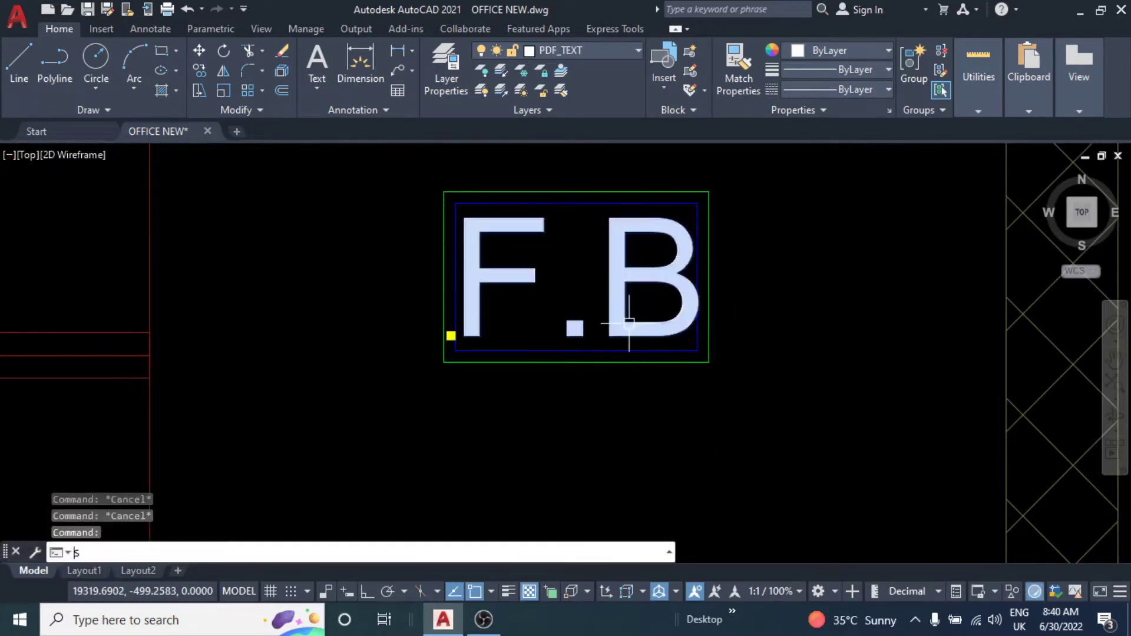
{"action": "type", "text": "c"}
{"action": "key", "text": "Return"}
{"action": "left_click", "coordinate": [617, 290]}
{"action": "type", "text": "9"}
{"action": "key", "text": "Return"}
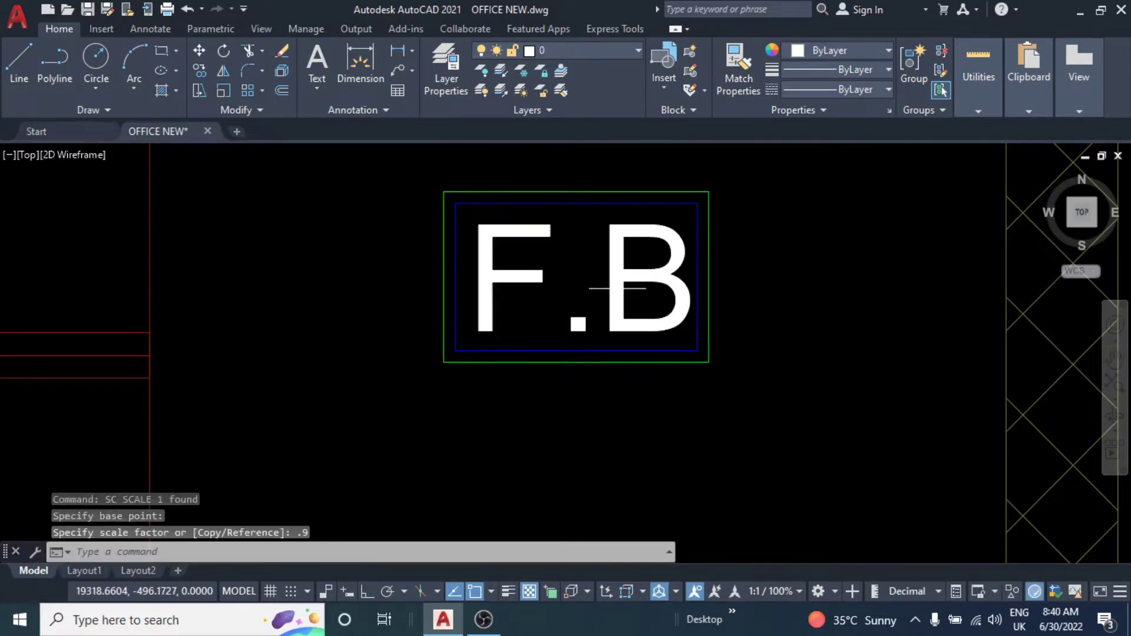
{"action": "left_click", "coordinate": [622, 406]}
Try repositioning the F.B text within the rectangle, cancelling both moves.
{"action": "type", "text": "m"}
{"action": "key", "text": "Return"}
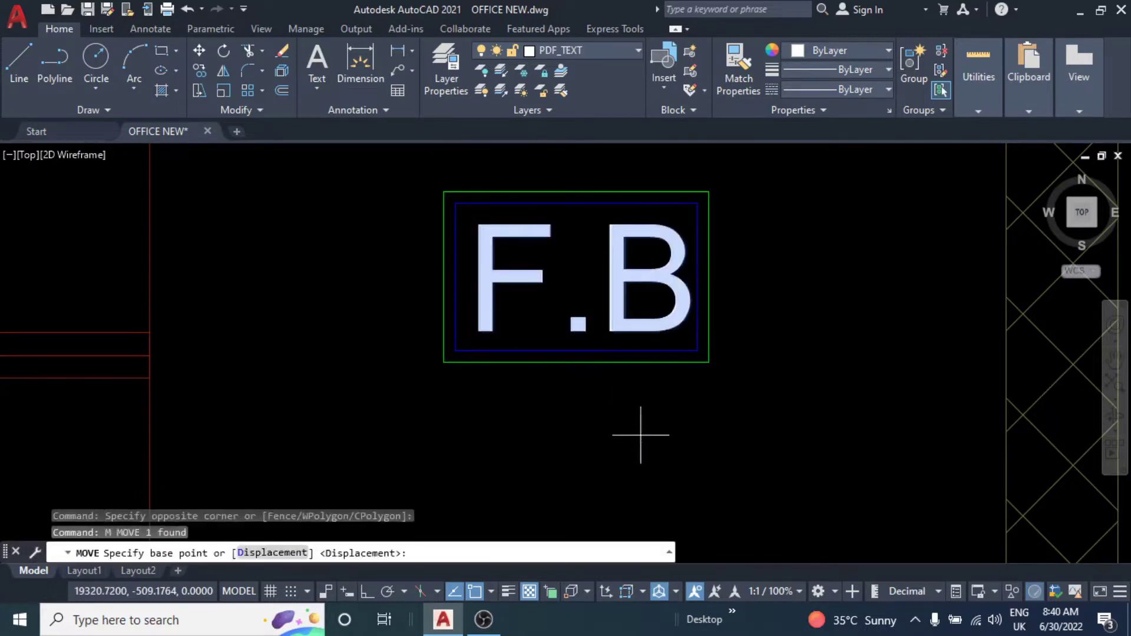
{"action": "left_click", "coordinate": [642, 434]}
{"action": "key", "text": "Escape"}
{"action": "scroll", "coordinate": [652, 331], "scroll_direction": "up", "scroll_amount": 4}
{"action": "type", "text": "m"}
{"action": "key", "text": "Return"}
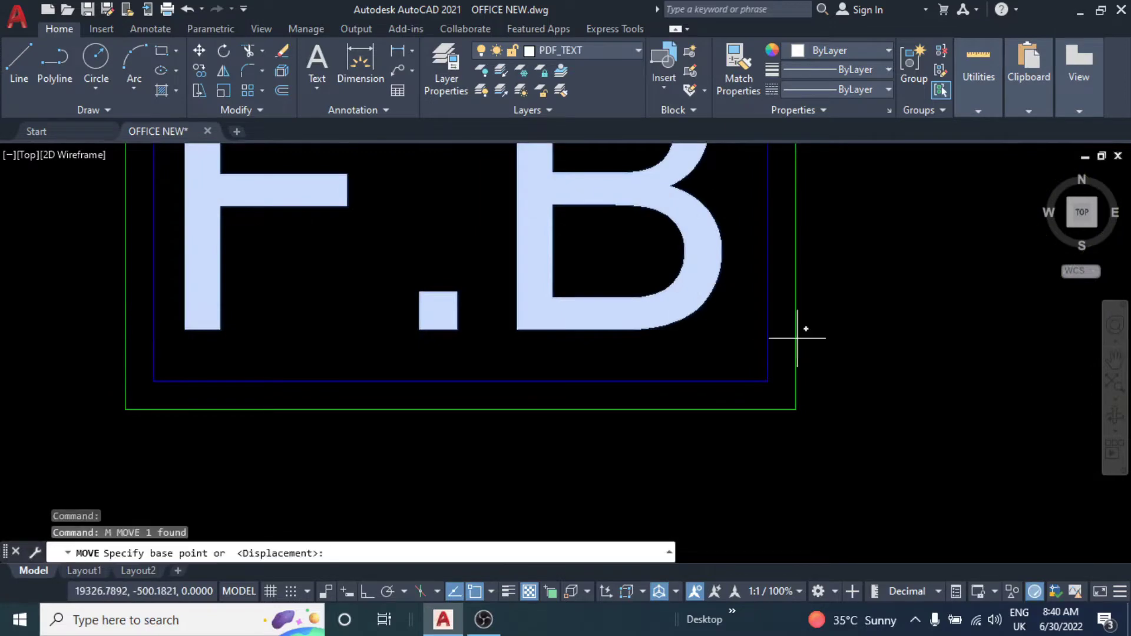
{"action": "left_click", "coordinate": [819, 316]}
{"action": "scroll", "coordinate": [836, 321], "scroll_direction": "down", "scroll_amount": 5}
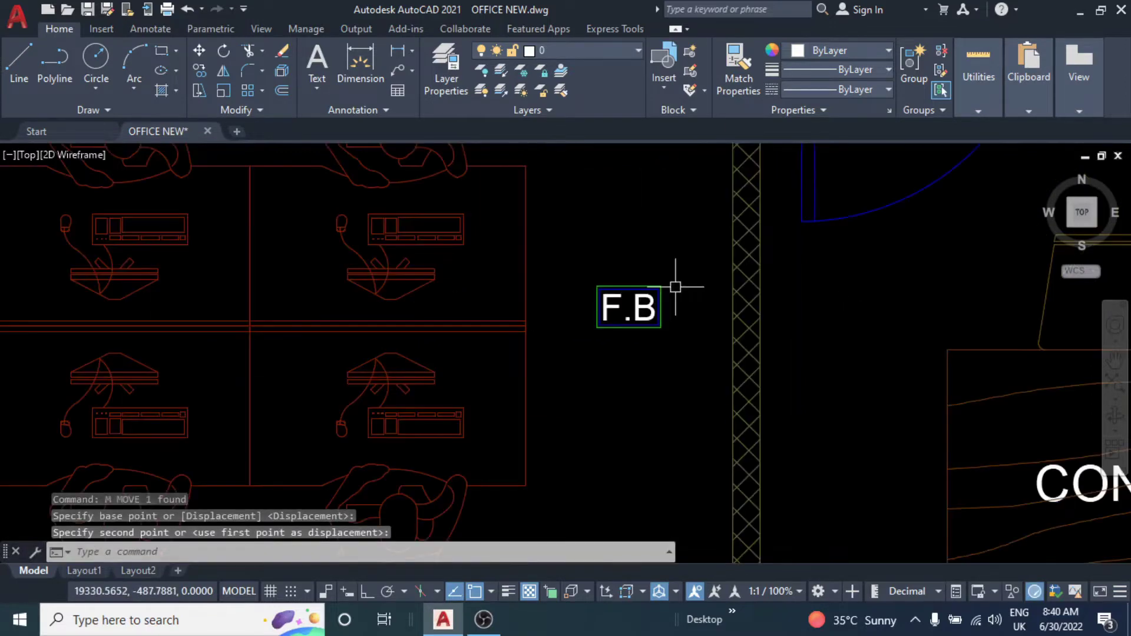
{"action": "key", "text": "Escape"}
Save the F.B label and double rectangle as a block named FB.
{"action": "left_click_drag", "start_coordinate": [675, 287], "coordinate": [608, 372]}
{"action": "type", "text": "b"}
{"action": "key", "text": "Return"}
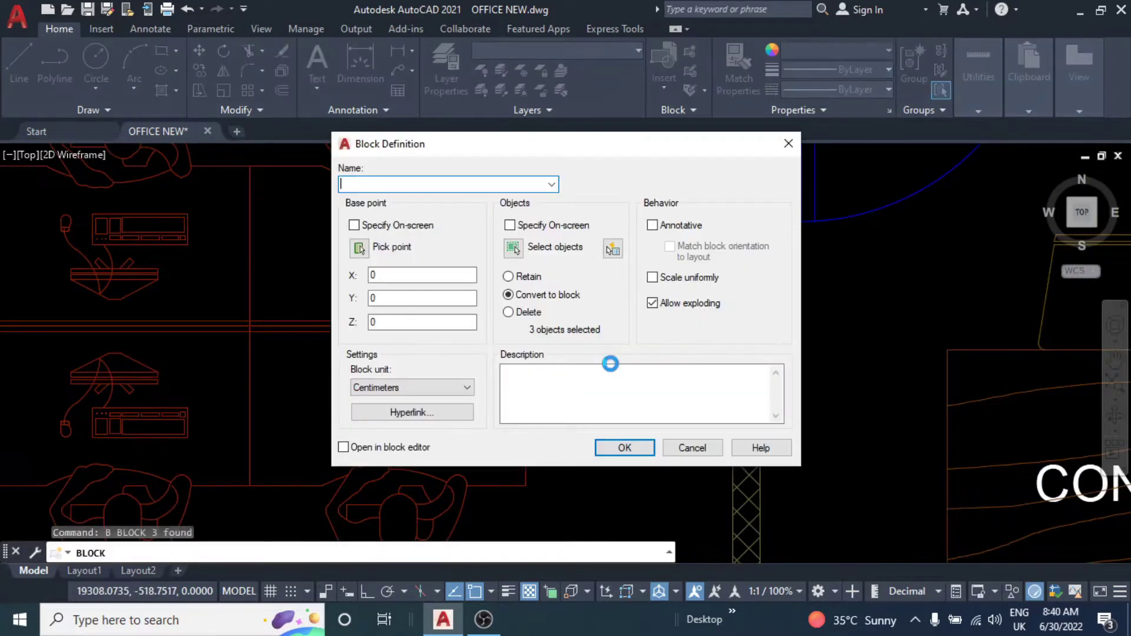
{"action": "left_click", "coordinate": [604, 450]}
{"action": "middle_click_drag", "start_coordinate": [667, 370], "coordinate": [586, 335]}
{"action": "type", "text": "l"}
{"action": "key", "text": "Return"}
Turn Ortho on and bring blank space beside the wall into view.
{"action": "scroll", "coordinate": [548, 366], "scroll_direction": "up", "scroll_amount": 3}
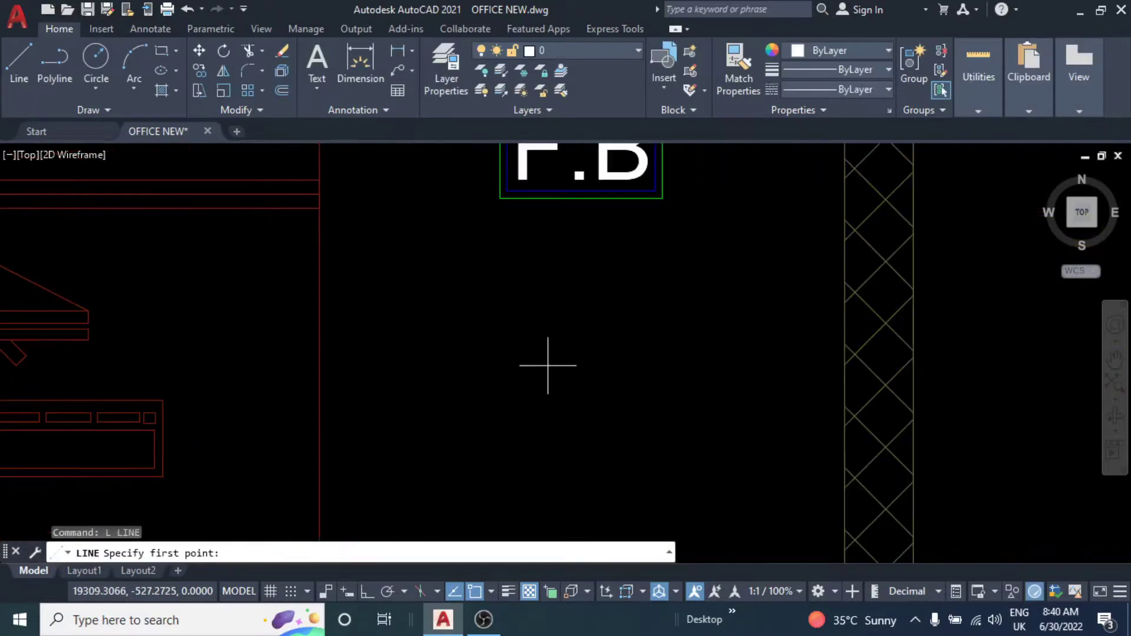
{"action": "left_click", "coordinate": [541, 321]}
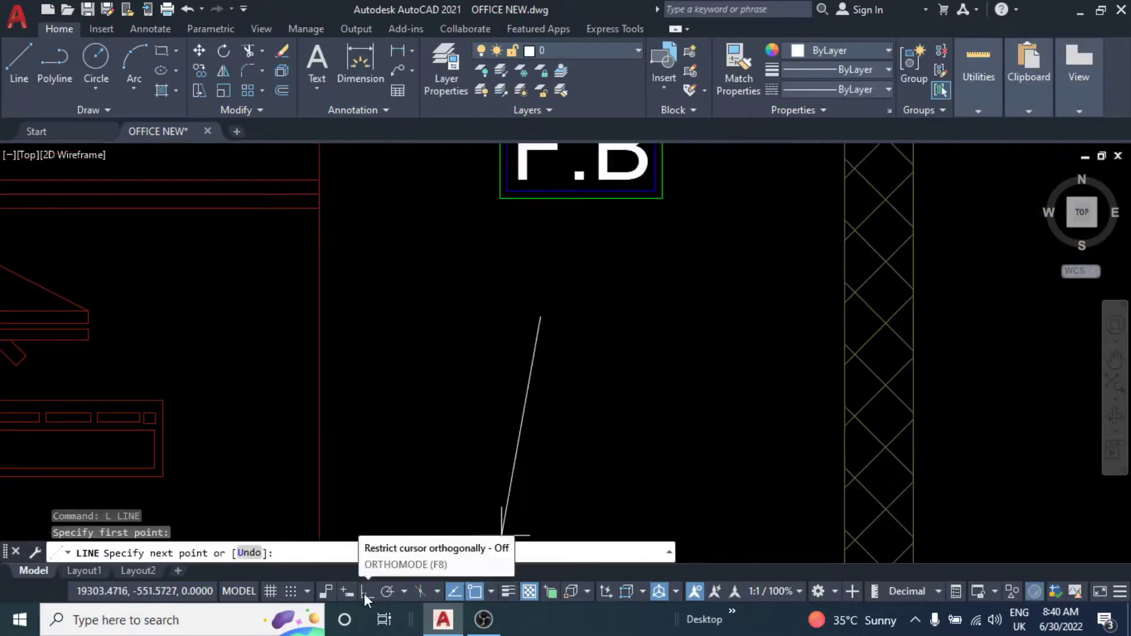
{"action": "left_click", "coordinate": [364, 593]}
{"action": "key", "text": "Escape"}
{"action": "scroll", "coordinate": [626, 322], "scroll_direction": "down", "scroll_amount": 2}
{"action": "middle_click_drag", "start_coordinate": [626, 323], "coordinate": [573, 379]}
{"action": "type", "text": "M"}
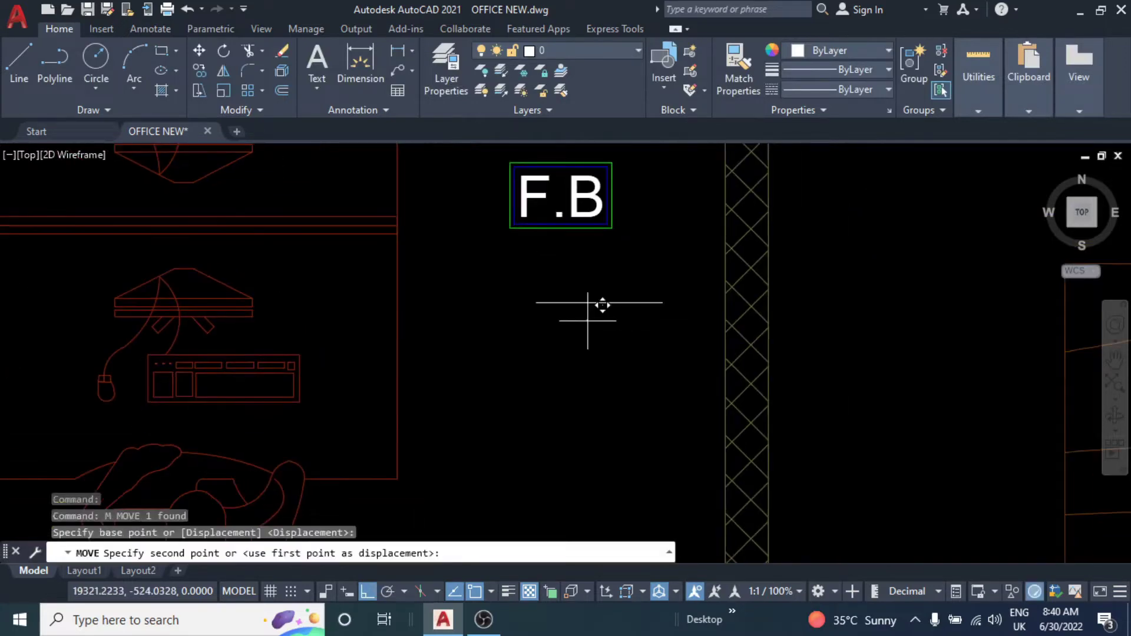
{"action": "key", "text": "Escape"}
{"action": "key", "text": "Escape"}
Draw a three-point semicircular arc on the horizontal base line.
{"action": "type", "text": "a"}
{"action": "key", "text": "Return"}
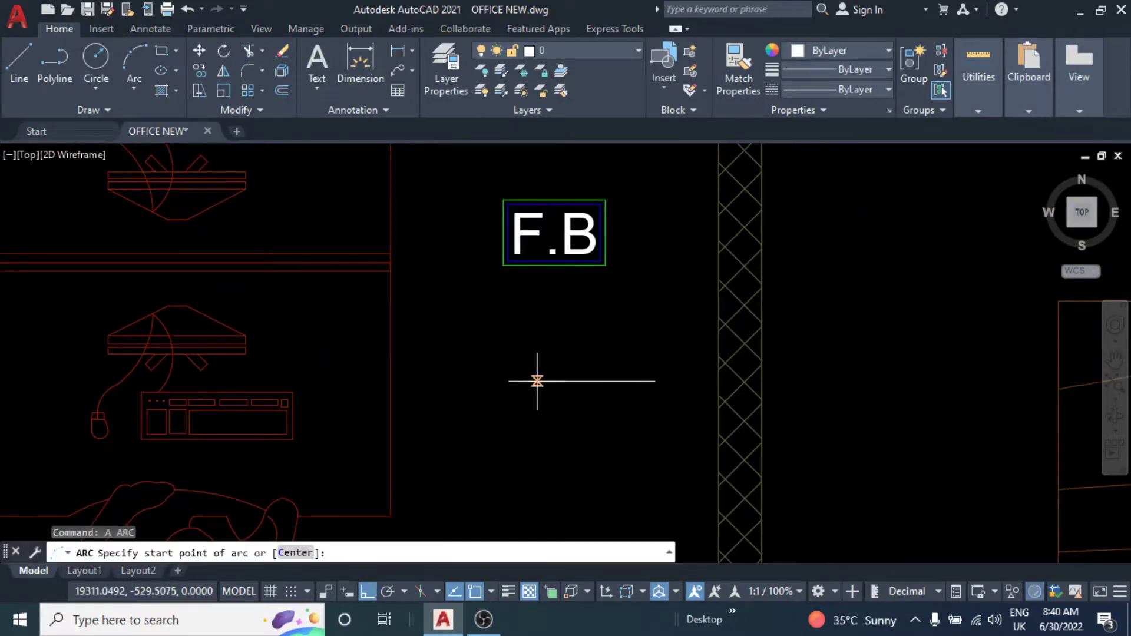
{"action": "left_click", "coordinate": [537, 380]}
{"action": "left_click", "coordinate": [576, 312]}
{"action": "left_click", "coordinate": [655, 381]}
{"action": "key", "text": "Escape"}
{"action": "key", "text": "Escape"}
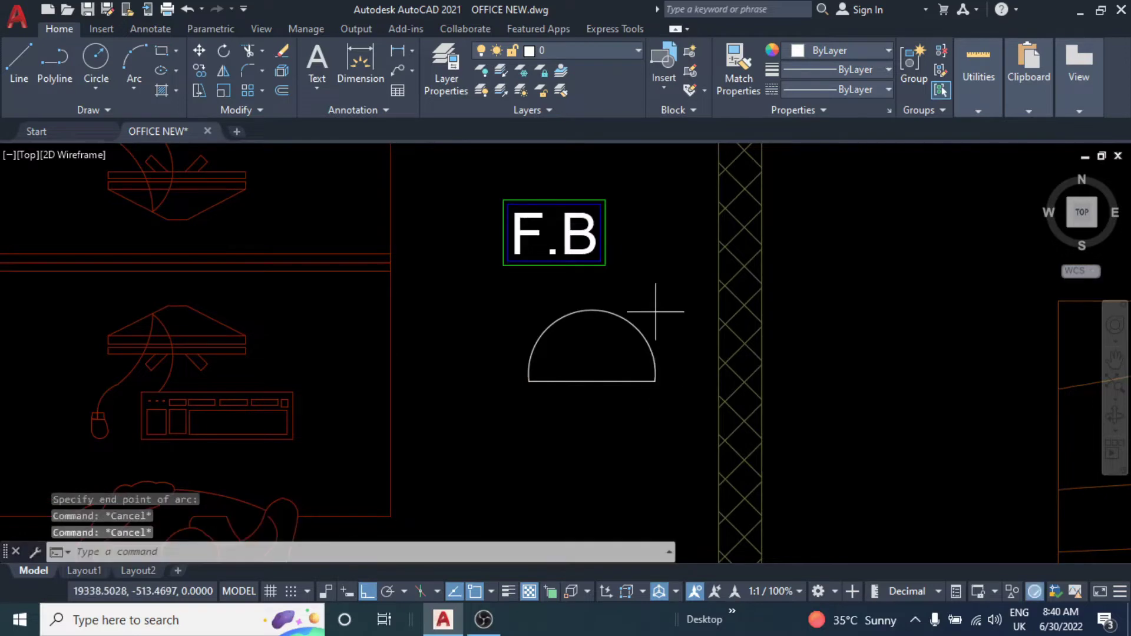
{"action": "left_click_drag", "start_coordinate": [513, 289], "coordinate": [678, 394]}
{"action": "type", "text": "m"}
{"action": "key", "text": "Return"}
{"action": "left_click", "coordinate": [575, 431]}
{"action": "mouse_move", "coordinate": [524, 539]}
{"action": "middle_mouse_down"}
{"action": "mouse_move", "coordinate": [521, 455]}
{"action": "mouse_move", "coordinate": [406, 431]}
{"action": "middle_mouse_up"}
{"action": "key", "text": "Escape"}
{"action": "key", "text": "Escape"}
Draw a short vertical stem line rising from the arc's top.
{"action": "type", "text": "l"}
{"action": "key", "text": "Return"}
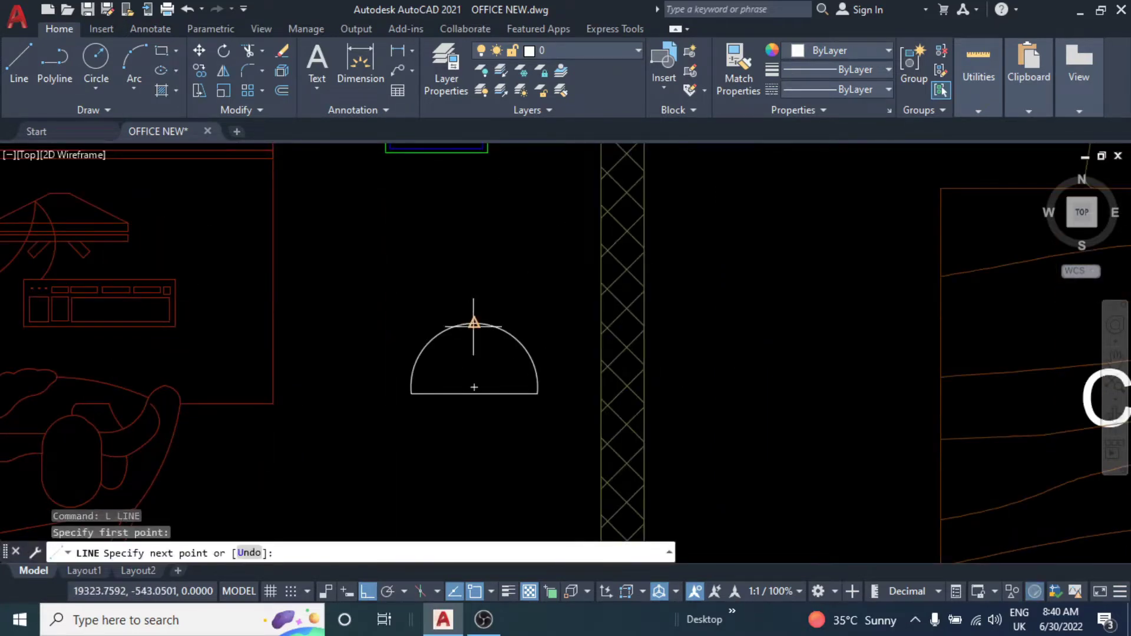
{"action": "left_click", "coordinate": [487, 271]}
{"action": "key", "text": "Escape"}
{"action": "scroll", "coordinate": [737, 413], "scroll_direction": "down", "scroll_amount": 2}
{"action": "scroll", "coordinate": [613, 395], "scroll_direction": "up", "scroll_amount": 4}
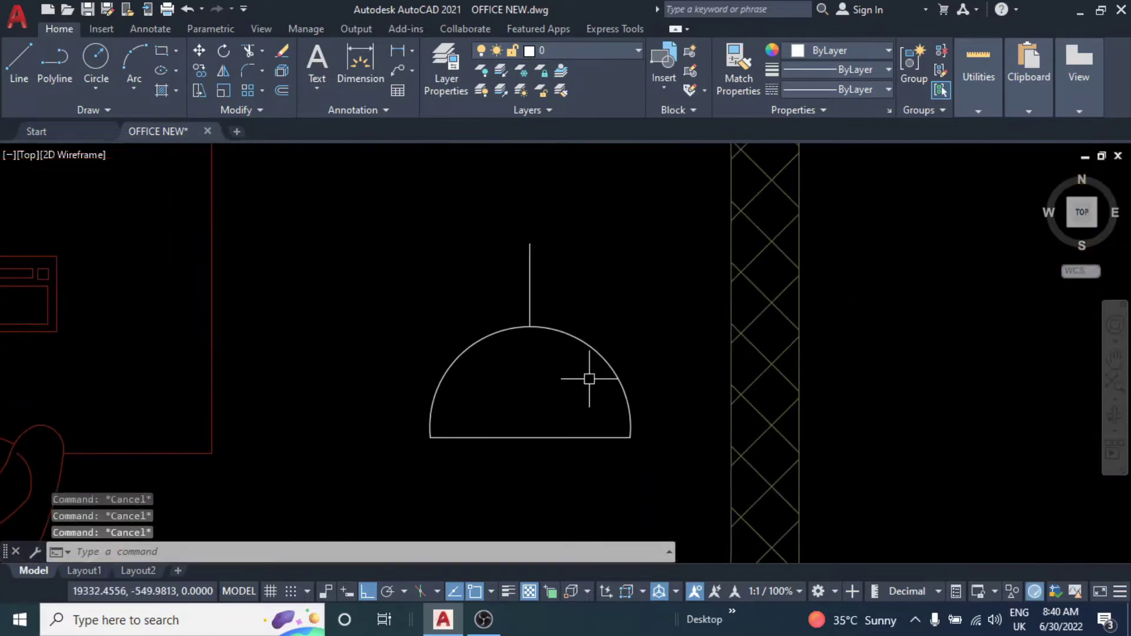
Offset the stem line by 2 to both sides.
{"action": "type", "text": "o"}
{"action": "key", "text": "Return"}
{"action": "type", "text": "2"}
{"action": "key", "text": "Return"}
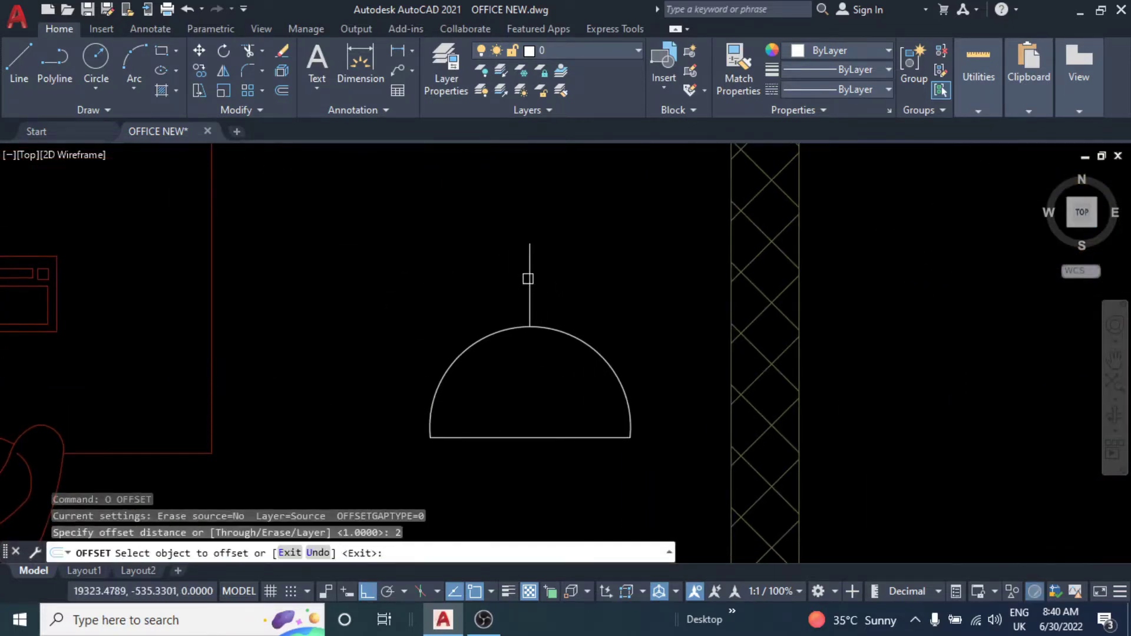
{"action": "left_click", "coordinate": [528, 278]}
{"action": "left_click", "coordinate": [526, 289]}
{"action": "left_click", "coordinate": [453, 303]}
{"action": "key", "text": "Escape"}
{"action": "key", "text": "Escape"}
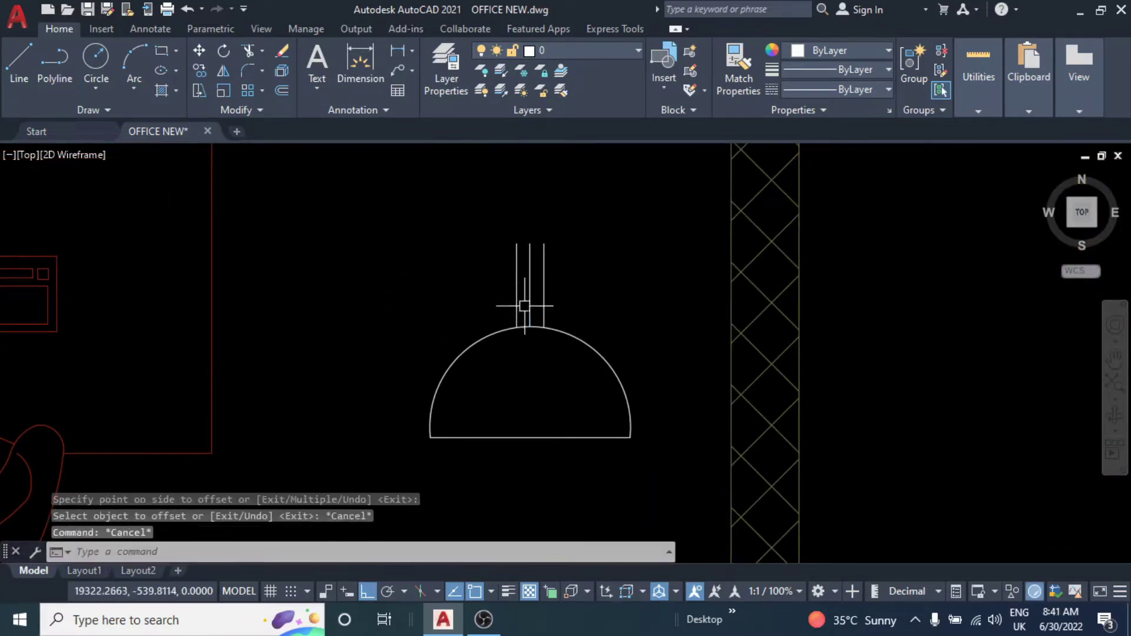
{"action": "key", "text": "Escape"}
{"action": "type", "text": "O"}
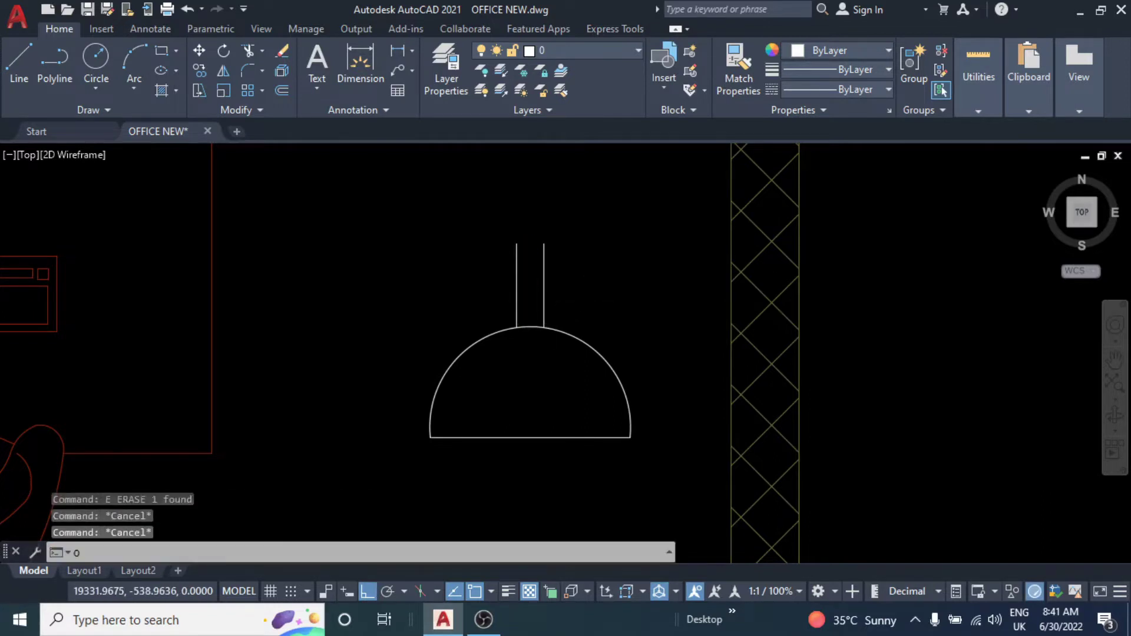
Add more parallel stems at spacing 2, then select the whole socket symbol.
{"action": "key", "text": "Return"}
{"action": "key", "text": "Return"}
{"action": "left_click", "coordinate": [543, 283]}
{"action": "left_click", "coordinate": [563, 292]}
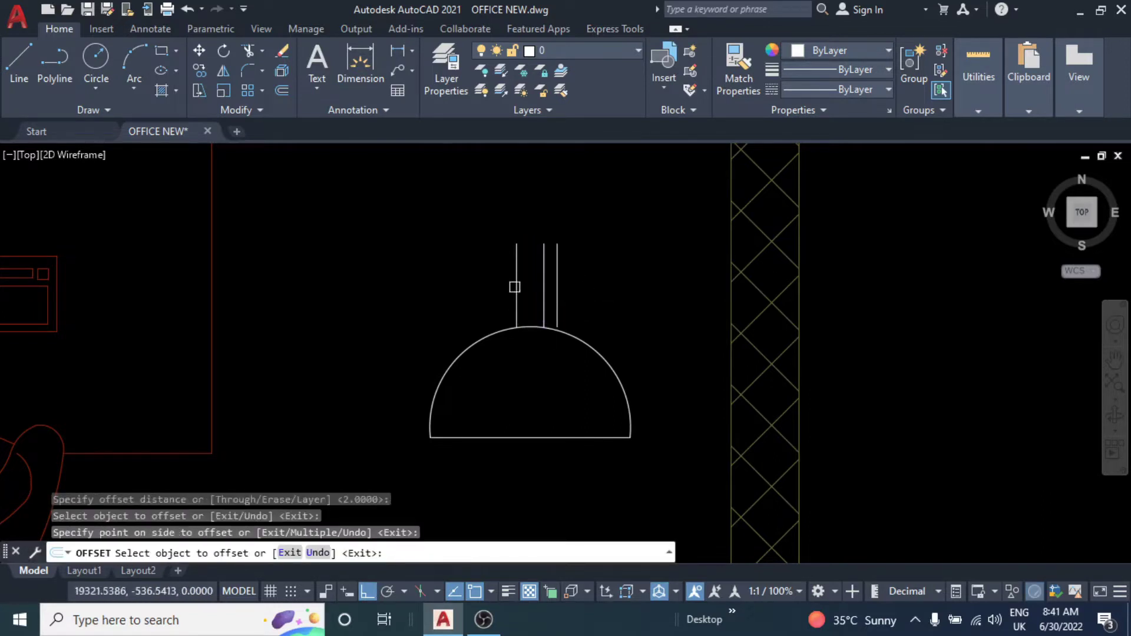
{"action": "left_click", "coordinate": [516, 287]}
{"action": "key", "text": "Escape"}
{"action": "key", "text": "Escape"}
{"action": "left_click", "coordinate": [548, 287]}
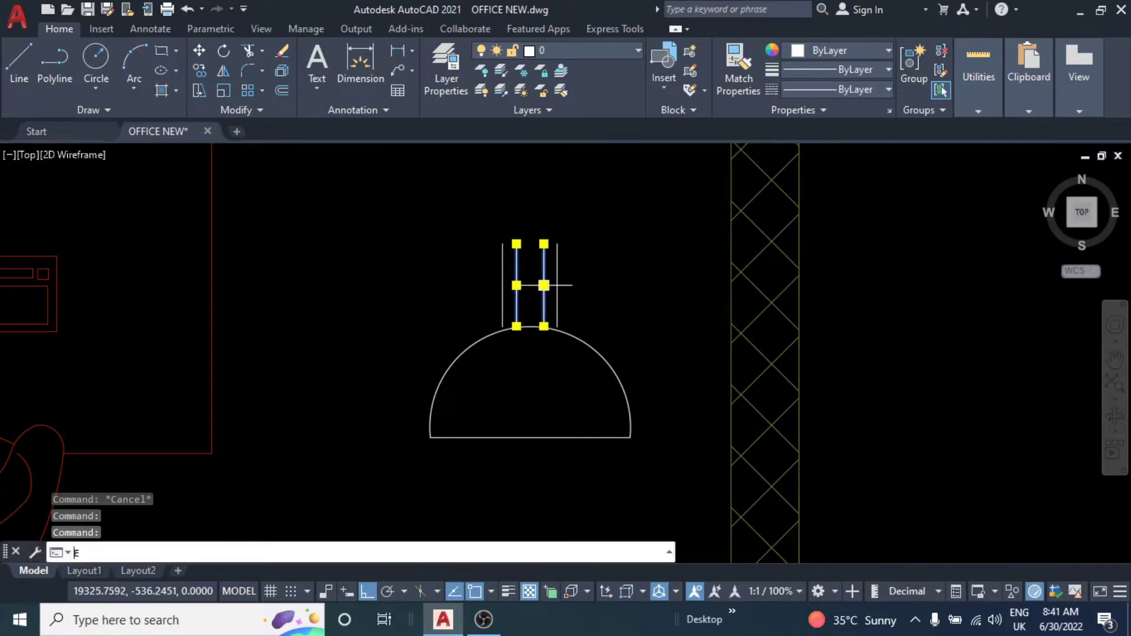
{"action": "scroll", "coordinate": [594, 311], "scroll_direction": "down", "scroll_amount": 2}
{"action": "left_click", "coordinate": [614, 285]}
{"action": "left_click", "coordinate": [510, 417]}
Change the selected socket symbol's colour to Red.
{"action": "left_click", "coordinate": [834, 54]}
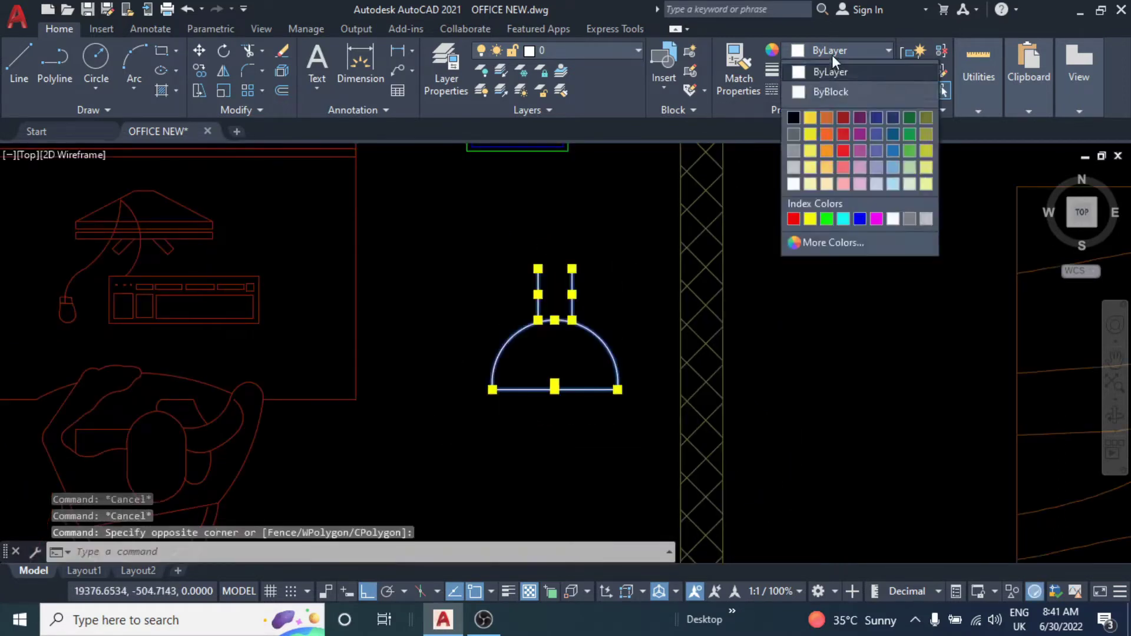
{"action": "left_click", "coordinate": [794, 218]}
{"action": "key", "text": "Escape"}
Window-select the red socket and start a 13AMP SOCK block, then cancel it.
{"action": "middle_click_drag", "start_coordinate": [530, 346], "coordinate": [512, 321]}
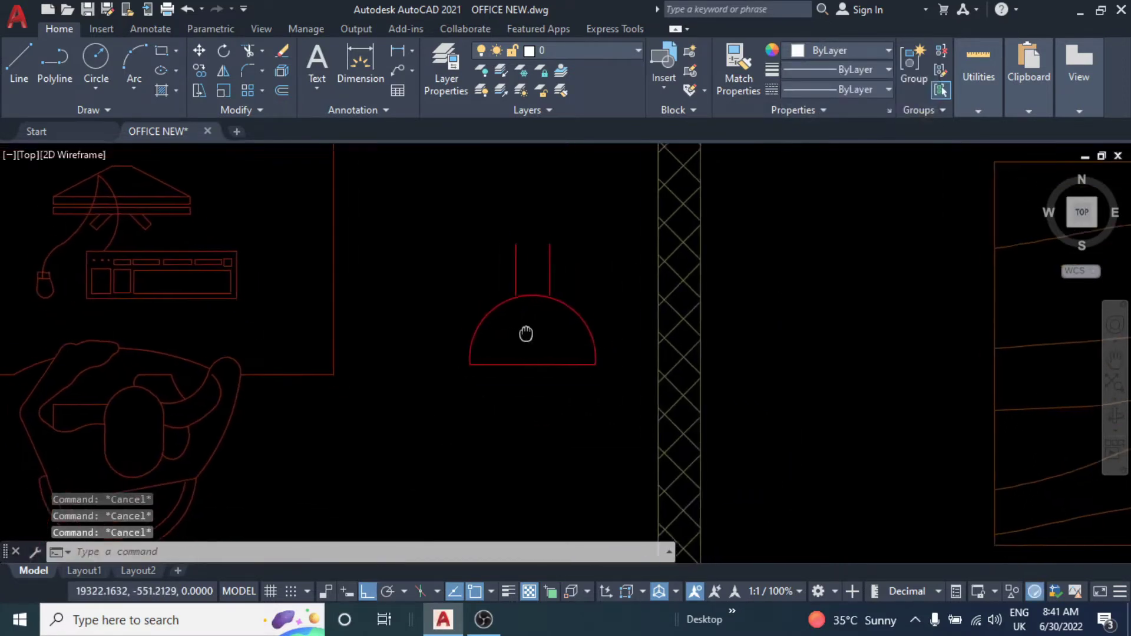
{"action": "left_click", "coordinate": [614, 216]}
{"action": "left_click", "coordinate": [477, 416]}
{"action": "type", "text": "b"}
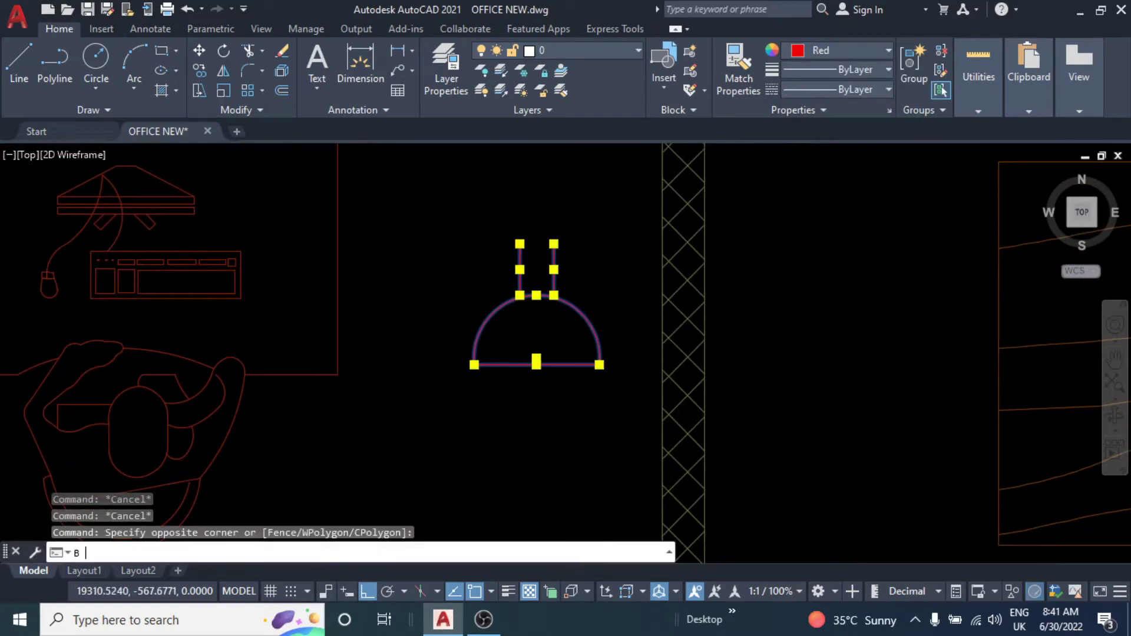
{"action": "key", "text": "Return"}
{"action": "type", "text": "13AMP SOCKET"}
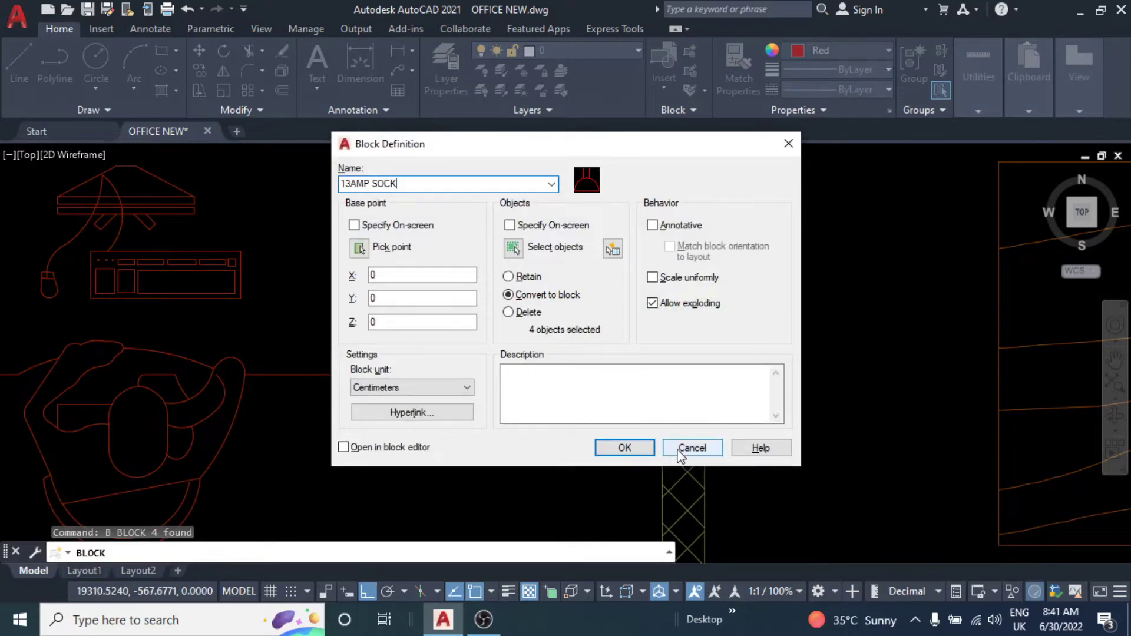
{"action": "left_click", "coordinate": [622, 449]}
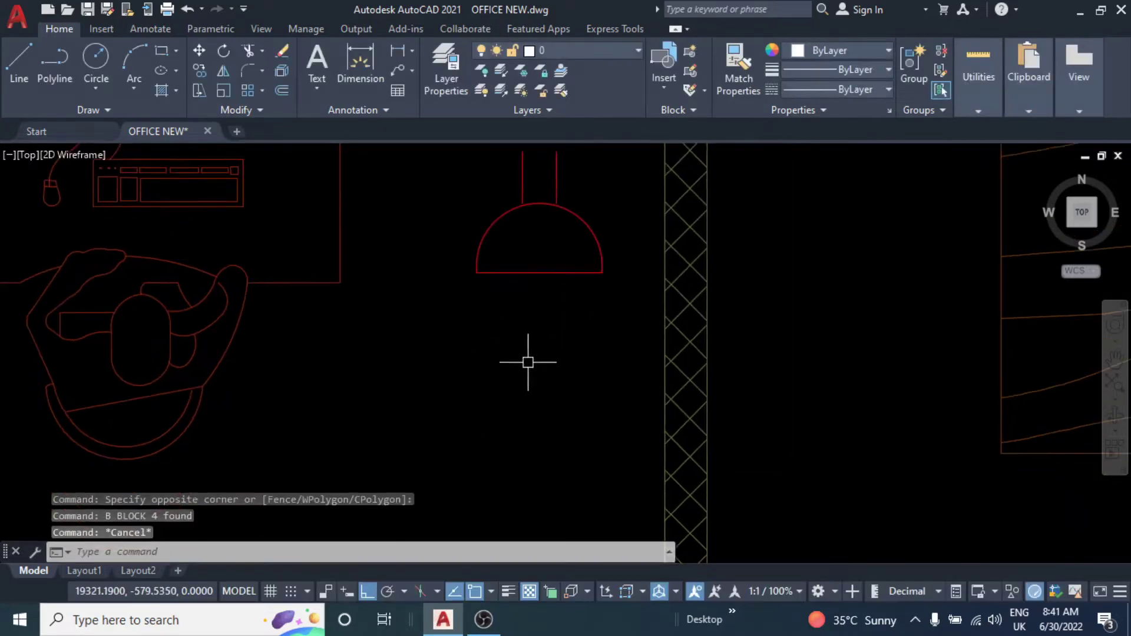
Draw a horizontal base line and move it lower beneath the socket.
{"action": "type", "text": "l"}
{"action": "key", "text": "Return"}
{"action": "left_click", "coordinate": [495, 381]}
{"action": "left_click", "coordinate": [597, 387]}
{"action": "key", "text": "Escape"}
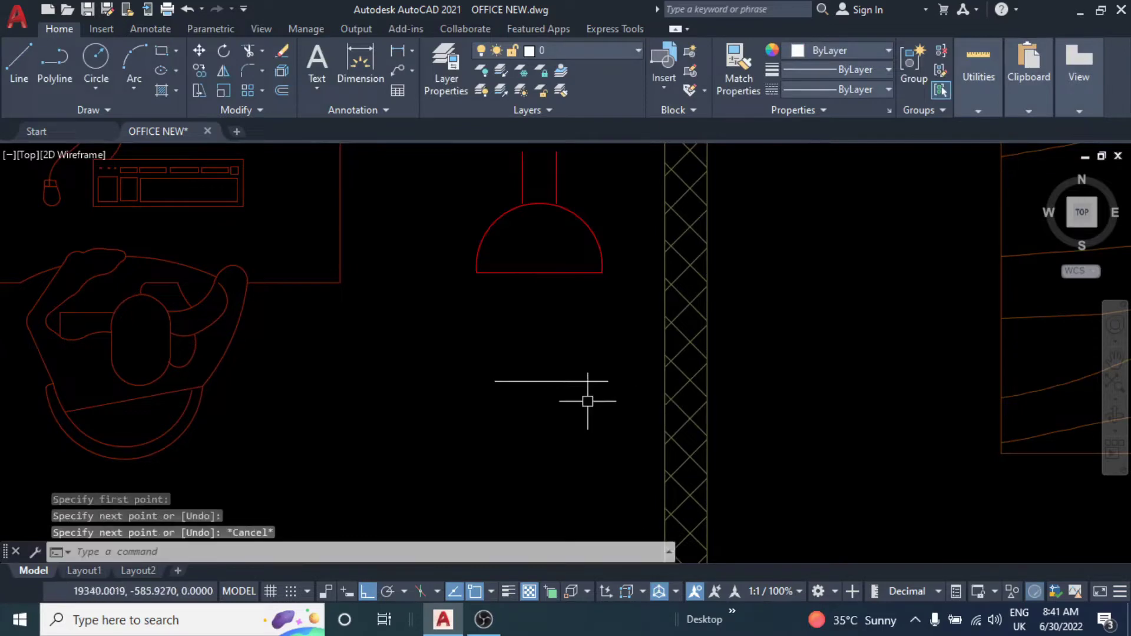
{"action": "left_click", "coordinate": [533, 382]}
{"action": "type", "text": "m"}
{"action": "left_click", "coordinate": [523, 374]}
{"action": "left_click", "coordinate": [525, 430]}
{"action": "key", "text": "Escape"}
{"action": "key", "text": "Escape"}
Draw a vertical centre line from the base midpoint and close the triangle's sides.
{"action": "scroll", "coordinate": [531, 433], "scroll_direction": "down", "scroll_amount": 3}
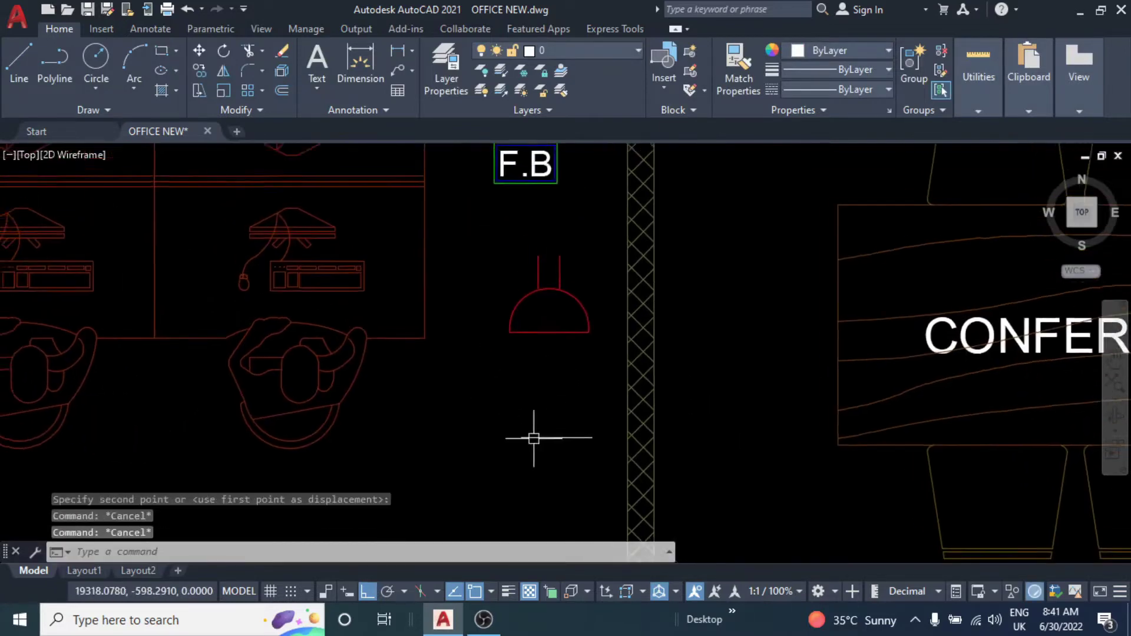
{"action": "type", "text": "l"}
{"action": "key", "text": "Return"}
{"action": "scroll", "coordinate": [533, 412], "scroll_direction": "up", "scroll_amount": 3}
{"action": "left_click", "coordinate": [530, 438]}
{"action": "left_click", "coordinate": [540, 353]}
{"action": "key", "text": "Return"}
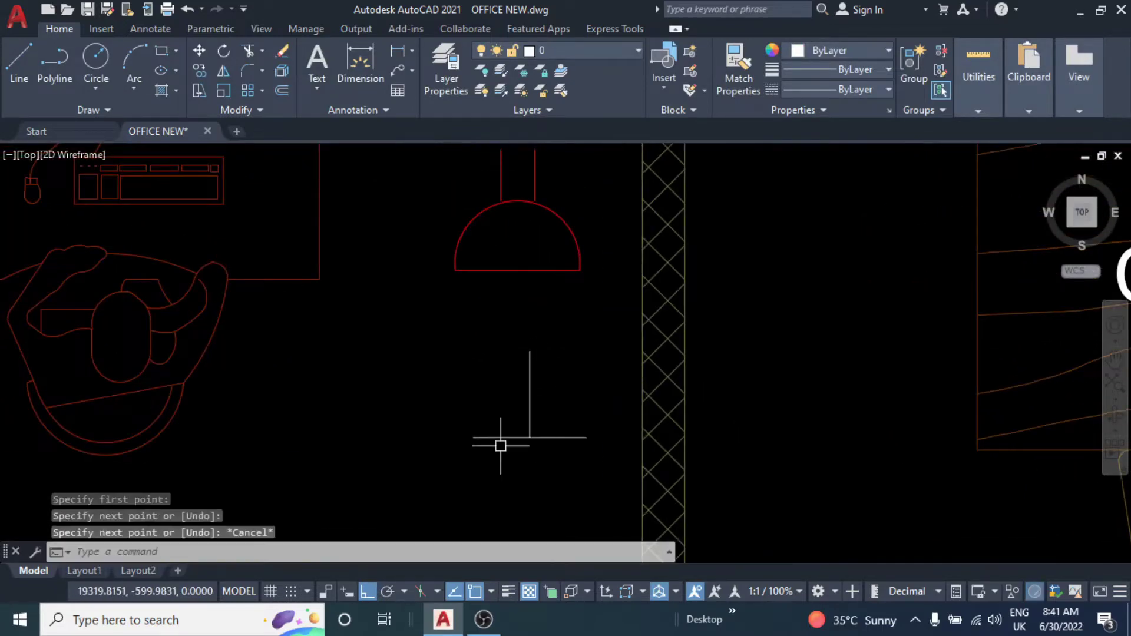
{"action": "key", "text": "Return"}
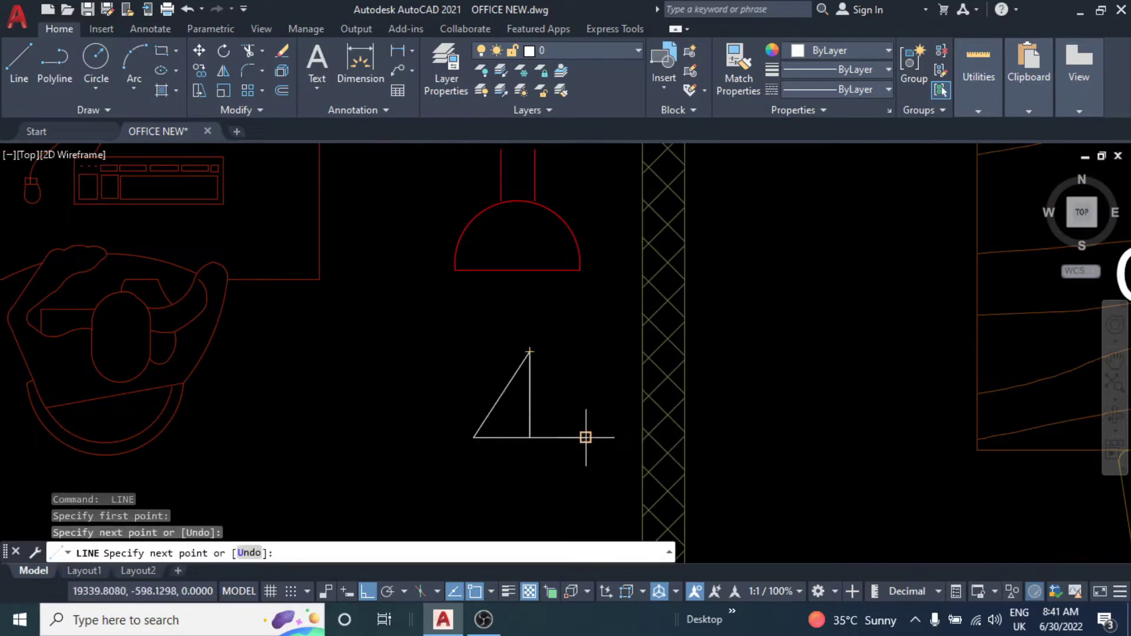
{"action": "left_click", "coordinate": [586, 437]}
{"action": "left_click", "coordinate": [531, 352]}
{"action": "key", "text": "Escape"}
{"action": "key", "text": "Escape"}
{"action": "key", "text": "Escape"}
{"action": "key", "text": "Escape"}
Scale the triangle by 0.8 about its base midpoint, then start HATCH.
{"action": "scroll", "coordinate": [530, 412], "scroll_direction": "up", "scroll_amount": 2}
{"action": "scroll", "coordinate": [565, 399], "scroll_direction": "down", "scroll_amount": 2}
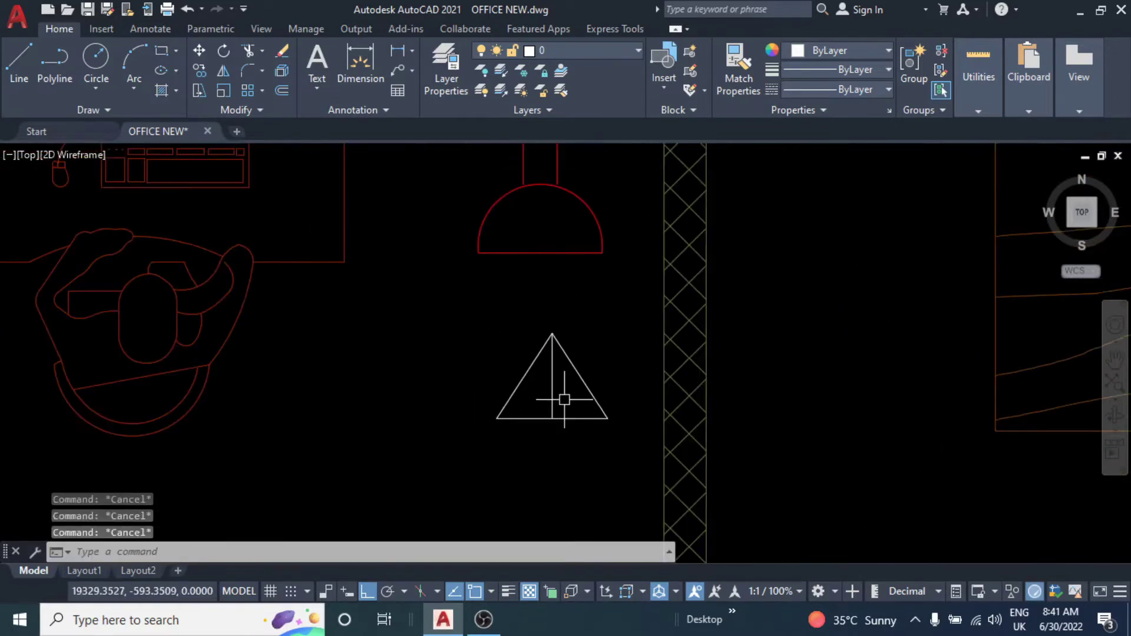
{"action": "left_click", "coordinate": [614, 327]}
{"action": "left_click", "coordinate": [505, 449]}
{"action": "type", "text": "sc"}
{"action": "key", "text": "Return"}
{"action": "left_click", "coordinate": [552, 418]}
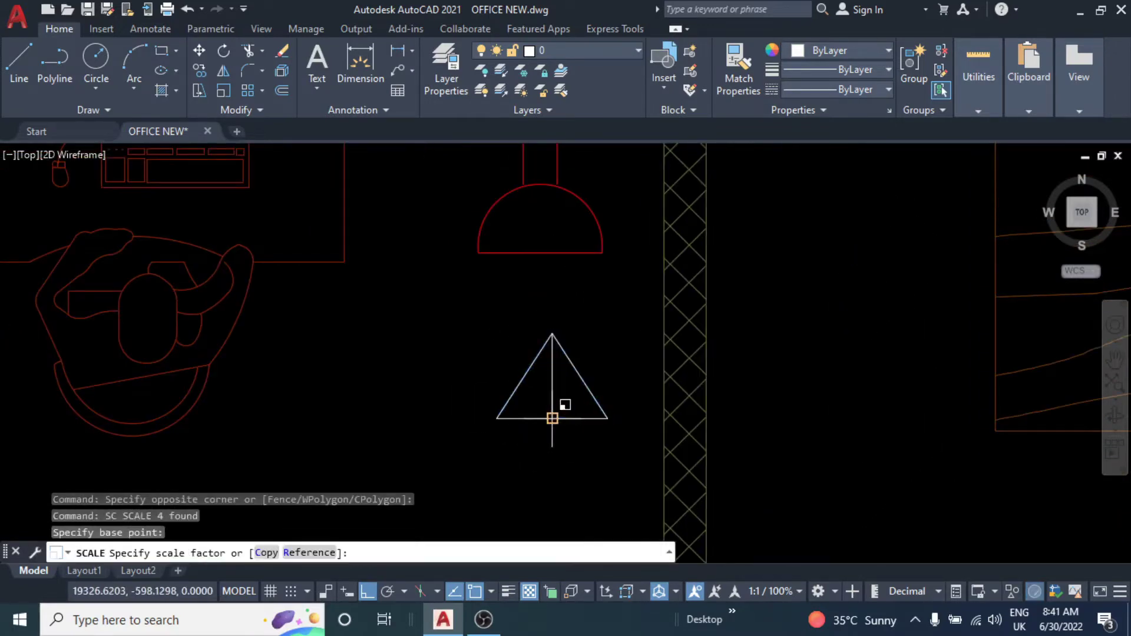
{"action": "type", "text": "8"}
{"action": "key", "text": "Return"}
{"action": "key", "text": "Escape"}
{"action": "key", "text": "Escape"}
{"action": "middle_click_drag", "start_coordinate": [548, 401], "coordinate": [533, 389]}
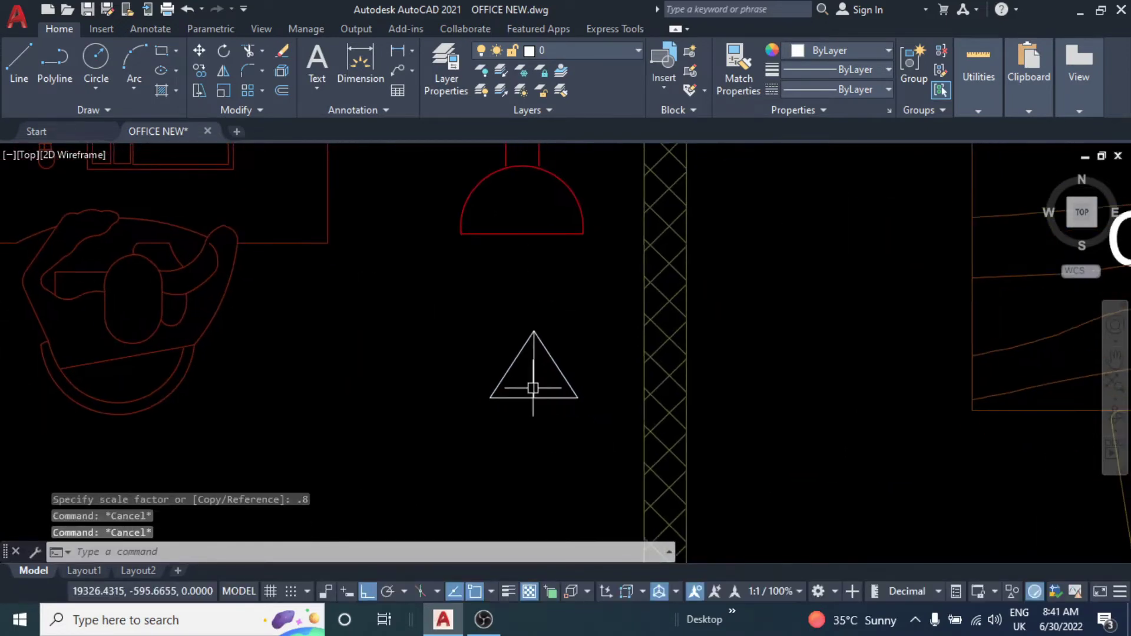
{"action": "type", "text": "h"}
{"action": "key", "text": "Return"}
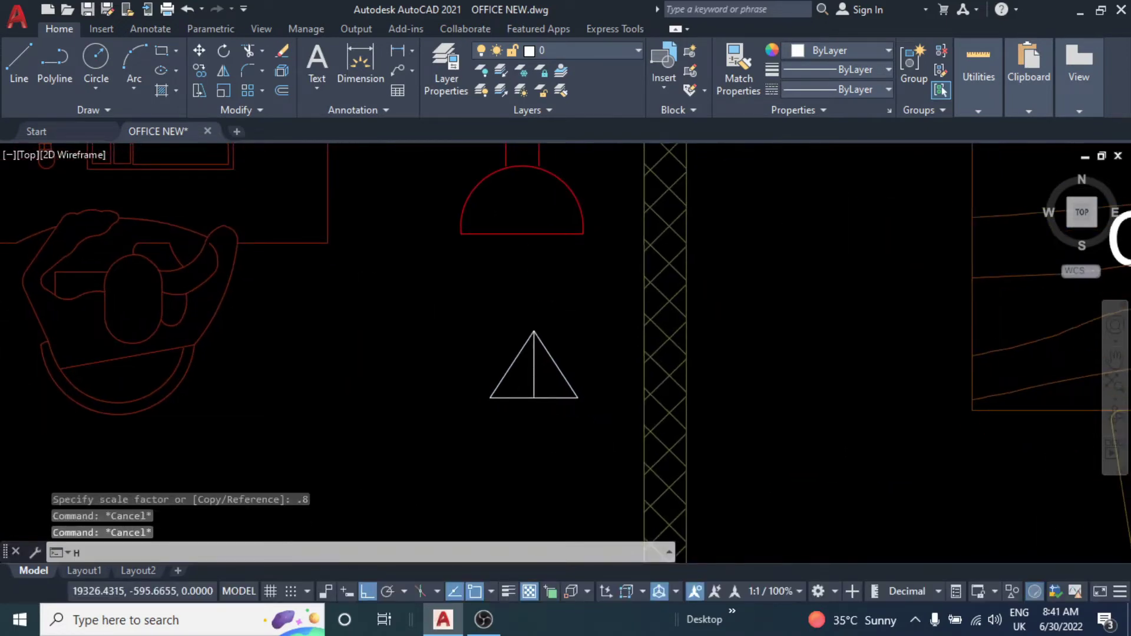
Fill the triangle's left half with a SOLID hatch.
{"action": "left_click", "coordinate": [518, 394]}
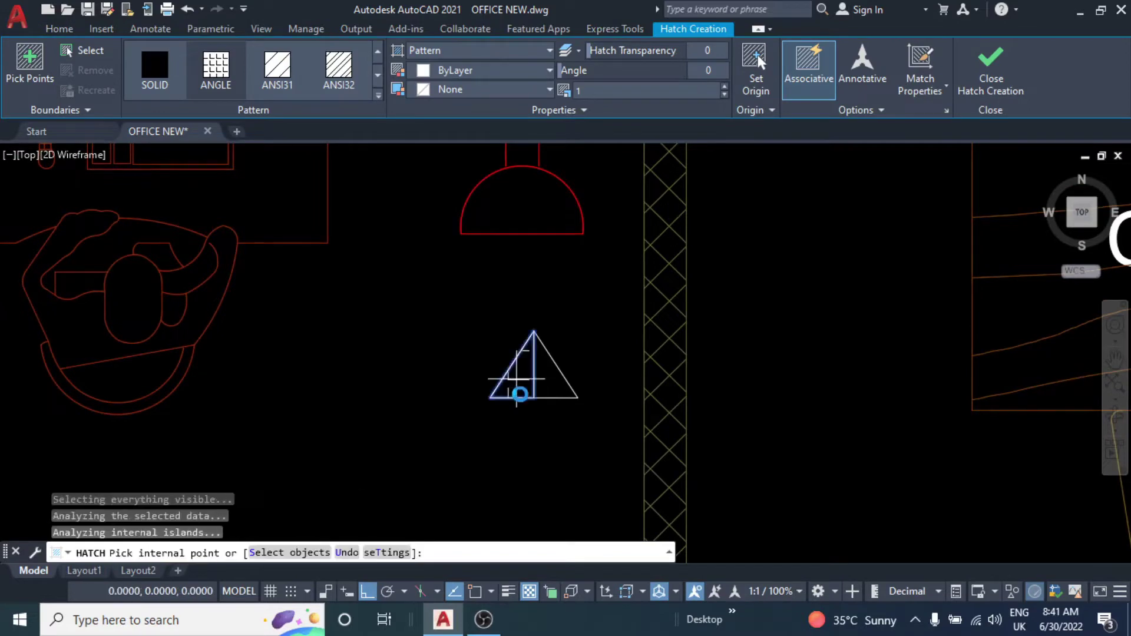
{"action": "key", "text": "Return"}
{"action": "scroll", "coordinate": [524, 397], "scroll_direction": "up", "scroll_amount": 2}
{"action": "left_click", "coordinate": [524, 399]}
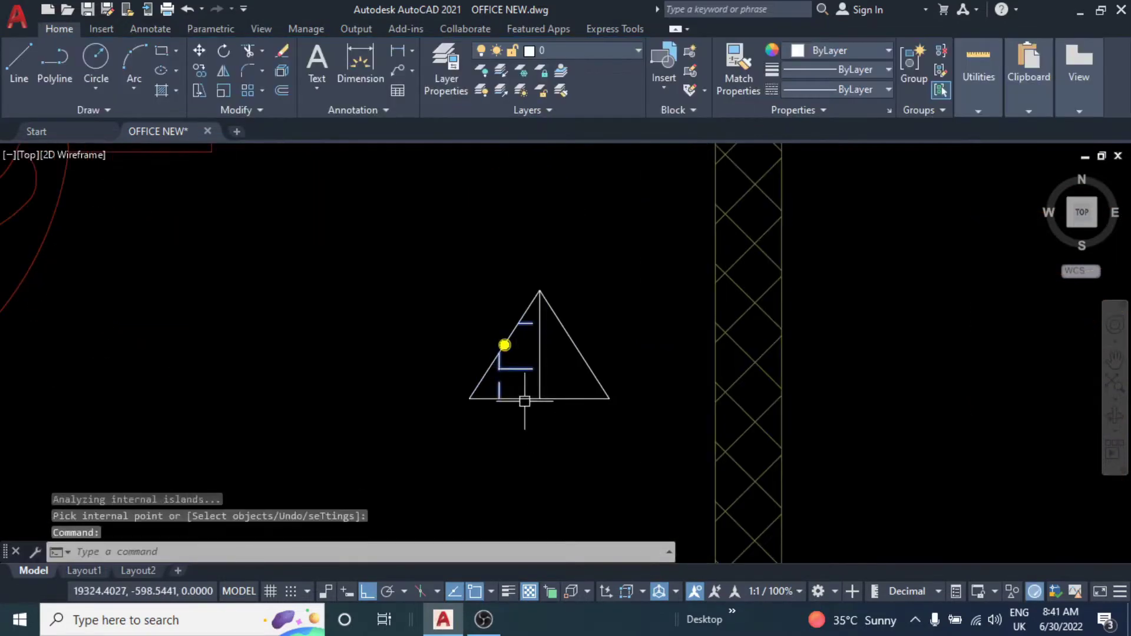
{"action": "key", "text": "Escape"}
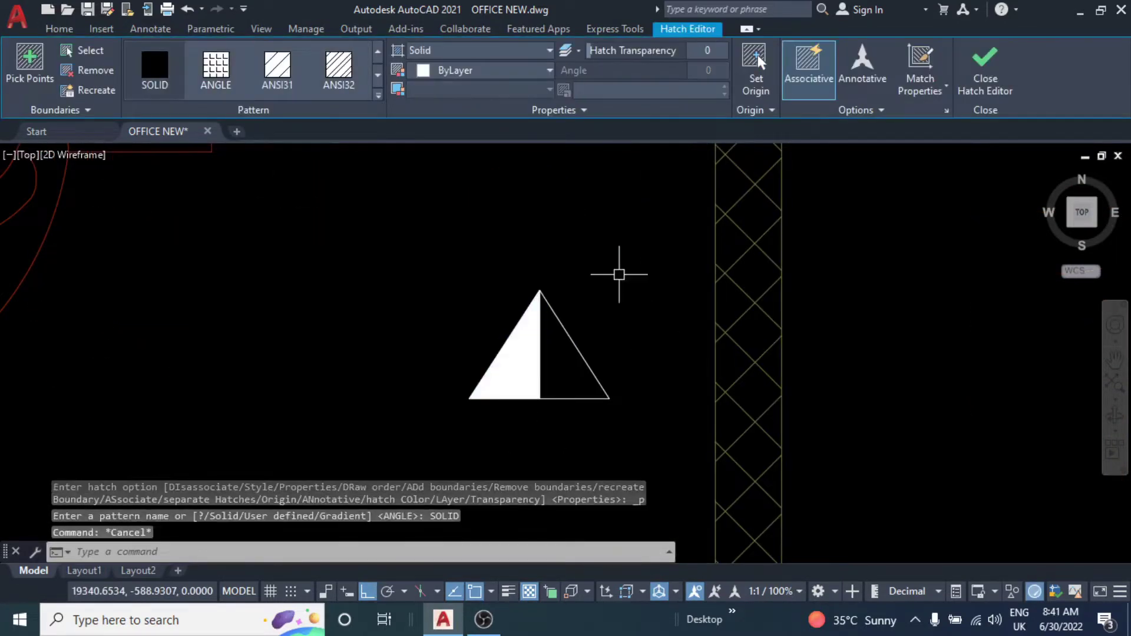
{"action": "key", "text": "Escape"}
Colour the triangle and its fill Magenta.
{"action": "left_click", "coordinate": [621, 273]}
{"action": "left_click", "coordinate": [498, 432]}
{"action": "left_click", "coordinate": [839, 50]}
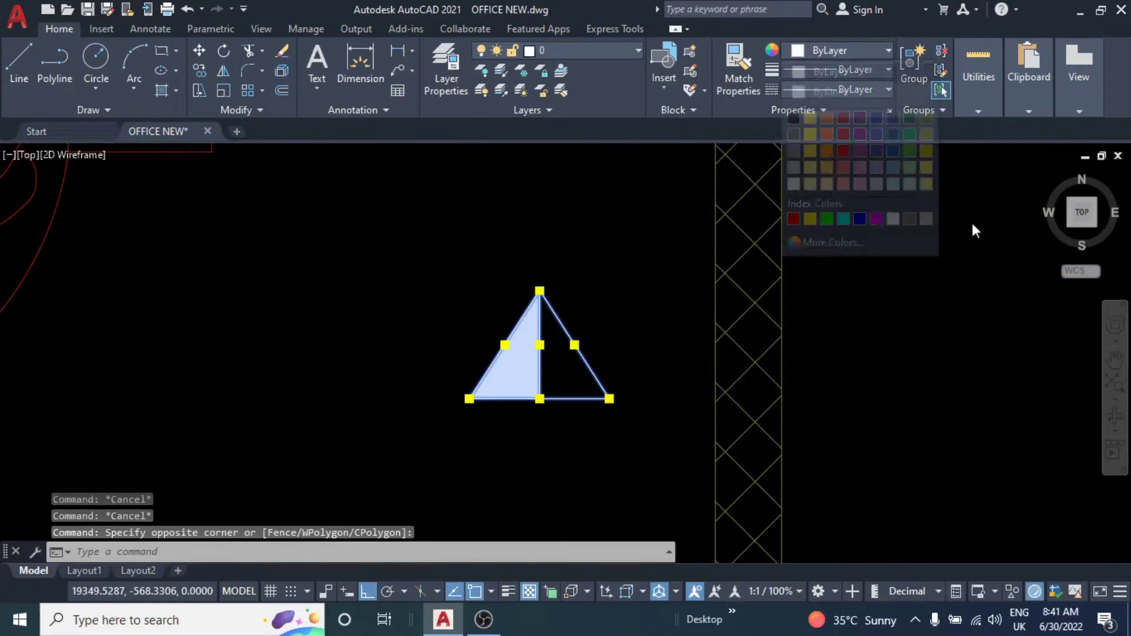
{"action": "left_click", "coordinate": [877, 218]}
{"action": "key", "text": "Escape"}
{"action": "scroll", "coordinate": [557, 386], "scroll_direction": "down", "scroll_amount": 3}
Save the magenta triangle as a block.
{"action": "left_click", "coordinate": [595, 329]}
{"action": "left_click", "coordinate": [512, 425]}
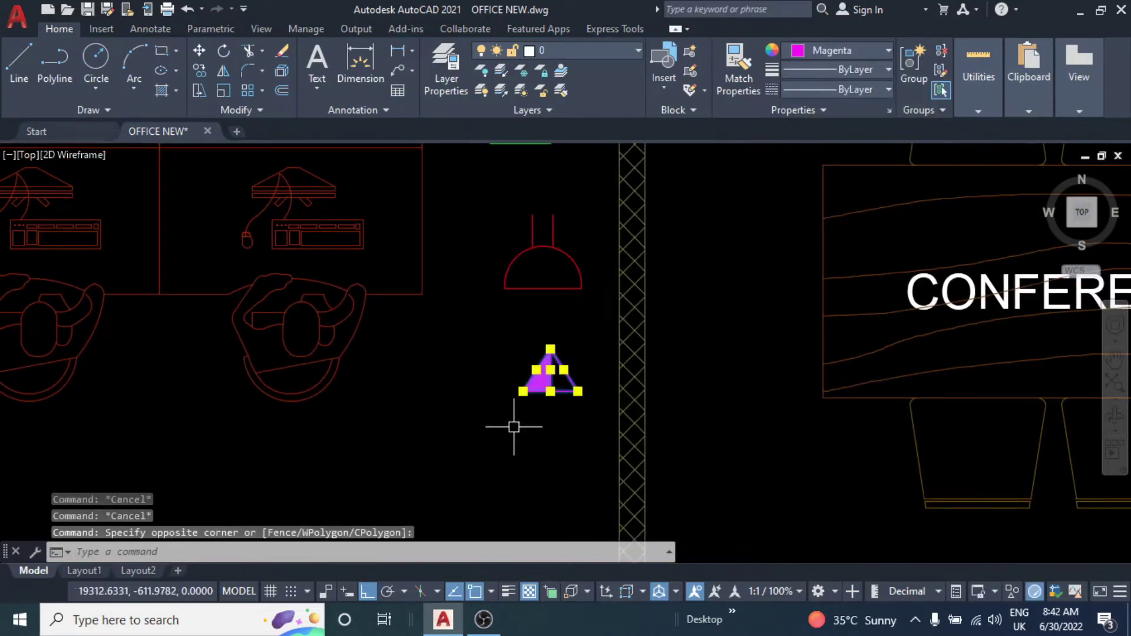
{"action": "type", "text": "B"}
{"action": "key", "text": "Return"}
{"action": "type", "text": "DATA"}
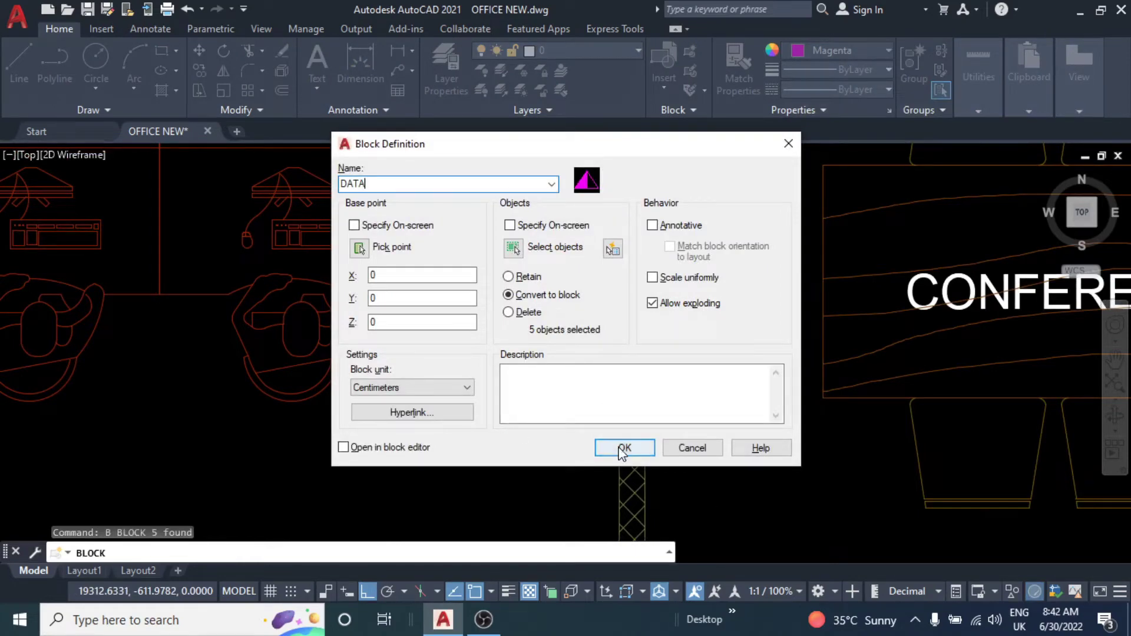
{"action": "left_click", "coordinate": [623, 448]}
{"action": "scroll", "coordinate": [507, 424], "scroll_direction": "down", "scroll_amount": 3}
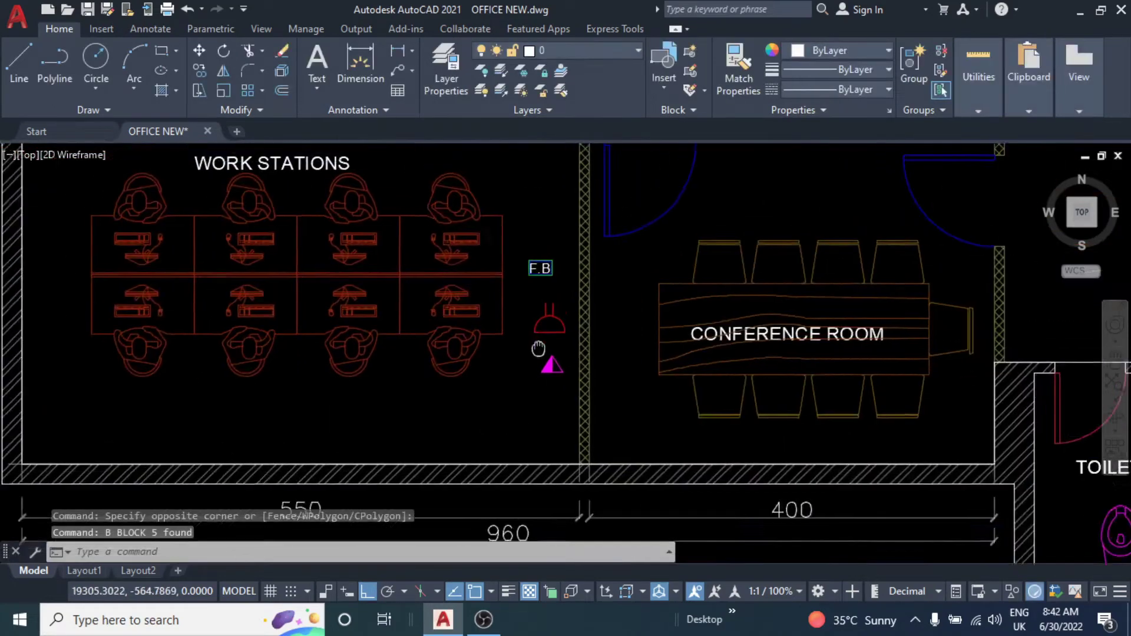
{"action": "scroll", "coordinate": [584, 300], "scroll_direction": "up", "scroll_amount": 4}
Copy the F.B label onto the first workstation desk.
{"action": "key", "text": "Escape"}
{"action": "key", "text": "Escape"}
{"action": "left_click", "coordinate": [571, 311]}
{"action": "middle_click_drag", "start_coordinate": [571, 312], "coordinate": [613, 367]}
{"action": "left_click", "coordinate": [601, 404]}
{"action": "type", "text": "co"}
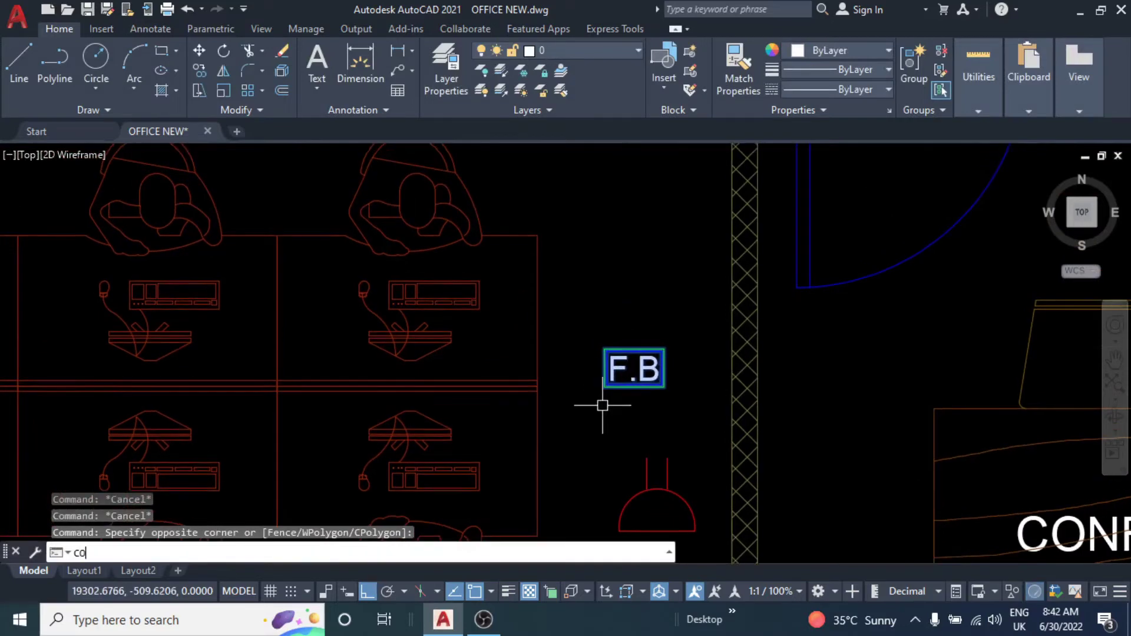
{"action": "key", "text": "Return"}
{"action": "left_click", "coordinate": [634, 368]}
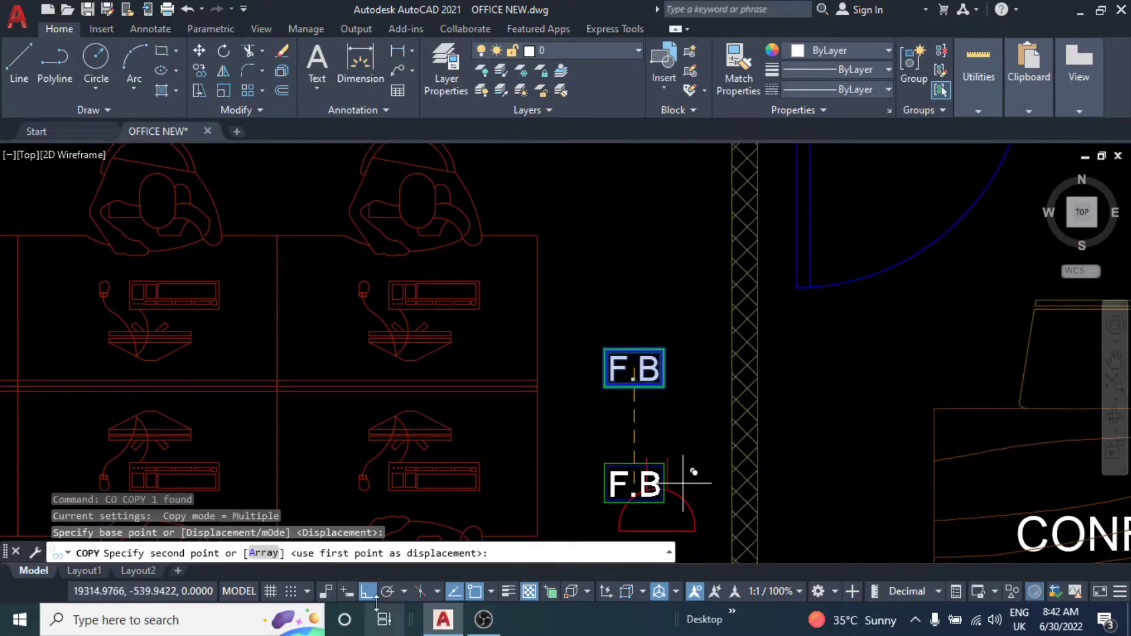
{"action": "middle_click_drag", "start_coordinate": [683, 483], "coordinate": [922, 469]}
{"action": "left_click", "coordinate": [647, 371]}
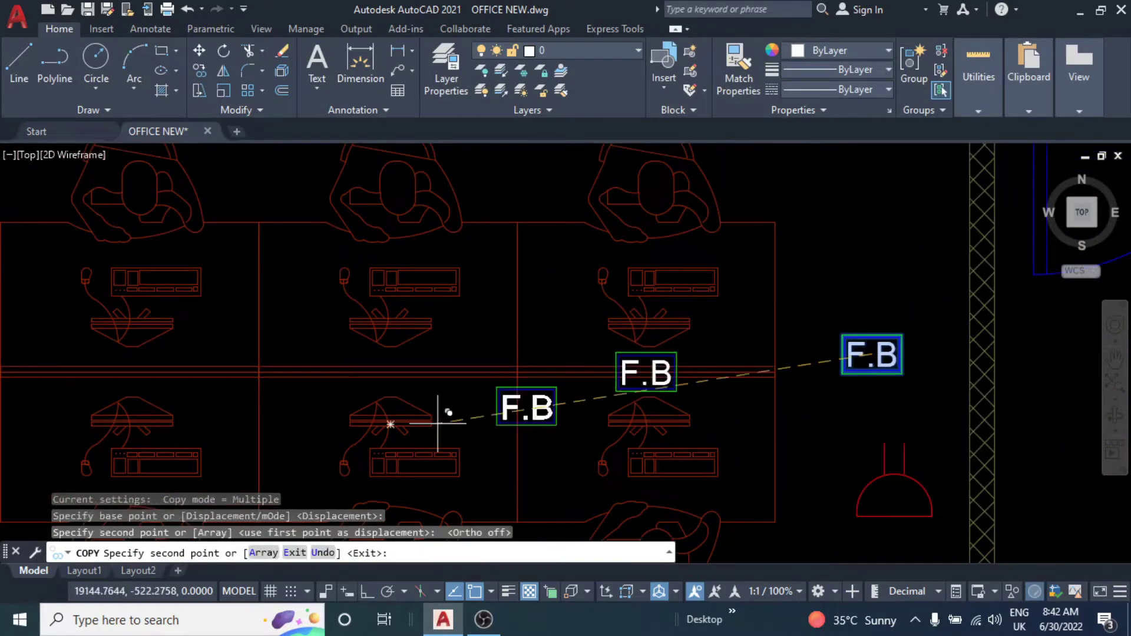
Place F.B copies on the next two desks and pan to the MD cabin desk.
{"action": "middle_click_drag", "start_coordinate": [363, 372], "coordinate": [614, 398]}
{"action": "left_click", "coordinate": [639, 393]}
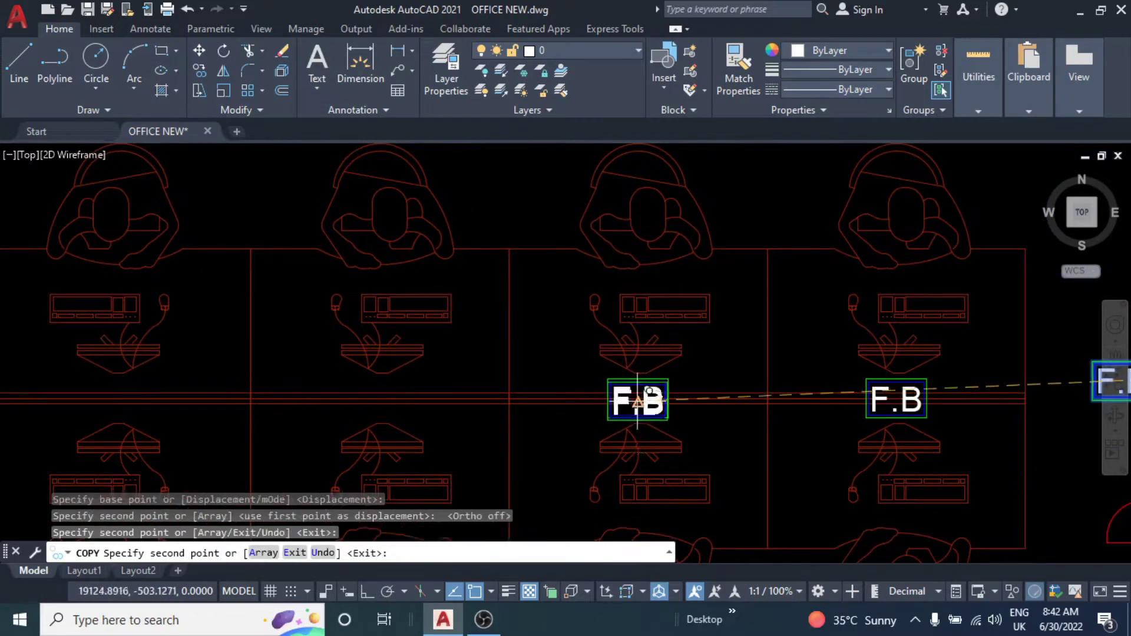
{"action": "middle_click_drag", "start_coordinate": [382, 395], "coordinate": [552, 384]}
{"action": "left_click", "coordinate": [551, 382]}
{"action": "middle_click_drag", "start_coordinate": [281, 396], "coordinate": [409, 407]}
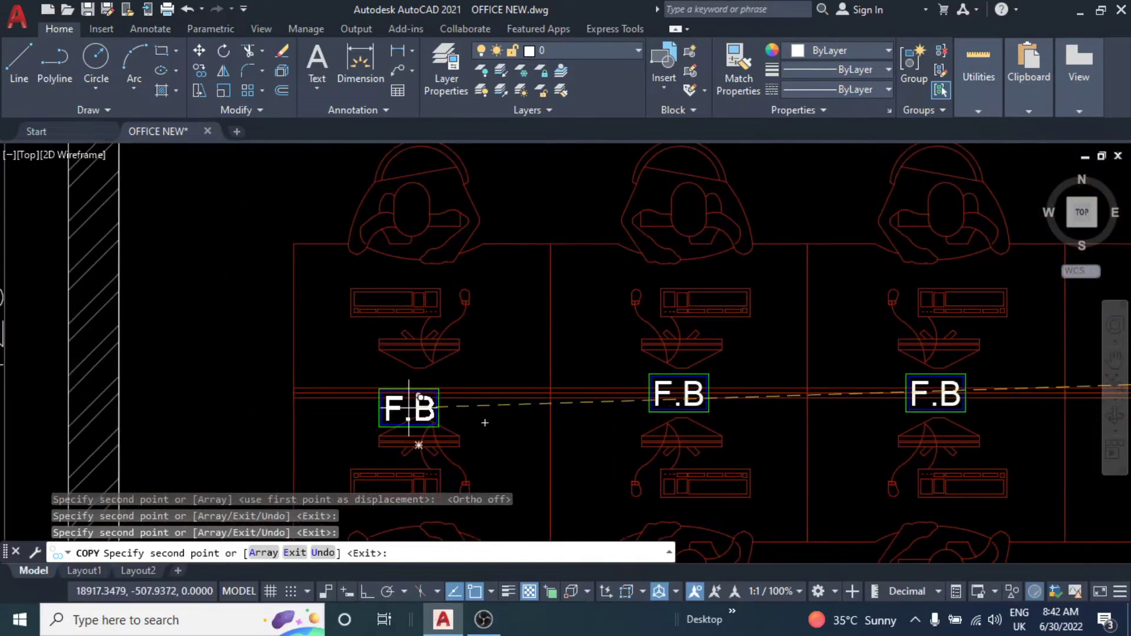
{"action": "scroll", "coordinate": [412, 407], "scroll_direction": "down", "scroll_amount": 5}
{"action": "scroll", "coordinate": [506, 330], "scroll_direction": "down", "scroll_amount": 3}
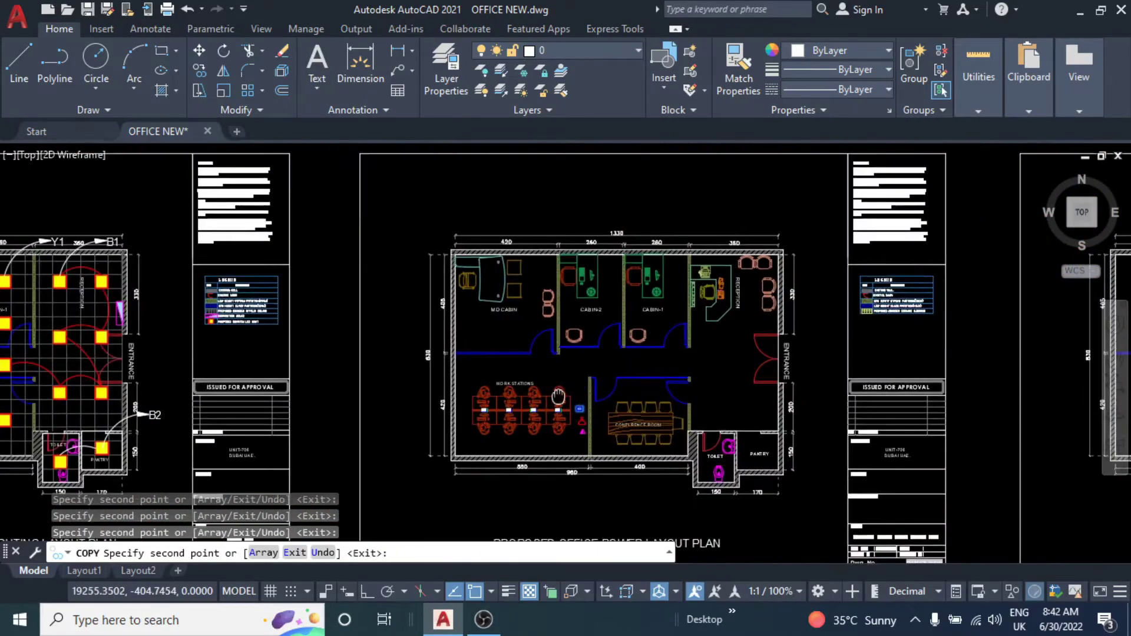
{"action": "scroll", "coordinate": [518, 316], "scroll_direction": "up", "scroll_amount": 5}
{"action": "scroll", "coordinate": [519, 316], "scroll_direction": "up", "scroll_amount": 3}
{"action": "middle_click_drag", "start_coordinate": [436, 294], "coordinate": [461, 317]}
{"action": "scroll", "coordinate": [461, 318], "scroll_direction": "up", "scroll_amount": 3}
Rotate the F.B label a quarter turn with RO.
{"action": "key", "text": "Escape"}
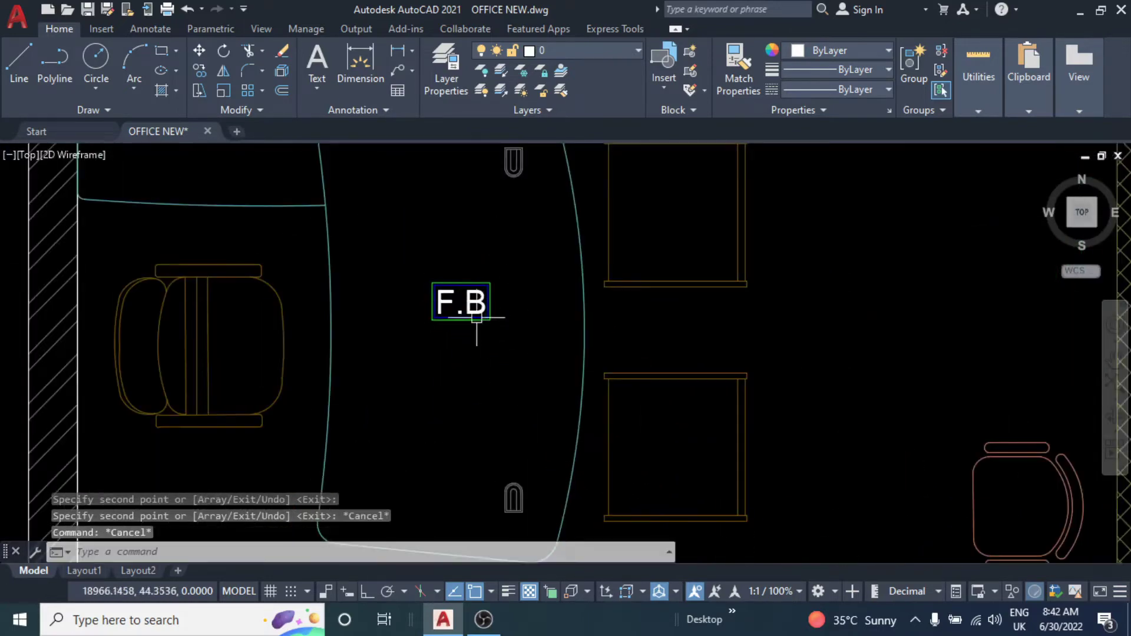
{"action": "scroll", "coordinate": [461, 321], "scroll_direction": "up", "scroll_amount": 1}
{"action": "type", "text": "RO"}
{"action": "key", "text": "Return"}
{"action": "left_click", "coordinate": [466, 298]}
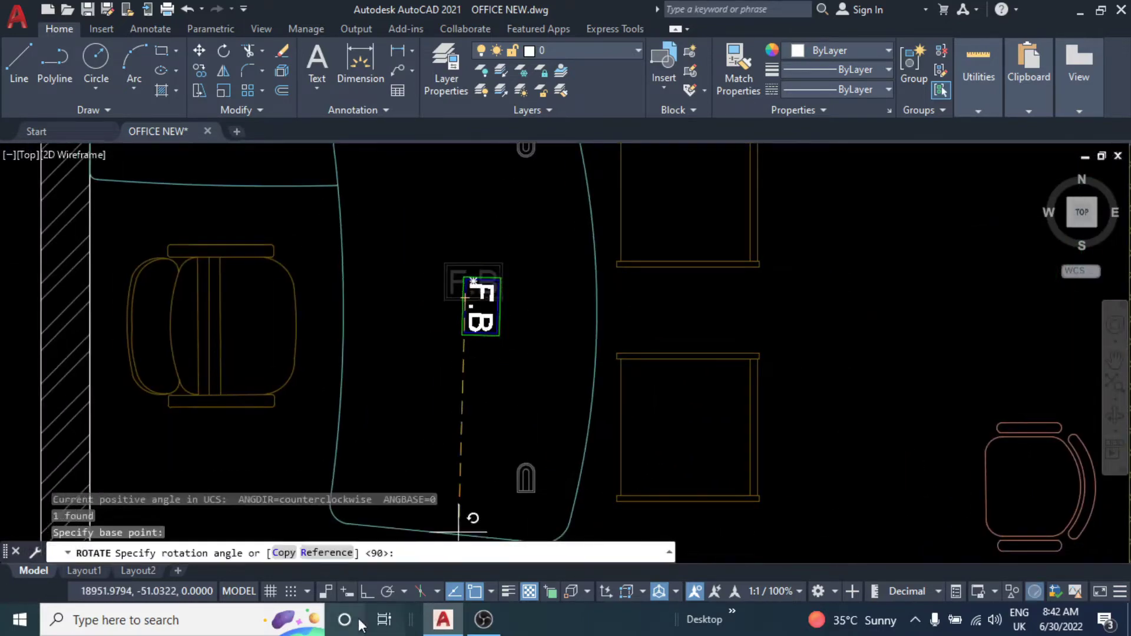
{"action": "left_click", "coordinate": [456, 406]}
Copy the rotated F.B label to the reception desk.
{"action": "scroll", "coordinate": [497, 366], "scroll_direction": "down", "scroll_amount": 4}
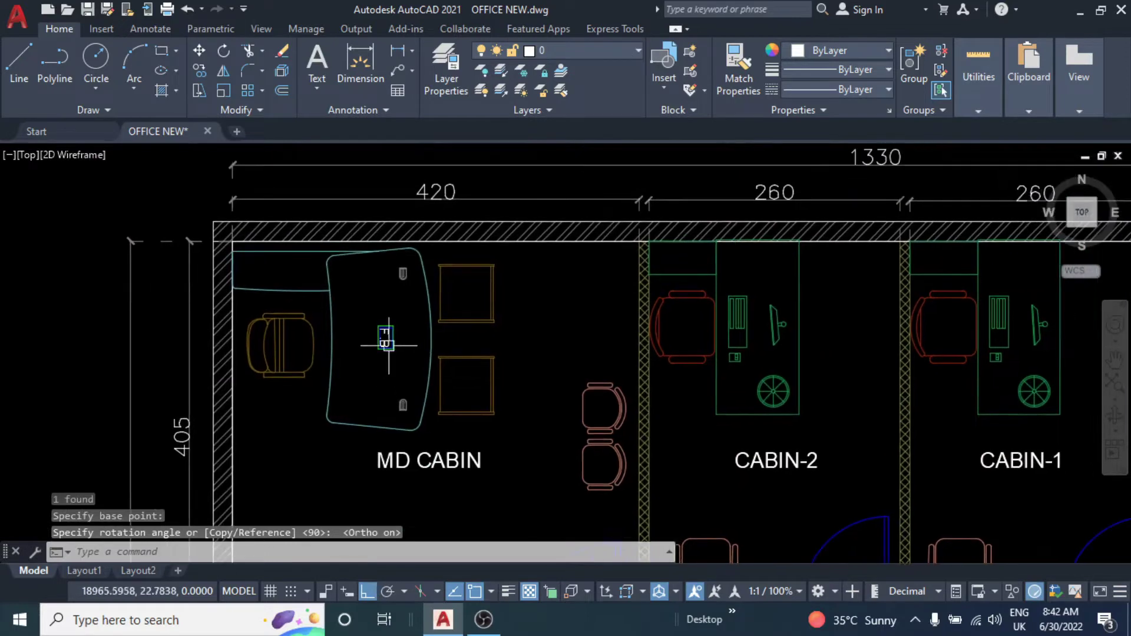
{"action": "type", "text": "co"}
{"action": "key", "text": "Return"}
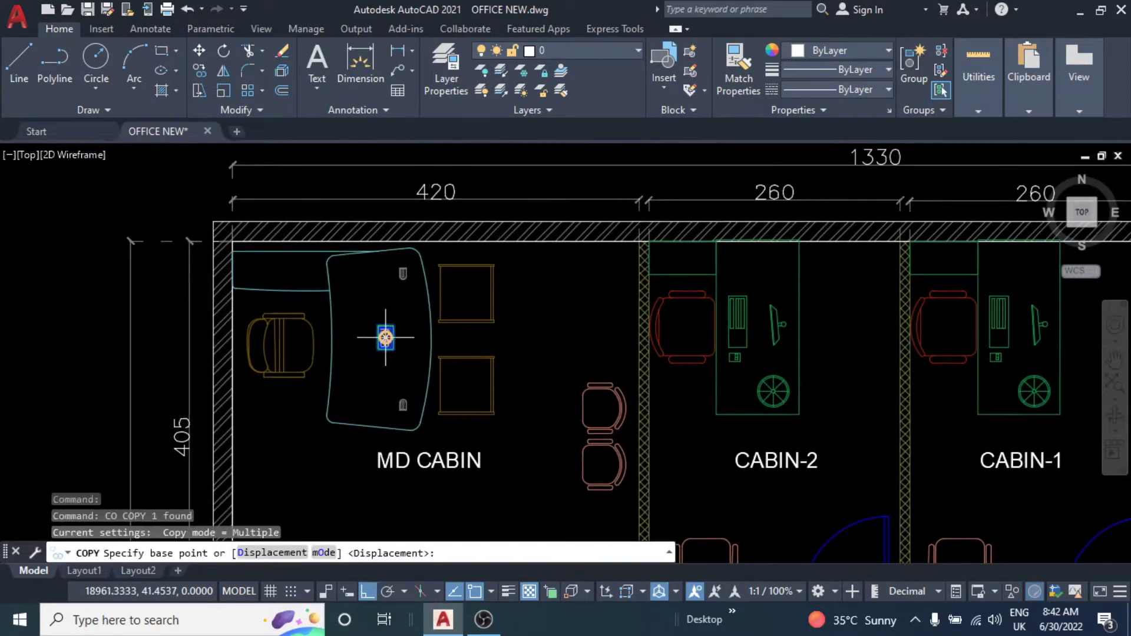
{"action": "left_click", "coordinate": [385, 337]}
{"action": "middle_click_drag", "start_coordinate": [840, 337], "coordinate": [604, 337]}
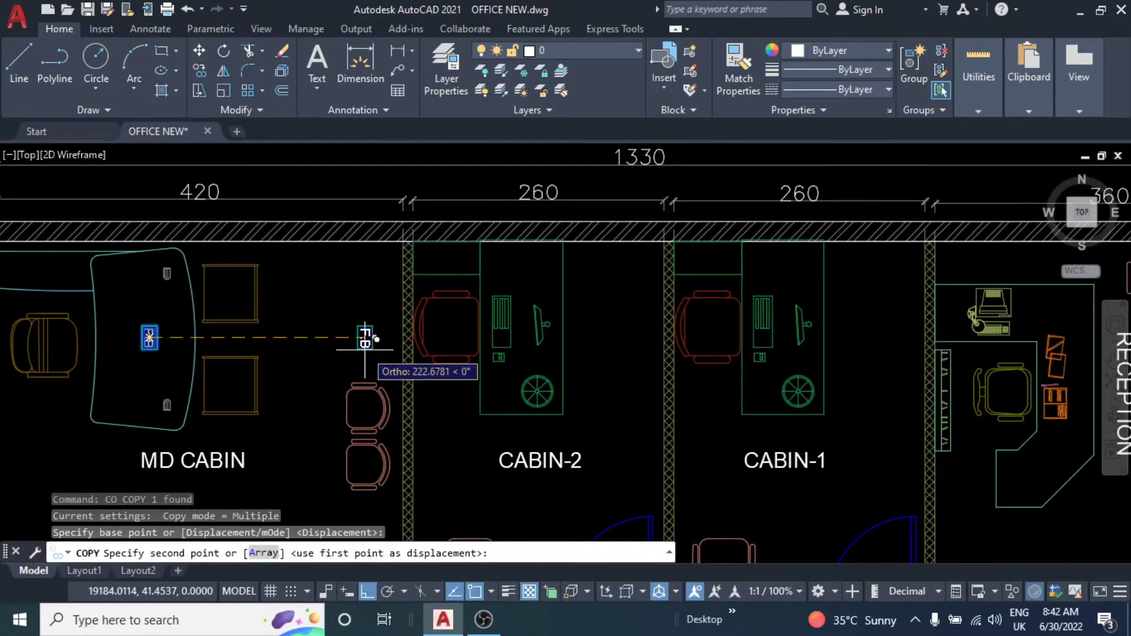
{"action": "scroll", "coordinate": [365, 339], "scroll_direction": "down", "scroll_amount": 2}
{"action": "scroll", "coordinate": [745, 254], "scroll_direction": "up", "scroll_amount": 6}
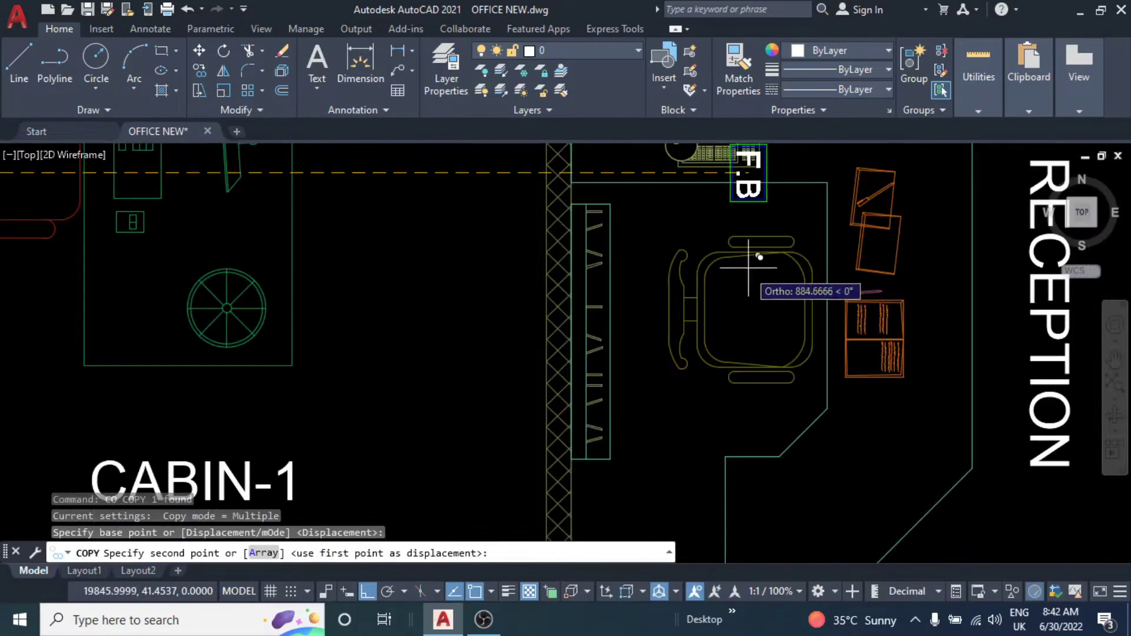
{"action": "left_click", "coordinate": [368, 591]}
{"action": "scroll", "coordinate": [689, 321], "scroll_direction": "up", "scroll_amount": 3}
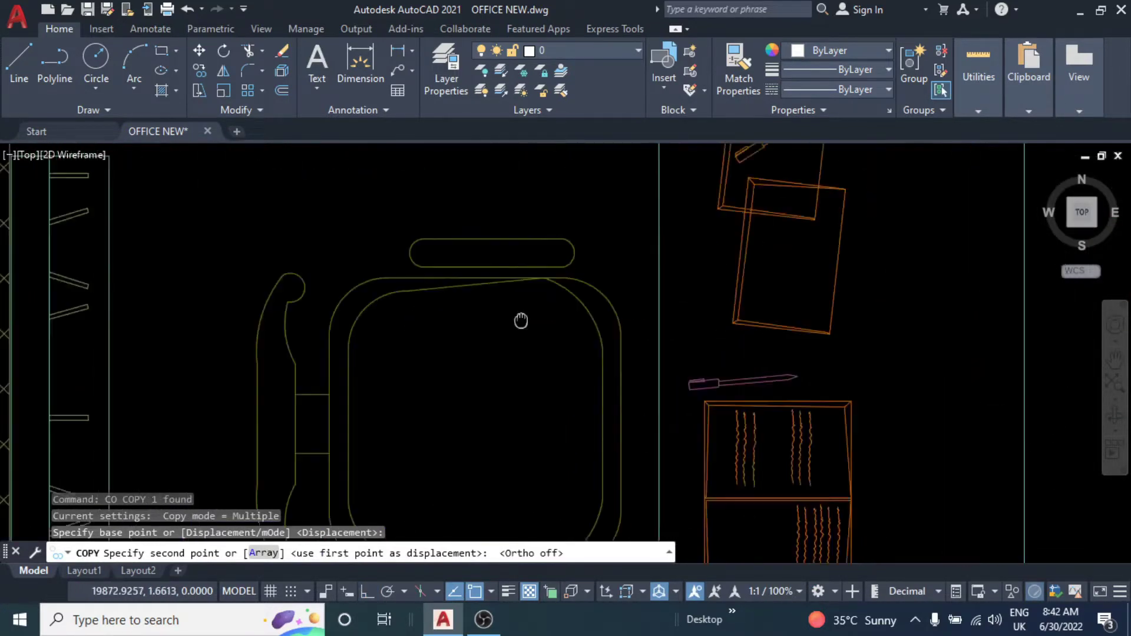
{"action": "scroll", "coordinate": [520, 321], "scroll_direction": "down", "scroll_amount": 2}
{"action": "middle_click_drag", "start_coordinate": [518, 304], "coordinate": [531, 331]}
{"action": "scroll", "coordinate": [592, 327], "scroll_direction": "up", "scroll_amount": 3}
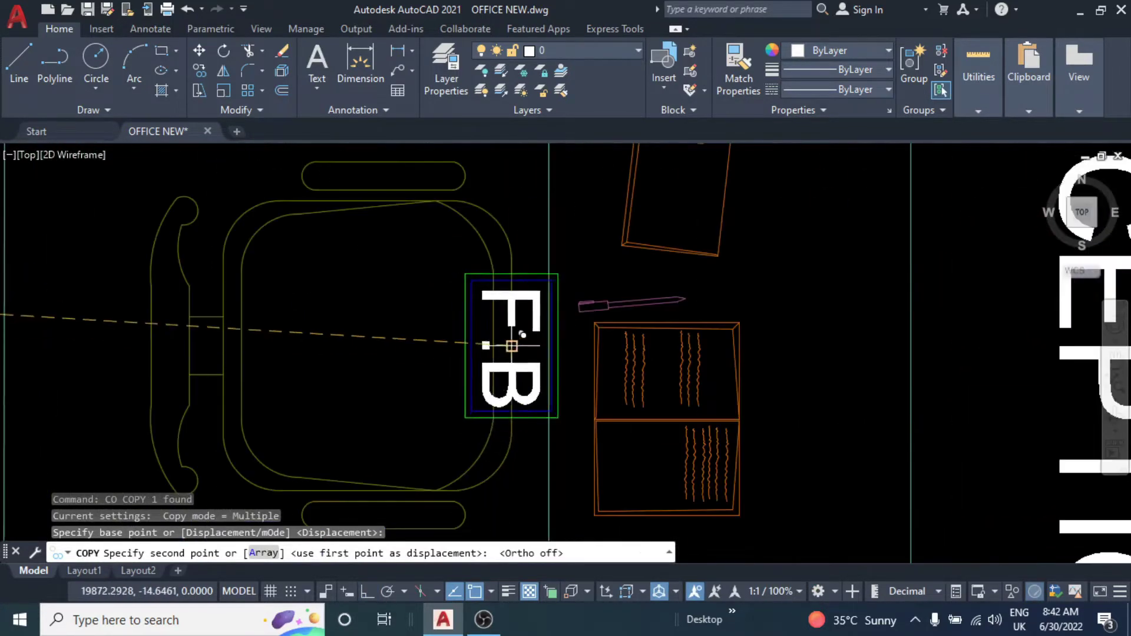
{"action": "scroll", "coordinate": [613, 322], "scroll_direction": "up", "scroll_amount": 3}
{"action": "scroll", "coordinate": [611, 318], "scroll_direction": "up", "scroll_amount": 1}
{"action": "left_click", "coordinate": [604, 321]}
{"action": "key", "text": "Escape"}
Copy the reception F.B to two points on the conference table, then view the whole plan.
{"action": "scroll", "coordinate": [607, 318], "scroll_direction": "down", "scroll_amount": 5}
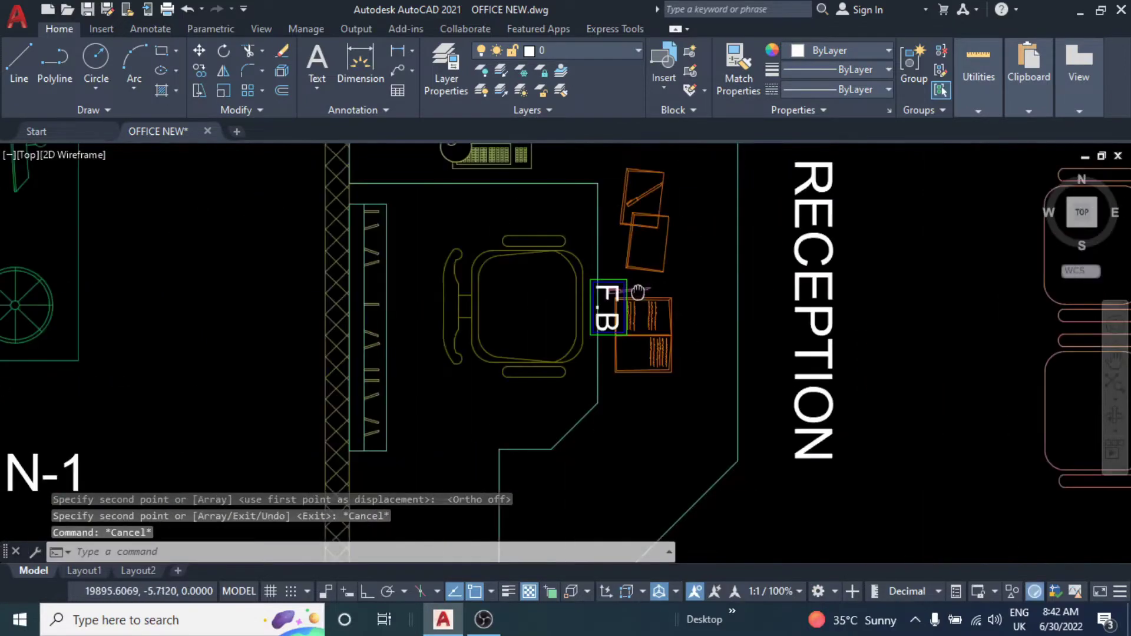
{"action": "scroll", "coordinate": [589, 324], "scroll_direction": "down", "scroll_amount": 2}
{"action": "scroll", "coordinate": [572, 342], "scroll_direction": "down", "scroll_amount": 1}
{"action": "scroll", "coordinate": [568, 349], "scroll_direction": "down", "scroll_amount": 1}
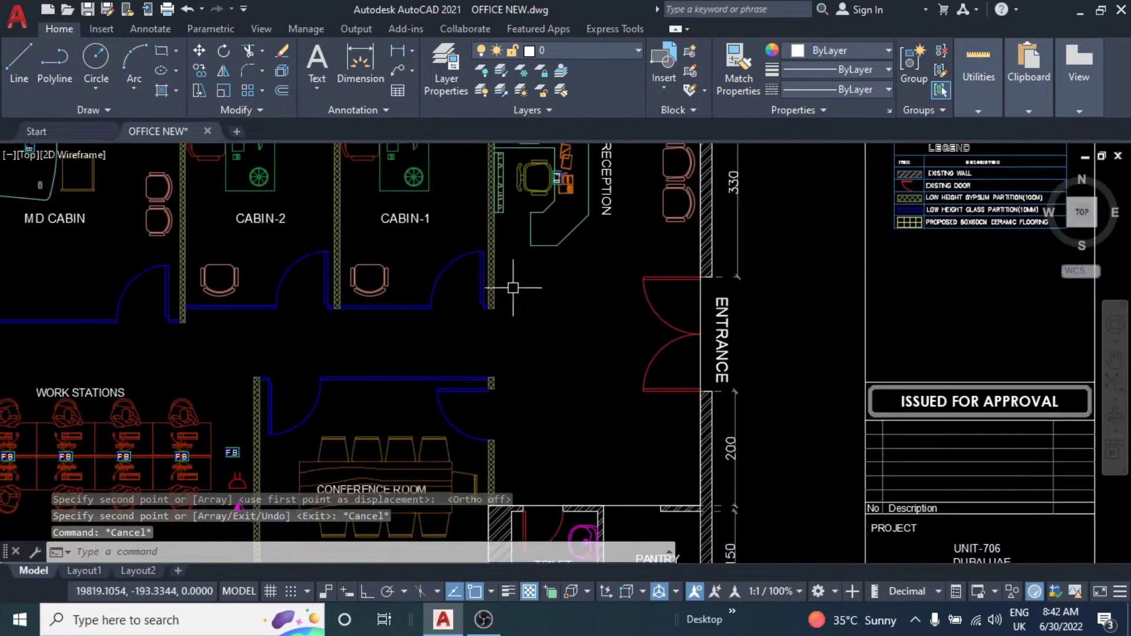
{"action": "scroll", "coordinate": [583, 247], "scroll_direction": "up", "scroll_amount": 6}
{"action": "type", "text": "co"}
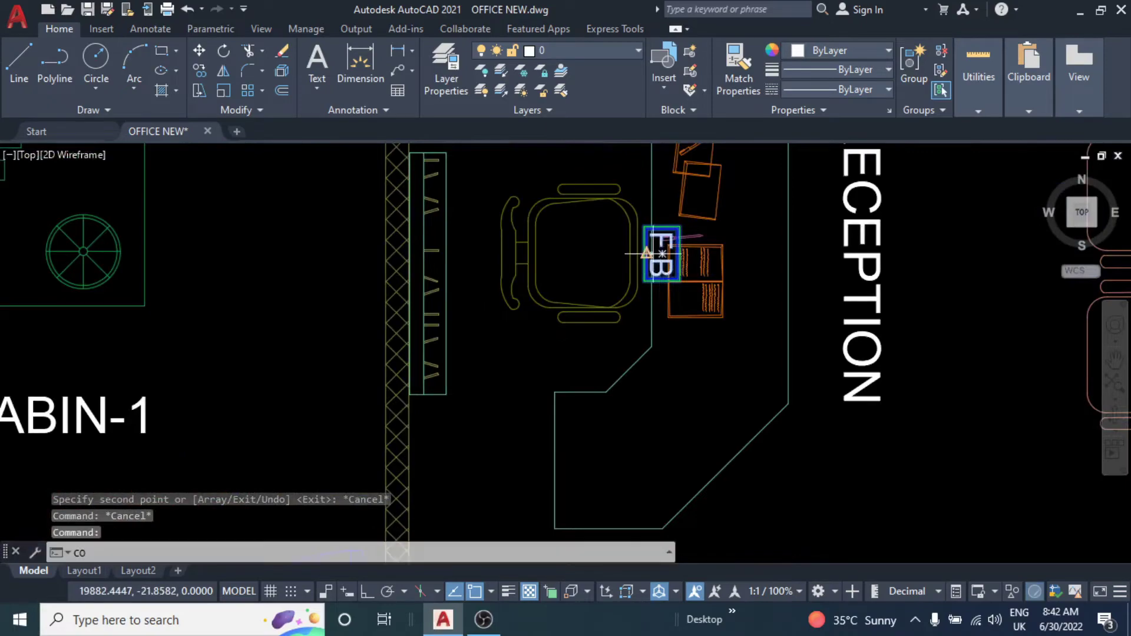
{"action": "key", "text": "Return"}
{"action": "left_click", "coordinate": [661, 269]}
{"action": "scroll", "coordinate": [490, 354], "scroll_direction": "down", "scroll_amount": 3}
{"action": "scroll", "coordinate": [524, 321], "scroll_direction": "up", "scroll_amount": 4}
{"action": "scroll", "coordinate": [524, 321], "scroll_direction": "up", "scroll_amount": 2}
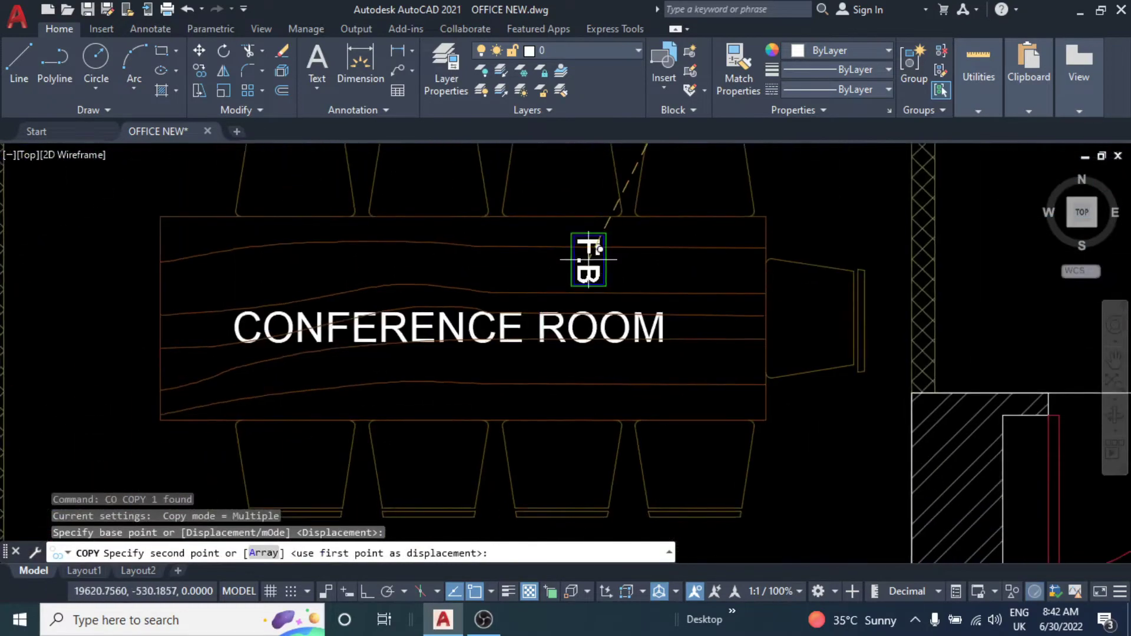
{"action": "scroll", "coordinate": [582, 252], "scroll_direction": "up", "scroll_amount": 2}
{"action": "left_click", "coordinate": [615, 272]}
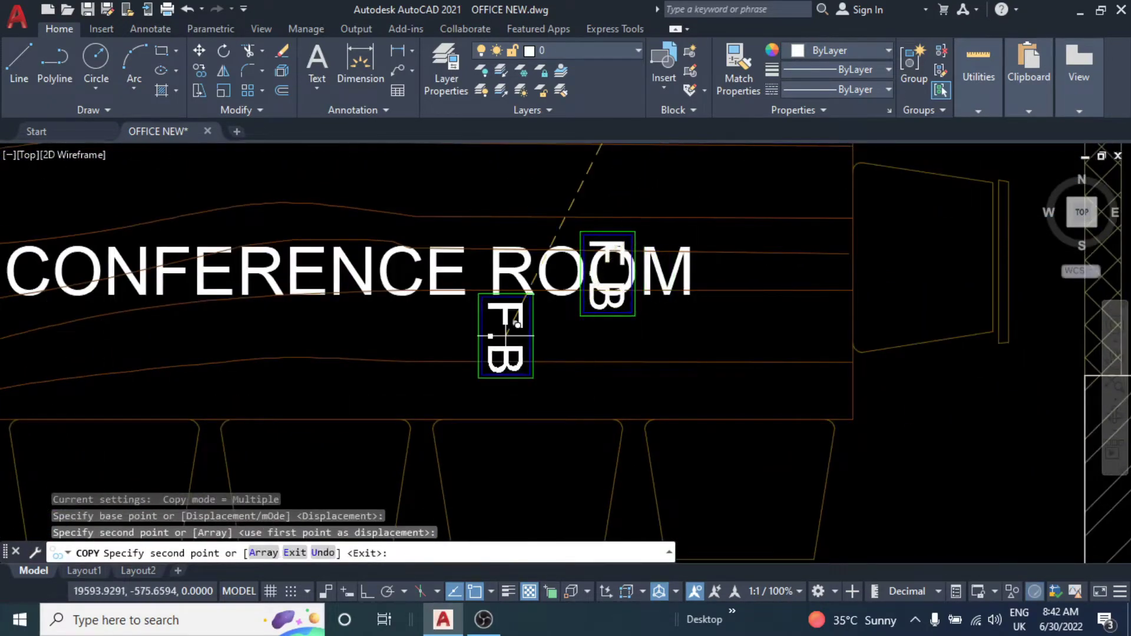
{"action": "scroll", "coordinate": [505, 341], "scroll_direction": "down", "scroll_amount": 2}
{"action": "scroll", "coordinate": [428, 295], "scroll_direction": "up", "scroll_amount": 2}
{"action": "scroll", "coordinate": [447, 266], "scroll_direction": "down", "scroll_amount": 2}
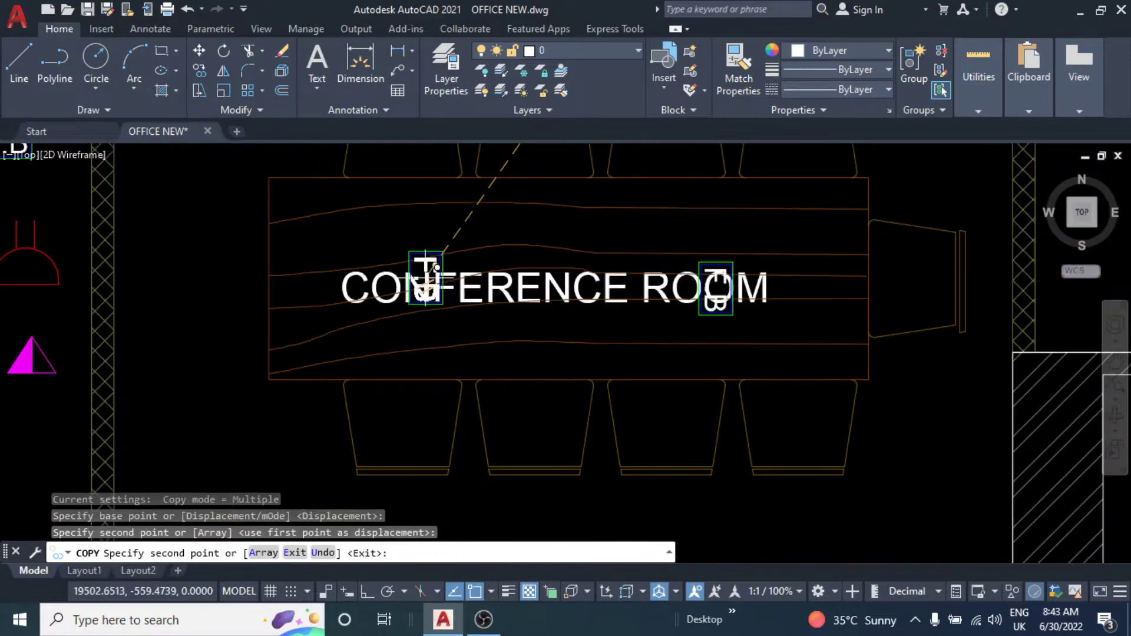
{"action": "left_click", "coordinate": [411, 287]}
{"action": "scroll", "coordinate": [411, 287], "scroll_direction": "down", "scroll_amount": 2}
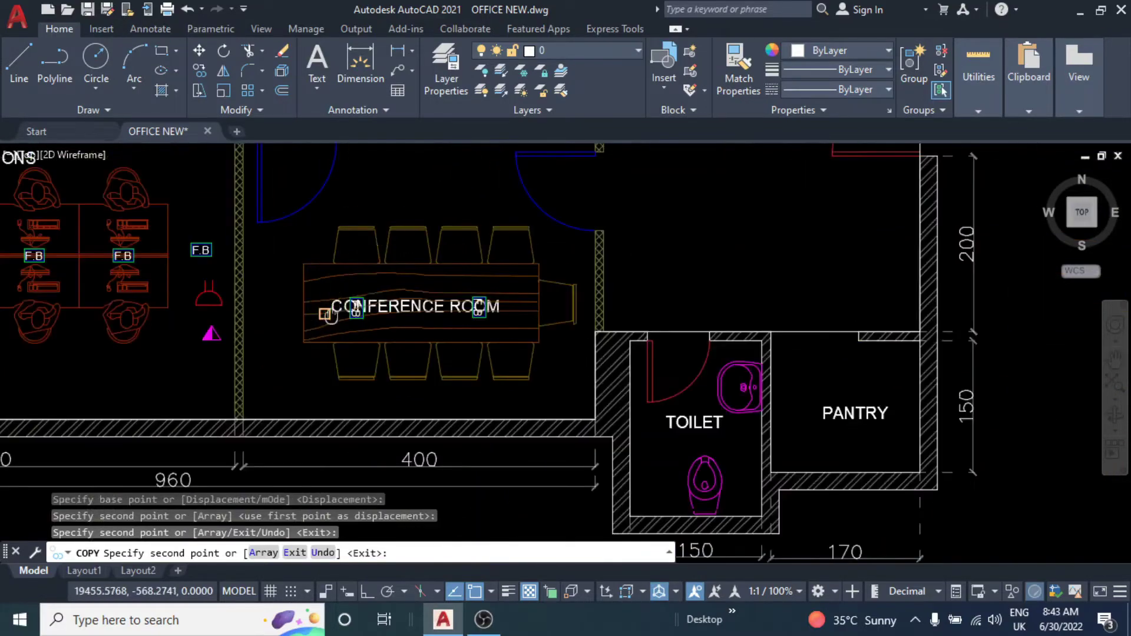
{"action": "scroll", "coordinate": [412, 307], "scroll_direction": "down", "scroll_amount": 2}
{"action": "scroll", "coordinate": [448, 342], "scroll_direction": "down", "scroll_amount": 2}
{"action": "scroll", "coordinate": [498, 370], "scroll_direction": "up", "scroll_amount": 1}
{"action": "middle_click_drag", "start_coordinate": [499, 370], "coordinate": [391, 378]}
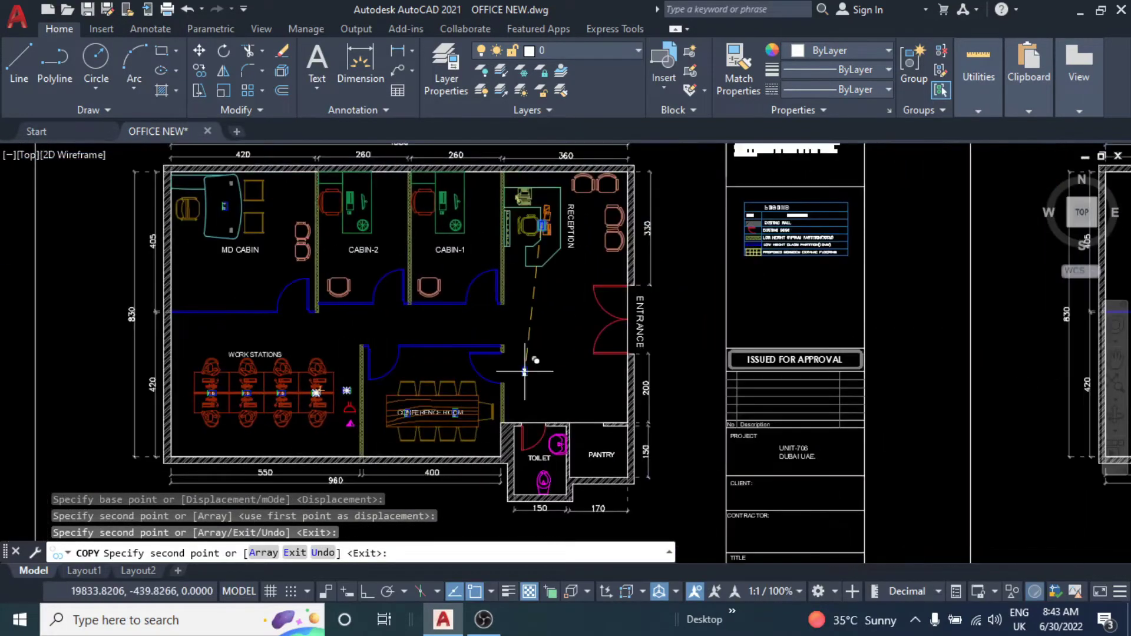
{"action": "middle_click_drag", "start_coordinate": [303, 373], "coordinate": [437, 310]}
{"action": "key", "text": "Escape"}
{"action": "key", "text": "Escape"}
{"action": "key", "text": "Escape"}
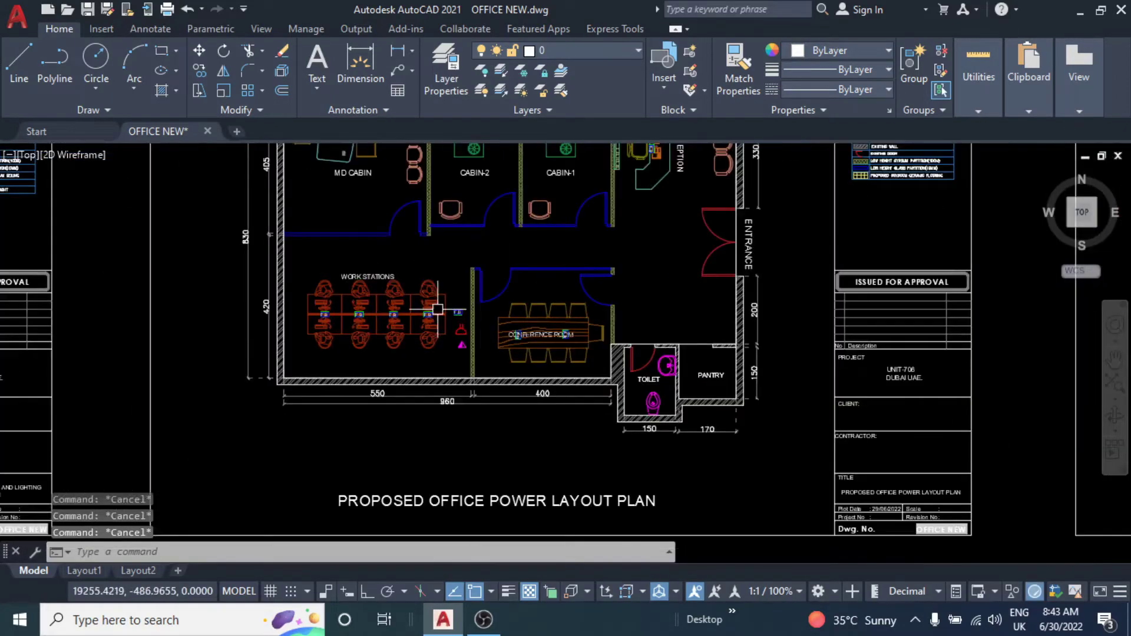
Select the socket symbol beside the workstations and start a rotation, then cancel it.
{"action": "scroll", "coordinate": [475, 327], "scroll_direction": "up", "scroll_amount": 5}
{"action": "middle_click_drag", "start_coordinate": [377, 414], "coordinate": [442, 377]}
{"action": "left_click", "coordinate": [442, 377]}
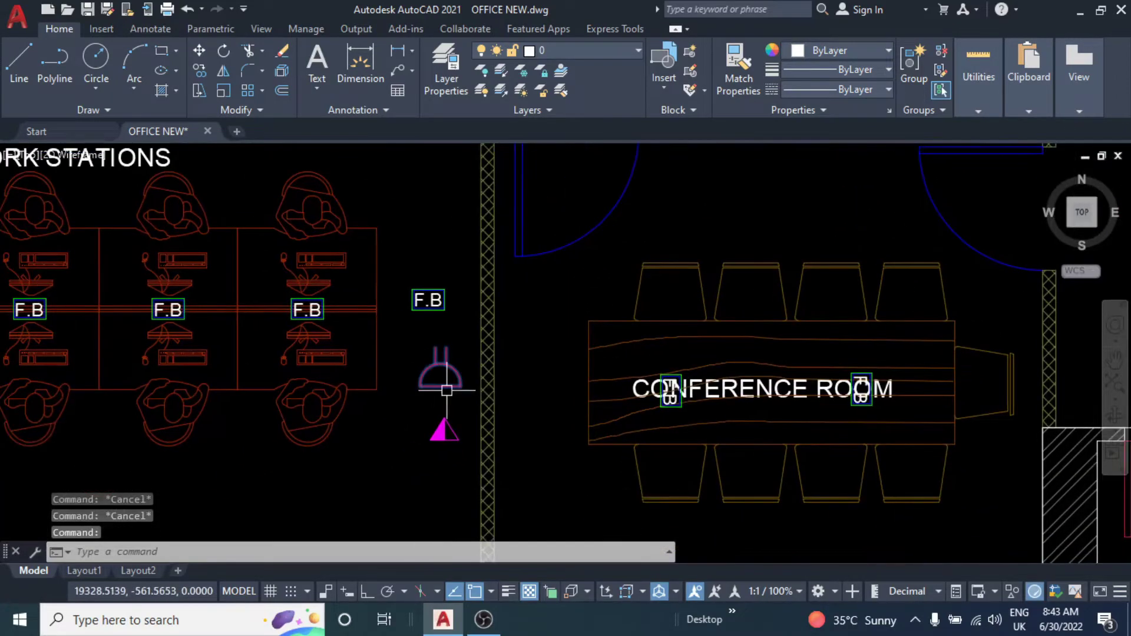
{"action": "type", "text": "ro"}
{"action": "key", "text": "Return"}
{"action": "left_click", "coordinate": [440, 386]}
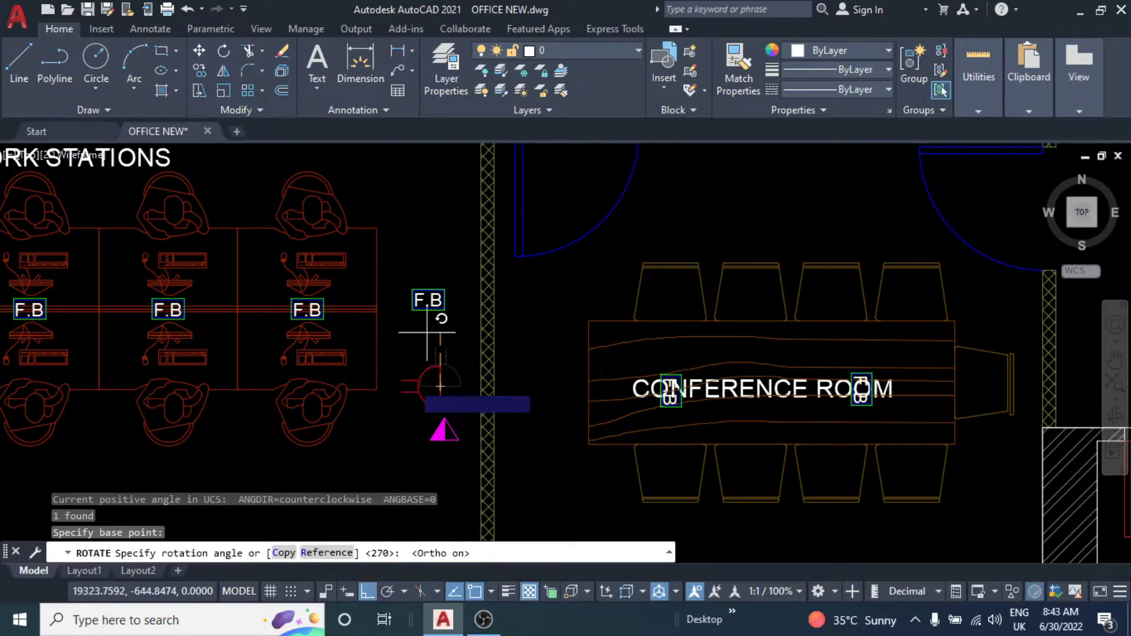
{"action": "key", "text": "Escape"}
Move the socket onto the partition beside the F.B.
{"action": "left_click", "coordinate": [442, 386]}
{"action": "type", "text": "m"}
{"action": "key", "text": "Return"}
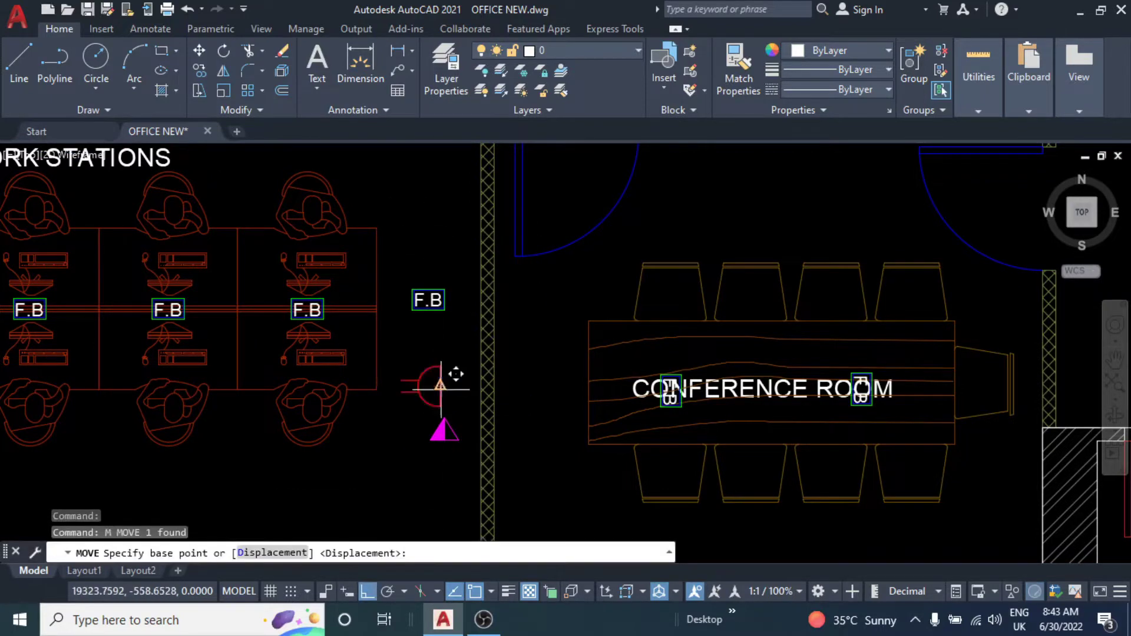
{"action": "left_click", "coordinate": [441, 386]}
{"action": "scroll", "coordinate": [441, 386], "scroll_direction": "down", "scroll_amount": 3}
{"action": "scroll", "coordinate": [509, 335], "scroll_direction": "up", "scroll_amount": 5}
{"action": "left_click", "coordinate": [506, 325]}
{"action": "key", "text": "Escape"}
{"action": "key", "text": "Escape"}
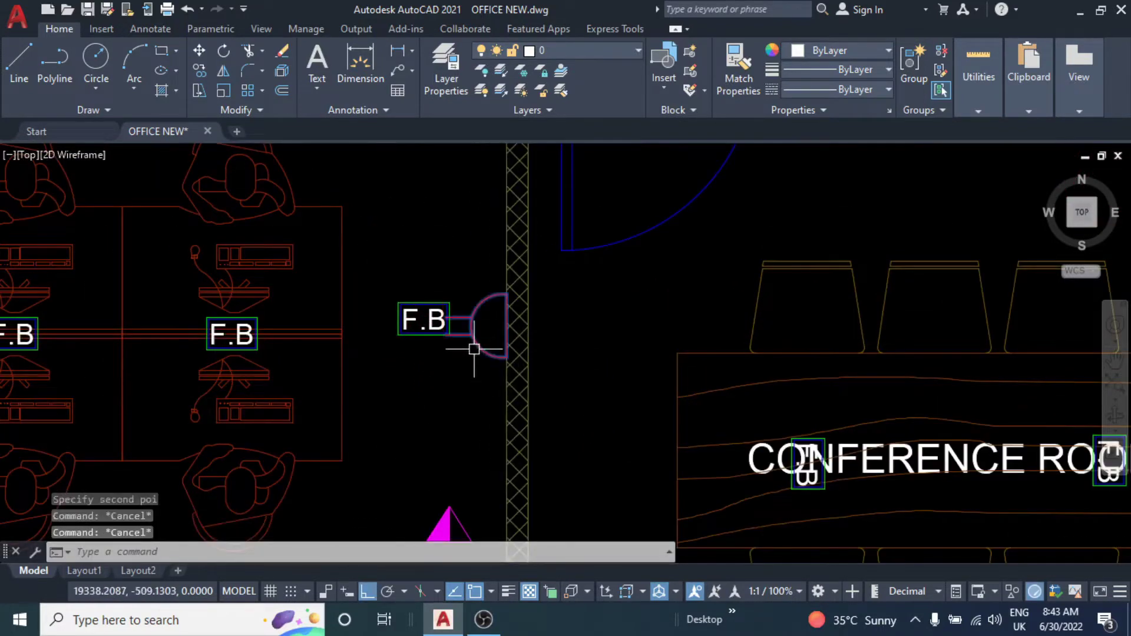
Mirror the partition socket across the work stations onto the left wall, keeping the original.
{"action": "left_click", "coordinate": [475, 349]}
{"action": "scroll", "coordinate": [475, 349], "scroll_direction": "down", "scroll_amount": 2}
{"action": "type", "text": "mi"}
{"action": "key", "text": "Return"}
{"action": "scroll", "coordinate": [553, 324], "scroll_direction": "down", "scroll_amount": 6}
{"action": "scroll", "coordinate": [524, 367], "scroll_direction": "up", "scroll_amount": 6}
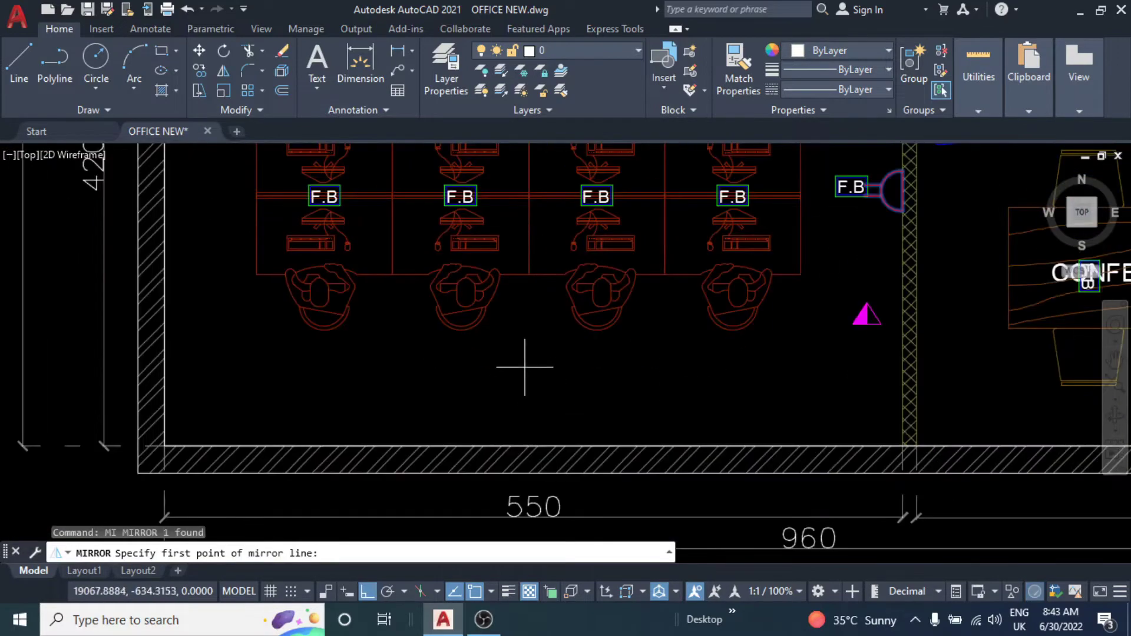
{"action": "left_click", "coordinate": [525, 366]}
{"action": "key", "text": "Return"}
Move the mirrored socket flush against the left wall.
{"action": "scroll", "coordinate": [265, 189], "scroll_direction": "up", "scroll_amount": 3}
{"action": "middle_click_drag", "start_coordinate": [361, 320], "coordinate": [408, 326]}
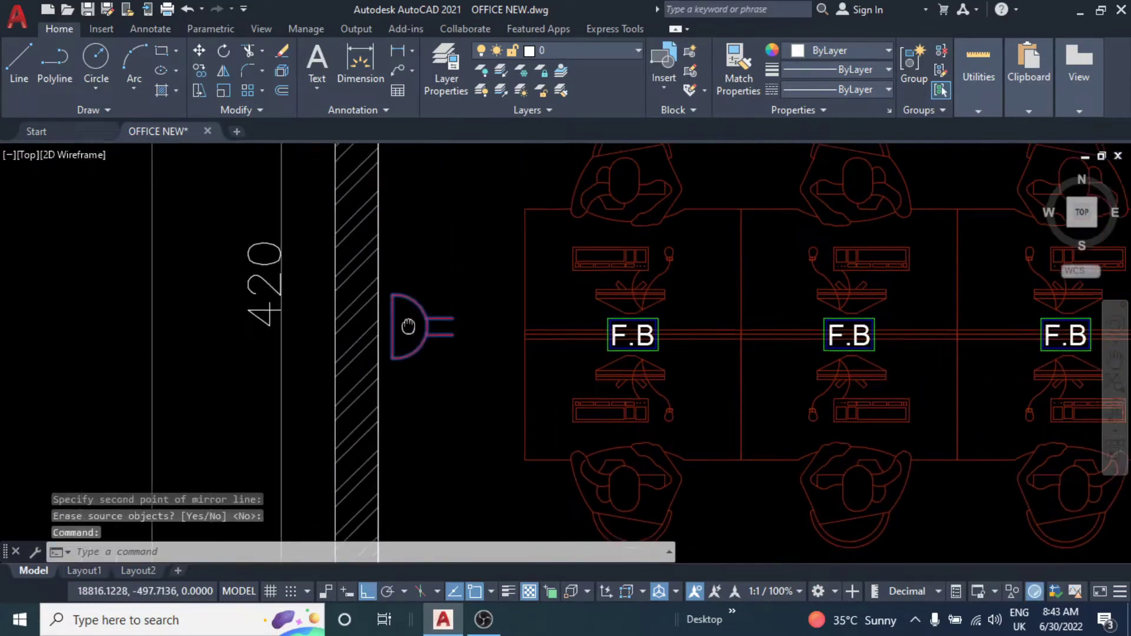
{"action": "scroll", "coordinate": [359, 326], "scroll_direction": "up", "scroll_amount": 4}
{"action": "type", "text": "m"}
{"action": "key", "text": "Return"}
{"action": "left_click", "coordinate": [454, 328]}
{"action": "left_click", "coordinate": [417, 324]}
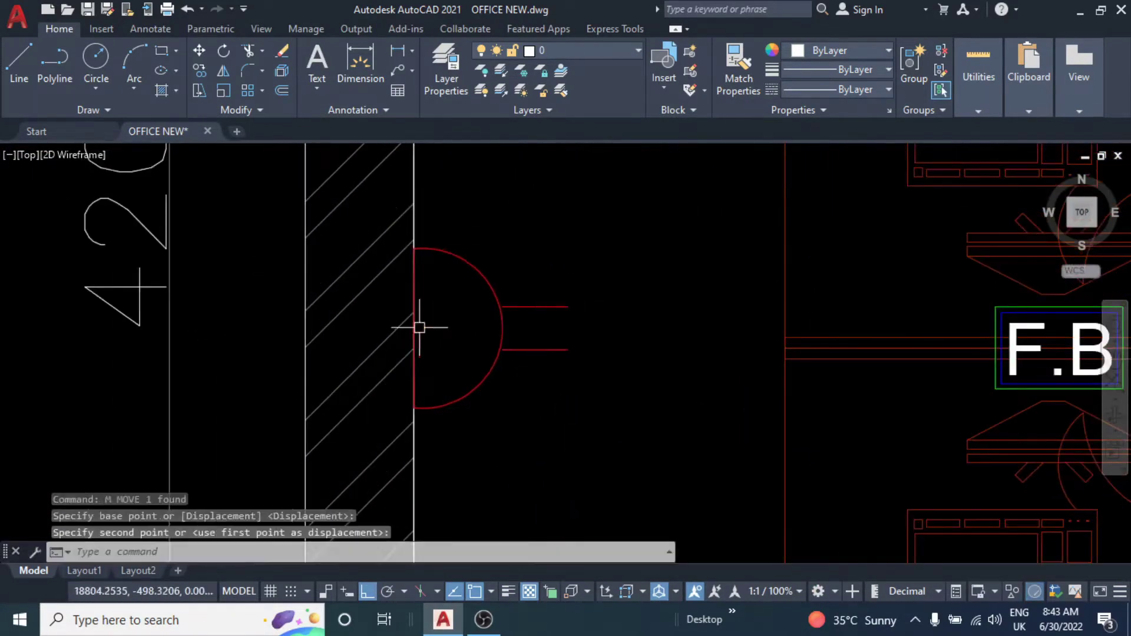
Copy the left-wall socket to a spot lower down the wall.
{"action": "scroll", "coordinate": [419, 323], "scroll_direction": "down", "scroll_amount": 5}
{"action": "scroll", "coordinate": [486, 295], "scroll_direction": "down", "scroll_amount": 1}
{"action": "scroll", "coordinate": [218, 274], "scroll_direction": "up", "scroll_amount": 2}
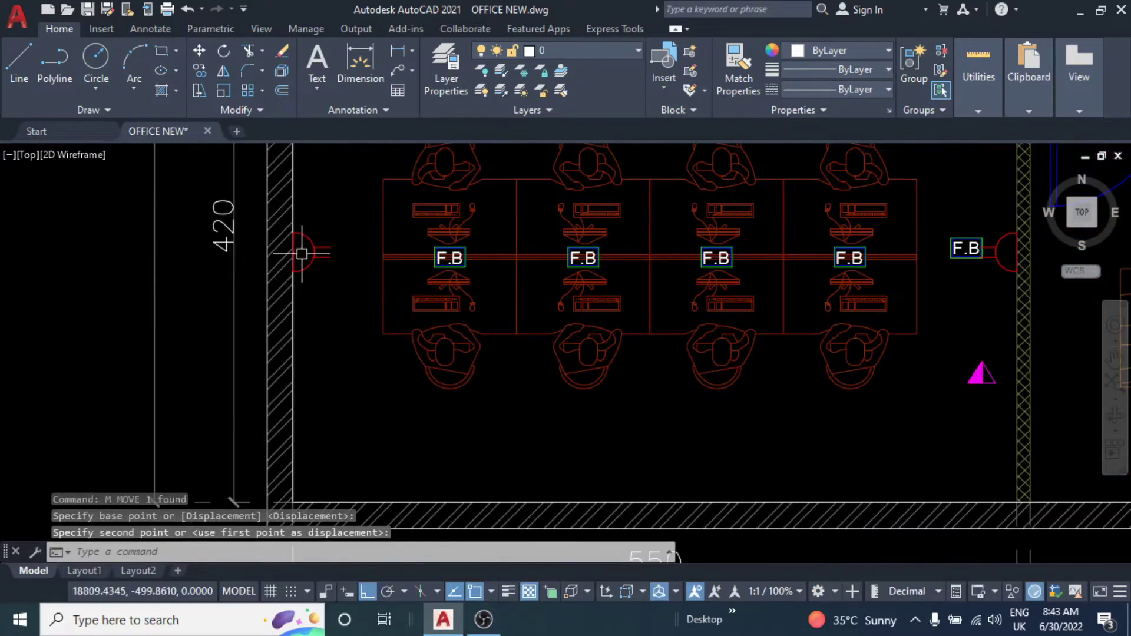
{"action": "middle_click_drag", "start_coordinate": [298, 252], "coordinate": [303, 232]}
{"action": "key", "text": "Return"}
{"action": "left_click", "coordinate": [320, 254]}
{"action": "left_click", "coordinate": [303, 409]}
{"action": "key", "text": "Escape"}
{"action": "key", "text": "Escape"}
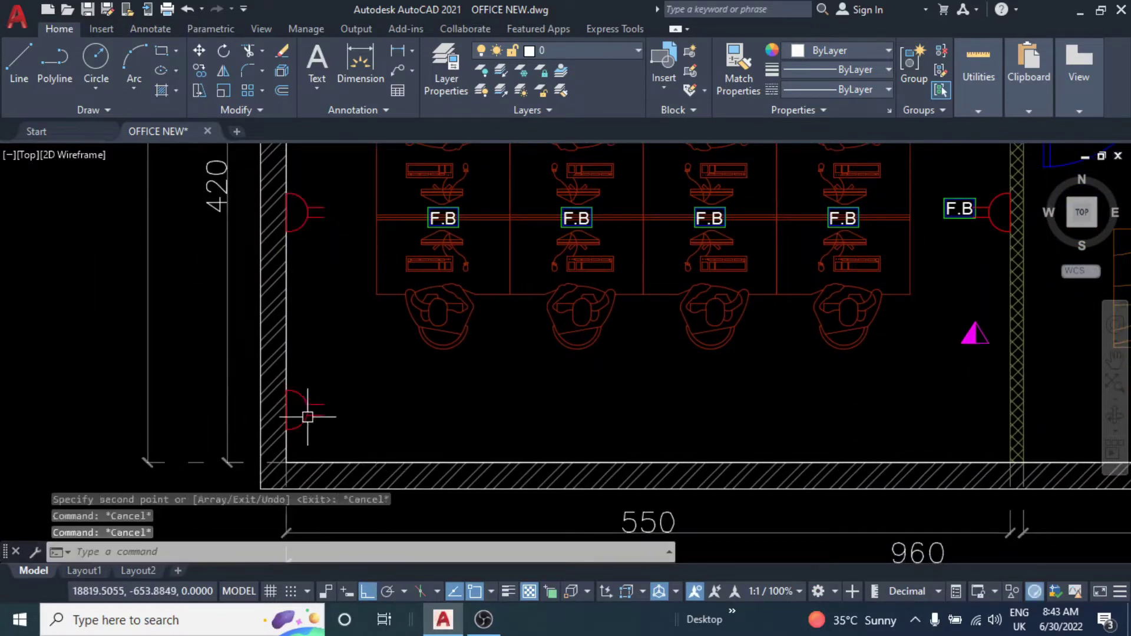
Move the copied socket near the bottom wall and start selecting it.
{"action": "scroll", "coordinate": [303, 407], "scroll_direction": "down", "scroll_amount": 2}
{"action": "key", "text": "m"}
{"action": "key", "text": "Return"}
{"action": "left_click", "coordinate": [517, 378]}
{"action": "left_click", "coordinate": [505, 399]}
Rotate the socket 90° so it faces into the room.
{"action": "left_click", "coordinate": [479, 412]}
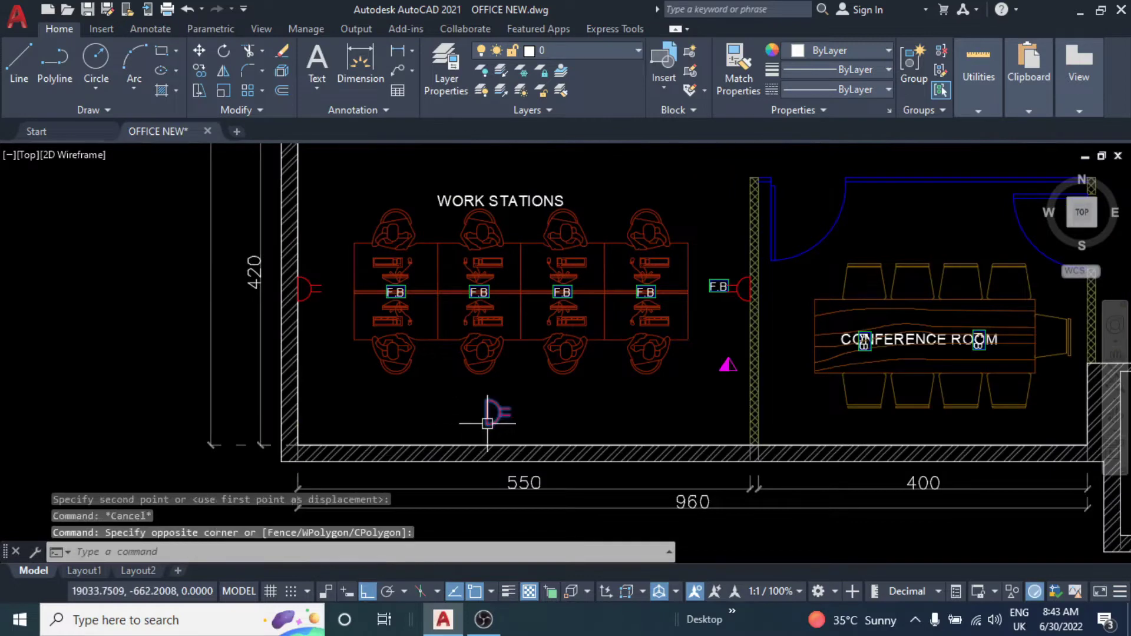
{"action": "type", "text": "ro"}
{"action": "key", "text": "Return"}
{"action": "scroll", "coordinate": [496, 411], "scroll_direction": "up", "scroll_amount": 3}
{"action": "left_click", "coordinate": [496, 411]}
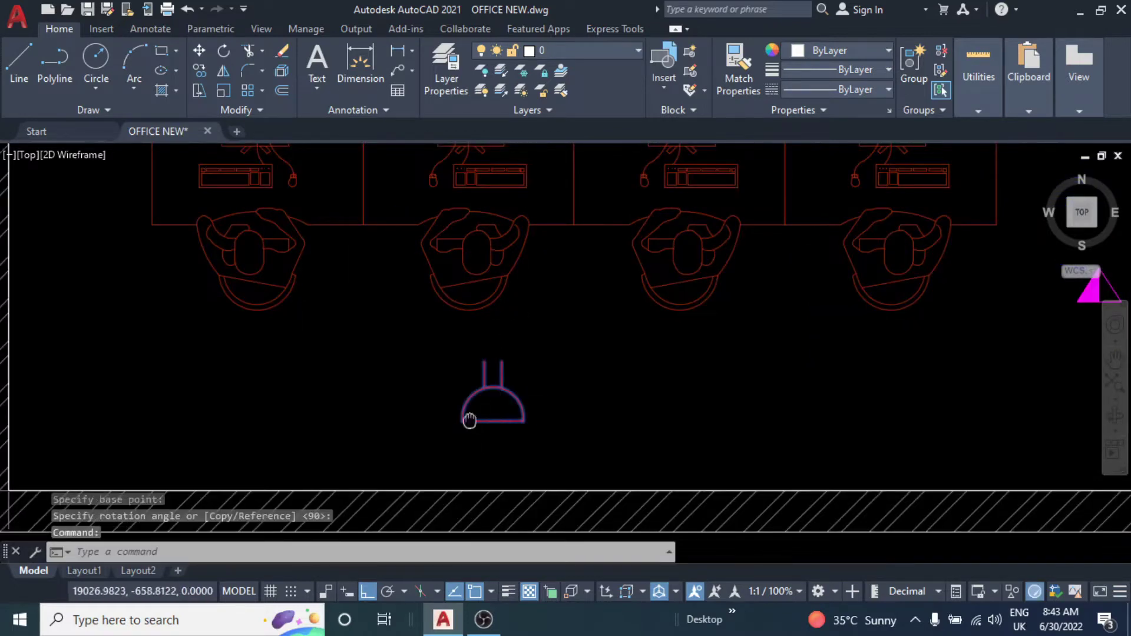
{"action": "scroll", "coordinate": [492, 388], "scroll_direction": "down", "scroll_amount": 3}
Move the rotated socket onto the work stations' bottom wall.
{"action": "type", "text": "m"}
{"action": "key", "text": "Return"}
{"action": "left_click", "coordinate": [480, 328]}
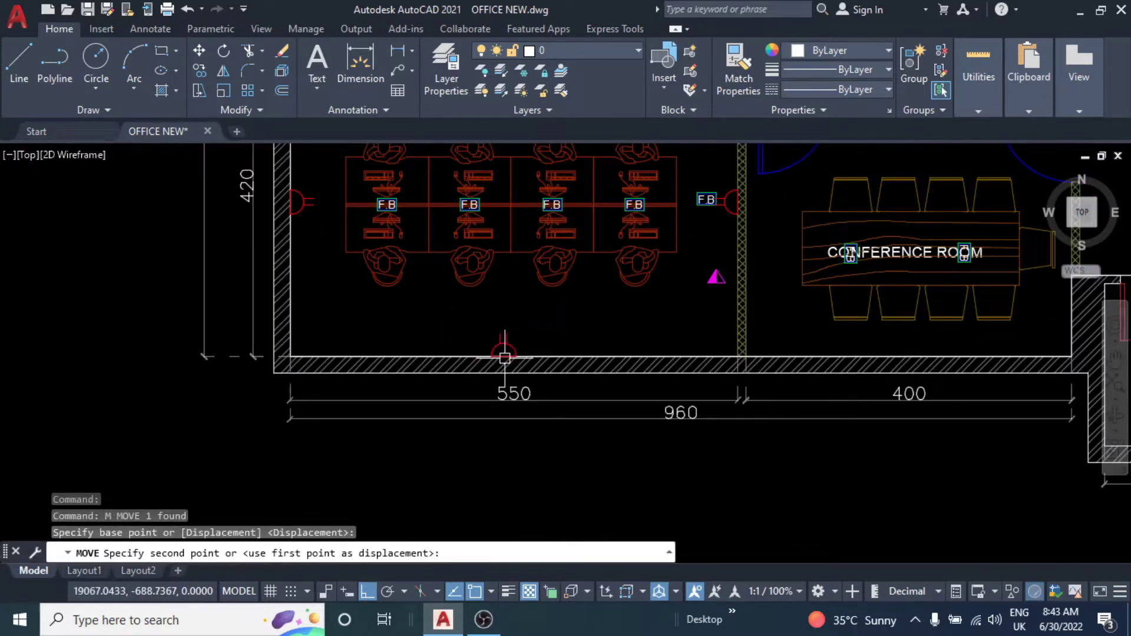
{"action": "key", "text": "Escape"}
{"action": "key", "text": "Escape"}
Copy the magenta data-point triangle beside the bottom-wall socket.
{"action": "type", "text": "o"}
{"action": "key", "text": "Return"}
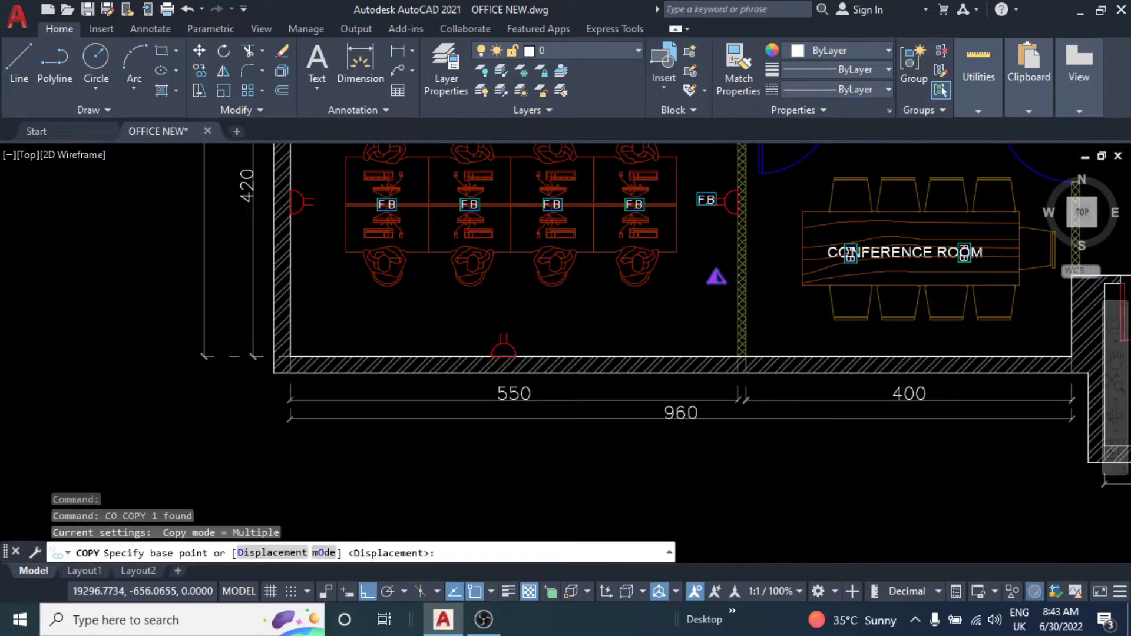
{"action": "scroll", "coordinate": [711, 289], "scroll_direction": "up", "scroll_amount": 4}
{"action": "left_click", "coordinate": [707, 274]}
{"action": "scroll", "coordinate": [236, 456], "scroll_direction": "up", "scroll_amount": 2}
{"action": "scroll", "coordinate": [513, 341], "scroll_direction": "down", "scroll_amount": 3}
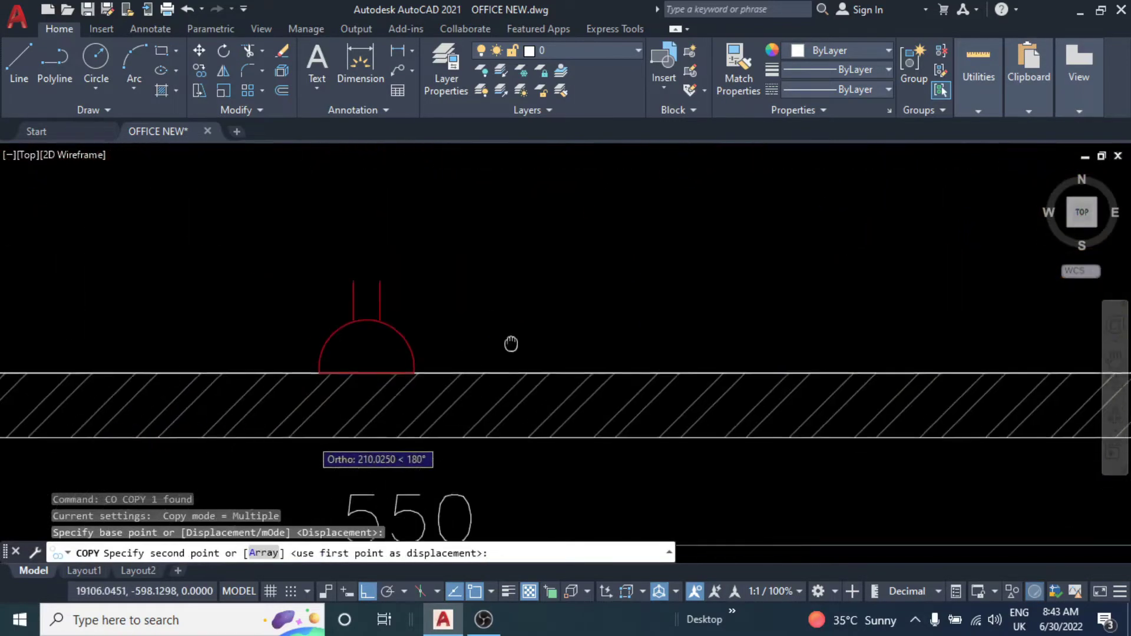
{"action": "left_click", "coordinate": [448, 371]}
{"action": "key", "text": "Escape"}
Window-select the socket and triangle pair and begin copying it with CO.
{"action": "scroll", "coordinate": [599, 319], "scroll_direction": "down", "scroll_amount": 2}
{"action": "scroll", "coordinate": [599, 318], "scroll_direction": "down", "scroll_amount": 3}
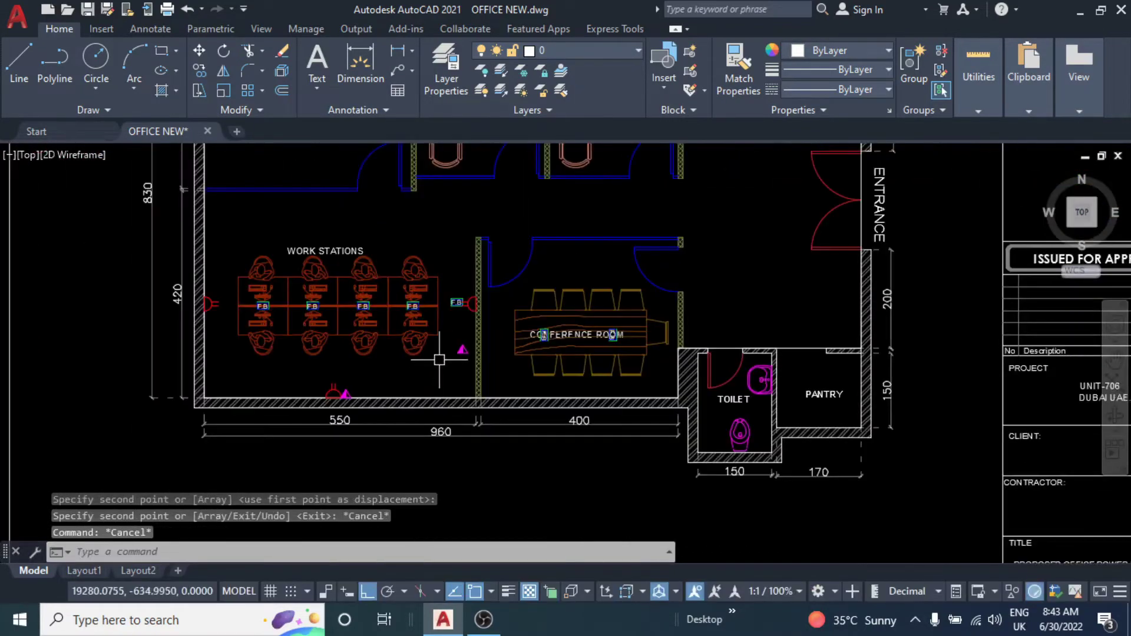
{"action": "scroll", "coordinate": [462, 345], "scroll_direction": "up", "scroll_amount": 3}
{"action": "scroll", "coordinate": [485, 352], "scroll_direction": "up", "scroll_amount": 2}
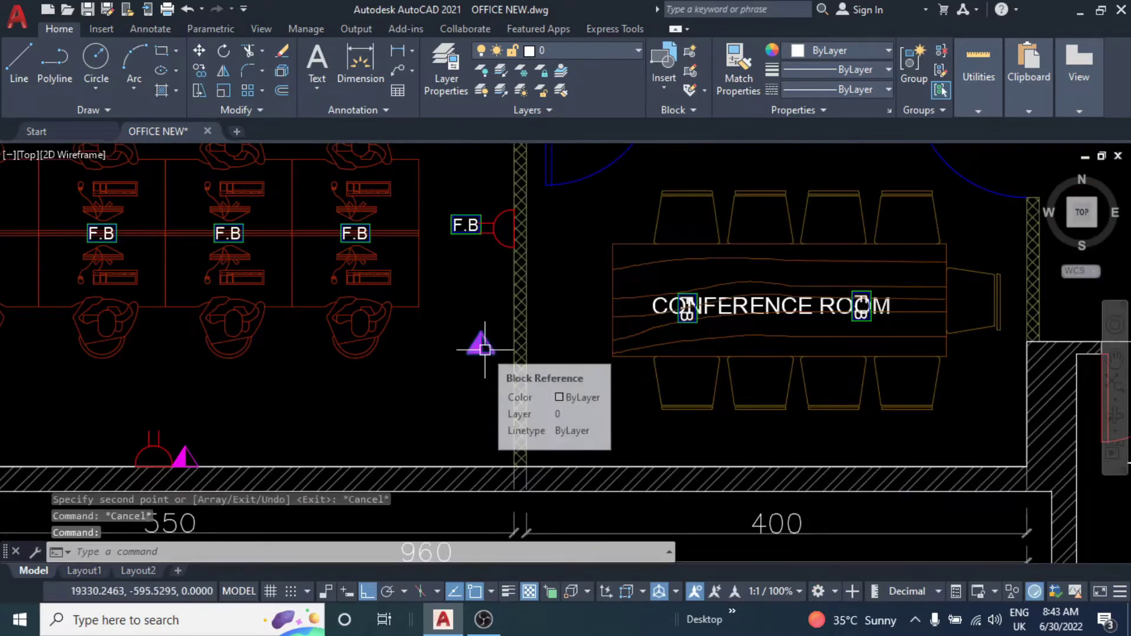
{"action": "scroll", "coordinate": [521, 353], "scroll_direction": "down", "scroll_amount": 2}
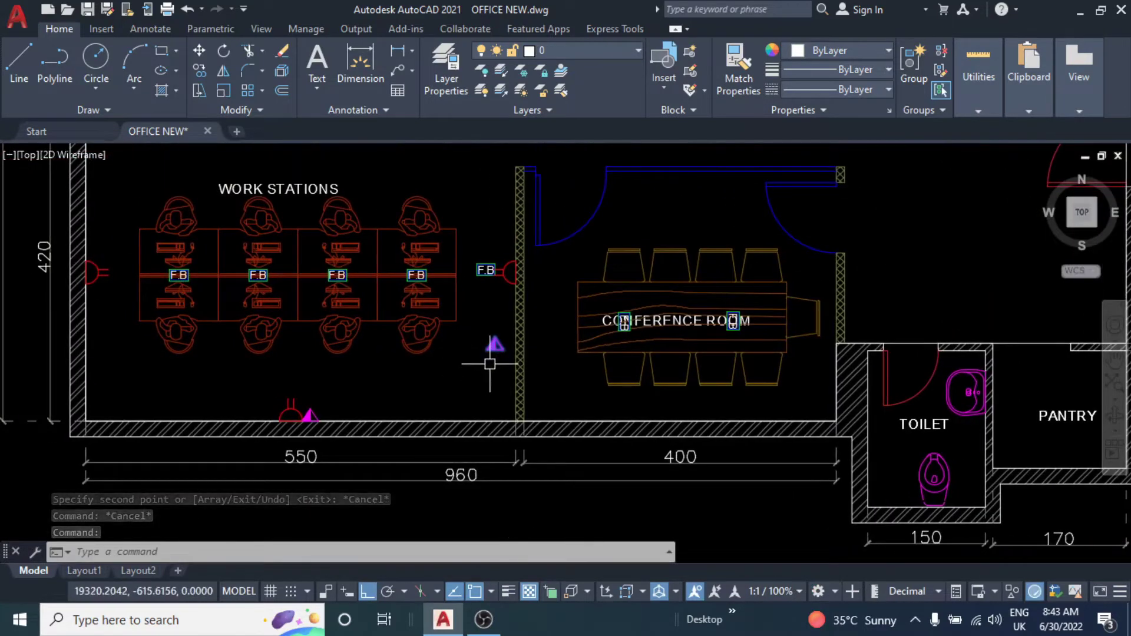
{"action": "key", "text": "Escape"}
{"action": "scroll", "coordinate": [117, 447], "scroll_direction": "up", "scroll_amount": 2}
{"action": "left_click", "coordinate": [521, 366]}
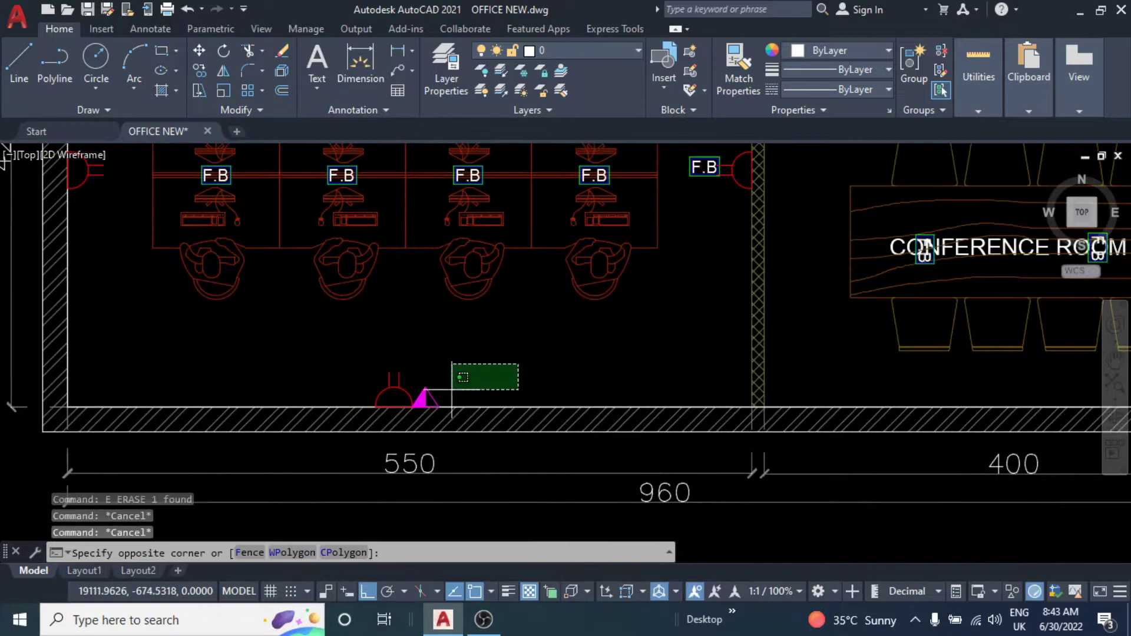
{"action": "left_click", "coordinate": [368, 406]}
{"action": "type", "text": "co"}
{"action": "key", "text": "Return"}
{"action": "scroll", "coordinate": [383, 421], "scroll_direction": "up", "scroll_amount": 1}
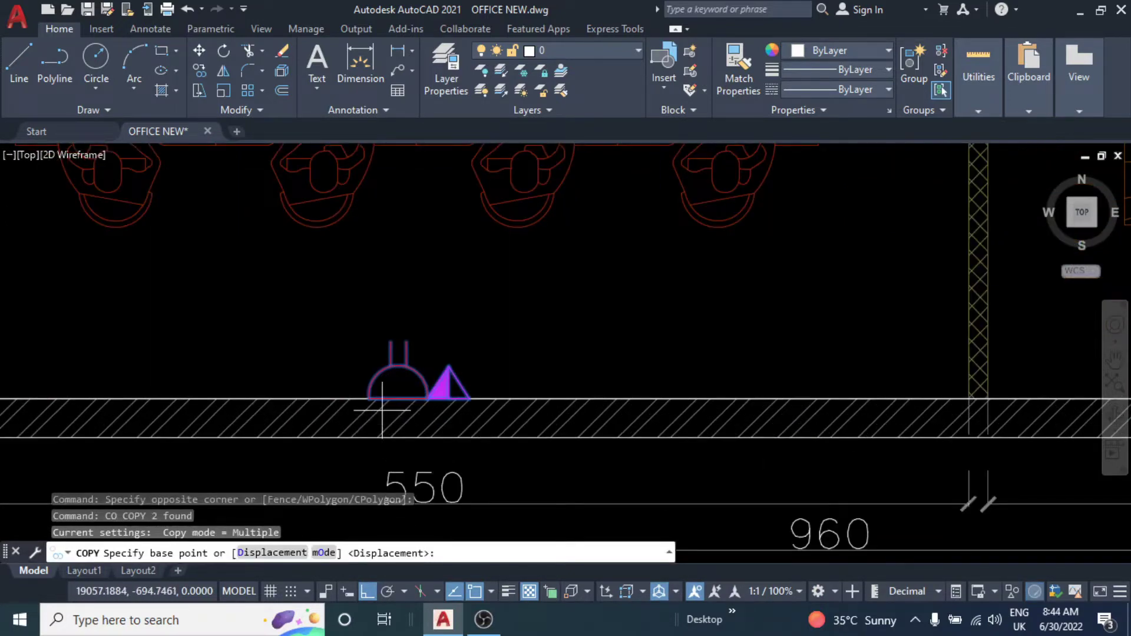
With Ortho off, copy the socket-and-triangle pair onto the conference room's bottom wall.
{"action": "scroll", "coordinate": [382, 411], "scroll_direction": "up", "scroll_amount": 2}
{"action": "left_click", "coordinate": [398, 389]}
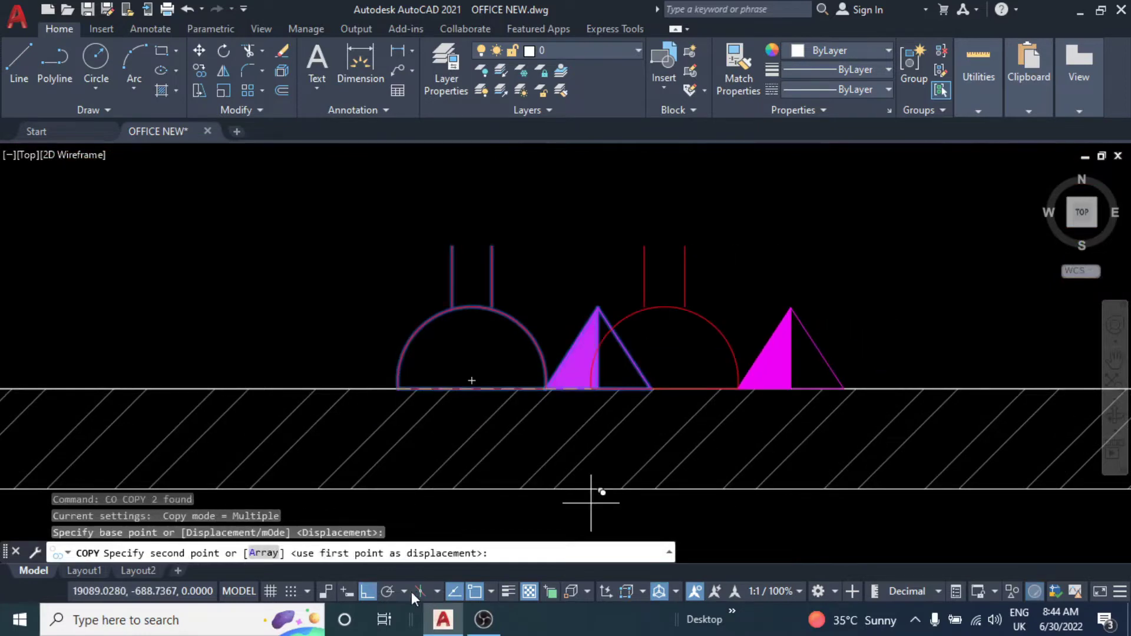
{"action": "left_click", "coordinate": [372, 589]}
{"action": "scroll", "coordinate": [409, 307], "scroll_direction": "down", "scroll_amount": 2}
{"action": "scroll", "coordinate": [472, 330], "scroll_direction": "down", "scroll_amount": 3}
{"action": "scroll", "coordinate": [507, 372], "scroll_direction": "up", "scroll_amount": 4}
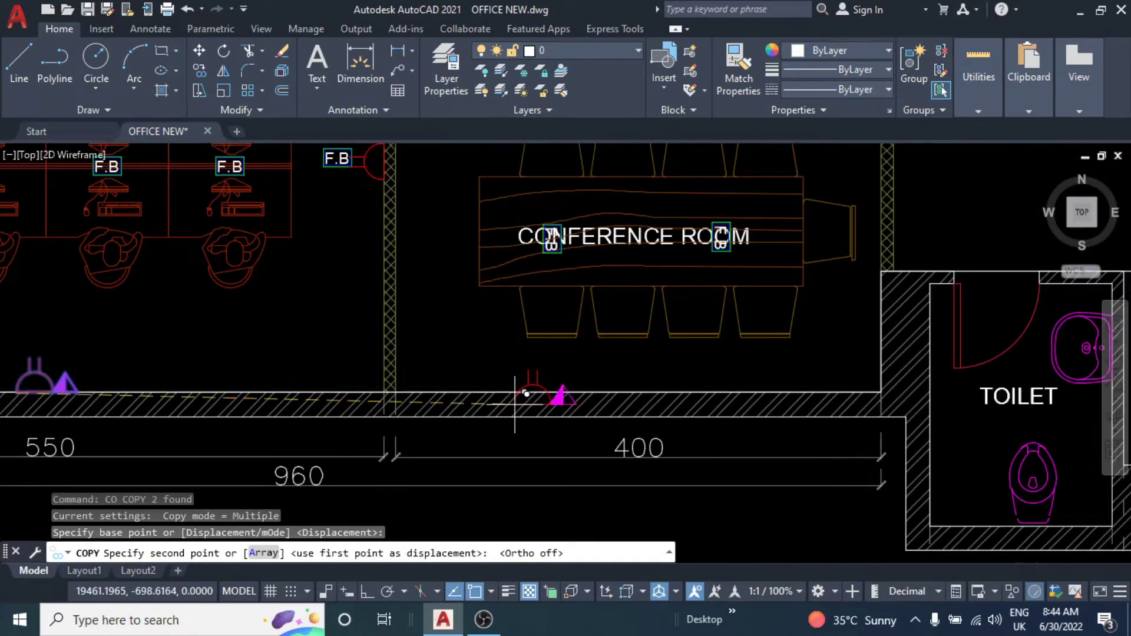
{"action": "scroll", "coordinate": [515, 404], "scroll_direction": "up", "scroll_amount": 2}
{"action": "scroll", "coordinate": [558, 380], "scroll_direction": "down", "scroll_amount": 3}
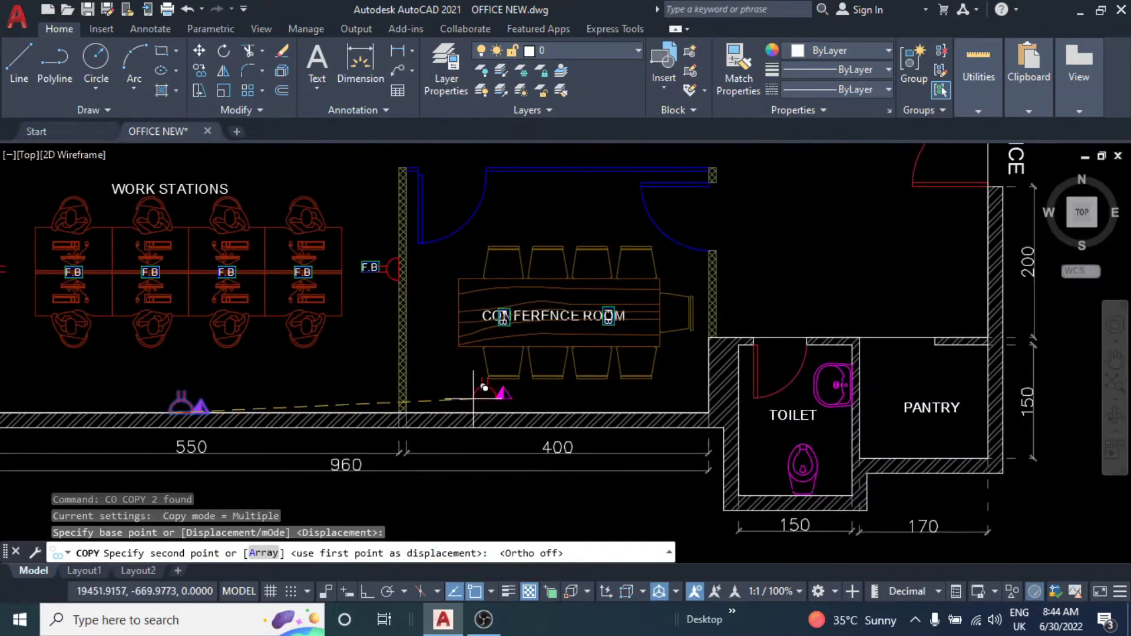
{"action": "scroll", "coordinate": [473, 399], "scroll_direction": "down", "scroll_amount": 1}
{"action": "scroll", "coordinate": [455, 353], "scroll_direction": "up", "scroll_amount": 1}
{"action": "scroll", "coordinate": [464, 390], "scroll_direction": "up", "scroll_amount": 1}
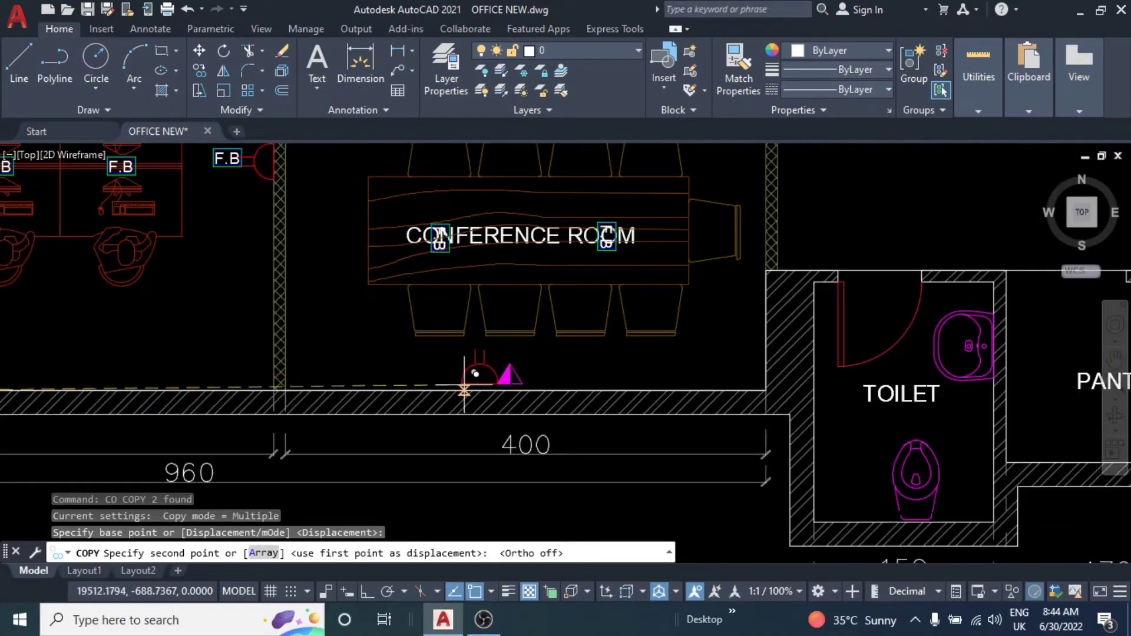
{"action": "left_click", "coordinate": [470, 390]}
Place another copy of the pair in the MD cabin.
{"action": "scroll", "coordinate": [470, 390], "scroll_direction": "down", "scroll_amount": 2}
{"action": "scroll", "coordinate": [484, 354], "scroll_direction": "down", "scroll_amount": 1}
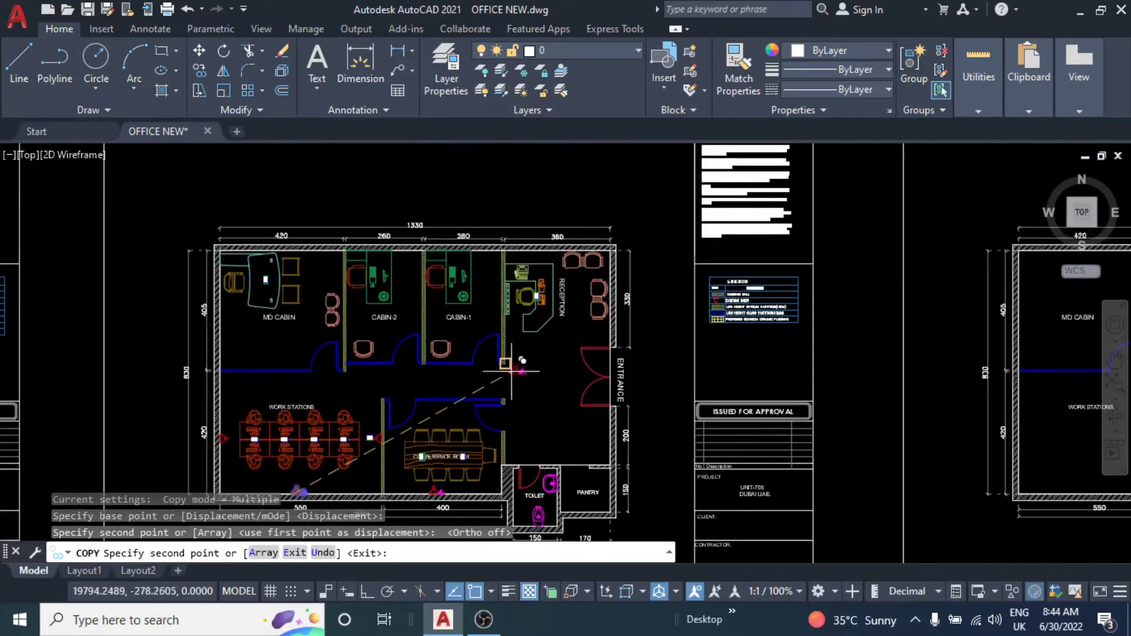
{"action": "scroll", "coordinate": [515, 365], "scroll_direction": "up", "scroll_amount": 1}
{"action": "scroll", "coordinate": [376, 306], "scroll_direction": "down", "scroll_amount": 1}
{"action": "scroll", "coordinate": [374, 356], "scroll_direction": "up", "scroll_amount": 1}
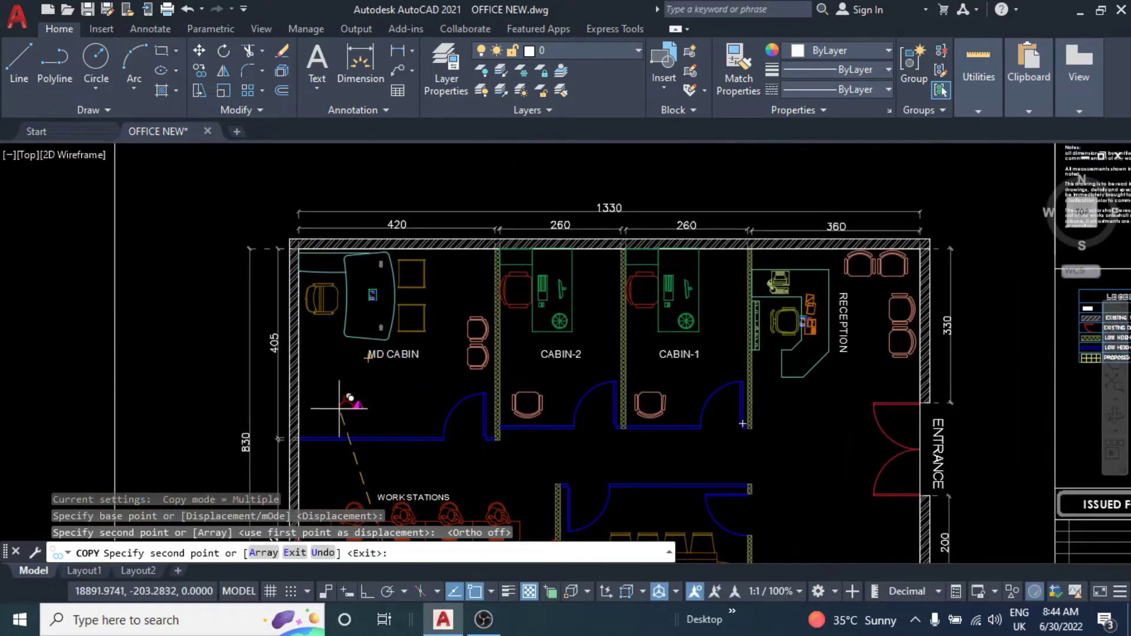
{"action": "scroll", "coordinate": [340, 408], "scroll_direction": "up", "scroll_amount": 2}
{"action": "middle_click_drag", "start_coordinate": [304, 342], "coordinate": [386, 377]}
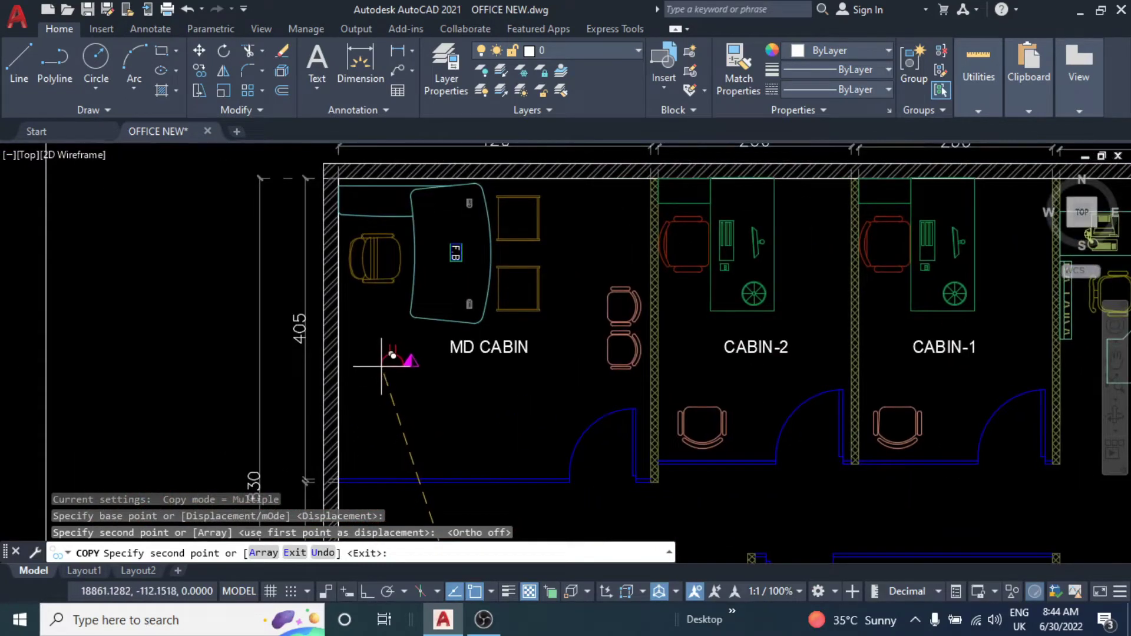
{"action": "key", "text": "Escape"}
Select the MD cabin socket and triangle and start rotating them about a pivot.
{"action": "scroll", "coordinate": [374, 377], "scroll_direction": "up", "scroll_amount": 5}
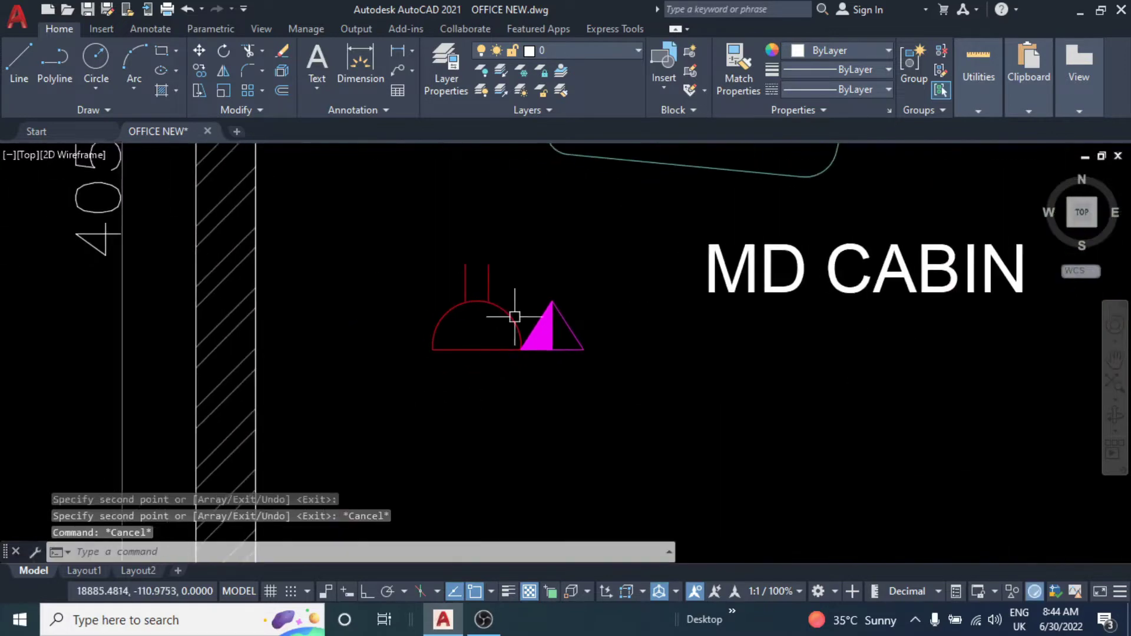
{"action": "left_click_drag", "start_coordinate": [565, 277], "coordinate": [423, 358]}
{"action": "key", "text": "Return"}
{"action": "left_click", "coordinate": [453, 318]}
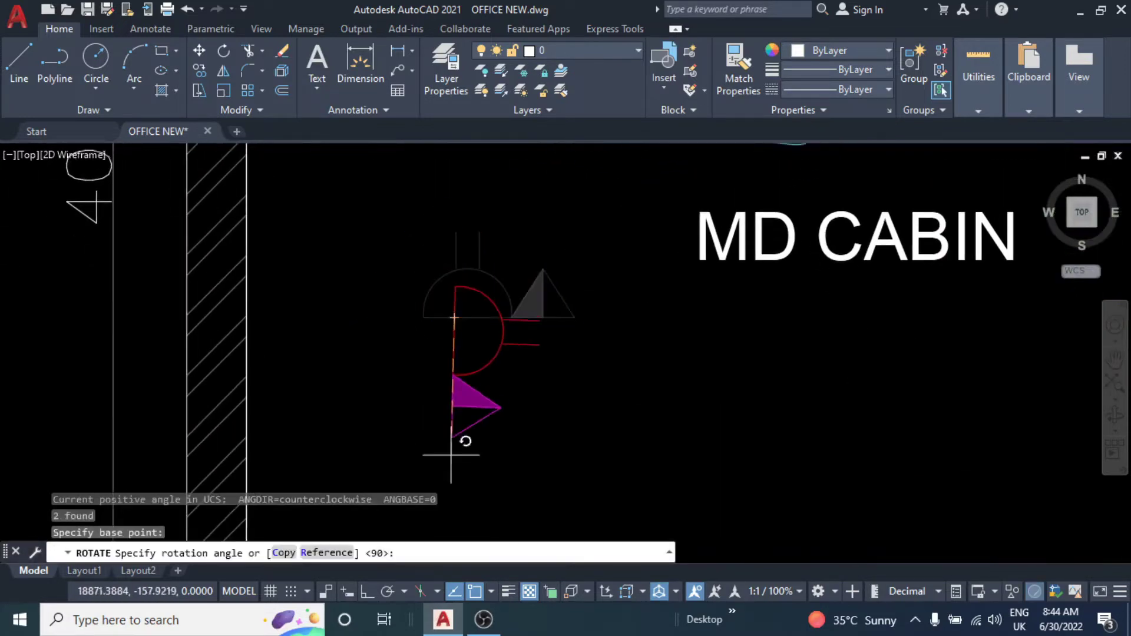
Rotate the socket-and-triangle pair and move it onto the MD CABIN wall.
{"action": "left_click", "coordinate": [367, 591]}
{"action": "left_click", "coordinate": [505, 467]}
{"action": "left_click_drag", "start_coordinate": [535, 254], "coordinate": [417, 462]}
{"action": "scroll", "coordinate": [498, 396], "scroll_direction": "up", "scroll_amount": 3}
{"action": "type", "text": "m"}
{"action": "key", "text": "Return"}
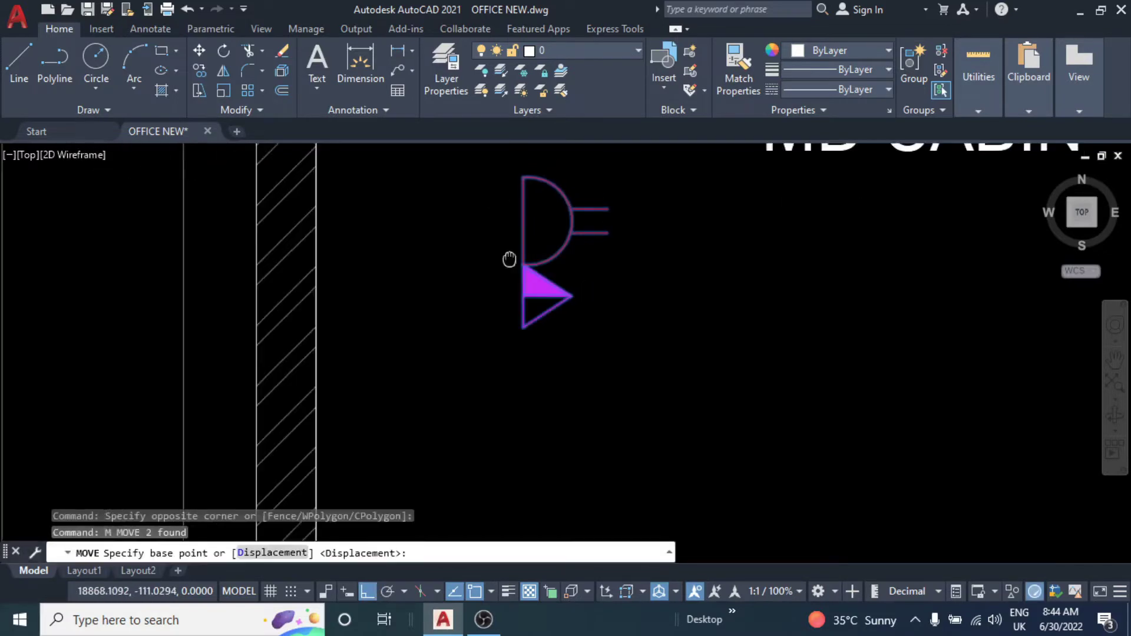
{"action": "middle_click_drag", "start_coordinate": [509, 260], "coordinate": [535, 395]}
{"action": "left_click", "coordinate": [548, 313]}
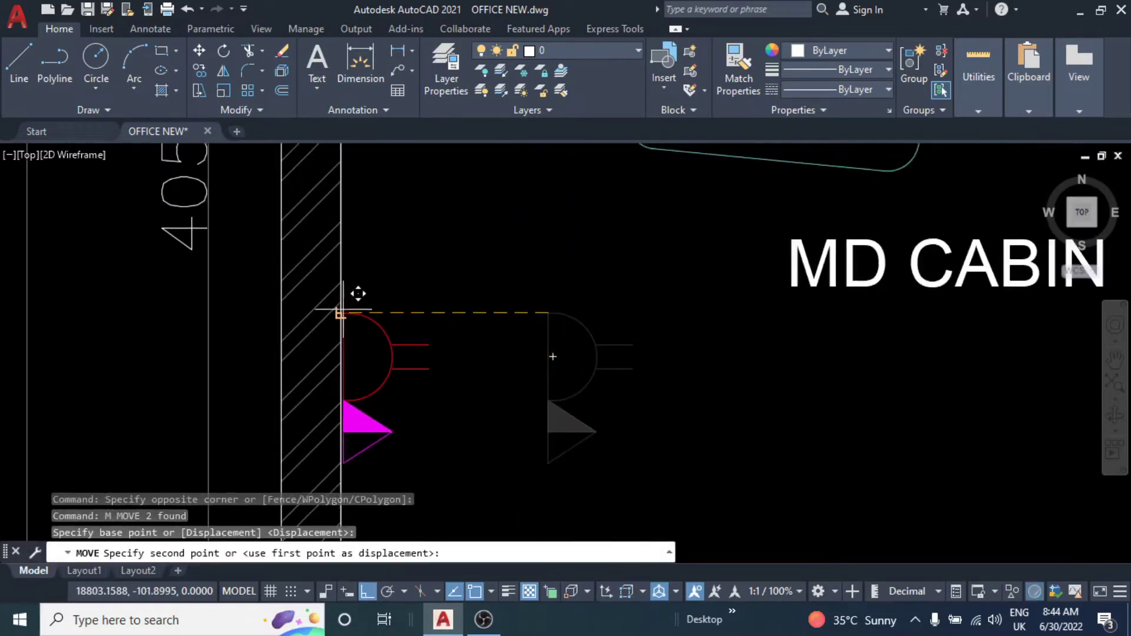
{"action": "left_click", "coordinate": [340, 401]}
Erase the stray magenta triangle in the MD CABIN.
{"action": "scroll", "coordinate": [392, 378], "scroll_direction": "down", "scroll_amount": 2}
{"action": "middle_click_drag", "start_coordinate": [391, 379], "coordinate": [341, 365]}
{"action": "left_click", "coordinate": [303, 330]}
{"action": "type", "text": "e"}
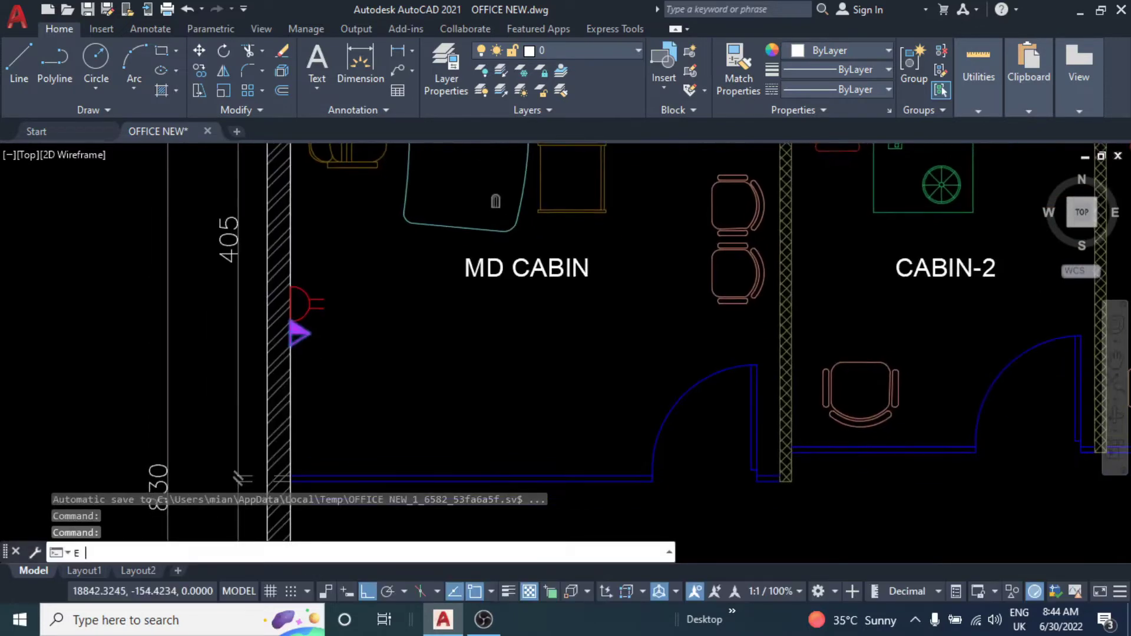
{"action": "key", "text": "Return"}
Mirror the MD CABIN socket across, keeping the original.
{"action": "left_click", "coordinate": [317, 306]}
{"action": "type", "text": "mi"}
{"action": "key", "text": "Return"}
{"action": "left_click", "coordinate": [589, 312]}
{"action": "left_click", "coordinate": [601, 399]}
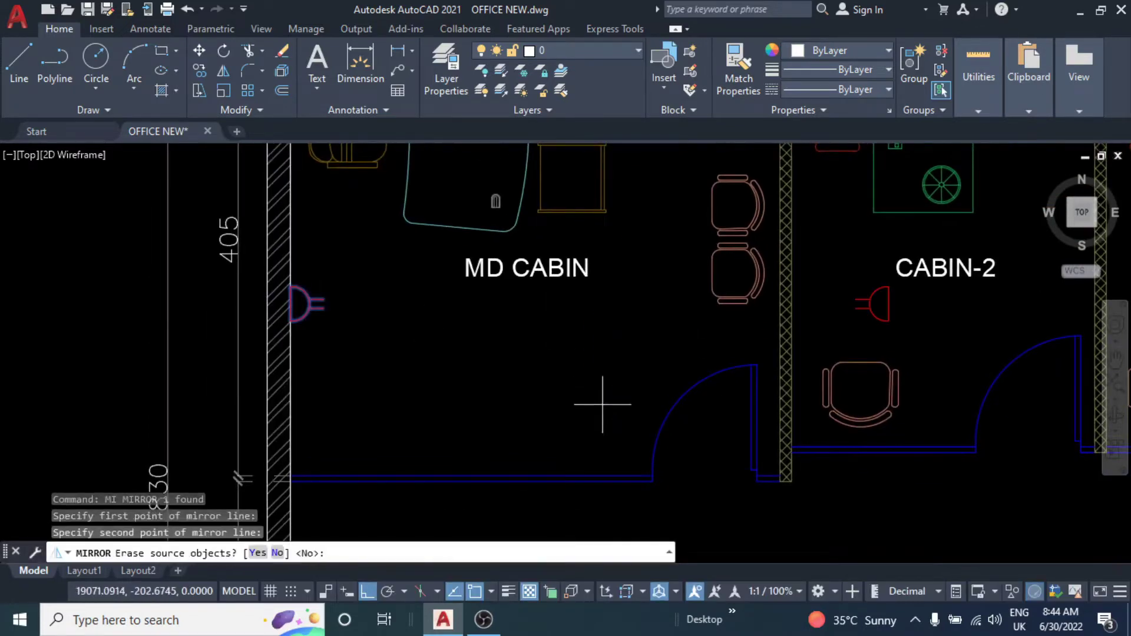
{"action": "key", "text": "Return"}
Move the mirrored socket beside the CABIN-2 partition.
{"action": "left_click", "coordinate": [843, 339]}
{"action": "middle_click_drag", "start_coordinate": [843, 339], "coordinate": [707, 412]}
{"action": "type", "text": "m"}
{"action": "key", "text": "Return"}
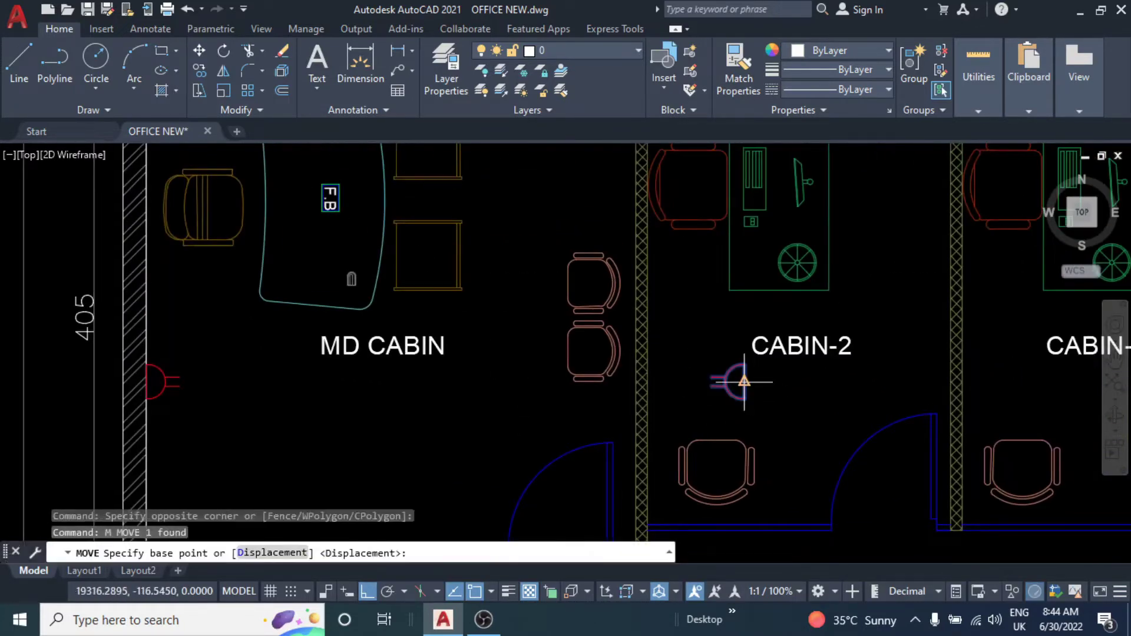
{"action": "left_click", "coordinate": [740, 381]}
{"action": "middle_click_drag", "start_coordinate": [648, 309], "coordinate": [665, 425]}
{"action": "left_click", "coordinate": [640, 306]}
{"action": "key", "text": "Escape"}
{"action": "key", "text": "Escape"}
Mirror the partition socket into CABIN-2.
{"action": "scroll", "coordinate": [642, 303], "scroll_direction": "down", "scroll_amount": 3}
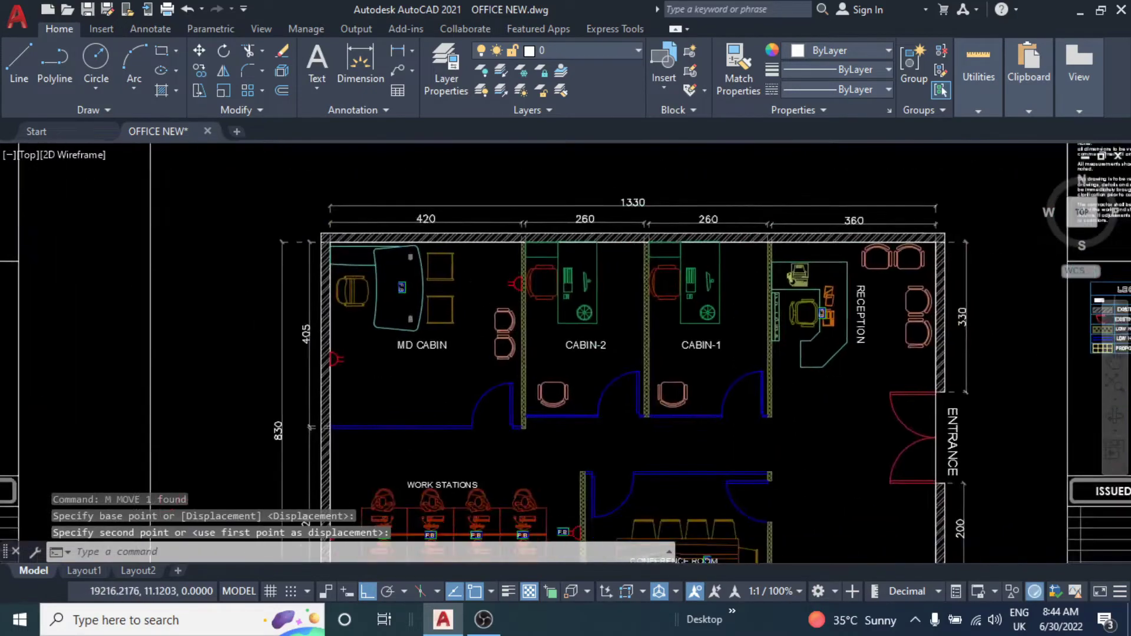
{"action": "scroll", "coordinate": [507, 263], "scroll_direction": "up", "scroll_amount": 3}
{"action": "middle_click_drag", "start_coordinate": [505, 260], "coordinate": [539, 293]}
{"action": "left_click", "coordinate": [541, 290]}
{"action": "type", "text": "mi"}
{"action": "key", "text": "Return"}
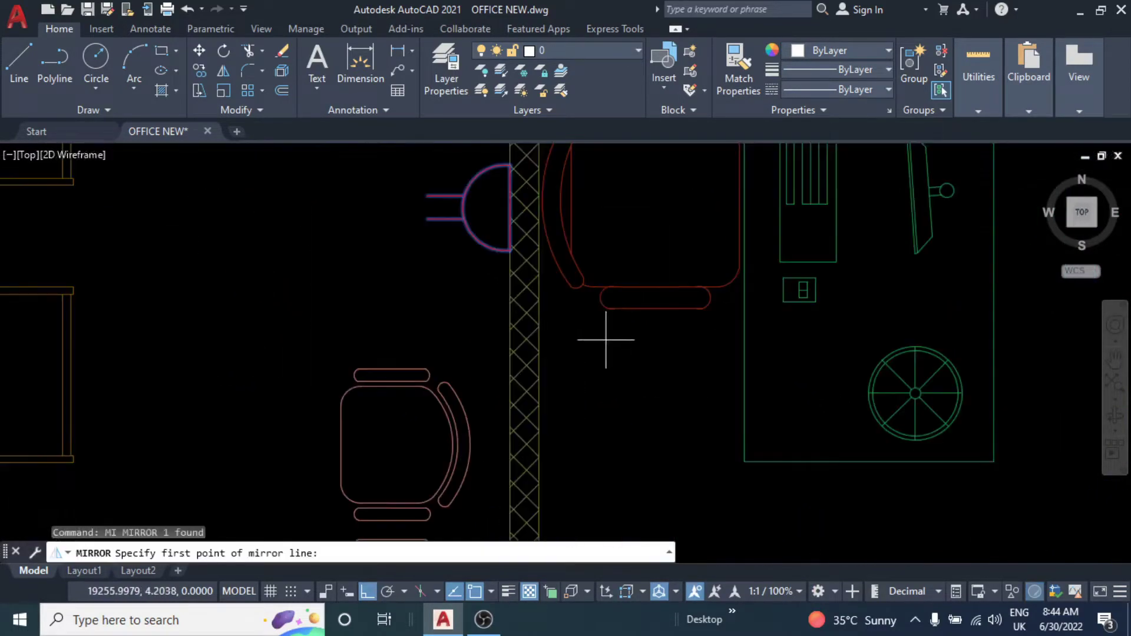
{"action": "left_click", "coordinate": [606, 328]}
{"action": "left_click", "coordinate": [601, 395]}
{"action": "key", "text": "Return"}
{"action": "key", "text": "Escape"}
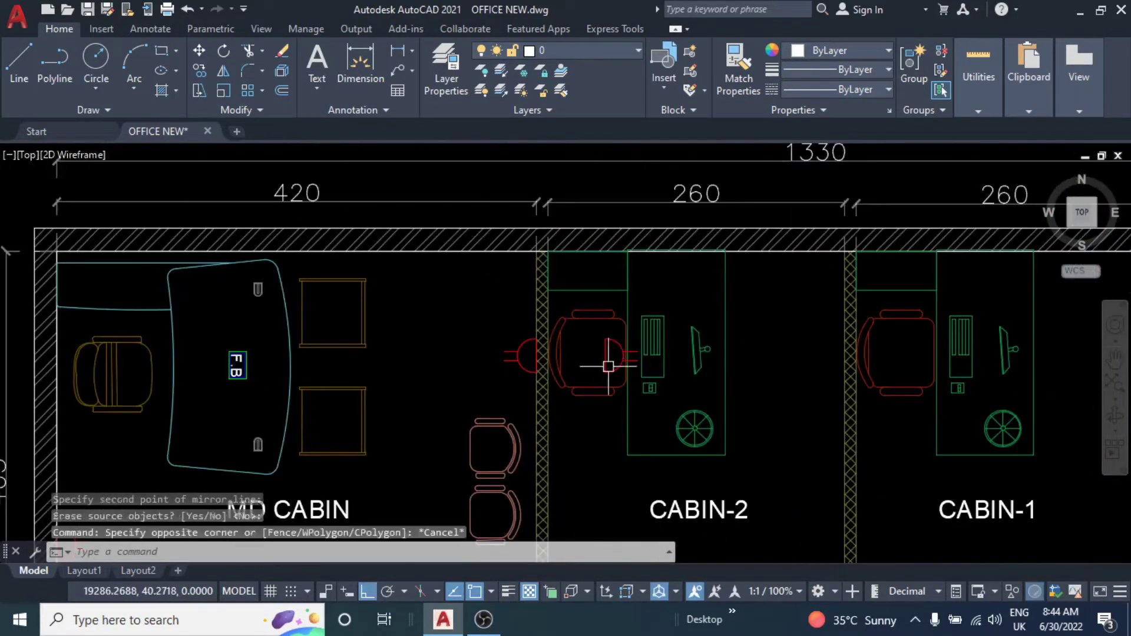
Rotate the socket by the CABIN-2 chair so it faces downward.
{"action": "middle_click_drag", "start_coordinate": [597, 359], "coordinate": [545, 328]}
{"action": "type", "text": "r"}
{"action": "key", "text": "Return"}
{"action": "left_click", "coordinate": [548, 329]}
{"action": "left_click", "coordinate": [528, 439]}
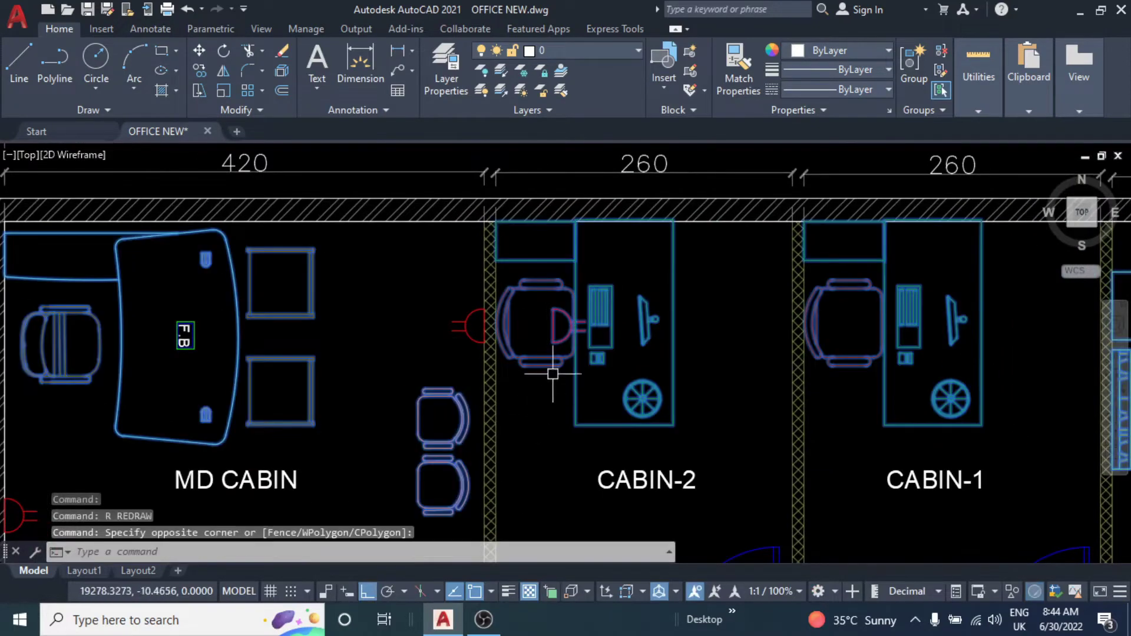
{"action": "key", "text": "Escape"}
{"action": "key", "text": "Escape"}
{"action": "type", "text": "R"}
{"action": "key", "text": "Return"}
{"action": "left_click", "coordinate": [533, 324]}
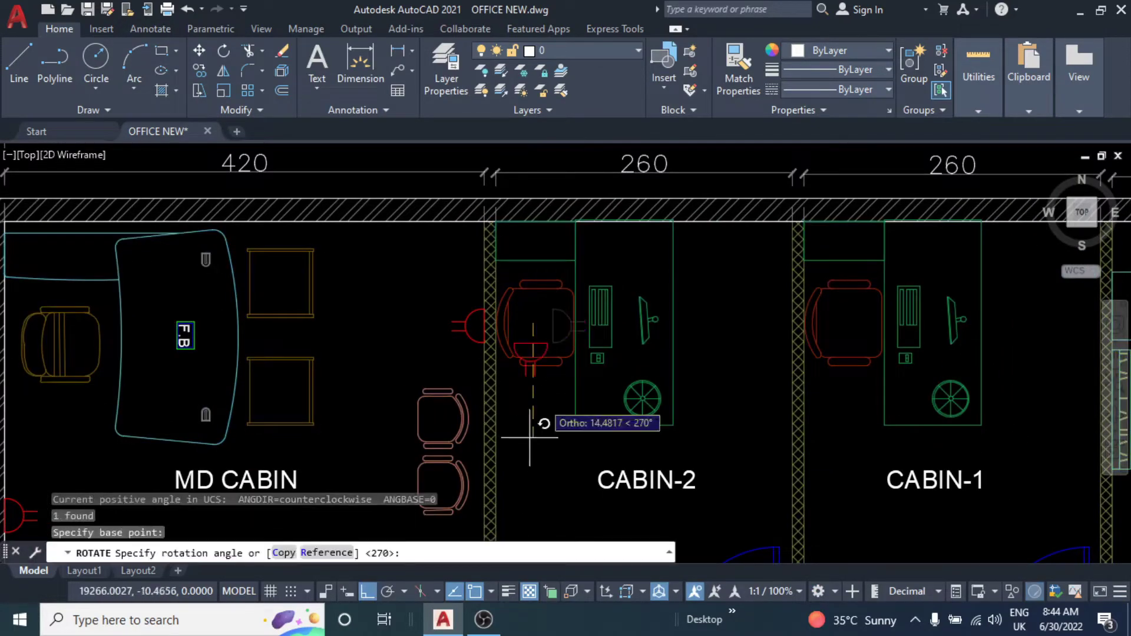
{"action": "left_click", "coordinate": [530, 424]}
Move the socket against the CABIN-2 top wall.
{"action": "type", "text": "m"}
{"action": "key", "text": "Return"}
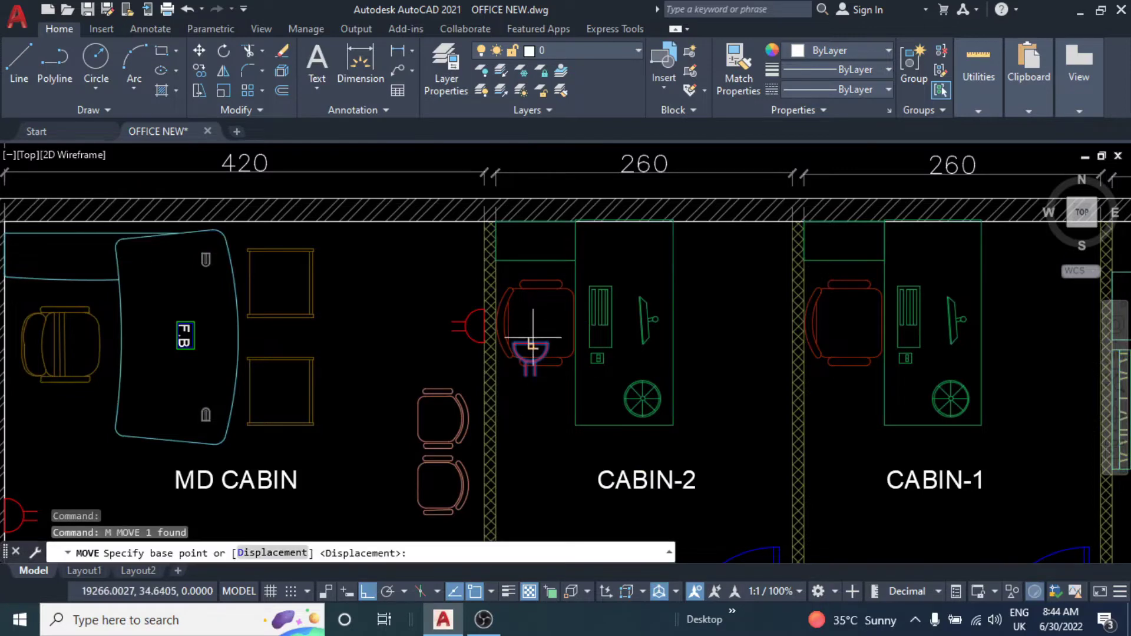
{"action": "left_click", "coordinate": [531, 343]}
{"action": "scroll", "coordinate": [530, 343], "scroll_direction": "up", "scroll_amount": 3}
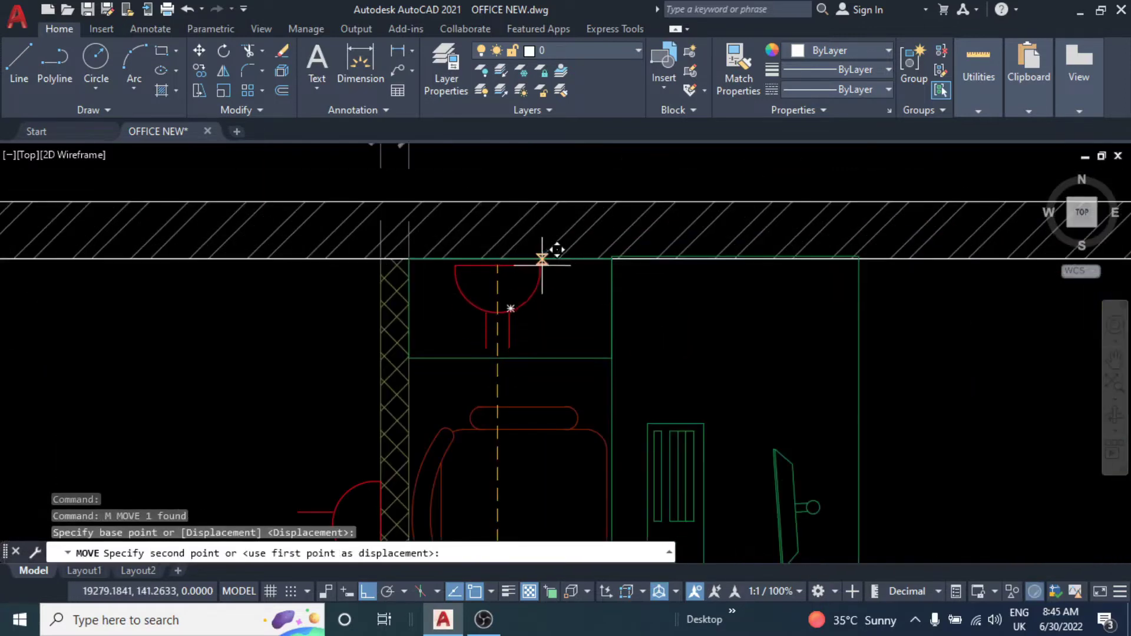
{"action": "left_click", "coordinate": [548, 230]}
{"action": "scroll", "coordinate": [548, 230], "scroll_direction": "down", "scroll_amount": 3}
{"action": "key", "text": "Escape"}
{"action": "key", "text": "Escape"}
Copy the CABIN-2 socket onto the CABIN-1 and reception top walls.
{"action": "middle_click_drag", "start_coordinate": [516, 317], "coordinate": [454, 332]}
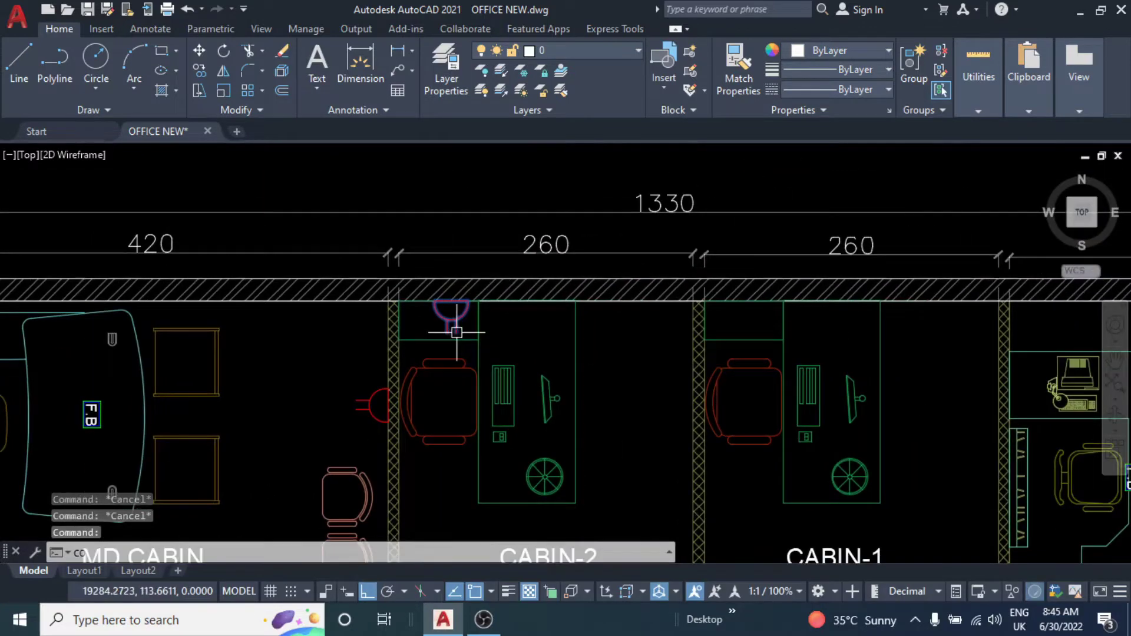
{"action": "left_click", "coordinate": [457, 332]}
{"action": "type", "text": "co"}
{"action": "key", "text": "Return"}
{"action": "left_click", "coordinate": [451, 302]}
{"action": "left_click", "coordinate": [758, 297]}
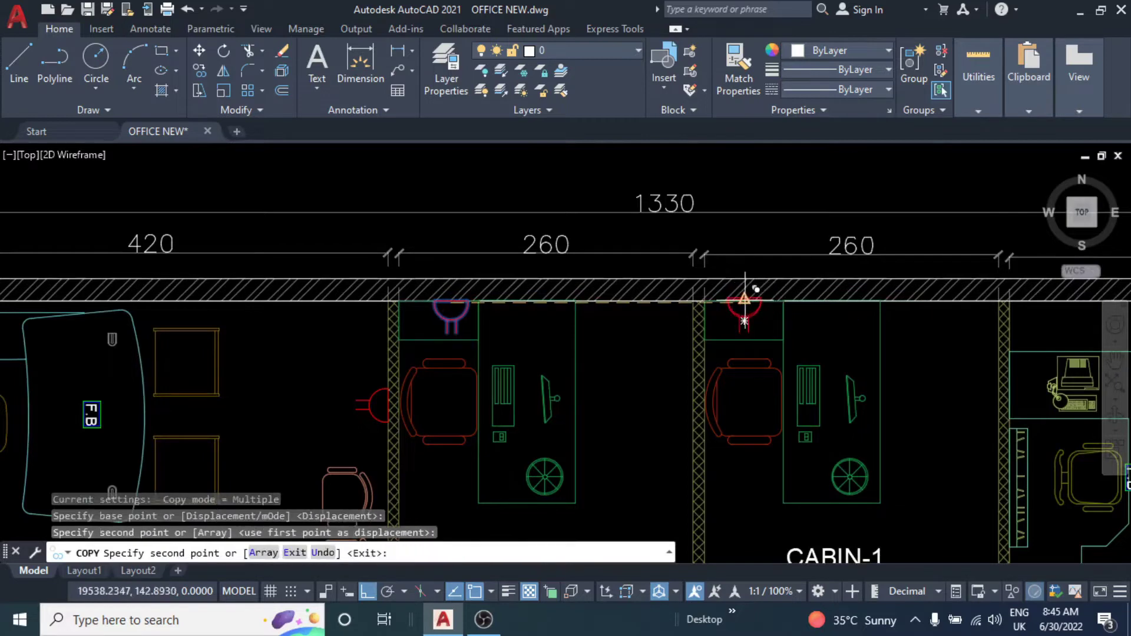
{"action": "scroll", "coordinate": [731, 324], "scroll_direction": "down", "scroll_amount": 5}
{"action": "scroll", "coordinate": [716, 282], "scroll_direction": "up", "scroll_amount": 7}
{"action": "scroll", "coordinate": [563, 272], "scroll_direction": "down", "scroll_amount": 4}
{"action": "scroll", "coordinate": [684, 267], "scroll_direction": "up", "scroll_amount": 4}
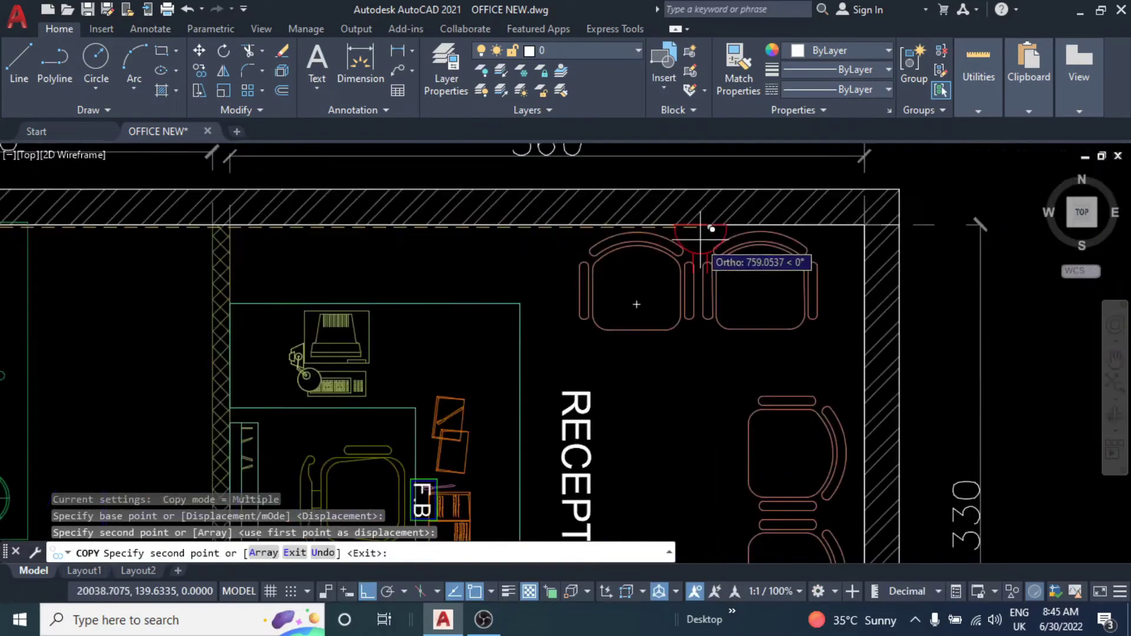
{"action": "left_click", "coordinate": [702, 224]}
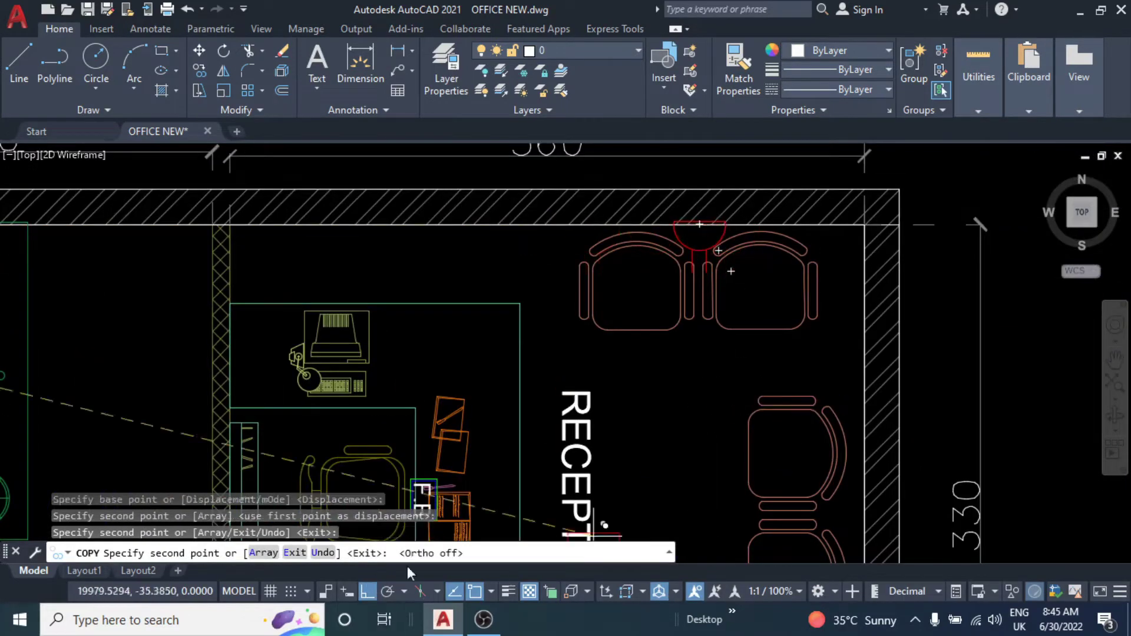
{"action": "middle_click_drag", "start_coordinate": [734, 498], "coordinate": [660, 239]}
{"action": "key", "text": "Escape"}
Rotate the reception socket to its new orientation.
{"action": "left_click", "coordinate": [613, 246]}
{"action": "type", "text": "R"}
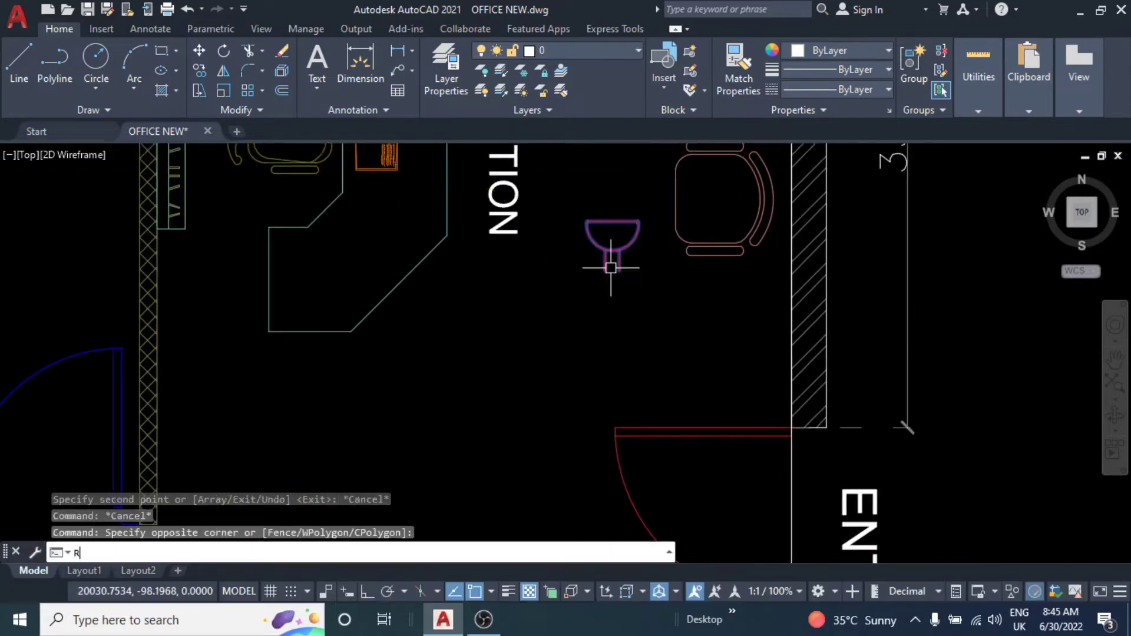
{"action": "key", "text": "Return"}
{"action": "left_click", "coordinate": [612, 224]}
{"action": "left_click", "coordinate": [645, 291]}
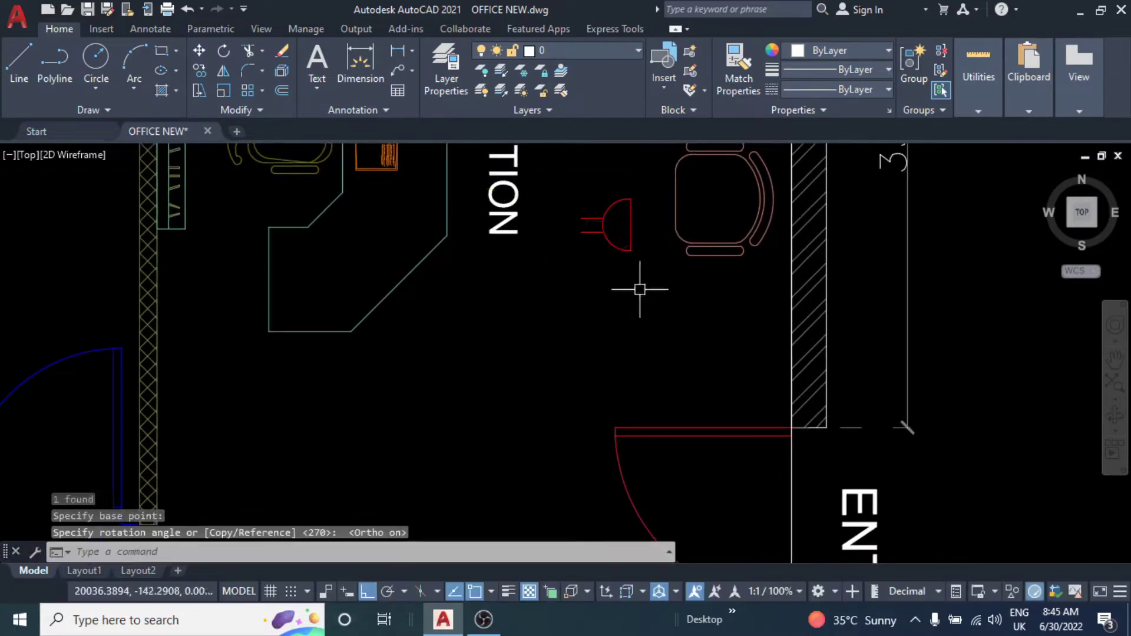
{"action": "middle_click_drag", "start_coordinate": [644, 291], "coordinate": [586, 379]}
{"action": "left_click_drag", "start_coordinate": [598, 412], "coordinate": [569, 384]}
Move the reception socket near the seating and view the whole office plan.
{"action": "type", "text": "M"}
{"action": "key", "text": "Return"}
{"action": "left_click", "coordinate": [583, 373]}
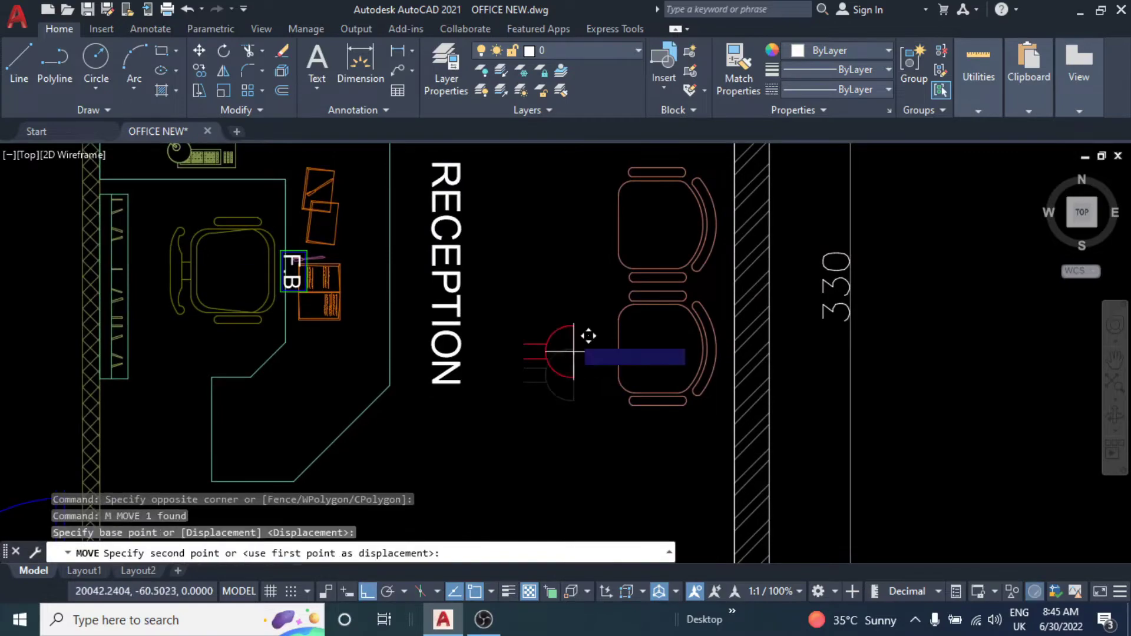
{"action": "middle_click_drag", "start_coordinate": [689, 268], "coordinate": [639, 351]}
{"action": "key", "text": "Escape"}
{"action": "key", "text": "Escape"}
{"action": "scroll", "coordinate": [698, 340], "scroll_direction": "down", "scroll_amount": 3}
{"action": "scroll", "coordinate": [562, 358], "scroll_direction": "down", "scroll_amount": 2}
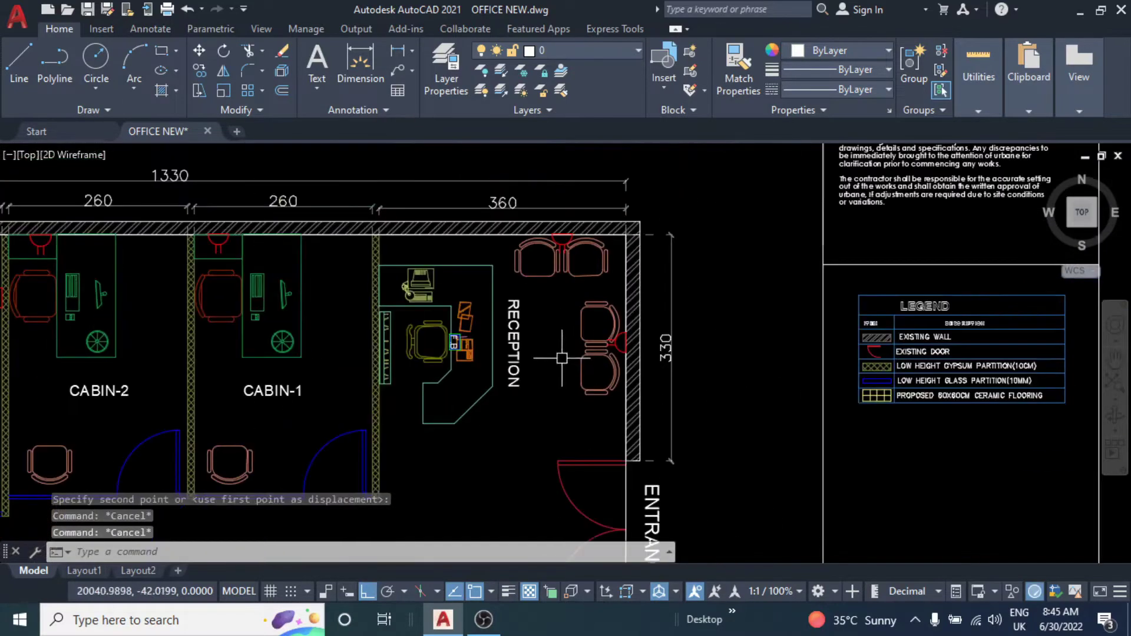
{"action": "middle_click_drag", "start_coordinate": [739, 411], "coordinate": [731, 289]}
{"action": "scroll", "coordinate": [570, 280], "scroll_direction": "down", "scroll_amount": 2}
Copy the reception socket onto the pantry's right wall.
{"action": "middle_click_drag", "start_coordinate": [456, 283], "coordinate": [571, 283]}
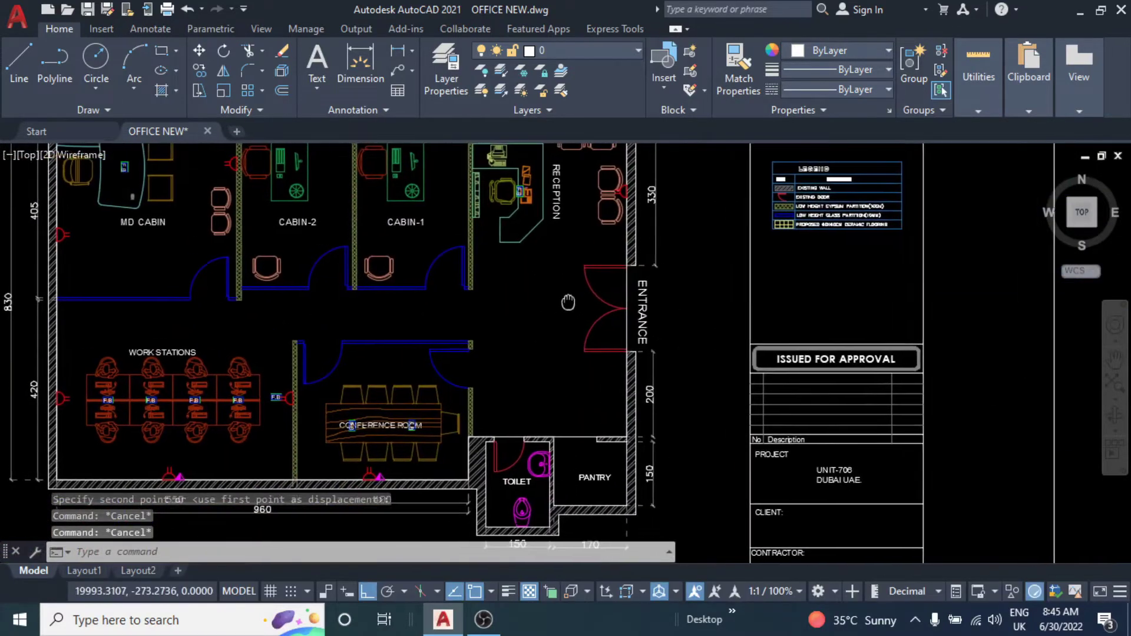
{"action": "middle_click_drag", "start_coordinate": [571, 322], "coordinate": [560, 412]}
{"action": "scroll", "coordinate": [610, 294], "scroll_direction": "up", "scroll_amount": 5}
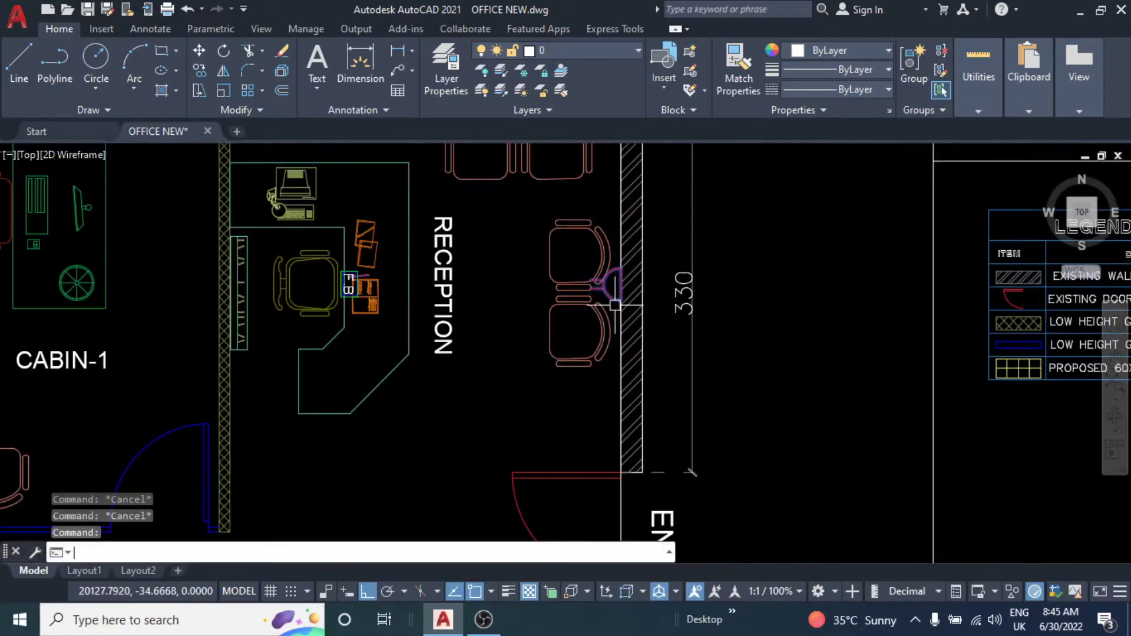
{"action": "type", "text": "co"}
{"action": "key", "text": "Return"}
{"action": "scroll", "coordinate": [619, 283], "scroll_direction": "up", "scroll_amount": 2}
{"action": "left_click", "coordinate": [619, 280]}
{"action": "scroll", "coordinate": [594, 366], "scroll_direction": "down", "scroll_amount": 4}
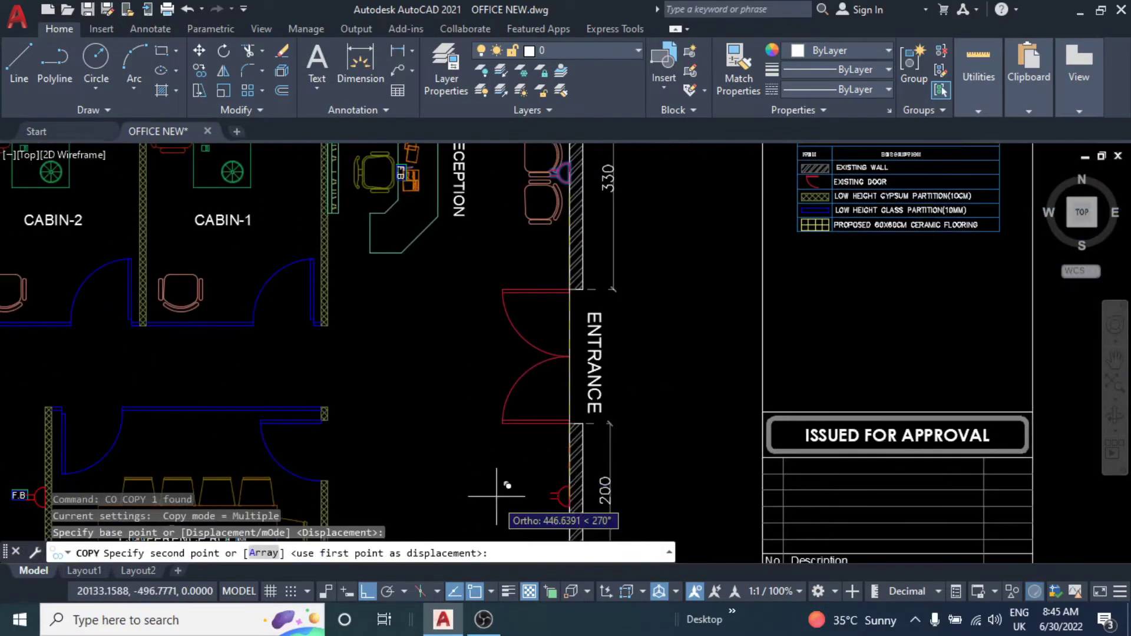
{"action": "middle_click_drag", "start_coordinate": [505, 480], "coordinate": [566, 300]}
{"action": "scroll", "coordinate": [568, 324], "scroll_direction": "up", "scroll_amount": 4}
{"action": "left_click", "coordinate": [607, 329]}
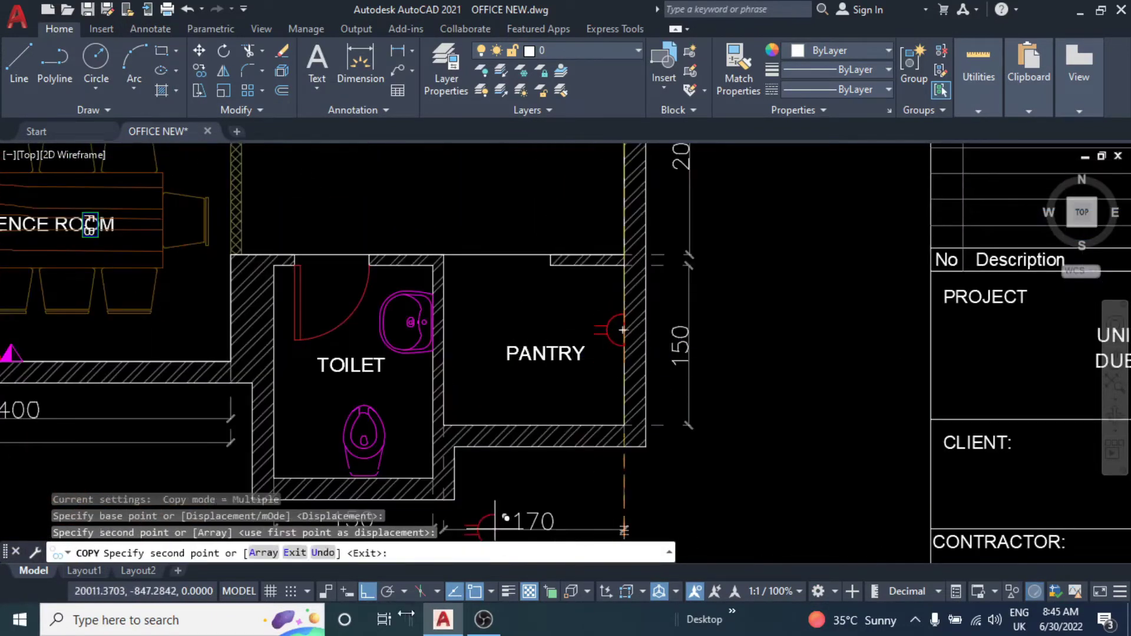
Pan around the plan toward the conference room and end the copy command.
{"action": "scroll", "coordinate": [616, 333], "scroll_direction": "down", "scroll_amount": 2}
{"action": "mouse_move", "coordinate": [335, 319]}
{"action": "middle_mouse_down"}
{"action": "mouse_move", "coordinate": [616, 333]}
{"action": "mouse_move", "coordinate": [648, 406]}
{"action": "middle_mouse_up"}
{"action": "scroll", "coordinate": [660, 233], "scroll_direction": "down", "scroll_amount": 4}
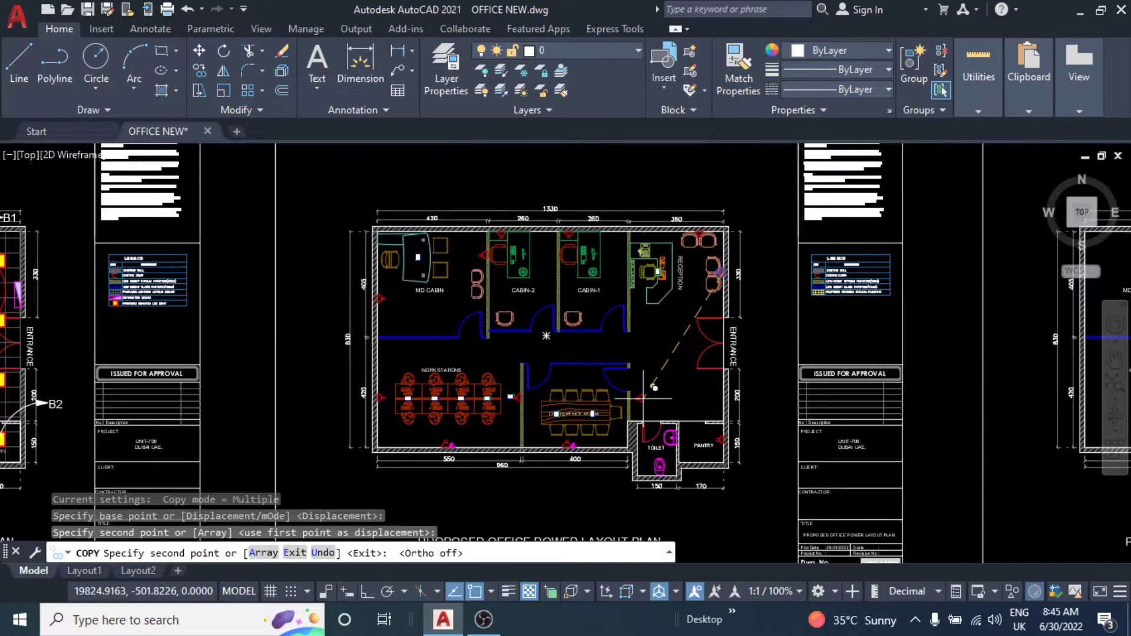
{"action": "scroll", "coordinate": [648, 382], "scroll_direction": "up", "scroll_amount": 3}
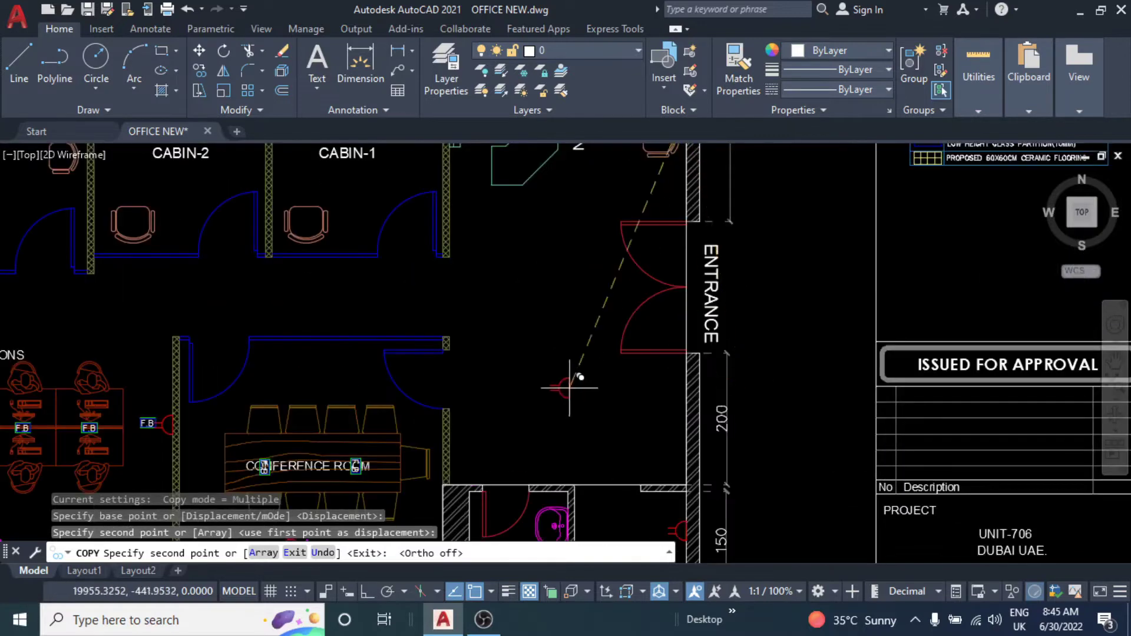
{"action": "scroll", "coordinate": [575, 383], "scroll_direction": "down", "scroll_amount": 1}
{"action": "scroll", "coordinate": [612, 360], "scroll_direction": "down", "scroll_amount": 2}
{"action": "scroll", "coordinate": [672, 429], "scroll_direction": "up", "scroll_amount": 2}
{"action": "scroll", "coordinate": [671, 429], "scroll_direction": "up", "scroll_amount": 1}
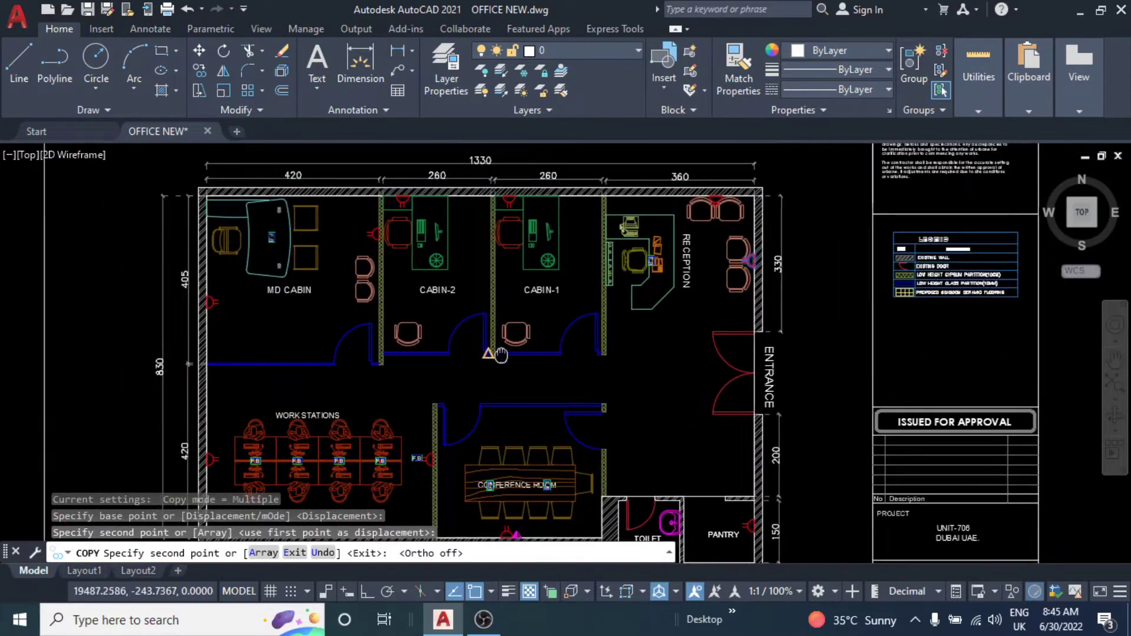
{"action": "scroll", "coordinate": [612, 315], "scroll_direction": "down", "scroll_amount": 1}
{"action": "key", "text": "Escape"}
{"action": "key", "text": "Escape"}
Erase the workstation furniture block from the plan.
{"action": "scroll", "coordinate": [518, 399], "scroll_direction": "up", "scroll_amount": 2}
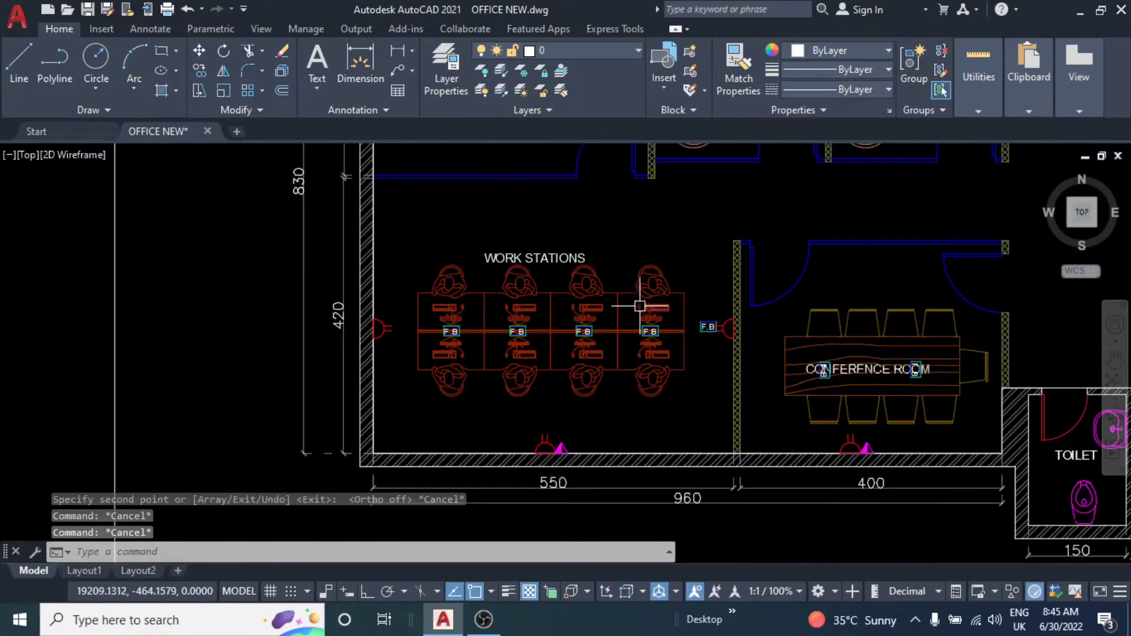
{"action": "middle_click_drag", "start_coordinate": [645, 304], "coordinate": [512, 327]}
{"action": "left_click", "coordinate": [512, 326]}
{"action": "type", "text": "e"}
{"action": "key", "text": "Return"}
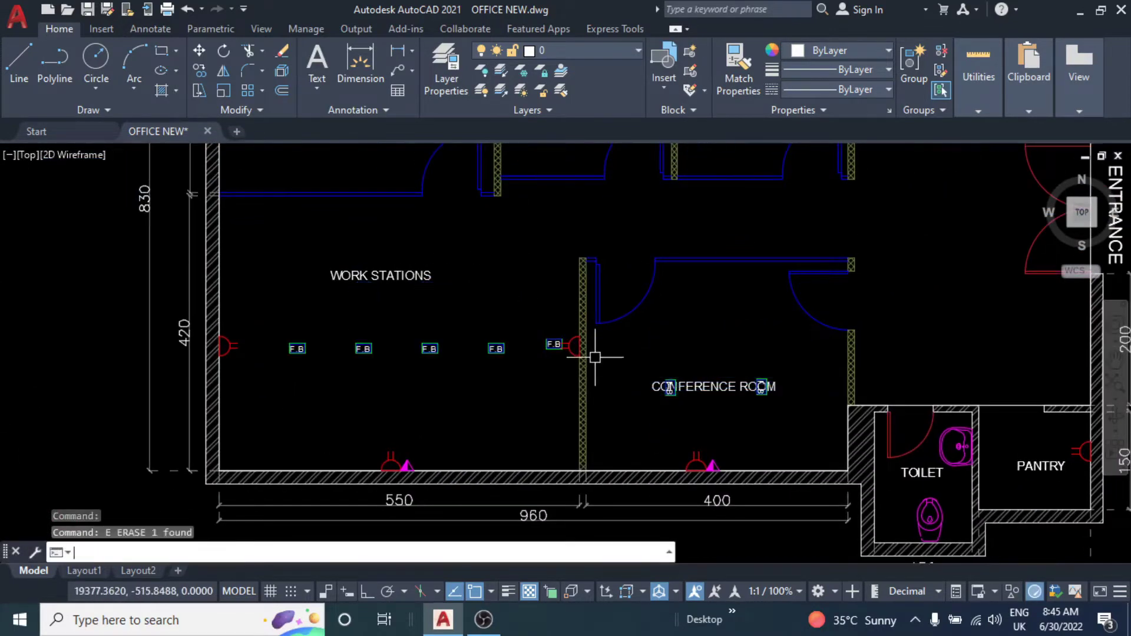
Erase the F.B floor box and socket at the conference-room partition.
{"action": "scroll", "coordinate": [591, 355], "scroll_direction": "up", "scroll_amount": 3}
{"action": "left_click", "coordinate": [581, 308]}
{"action": "left_click", "coordinate": [519, 389]}
{"action": "type", "text": "e"}
{"action": "key", "text": "Return"}
Move the CONFERENCE ROOM label higher within the room.
{"action": "scroll", "coordinate": [519, 308], "scroll_direction": "down", "scroll_amount": 5}
{"action": "scroll", "coordinate": [690, 336], "scroll_direction": "up", "scroll_amount": 3}
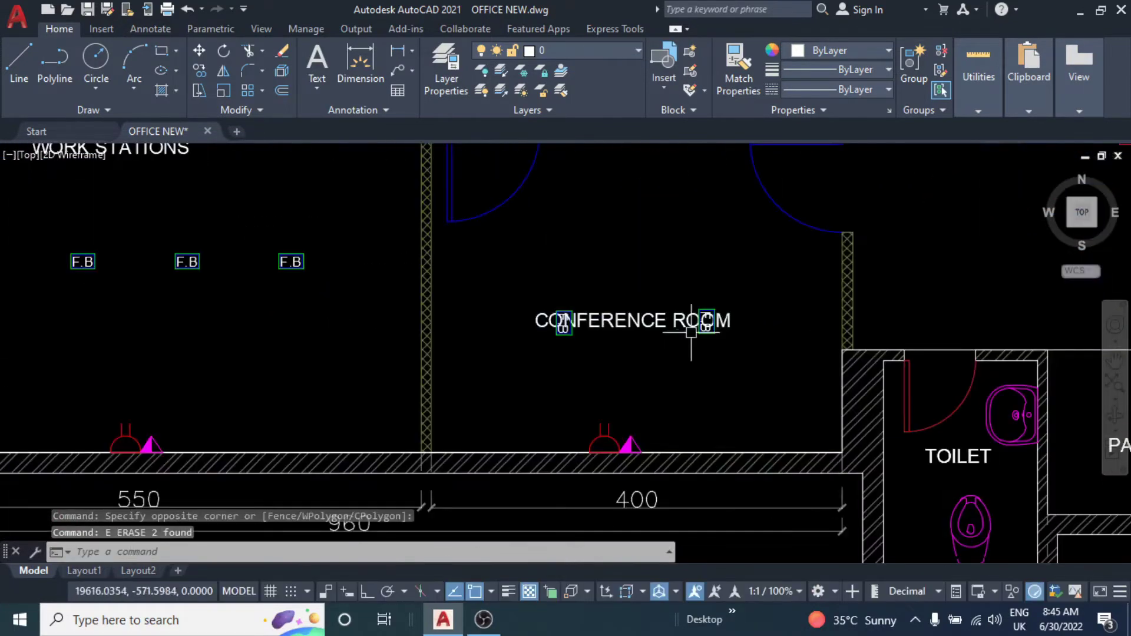
{"action": "scroll", "coordinate": [627, 384], "scroll_direction": "up", "scroll_amount": 2}
{"action": "left_click", "coordinate": [640, 364]}
{"action": "type", "text": "m"}
{"action": "key", "text": "Return"}
{"action": "left_click", "coordinate": [550, 370]}
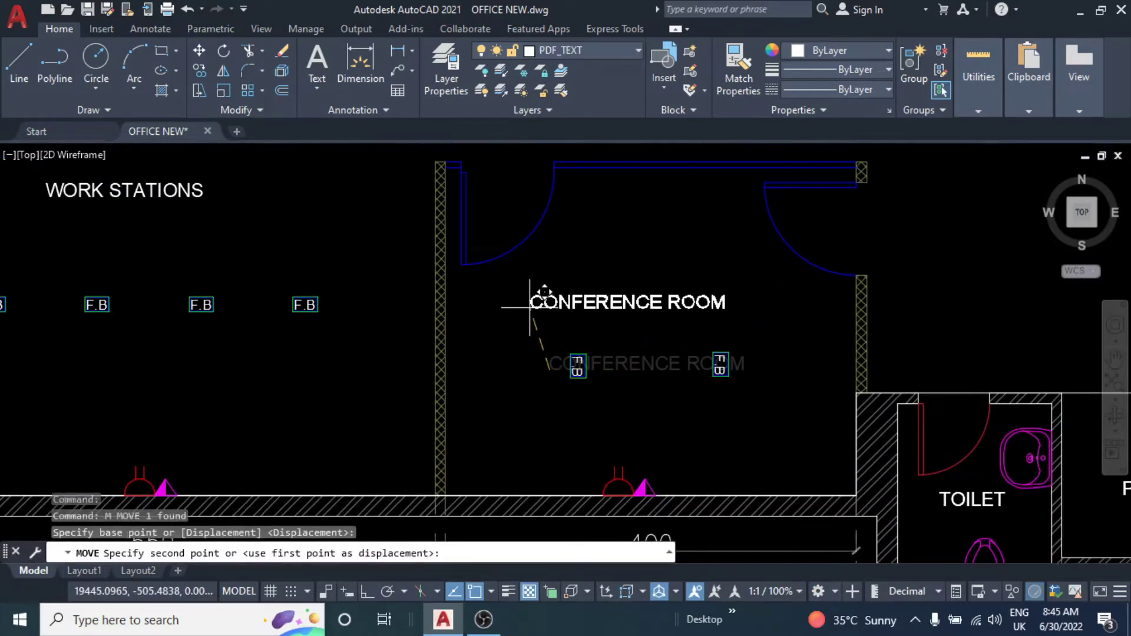
{"action": "left_click", "coordinate": [541, 306]}
{"action": "key", "text": "Escape"}
{"action": "key", "text": "Escape"}
{"action": "key", "text": "Escape"}
{"action": "scroll", "coordinate": [604, 354], "scroll_direction": "down", "scroll_amount": 5}
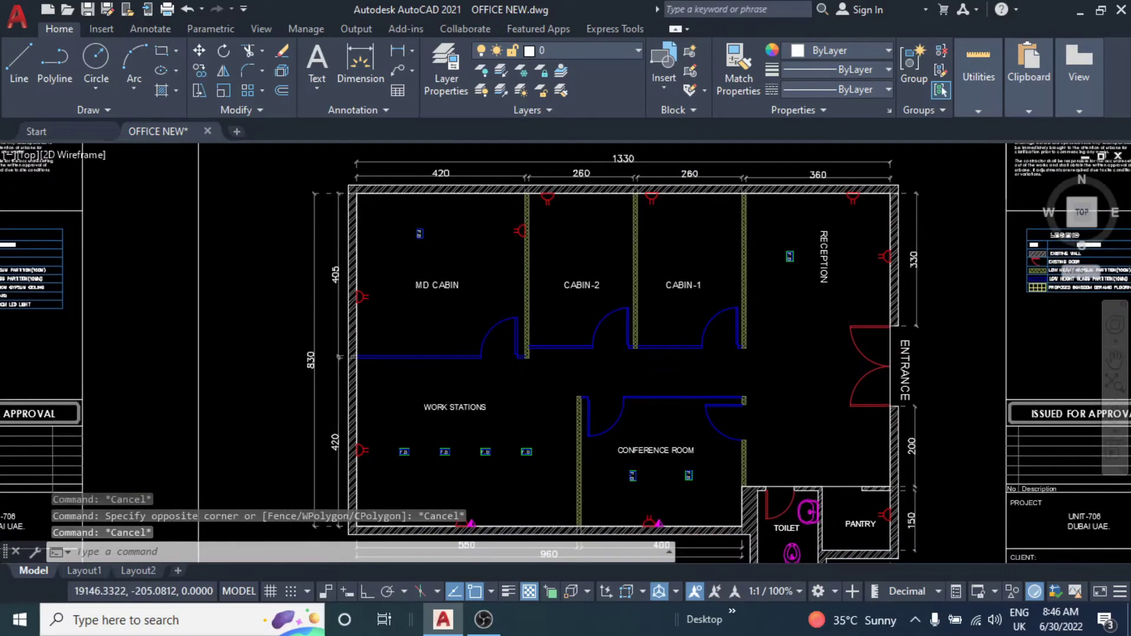
{"action": "scroll", "coordinate": [452, 379], "scroll_direction": "down", "scroll_amount": 5}
Copy the magenta triangle symbol into CABIN-1.
{"action": "scroll", "coordinate": [452, 379], "scroll_direction": "up", "scroll_amount": 5}
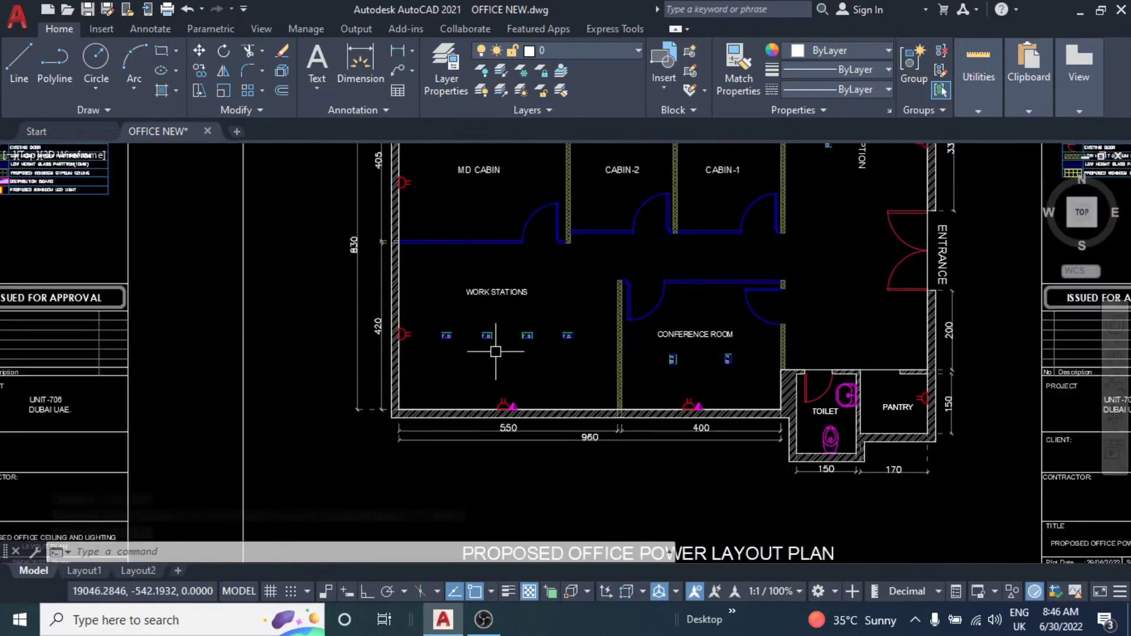
{"action": "scroll", "coordinate": [499, 397], "scroll_direction": "up", "scroll_amount": 5}
{"action": "left_click", "coordinate": [546, 402]}
{"action": "type", "text": "co"}
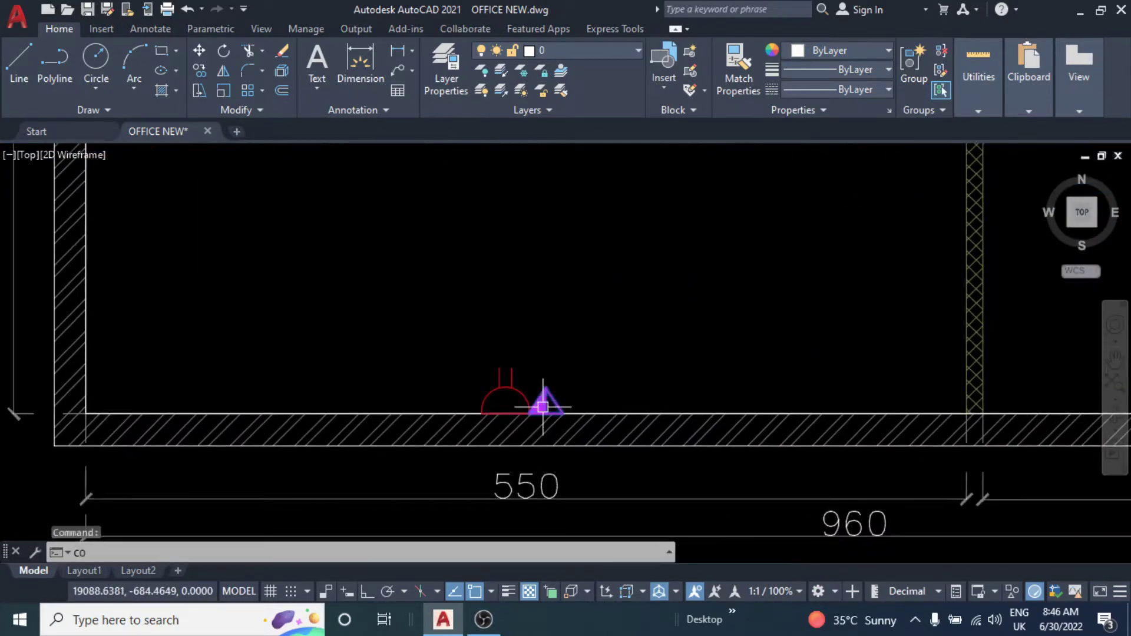
{"action": "key", "text": "Return"}
{"action": "left_click", "coordinate": [546, 402]}
{"action": "scroll", "coordinate": [546, 402], "scroll_direction": "down", "scroll_amount": 3}
{"action": "scroll", "coordinate": [627, 278], "scroll_direction": "up", "scroll_amount": 3}
{"action": "scroll", "coordinate": [753, 278], "scroll_direction": "up", "scroll_amount": 3}
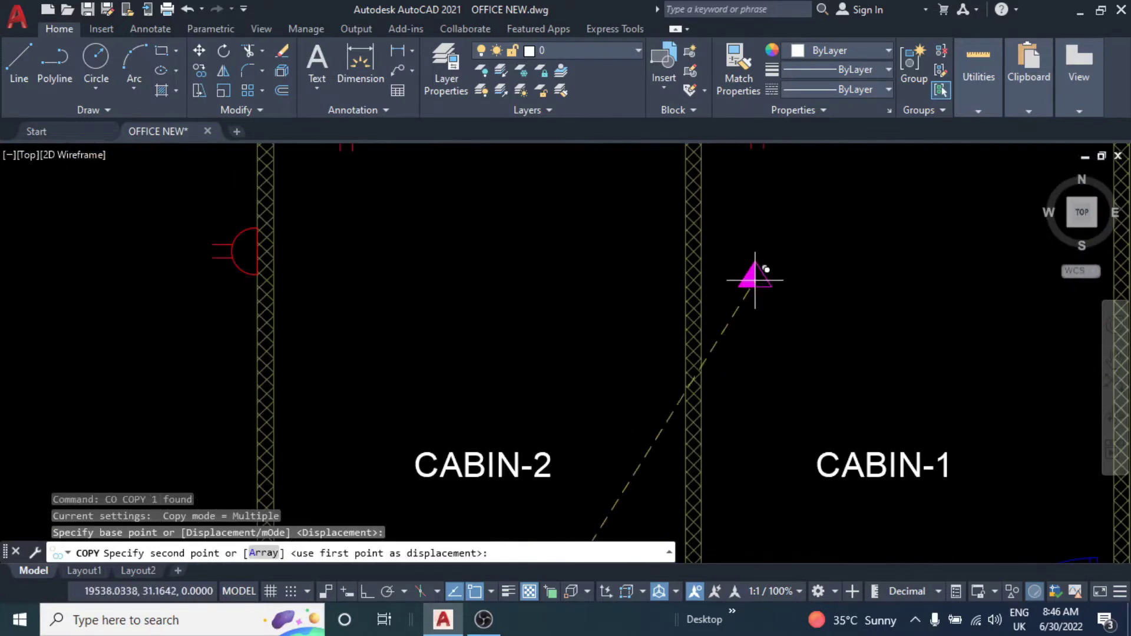
{"action": "left_click", "coordinate": [754, 285]}
{"action": "key", "text": "Escape"}
Try rotating the copied triangle in CABIN-1, then cancel without changes.
{"action": "middle_click_drag", "start_coordinate": [769, 325], "coordinate": [738, 338]}
{"action": "type", "text": "o"}
{"action": "key", "text": "Return"}
{"action": "left_click", "coordinate": [736, 306]}
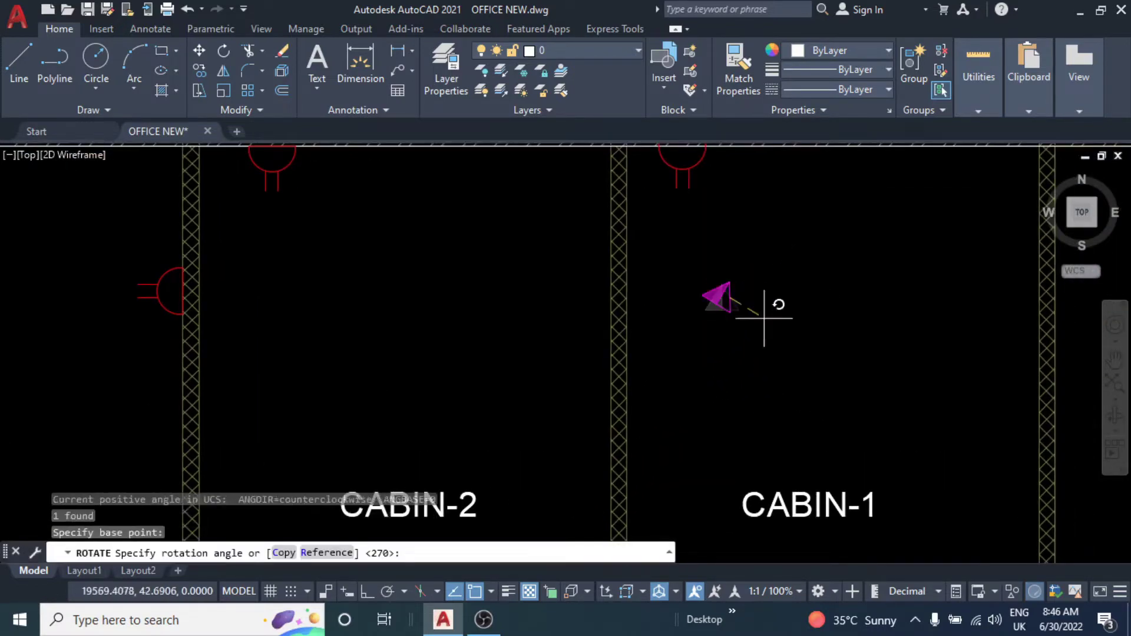
{"action": "key", "text": "Escape"}
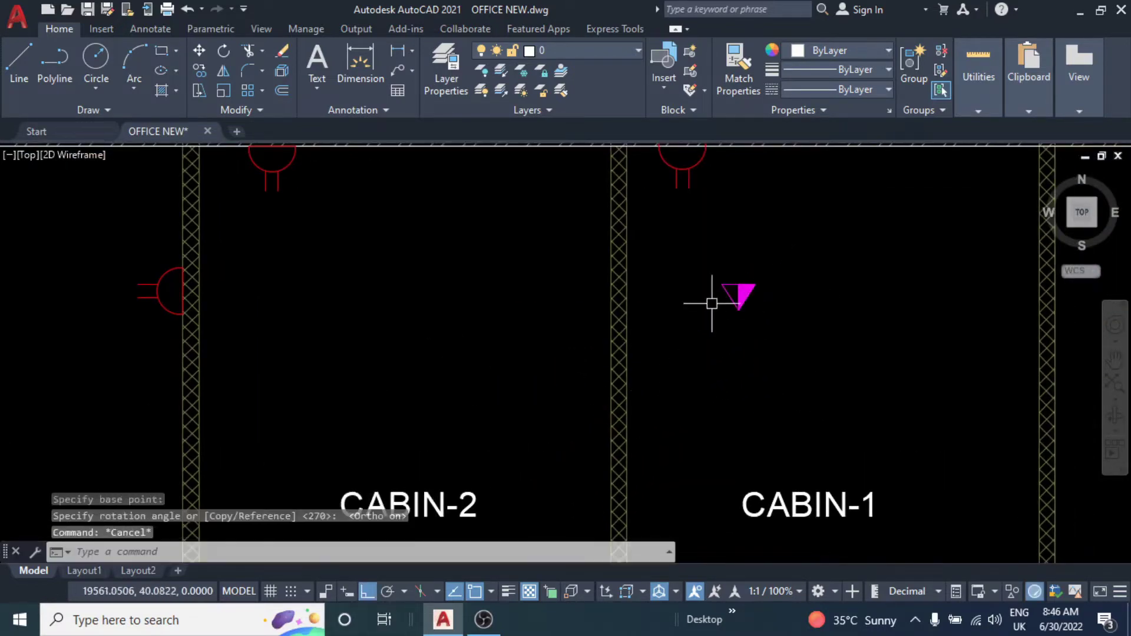
{"action": "left_click", "coordinate": [751, 296]}
{"action": "key", "text": "Escape"}
{"action": "middle_click_drag", "start_coordinate": [751, 296], "coordinate": [730, 374]}
Copy the triangle from CABIN-1 up to the top-wall socket.
{"action": "type", "text": "co"}
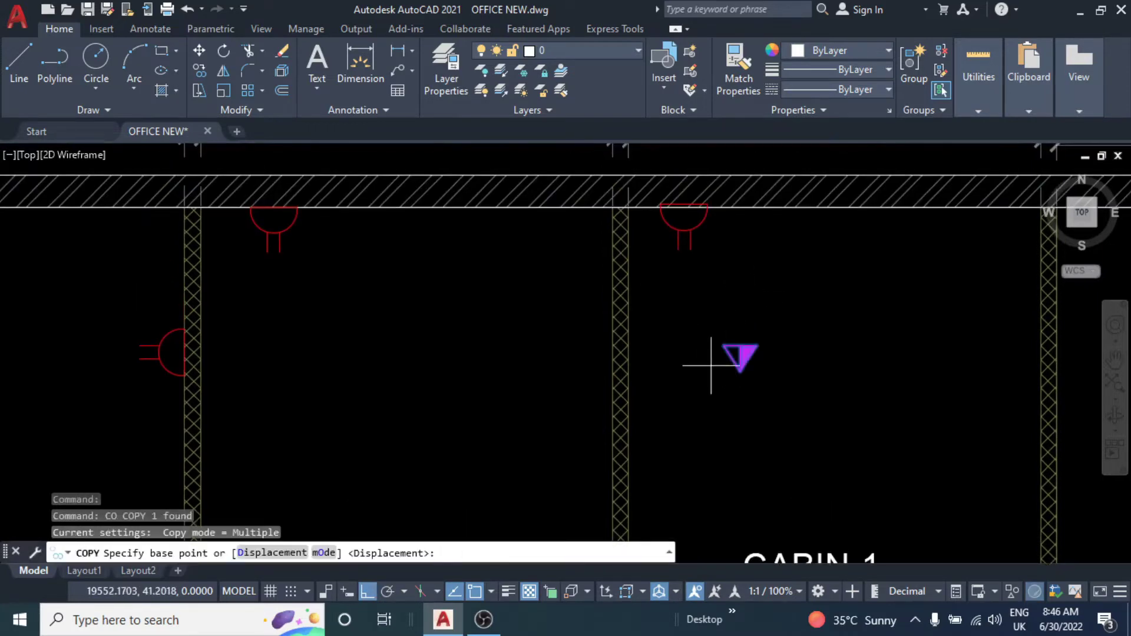
{"action": "left_click", "coordinate": [723, 346]}
{"action": "left_click", "coordinate": [715, 206]}
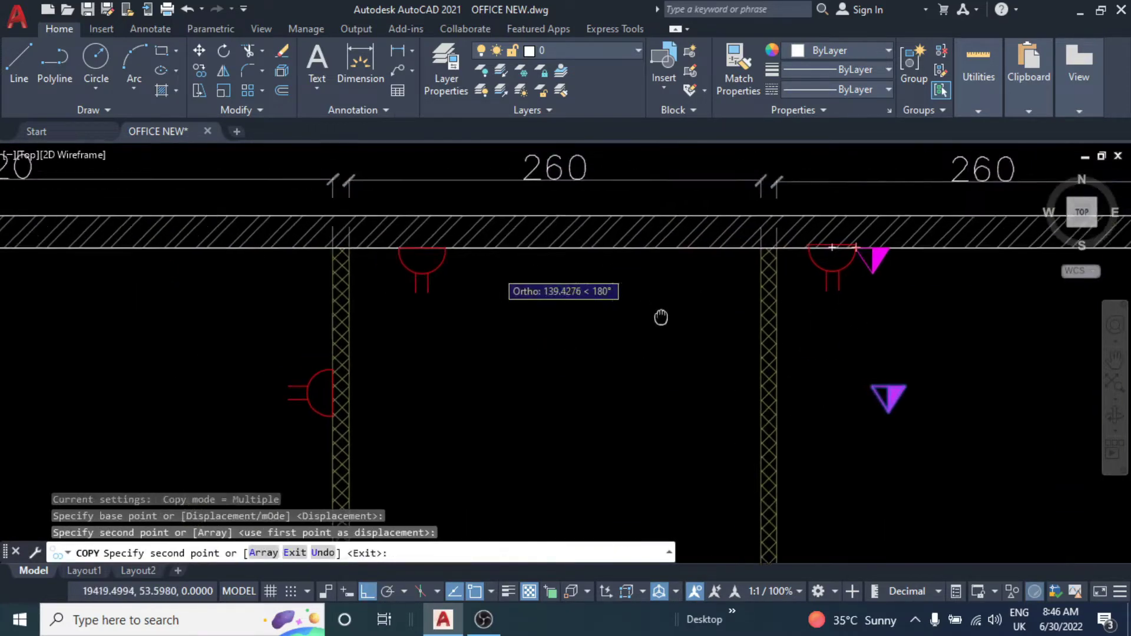
{"action": "scroll", "coordinate": [415, 213], "scroll_direction": "up", "scroll_amount": 3}
{"action": "key", "text": "Escape"}
Move the copied triangle so its top-left corner meets the socket semicircle's end.
{"action": "scroll", "coordinate": [480, 316], "scroll_direction": "up", "scroll_amount": 2}
{"action": "left_click", "coordinate": [480, 315]}
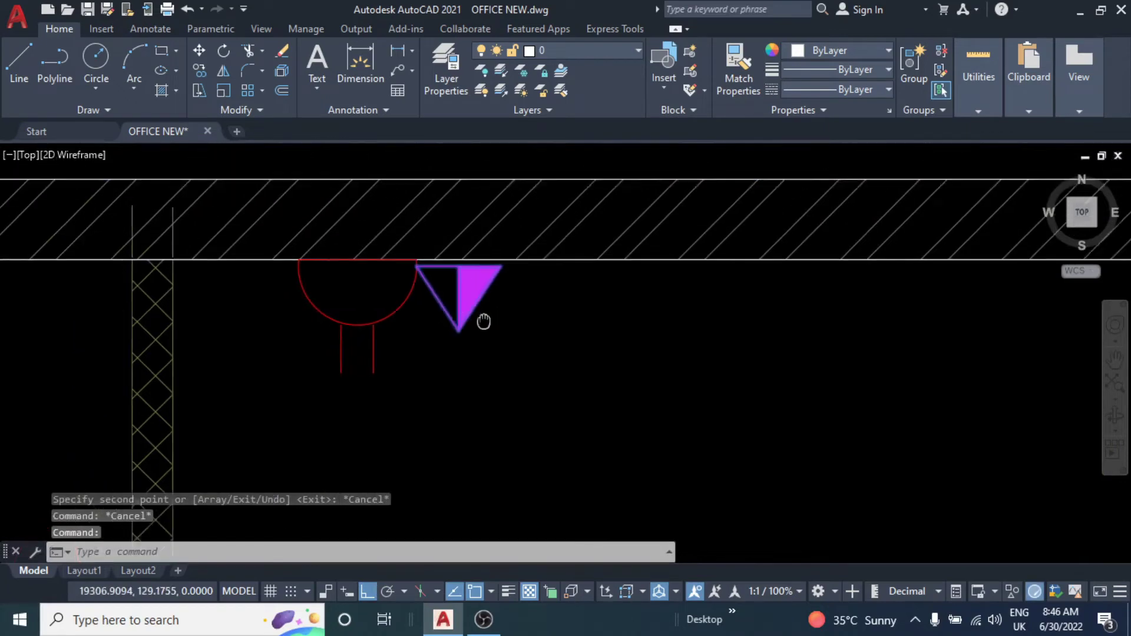
{"action": "type", "text": "m"}
{"action": "key", "text": "Return"}
{"action": "scroll", "coordinate": [412, 295], "scroll_direction": "up", "scroll_amount": 2}
{"action": "left_click", "coordinate": [464, 276]}
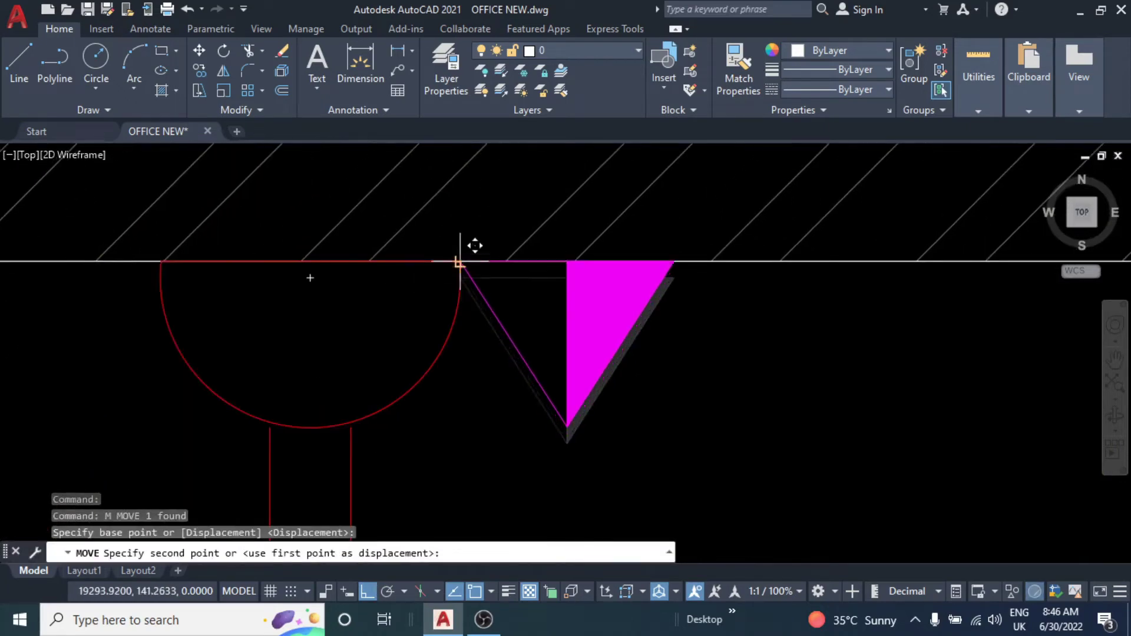
{"action": "left_click", "coordinate": [460, 263]}
{"action": "scroll", "coordinate": [459, 264], "scroll_direction": "down", "scroll_amount": 5}
{"action": "scroll", "coordinate": [422, 318], "scroll_direction": "down", "scroll_amount": 1}
Move the red socket semicircle flush against the triangle.
{"action": "double_click", "coordinate": [536, 396]}
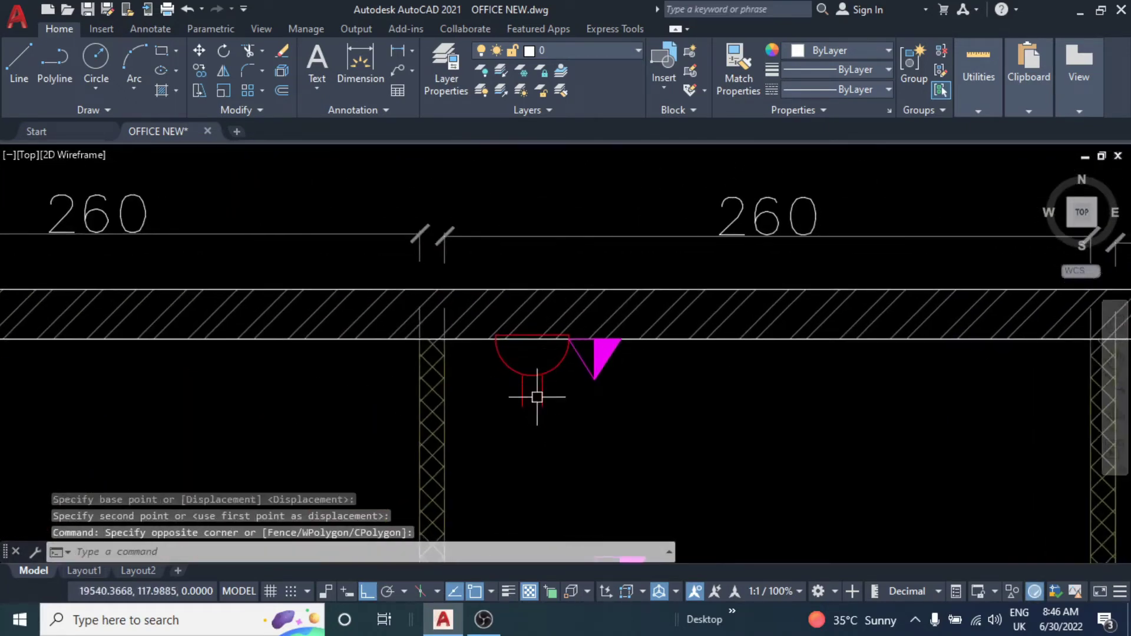
{"action": "type", "text": "m"}
{"action": "key", "text": "Return"}
{"action": "left_click", "coordinate": [565, 359]}
{"action": "key", "text": "Return"}
{"action": "scroll", "coordinate": [554, 338], "scroll_direction": "up", "scroll_amount": 3}
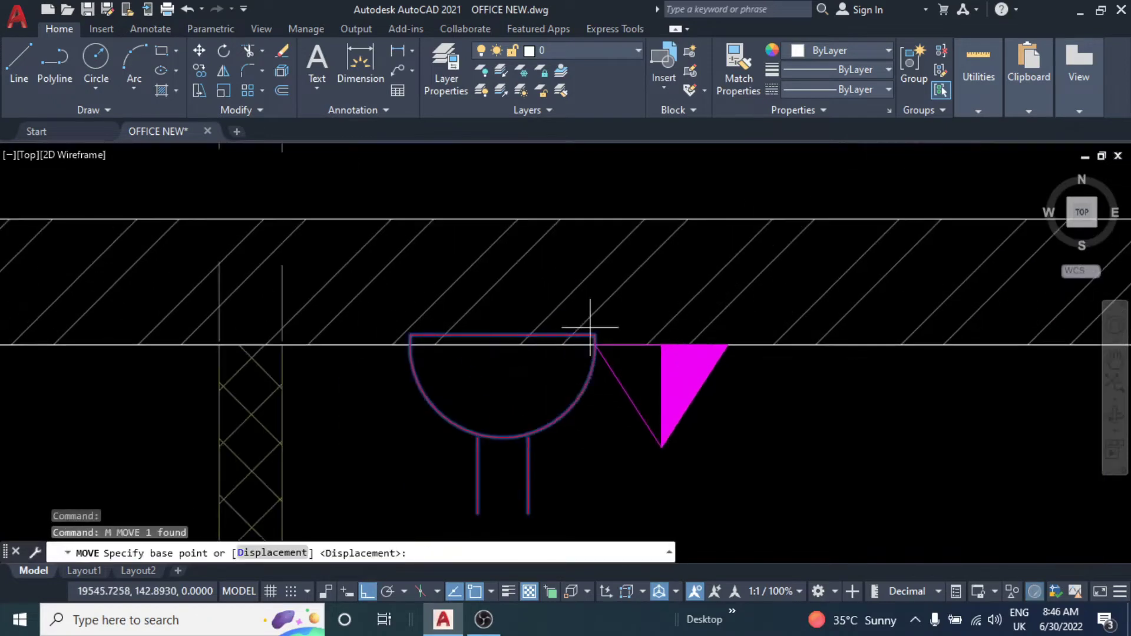
{"action": "left_click", "coordinate": [594, 346]}
{"action": "scroll", "coordinate": [594, 346], "scroll_direction": "down", "scroll_amount": 3}
{"action": "scroll", "coordinate": [530, 318], "scroll_direction": "down", "scroll_amount": 3}
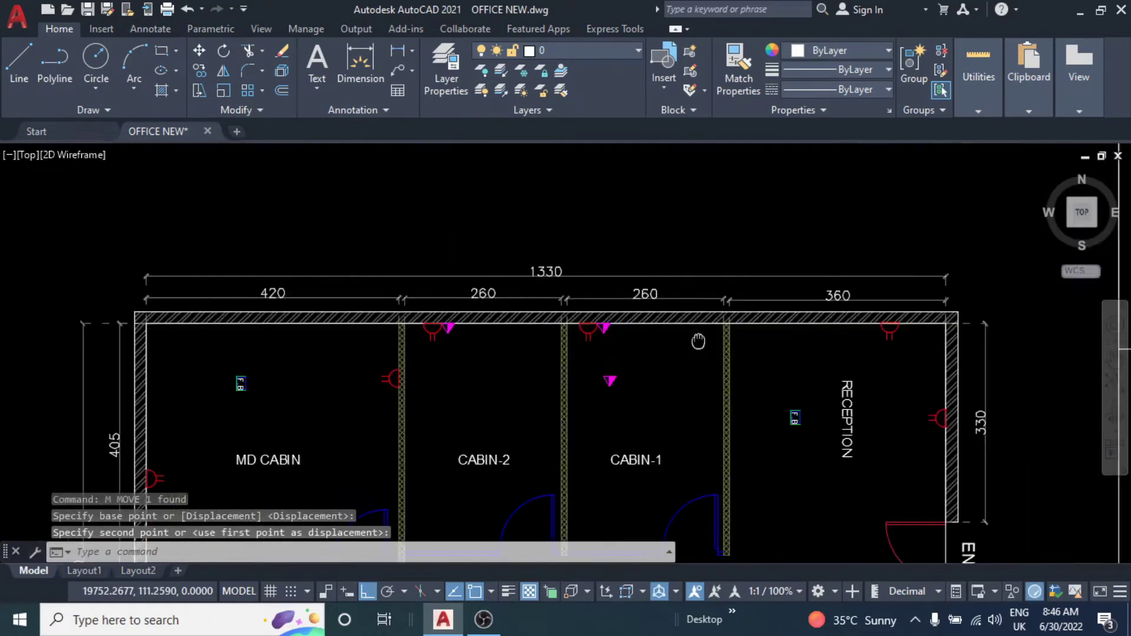
Erase the stray triangle left in CABIN-1.
{"action": "left_click", "coordinate": [428, 323]}
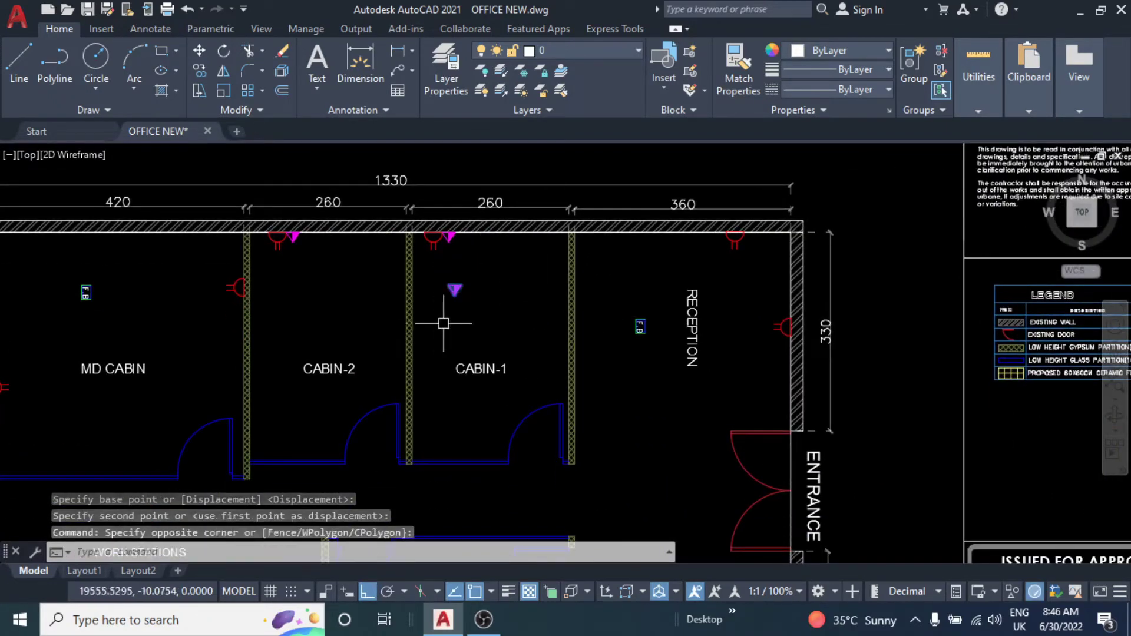
{"action": "type", "text": "e"}
{"action": "key", "text": "Return"}
{"action": "scroll", "coordinate": [460, 330], "scroll_direction": "down", "scroll_amount": 3}
{"action": "scroll", "coordinate": [489, 342], "scroll_direction": "down", "scroll_amount": 1}
{"action": "middle_click_drag", "start_coordinate": [489, 342], "coordinate": [388, 247]}
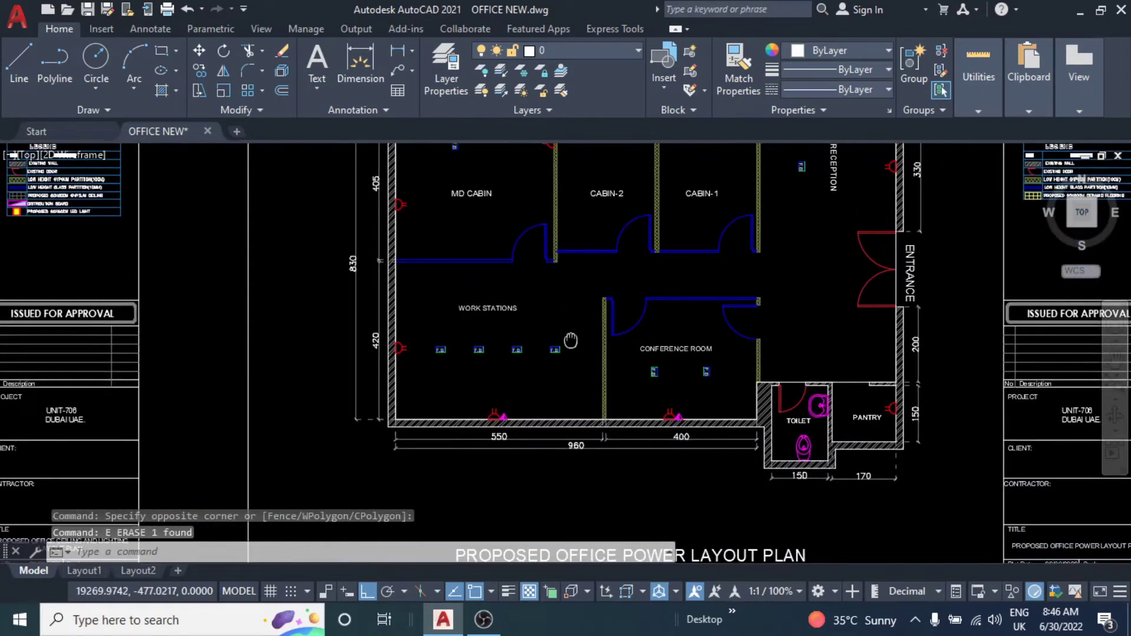
{"action": "middle_click_drag", "start_coordinate": [381, 317], "coordinate": [436, 452]}
{"action": "scroll", "coordinate": [437, 453], "scroll_direction": "down", "scroll_amount": 1}
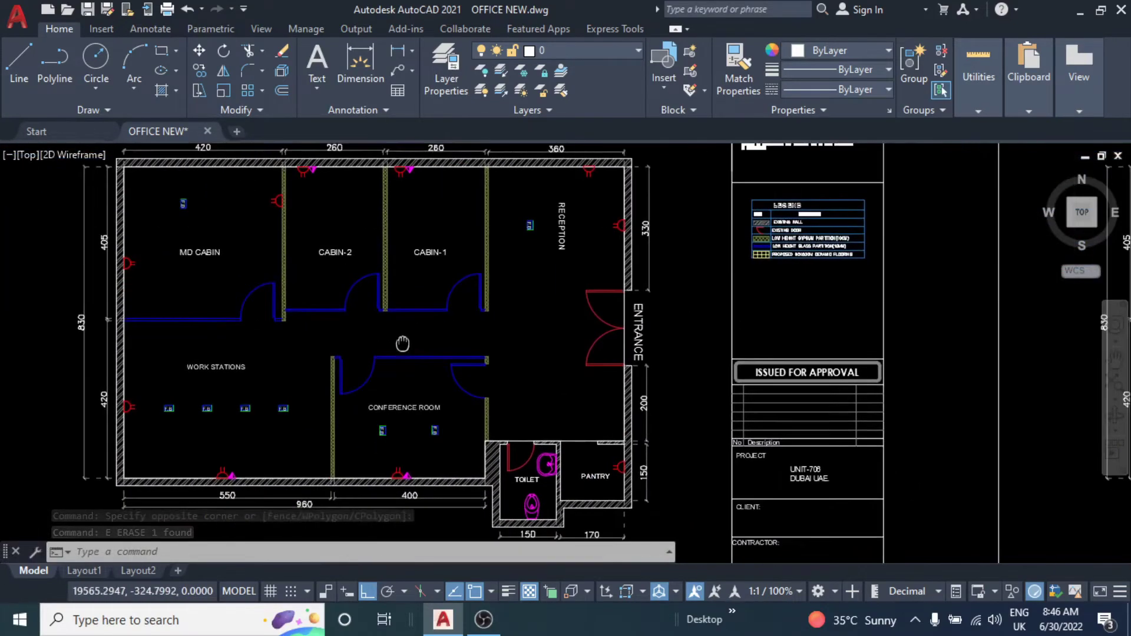
{"action": "scroll", "coordinate": [412, 354], "scroll_direction": "up", "scroll_amount": 1}
{"action": "scroll", "coordinate": [350, 386], "scroll_direction": "up", "scroll_amount": 4}
{"action": "middle_click_drag", "start_coordinate": [302, 385], "coordinate": [382, 375]}
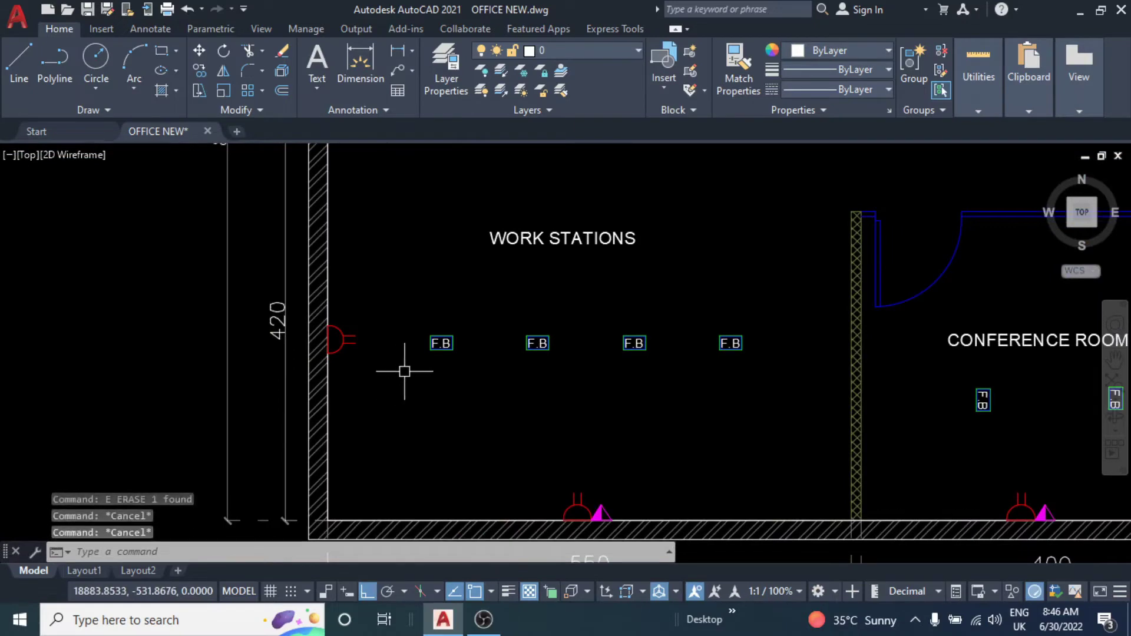
Draw arcs joining two pairs of workstation F.B floor boxes.
{"action": "type", "text": "a"}
{"action": "key", "text": "Return"}
{"action": "scroll", "coordinate": [462, 313], "scroll_direction": "up", "scroll_amount": 3}
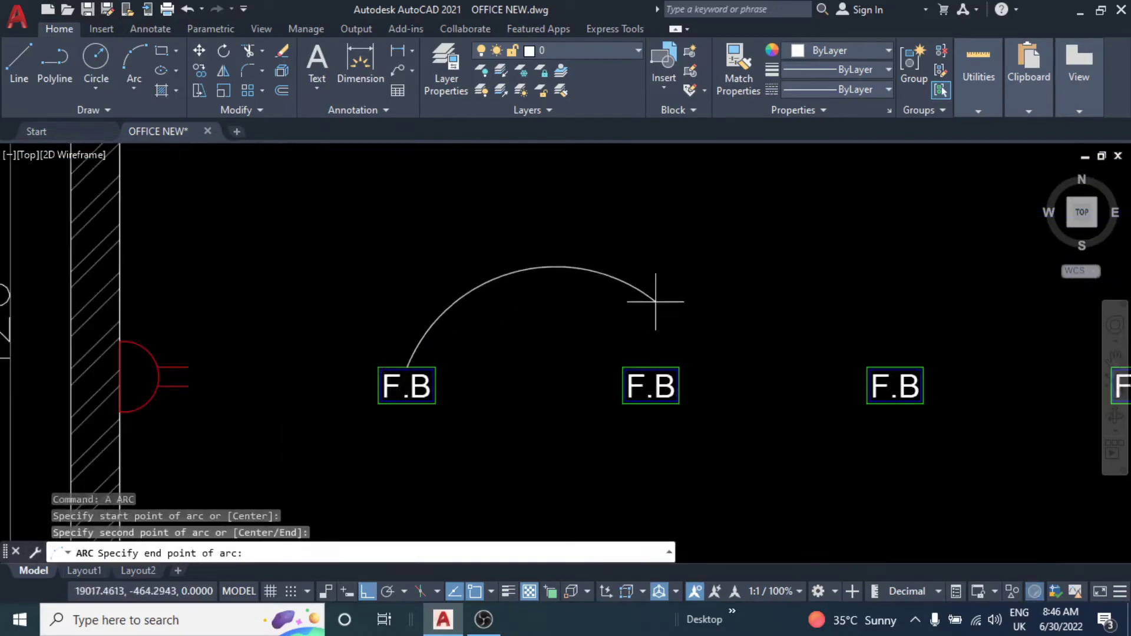
{"action": "left_click", "coordinate": [652, 361]}
{"action": "scroll", "coordinate": [518, 323], "scroll_direction": "down", "scroll_amount": 2}
{"action": "key", "text": "Return"}
{"action": "middle_click_drag", "start_coordinate": [518, 324], "coordinate": [445, 316]}
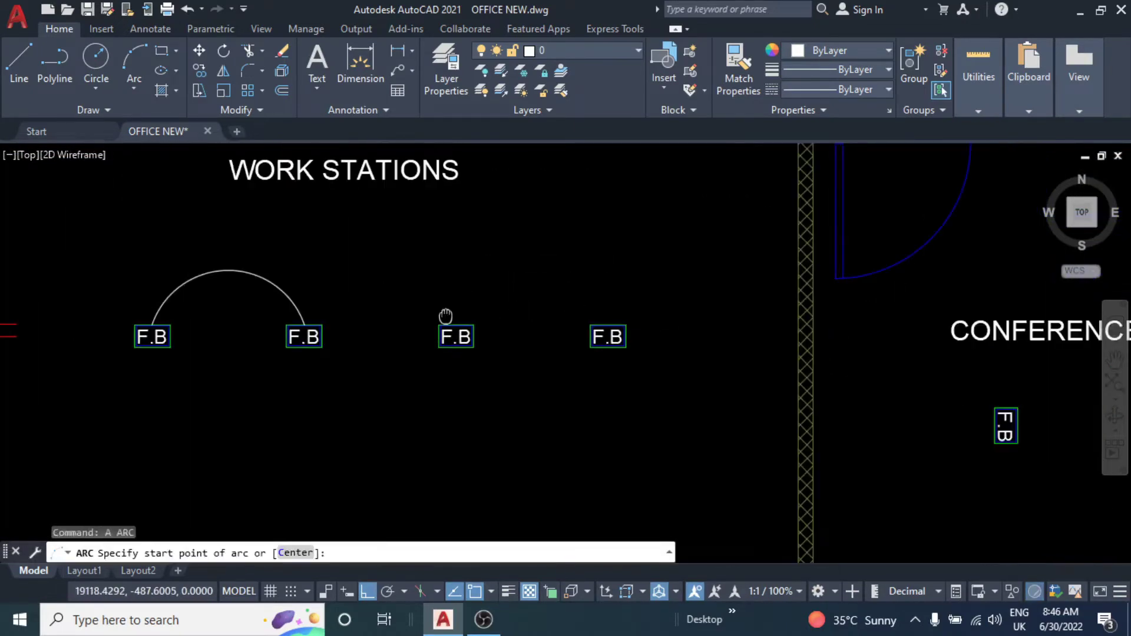
{"action": "left_click", "coordinate": [608, 321]}
{"action": "scroll", "coordinate": [475, 258], "scroll_direction": "down", "scroll_amount": 3}
Draw an arc from the MD CABIN wall socket to the partition wall socket.
{"action": "middle_click_drag", "start_coordinate": [475, 258], "coordinate": [487, 308]}
{"action": "scroll", "coordinate": [508, 402], "scroll_direction": "up", "scroll_amount": 1}
{"action": "type", "text": "A"}
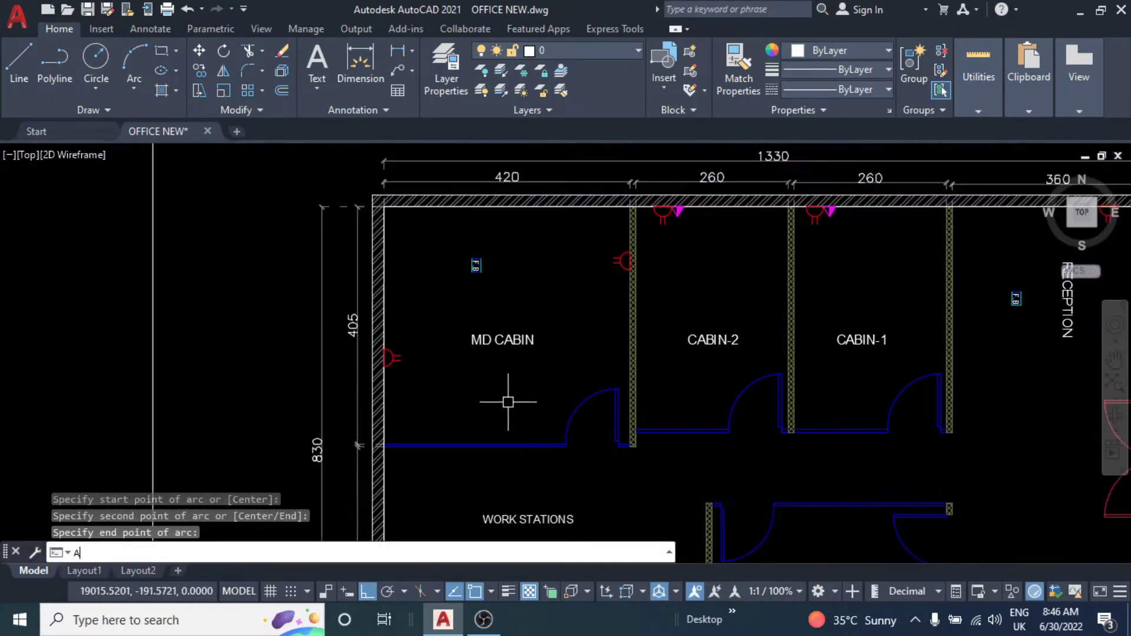
{"action": "scroll", "coordinate": [448, 330], "scroll_direction": "up", "scroll_amount": 4}
{"action": "scroll", "coordinate": [327, 361], "scroll_direction": "up", "scroll_amount": 2}
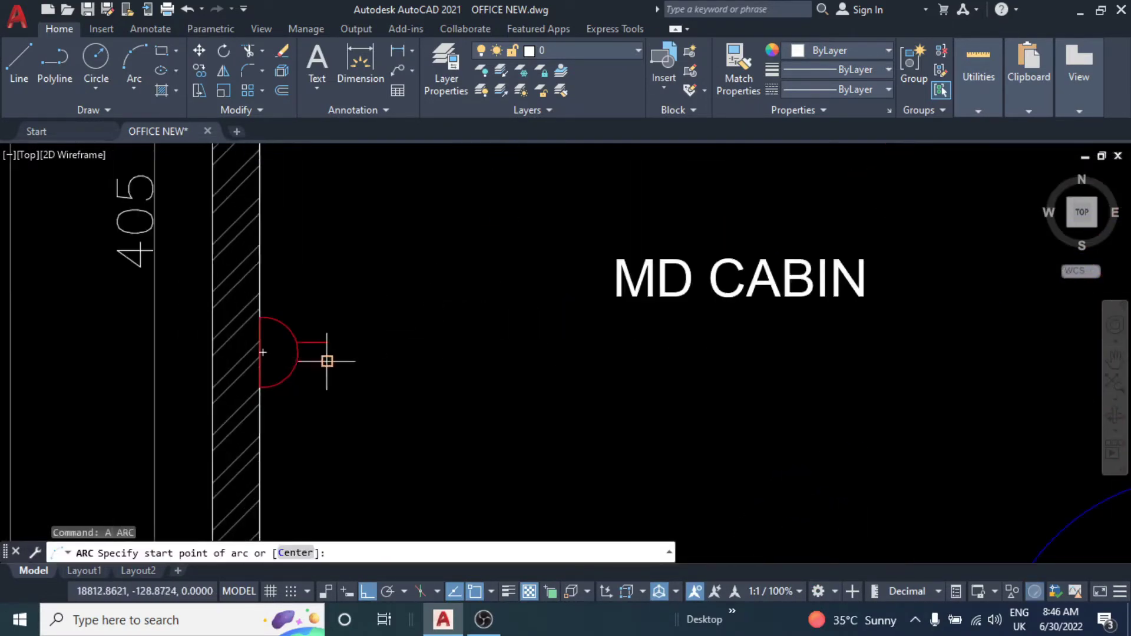
{"action": "left_click", "coordinate": [298, 352]}
{"action": "scroll", "coordinate": [413, 365], "scroll_direction": "down", "scroll_amount": 3}
{"action": "left_click", "coordinate": [516, 376]}
{"action": "middle_click_drag", "start_coordinate": [516, 376], "coordinate": [435, 468]}
{"action": "scroll", "coordinate": [628, 266], "scroll_direction": "up", "scroll_amount": 3}
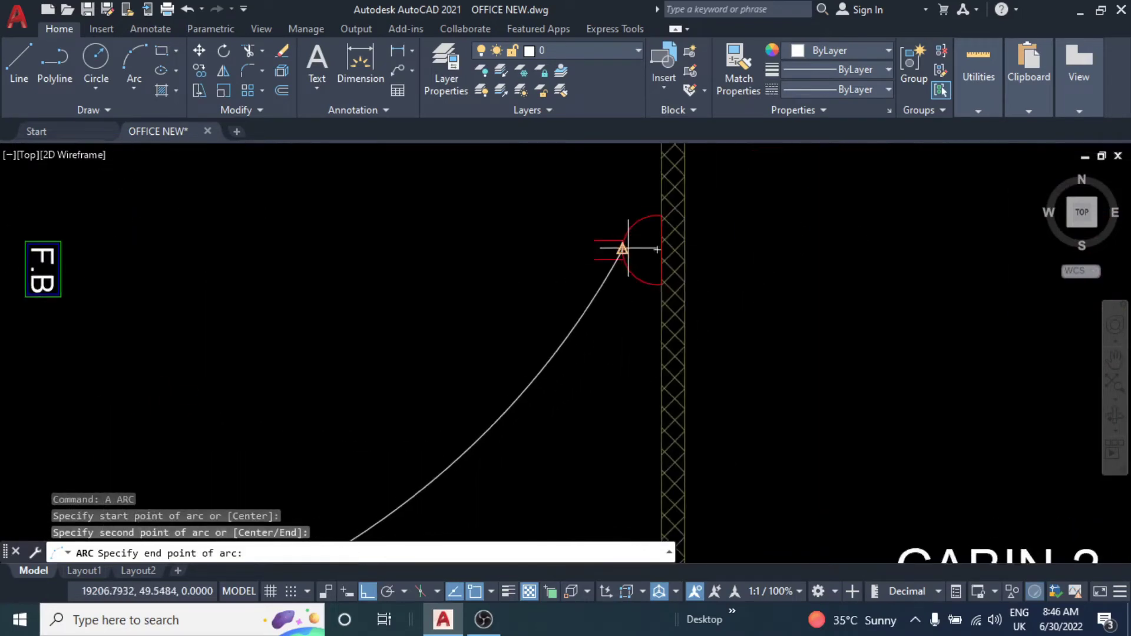
{"action": "left_click", "coordinate": [627, 249]}
{"action": "scroll", "coordinate": [538, 364], "scroll_direction": "down", "scroll_amount": 2}
Draw an arc from CABIN-2's top socket to CABIN-1's top socket.
{"action": "middle_click_drag", "start_coordinate": [616, 285], "coordinate": [556, 283]}
{"action": "type", "text": "A"}
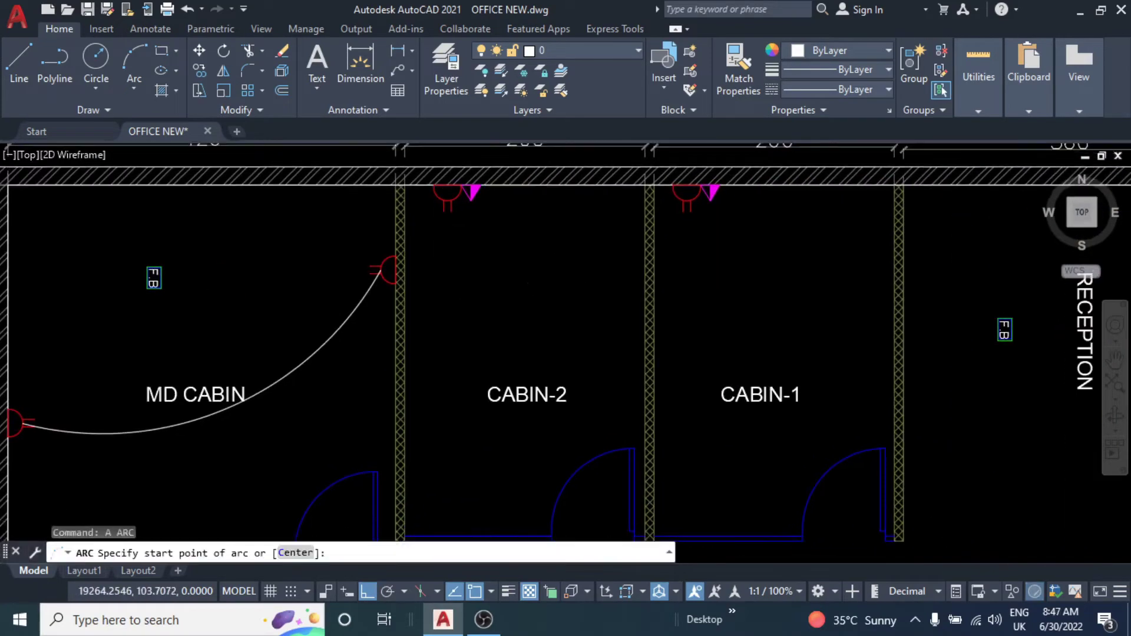
{"action": "scroll", "coordinate": [448, 194], "scroll_direction": "up", "scroll_amount": 4}
{"action": "left_click", "coordinate": [462, 172]}
{"action": "scroll", "coordinate": [462, 177], "scroll_direction": "down", "scroll_amount": 2}
{"action": "left_click", "coordinate": [548, 283]}
{"action": "scroll", "coordinate": [792, 201], "scroll_direction": "up", "scroll_amount": 4}
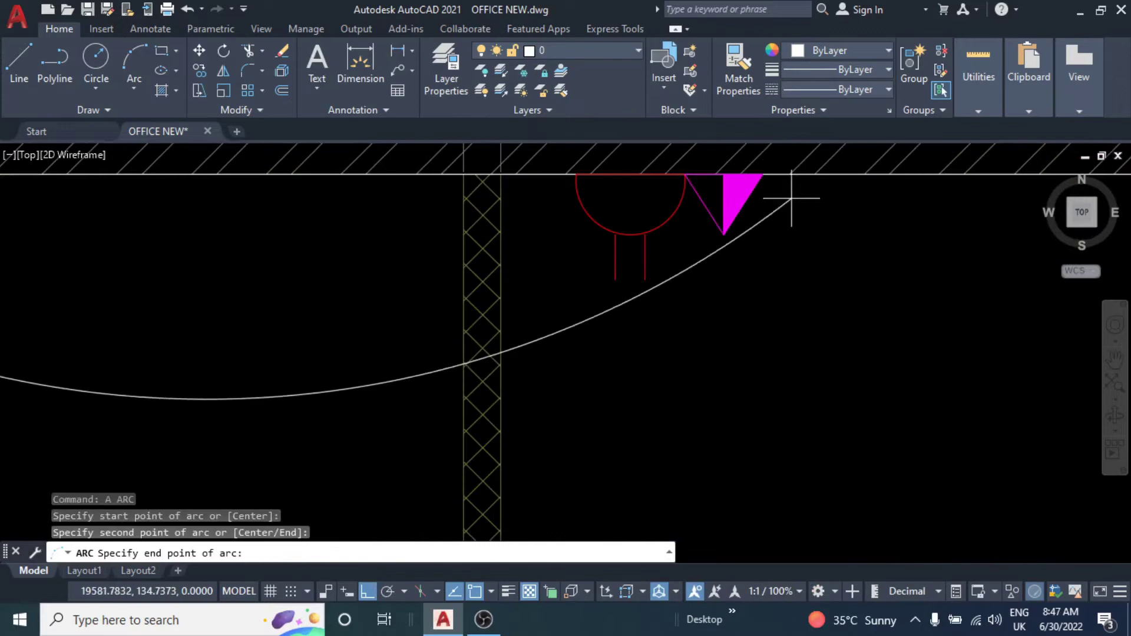
{"action": "left_click", "coordinate": [630, 234]}
{"action": "scroll", "coordinate": [630, 235], "scroll_direction": "down", "scroll_amount": 3}
{"action": "scroll", "coordinate": [700, 340], "scroll_direction": "down", "scroll_amount": 2}
{"action": "scroll", "coordinate": [585, 265], "scroll_direction": "up", "scroll_amount": 1}
Draw an arc ending at the reception wall socket.
{"action": "type", "text": "A"}
{"action": "key", "text": "Return"}
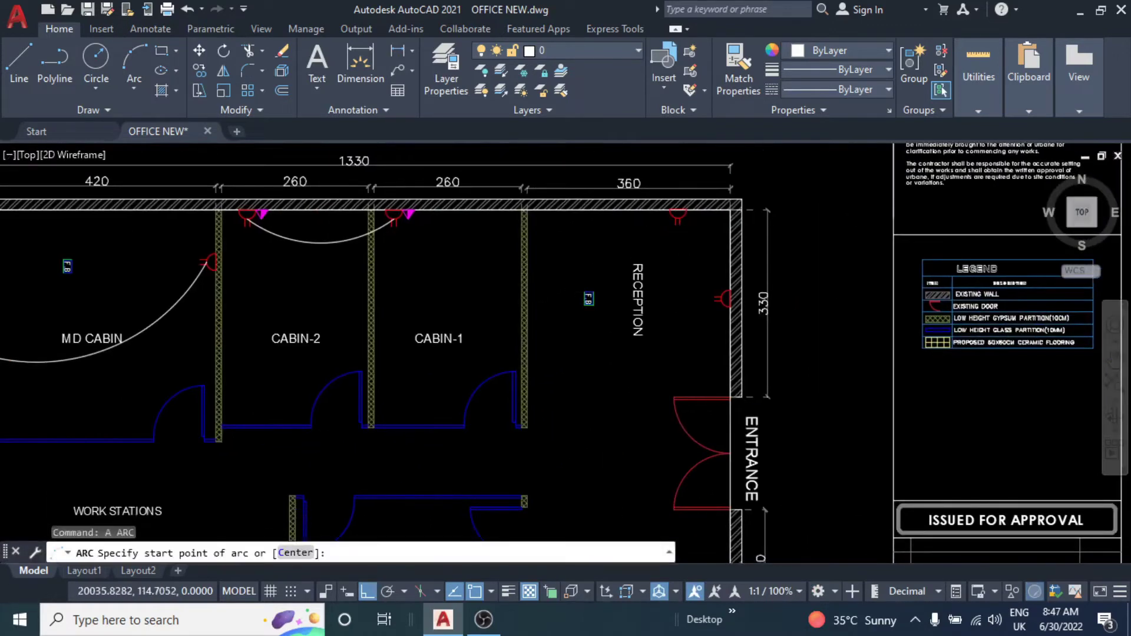
{"action": "scroll", "coordinate": [678, 218], "scroll_direction": "up", "scroll_amount": 5}
{"action": "middle_click_drag", "start_coordinate": [701, 364], "coordinate": [686, 216]}
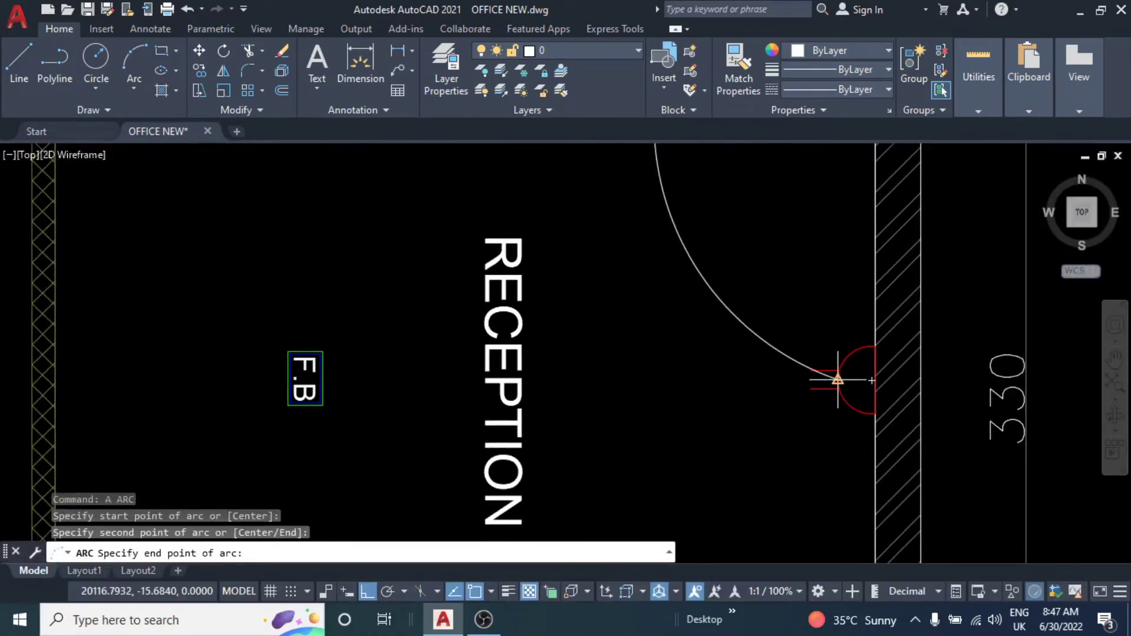
{"action": "left_click", "coordinate": [837, 380]}
{"action": "scroll", "coordinate": [838, 380], "scroll_direction": "down", "scroll_amount": 2}
{"action": "scroll", "coordinate": [592, 380], "scroll_direction": "down", "scroll_amount": 3}
{"action": "scroll", "coordinate": [592, 380], "scroll_direction": "up", "scroll_amount": 1}
Draw an arc linking the two CONFERENCE ROOM F.B floor boxes.
{"action": "type", "text": "A"}
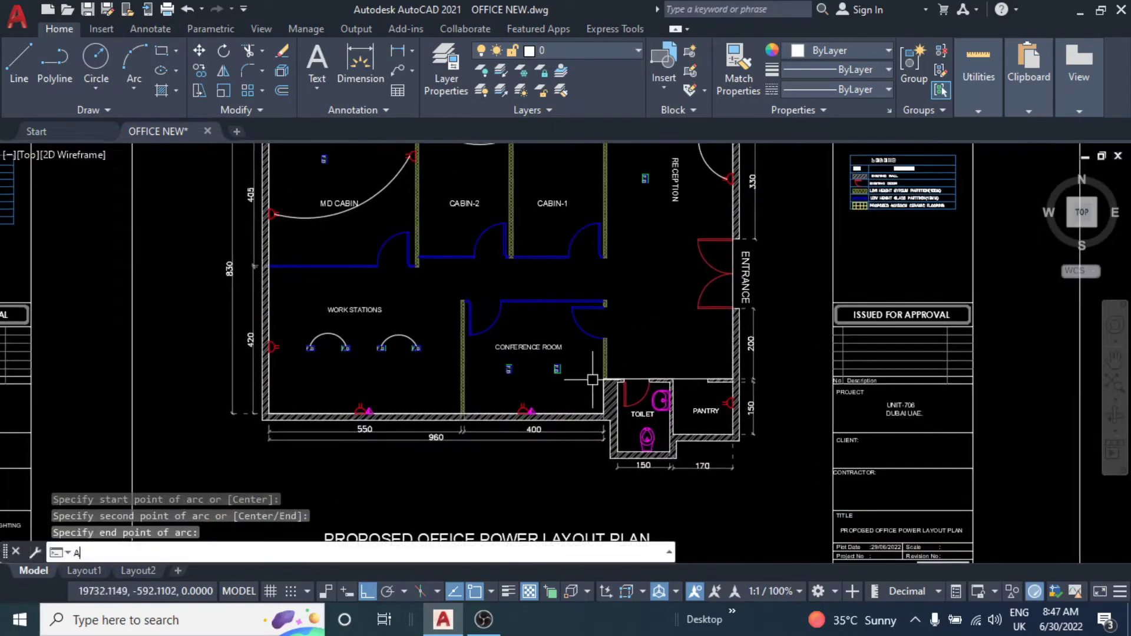
{"action": "key", "text": "Return"}
{"action": "scroll", "coordinate": [538, 377], "scroll_direction": "up", "scroll_amount": 5}
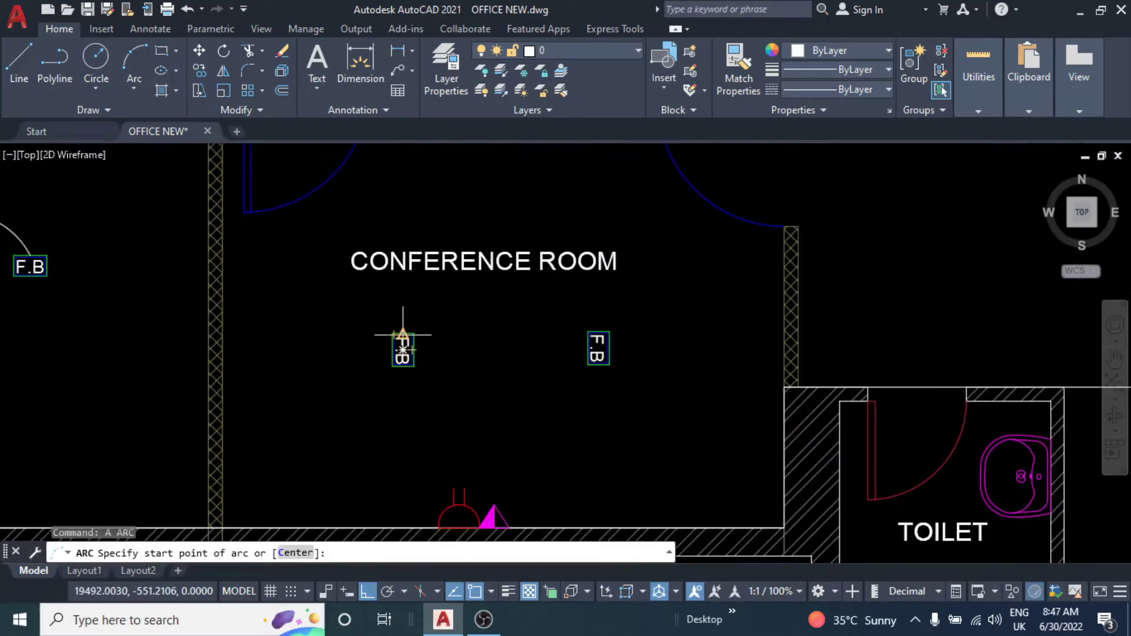
{"action": "left_click", "coordinate": [588, 348]}
{"action": "left_click", "coordinate": [505, 295]}
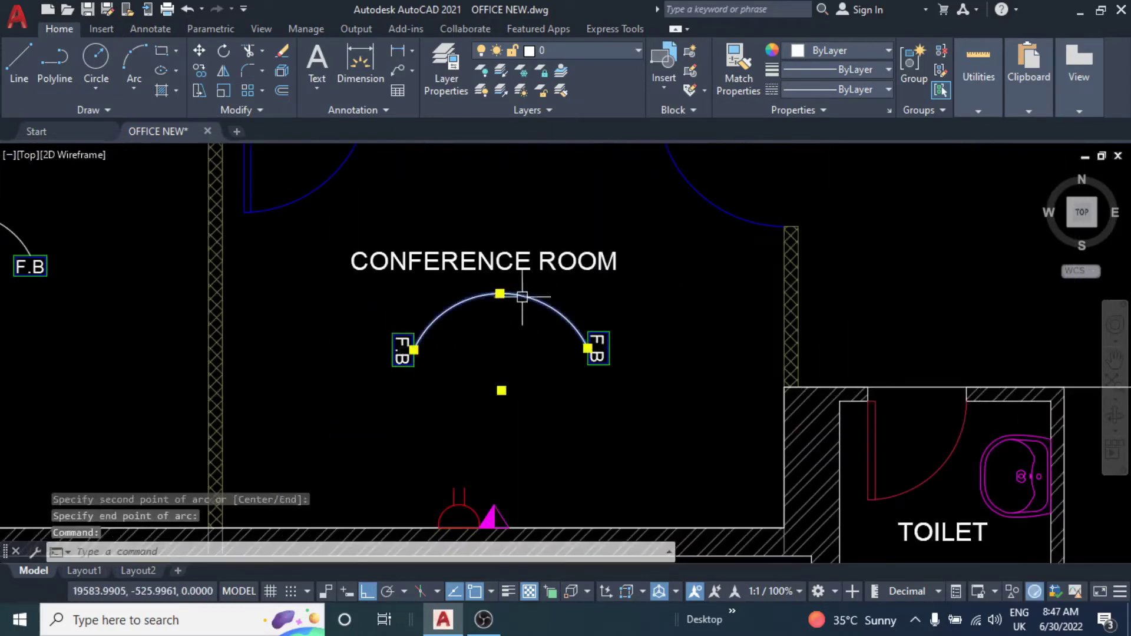
{"action": "left_click", "coordinate": [596, 351]}
{"action": "key", "text": "Escape"}
{"action": "key", "text": "Escape"}
{"action": "scroll", "coordinate": [583, 354], "scroll_direction": "down", "scroll_amount": 4}
{"action": "scroll", "coordinate": [581, 428], "scroll_direction": "up", "scroll_amount": 1}
{"action": "scroll", "coordinate": [581, 428], "scroll_direction": "down", "scroll_amount": 3}
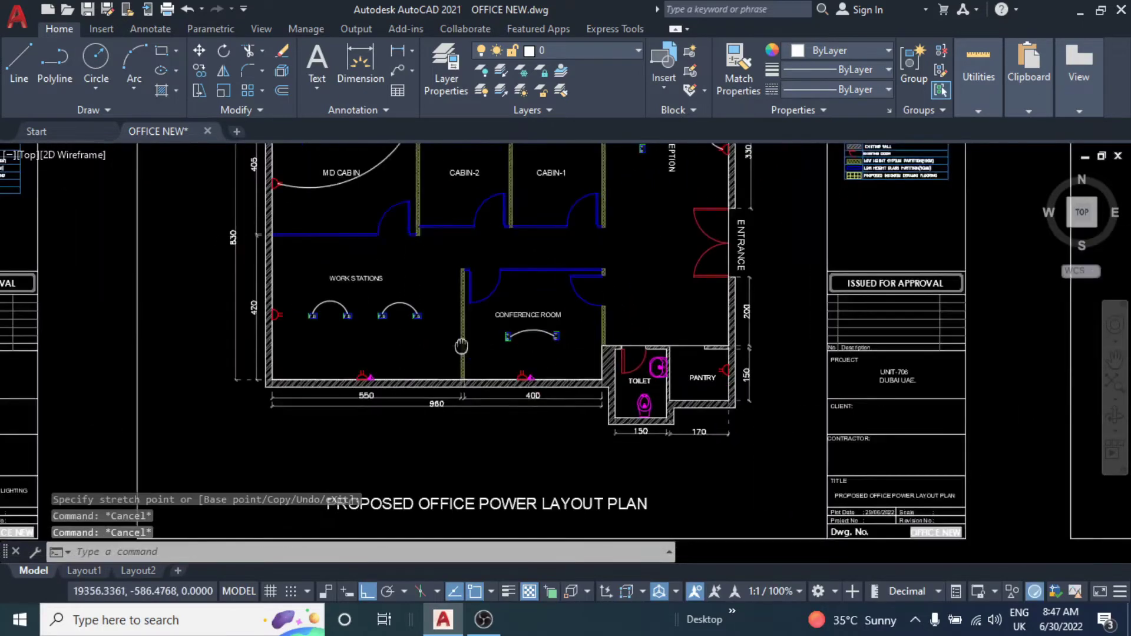
{"action": "scroll", "coordinate": [250, 432], "scroll_direction": "up", "scroll_amount": 5}
Start an arc between the bottom-wall sockets, cancel it, and recentre the power plan.
{"action": "type", "text": "A"}
{"action": "key", "text": "Return"}
{"action": "scroll", "coordinate": [299, 384], "scroll_direction": "up", "scroll_amount": 5}
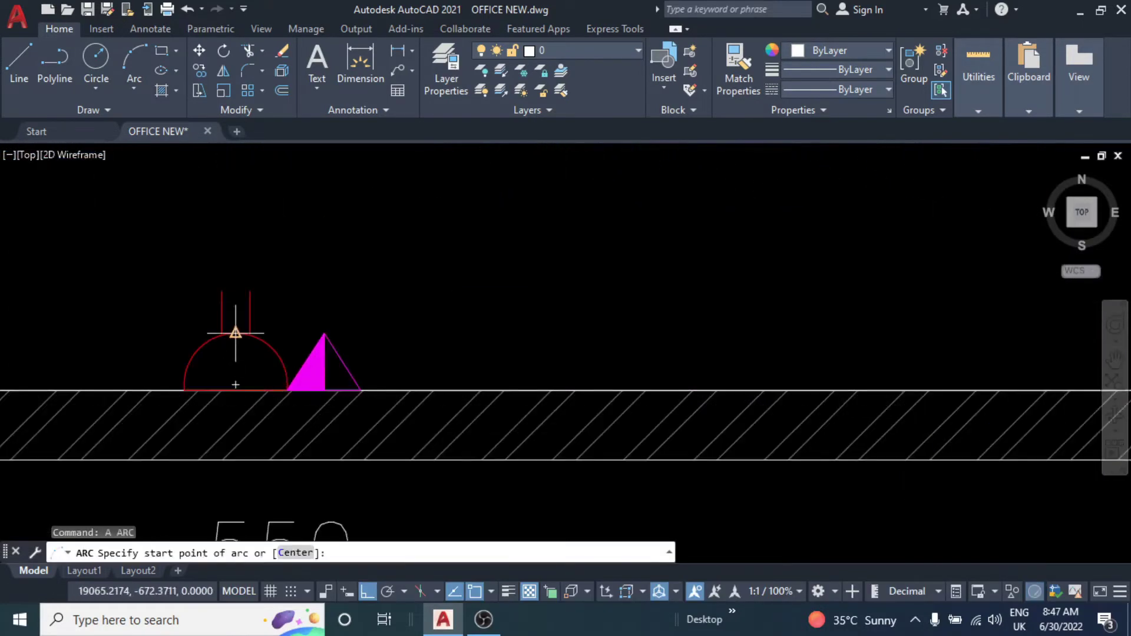
{"action": "scroll", "coordinate": [235, 333], "scroll_direction": "down", "scroll_amount": 5}
{"action": "scroll", "coordinate": [756, 304], "scroll_direction": "up", "scroll_amount": 5}
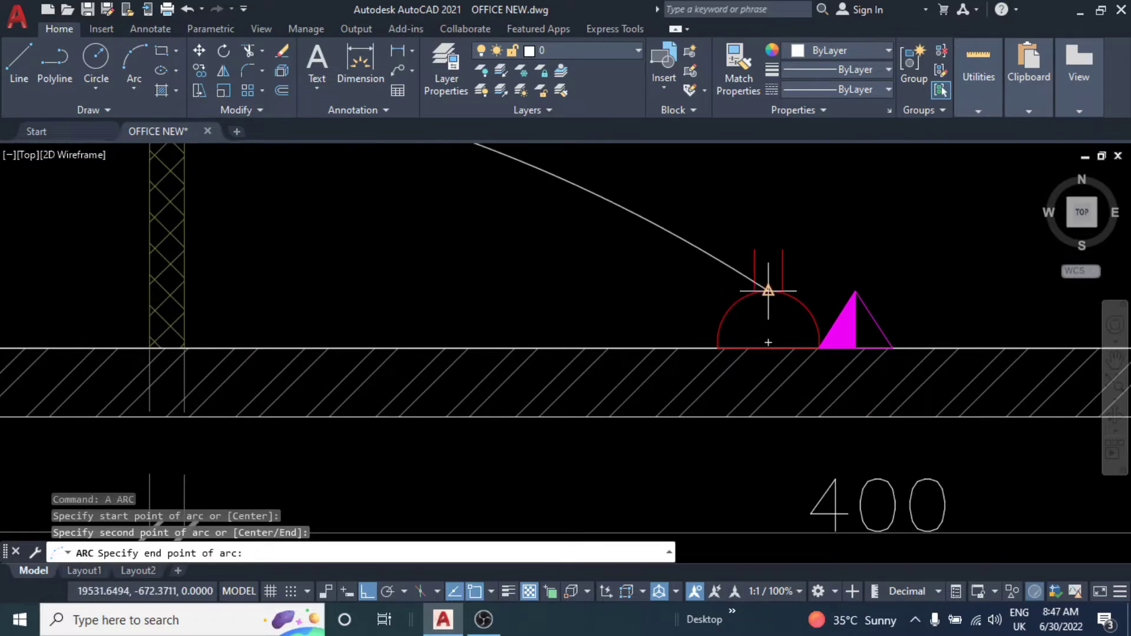
{"action": "key", "text": "Escape"}
{"action": "scroll", "coordinate": [462, 296], "scroll_direction": "down", "scroll_amount": 3}
{"action": "scroll", "coordinate": [472, 301], "scroll_direction": "down", "scroll_amount": 3}
{"action": "scroll", "coordinate": [472, 300], "scroll_direction": "down", "scroll_amount": 3}
{"action": "middle_click_drag", "start_coordinate": [383, 296], "coordinate": [487, 319]}
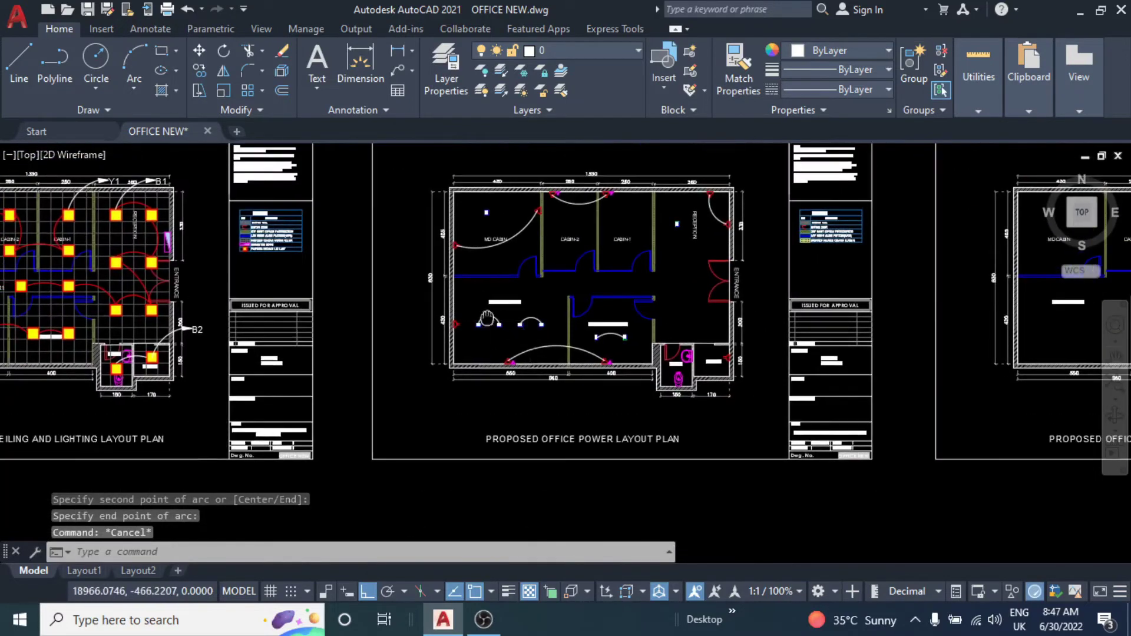
{"action": "middle_click_drag", "start_coordinate": [260, 327], "coordinate": [471, 341]}
Match a red wiring arc's properties onto the workstation wiring arcs with MA.
{"action": "key", "text": "Escape"}
{"action": "key", "text": "Escape"}
{"action": "type", "text": "MA"}
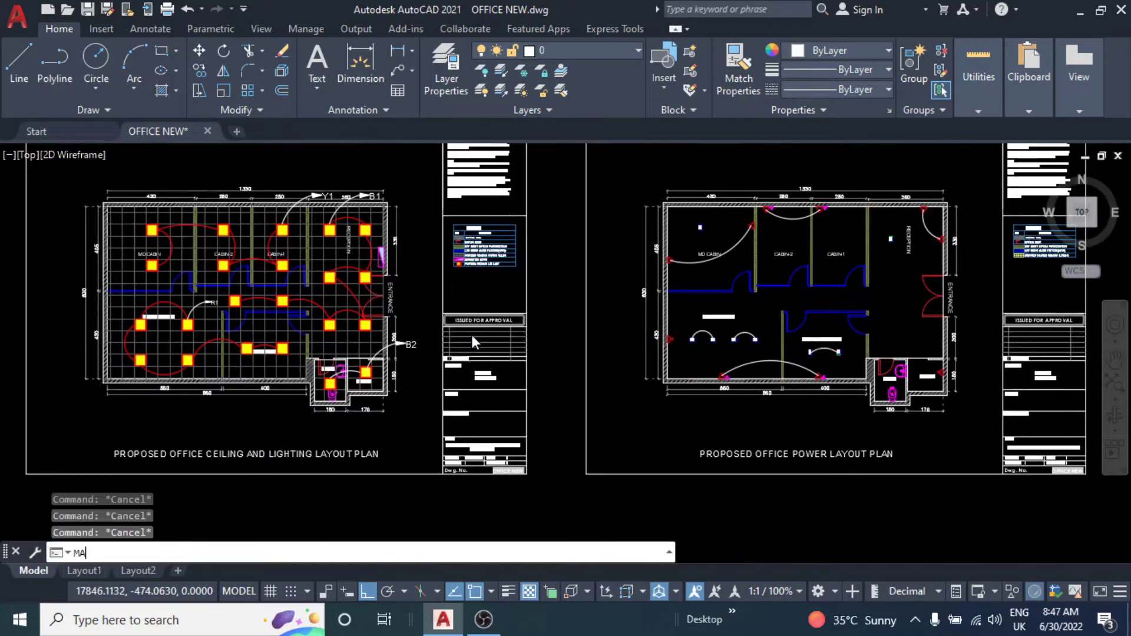
{"action": "key", "text": "Return"}
{"action": "scroll", "coordinate": [471, 335], "scroll_direction": "up", "scroll_amount": 3}
{"action": "scroll", "coordinate": [379, 299], "scroll_direction": "up", "scroll_amount": 3}
{"action": "left_click", "coordinate": [379, 298]}
{"action": "scroll", "coordinate": [379, 298], "scroll_direction": "down", "scroll_amount": 5}
{"action": "scroll", "coordinate": [592, 312], "scroll_direction": "up", "scroll_amount": 4}
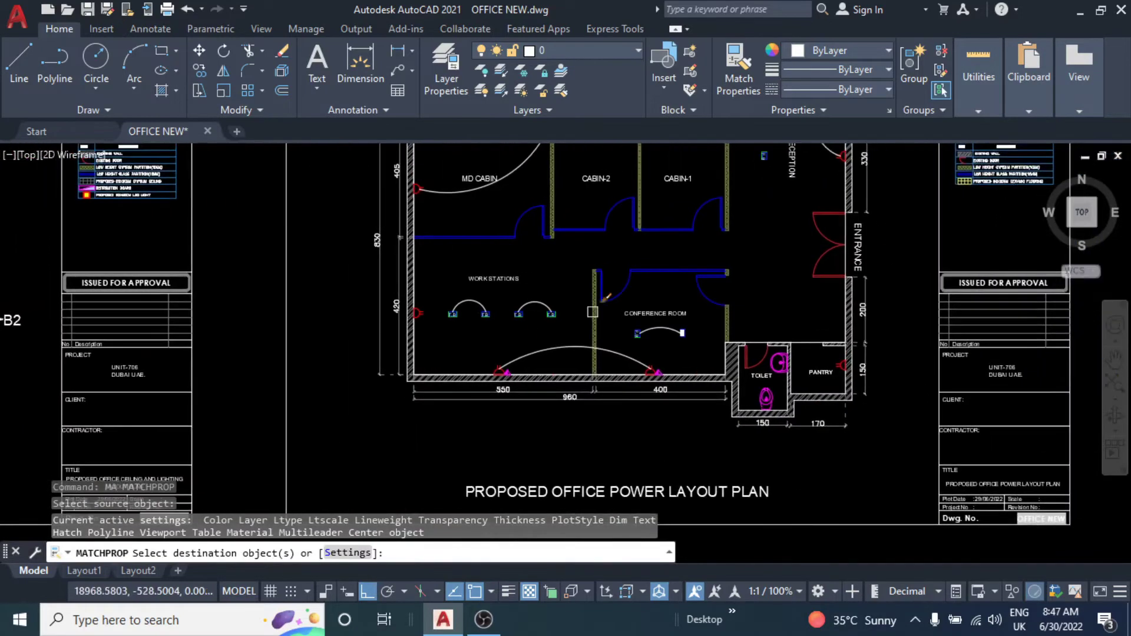
{"action": "left_click", "coordinate": [534, 351]}
{"action": "scroll", "coordinate": [533, 319], "scroll_direction": "up", "scroll_amount": 2}
{"action": "left_click", "coordinate": [536, 293]}
{"action": "left_click", "coordinate": [431, 291]}
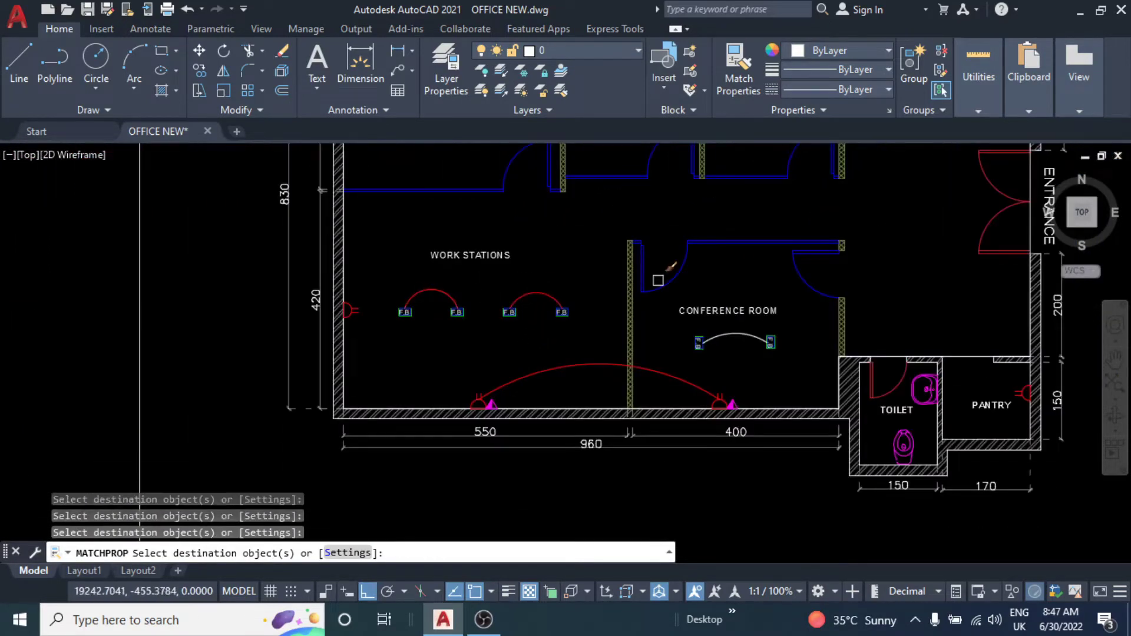
Turn the cabin wiring arcs red, then end Match Properties.
{"action": "middle_click_drag", "start_coordinate": [650, 155], "coordinate": [603, 345]}
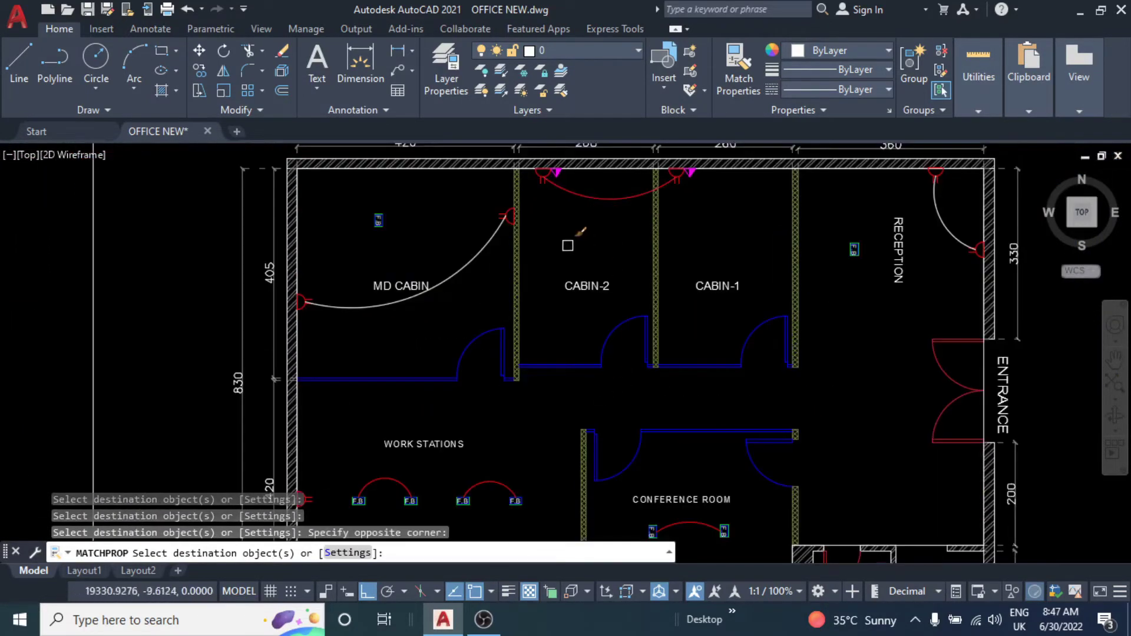
{"action": "left_click", "coordinate": [482, 248]}
{"action": "middle_click_drag", "start_coordinate": [931, 243], "coordinate": [678, 250]}
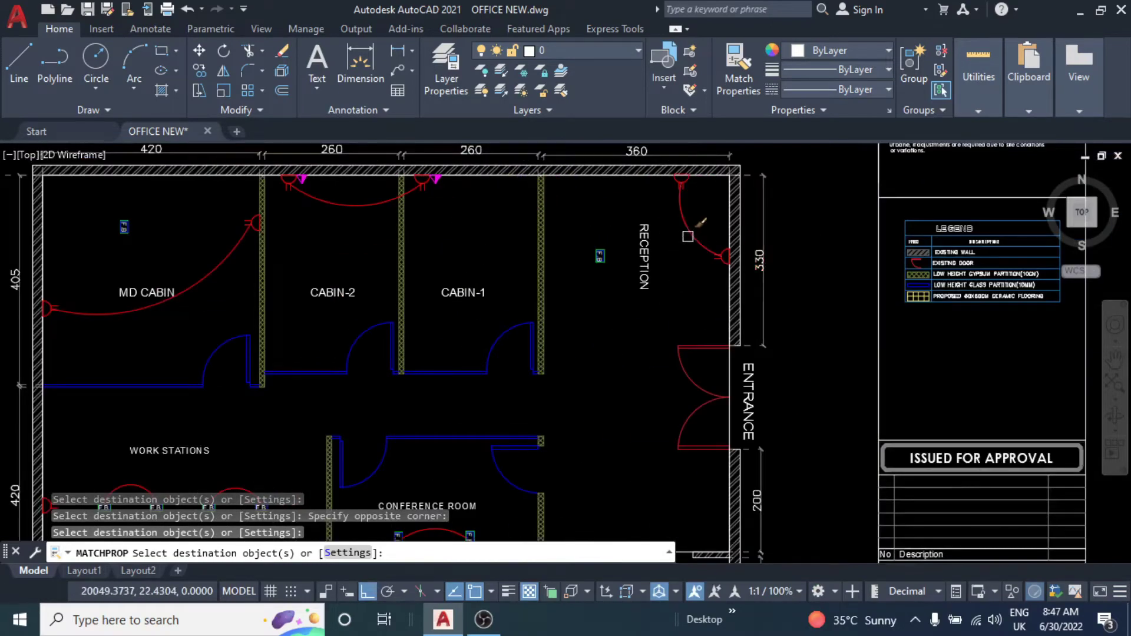
{"action": "key", "text": "Escape"}
{"action": "key", "text": "Escape"}
{"action": "key", "text": "Escape"}
{"action": "scroll", "coordinate": [518, 330], "scroll_direction": "down", "scroll_amount": 5}
{"action": "scroll", "coordinate": [383, 333], "scroll_direction": "up", "scroll_amount": 3}
Copy the R1 arc and arrow onto the left and right workstation floor boxes.
{"action": "scroll", "coordinate": [401, 340], "scroll_direction": "up", "scroll_amount": 3}
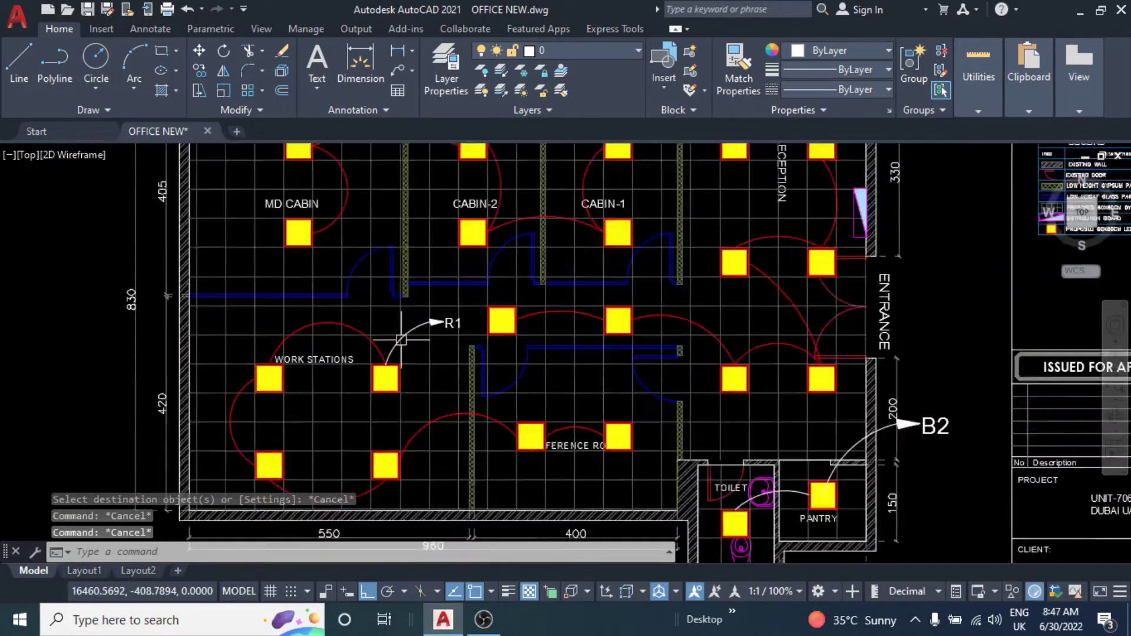
{"action": "scroll", "coordinate": [400, 340], "scroll_direction": "up", "scroll_amount": 6}
{"action": "left_click", "coordinate": [509, 314]}
{"action": "type", "text": "co"}
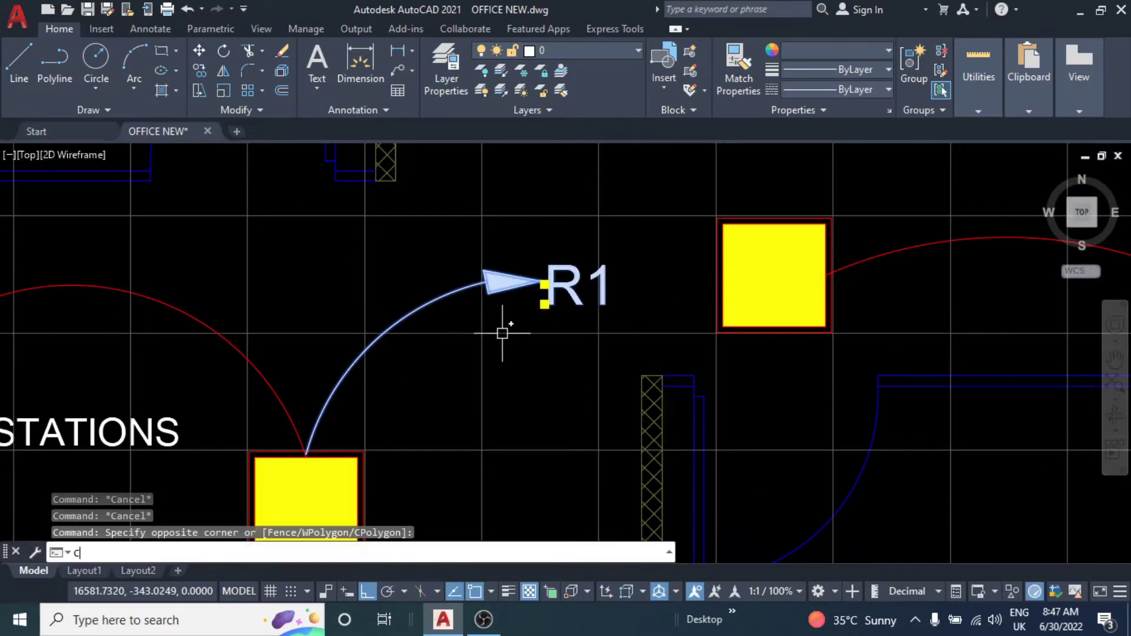
{"action": "key", "text": "Return"}
{"action": "left_click", "coordinate": [306, 452]}
{"action": "scroll", "coordinate": [306, 451], "scroll_direction": "down", "scroll_amount": 3}
{"action": "middle_click_drag", "start_coordinate": [643, 518], "coordinate": [387, 497]}
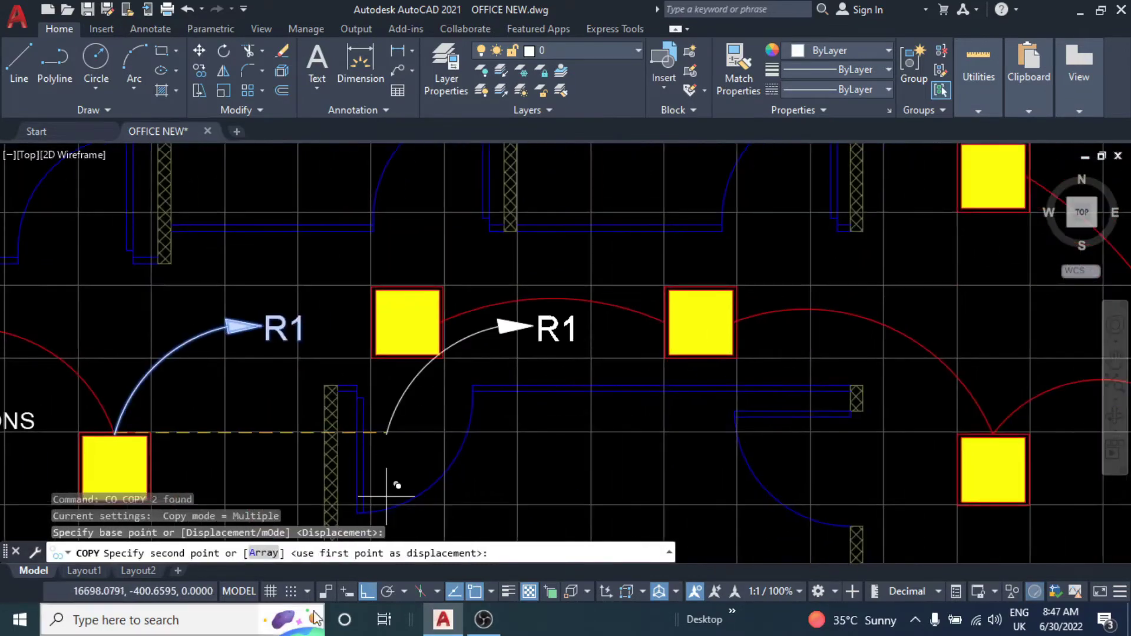
{"action": "scroll", "coordinate": [674, 321], "scroll_direction": "down", "scroll_amount": 5}
{"action": "scroll", "coordinate": [674, 330], "scroll_direction": "down", "scroll_amount": 2}
{"action": "scroll", "coordinate": [669, 353], "scroll_direction": "up", "scroll_amount": 5}
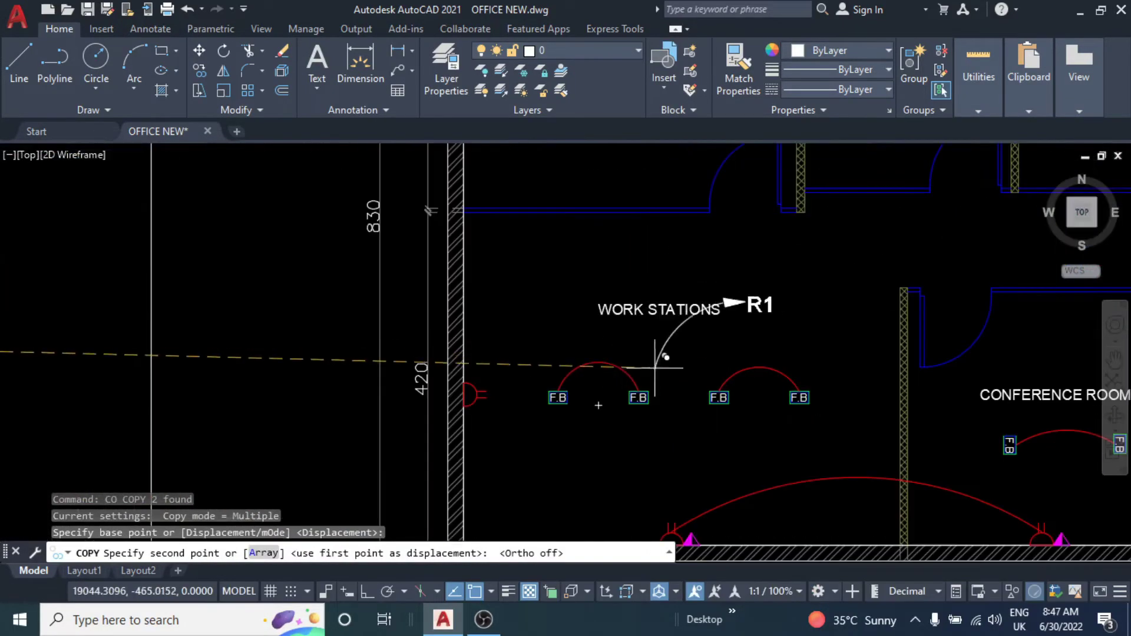
{"action": "scroll", "coordinate": [513, 397], "scroll_direction": "up", "scroll_amount": 2}
{"action": "left_click", "coordinate": [513, 382]}
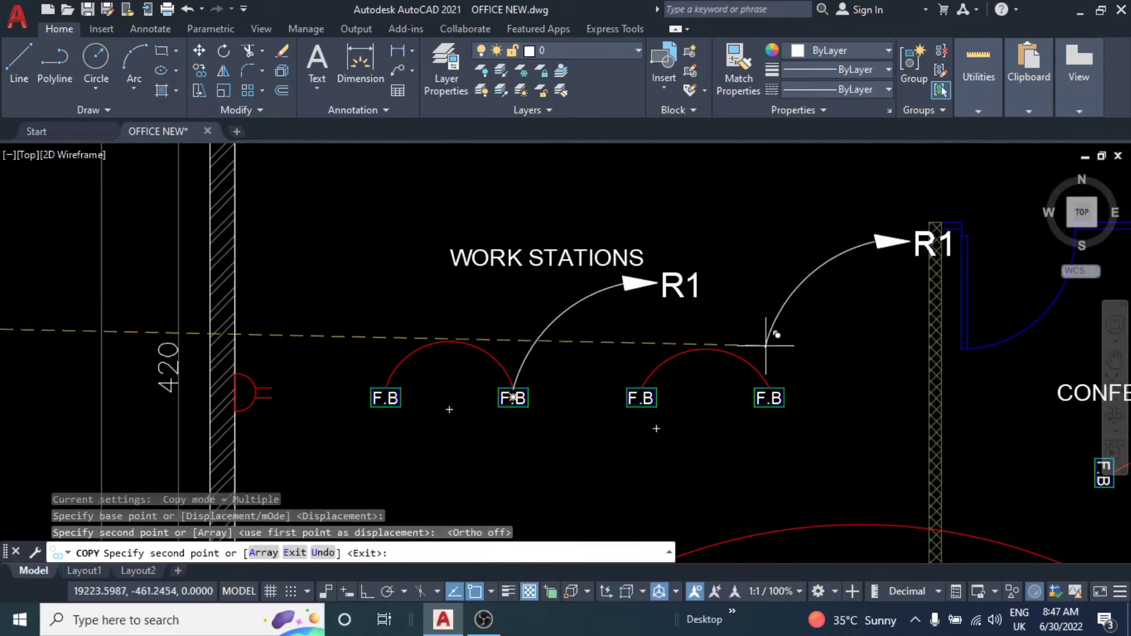
{"action": "left_click", "coordinate": [769, 383]}
Add copies of the R1 arrow at the bottom-wall outlet and the MD CABIN outlet.
{"action": "scroll", "coordinate": [769, 383], "scroll_direction": "down", "scroll_amount": 3}
{"action": "scroll", "coordinate": [560, 285], "scroll_direction": "up", "scroll_amount": 1}
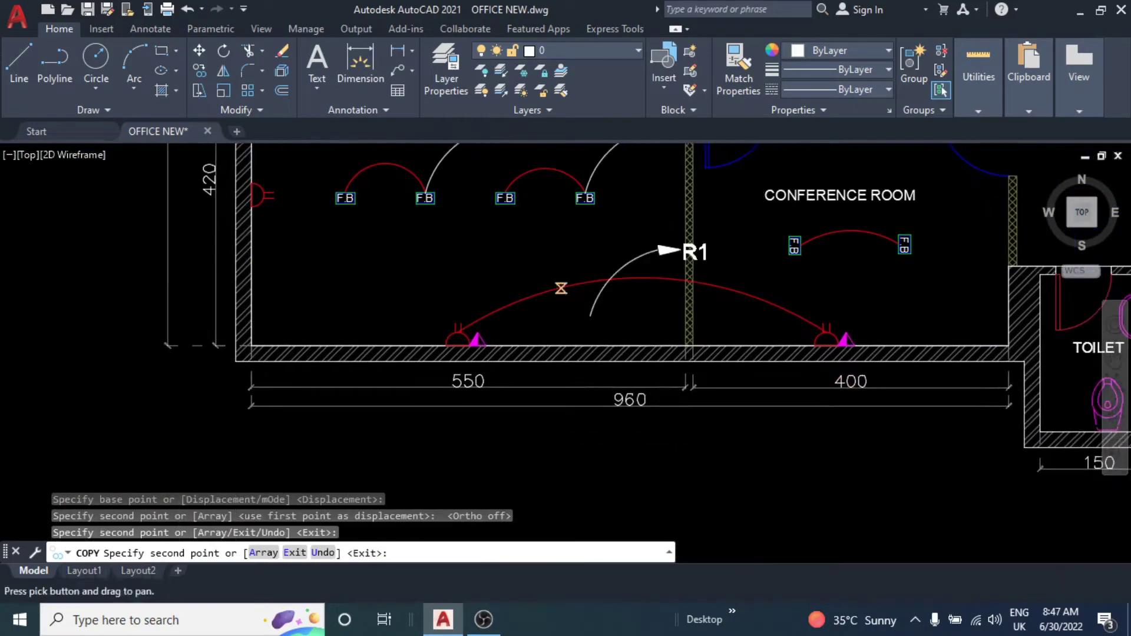
{"action": "scroll", "coordinate": [458, 341], "scroll_direction": "up", "scroll_amount": 4}
{"action": "left_click", "coordinate": [468, 341]}
{"action": "scroll", "coordinate": [468, 340], "scroll_direction": "down", "scroll_amount": 3}
{"action": "scroll", "coordinate": [510, 336], "scroll_direction": "up", "scroll_amount": 2}
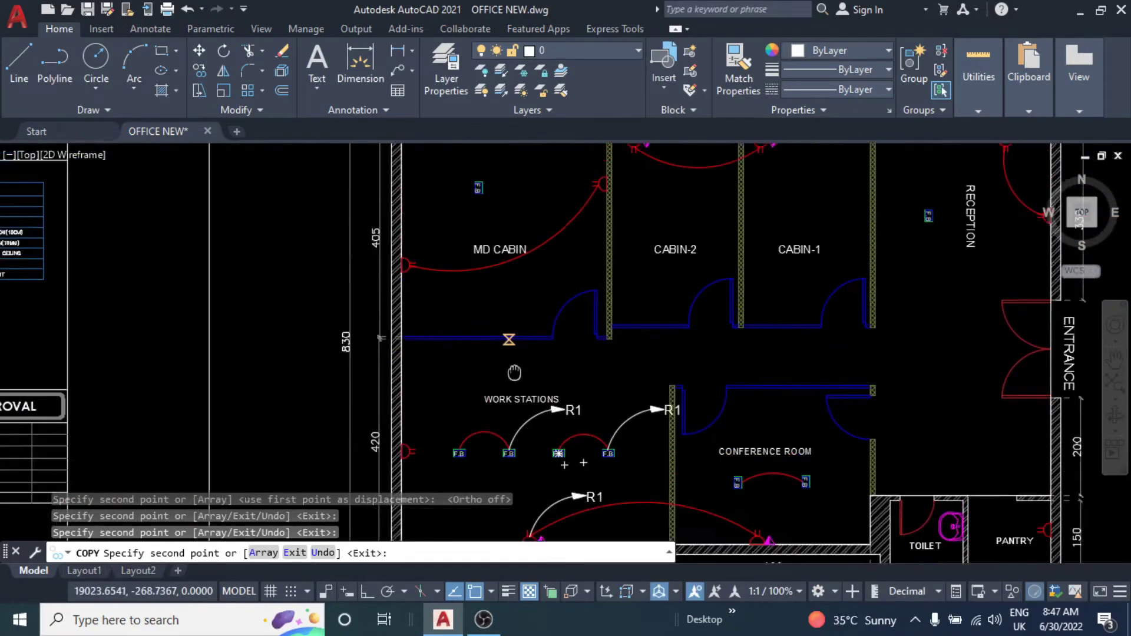
{"action": "scroll", "coordinate": [405, 303], "scroll_direction": "up", "scroll_amount": 3}
{"action": "scroll", "coordinate": [425, 306], "scroll_direction": "up", "scroll_amount": 1}
{"action": "left_click", "coordinate": [425, 313]}
Copy R1 arrows to the cabin and reception wall outlets, then select the reception floor-box arrow.
{"action": "scroll", "coordinate": [425, 313], "scroll_direction": "down", "scroll_amount": 2}
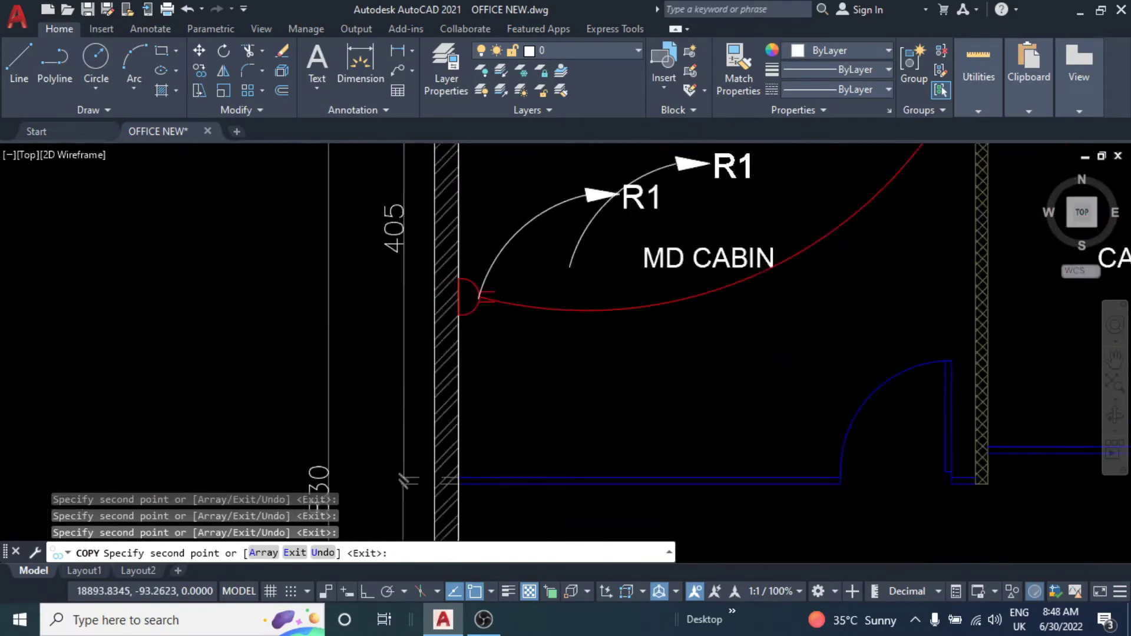
{"action": "scroll", "coordinate": [472, 265], "scroll_direction": "down", "scroll_amount": 3}
{"action": "scroll", "coordinate": [597, 245], "scroll_direction": "up", "scroll_amount": 5}
{"action": "middle_click_drag", "start_coordinate": [252, 416], "coordinate": [233, 434]}
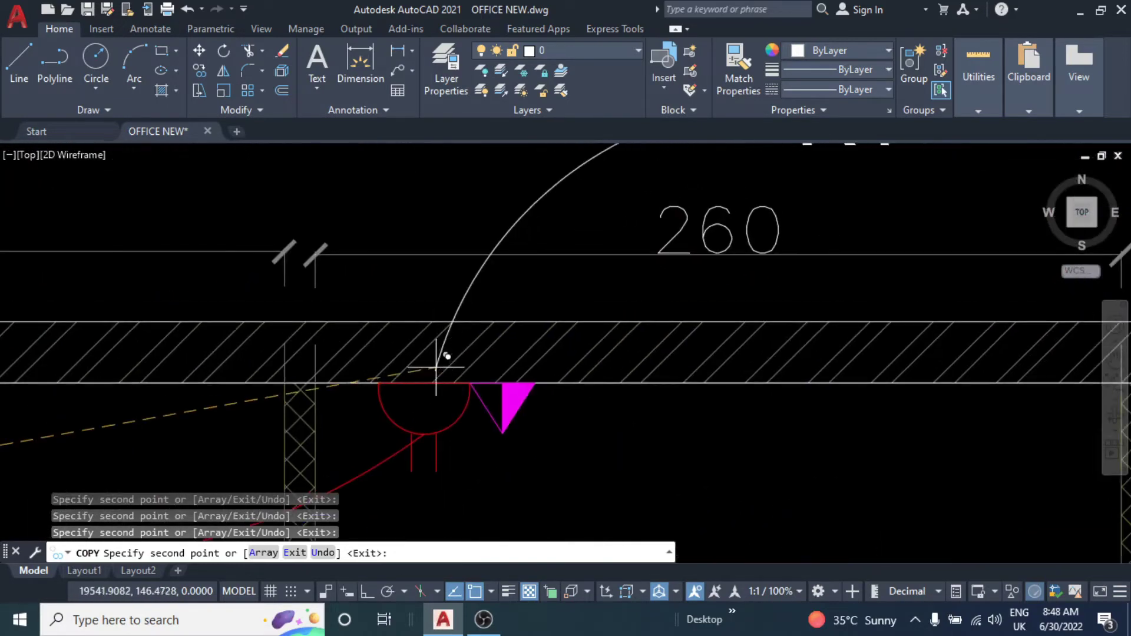
{"action": "left_click", "coordinate": [466, 382]}
{"action": "scroll", "coordinate": [465, 382], "scroll_direction": "down", "scroll_amount": 3}
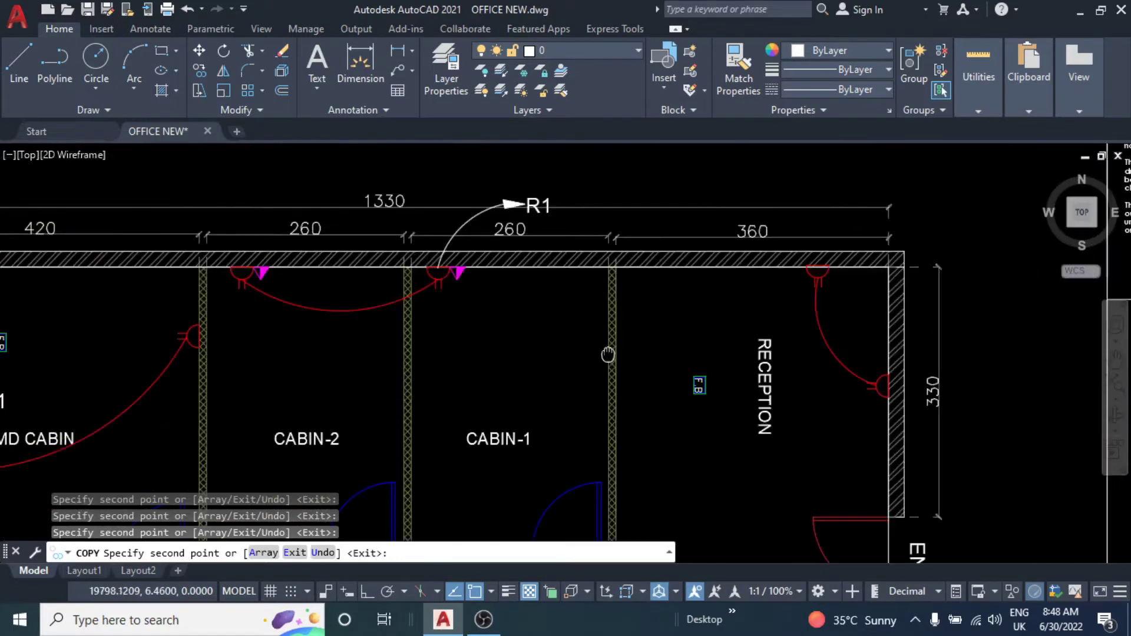
{"action": "scroll", "coordinate": [607, 354], "scroll_direction": "up", "scroll_amount": 3}
{"action": "scroll", "coordinate": [671, 312], "scroll_direction": "up", "scroll_amount": 2}
{"action": "scroll", "coordinate": [647, 360], "scroll_direction": "up", "scroll_amount": 2}
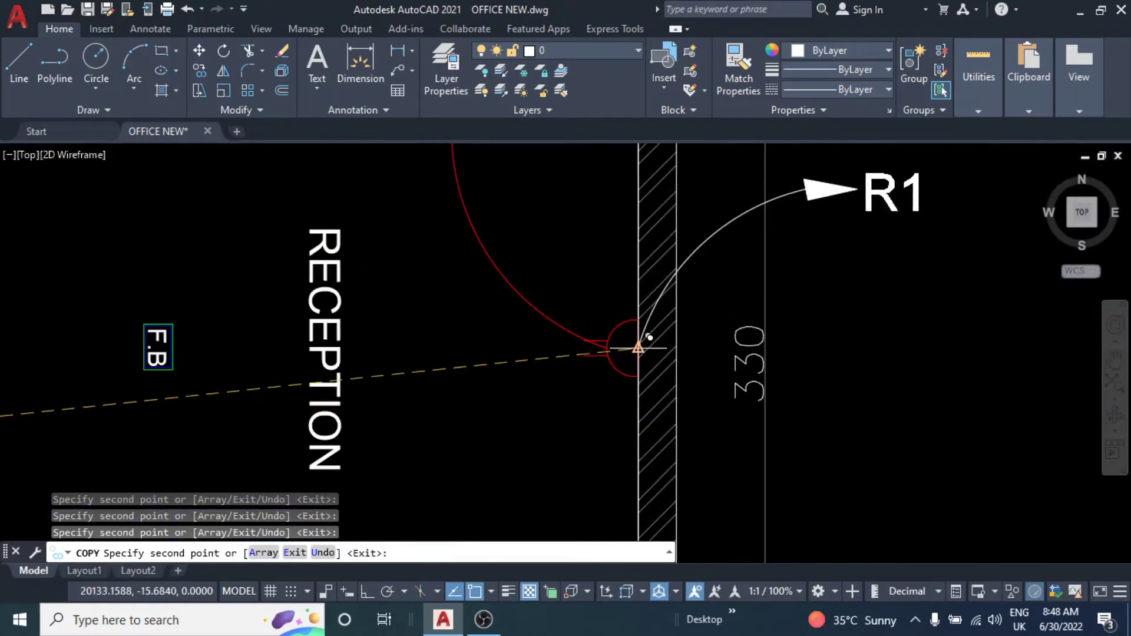
{"action": "left_click", "coordinate": [638, 348]}
{"action": "scroll", "coordinate": [587, 327], "scroll_direction": "down", "scroll_amount": 3}
{"action": "scroll", "coordinate": [424, 344], "scroll_direction": "up", "scroll_amount": 3}
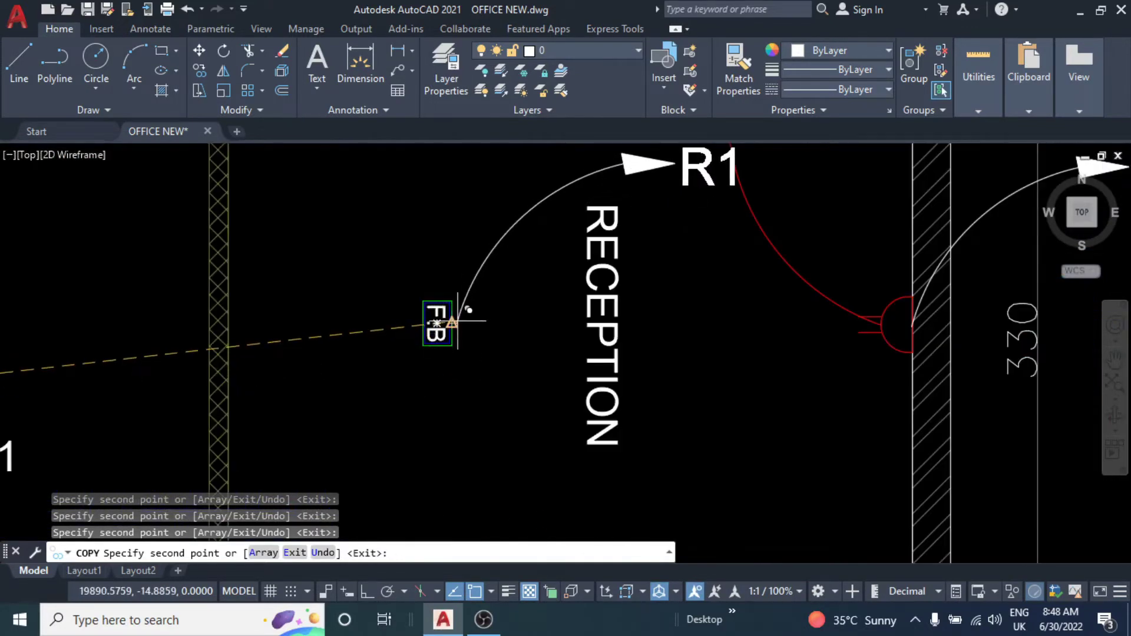
{"action": "key", "text": "Escape"}
{"action": "key", "text": "Escape"}
{"action": "scroll", "coordinate": [451, 330], "scroll_direction": "down", "scroll_amount": 2}
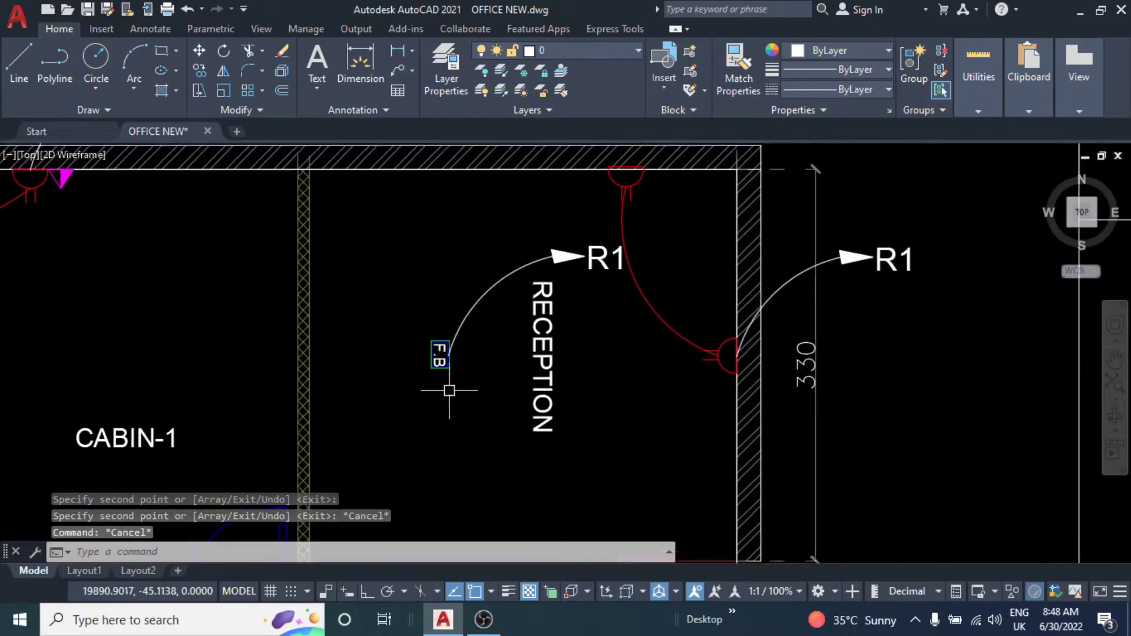
{"action": "scroll", "coordinate": [630, 192], "scroll_direction": "up", "scroll_amount": 4}
{"action": "scroll", "coordinate": [491, 208], "scroll_direction": "down", "scroll_amount": 2}
{"action": "left_click", "coordinate": [467, 291]}
Rotate the reception floor-box R1 arrow about its floor-box end to a new angle.
{"action": "type", "text": "ro"}
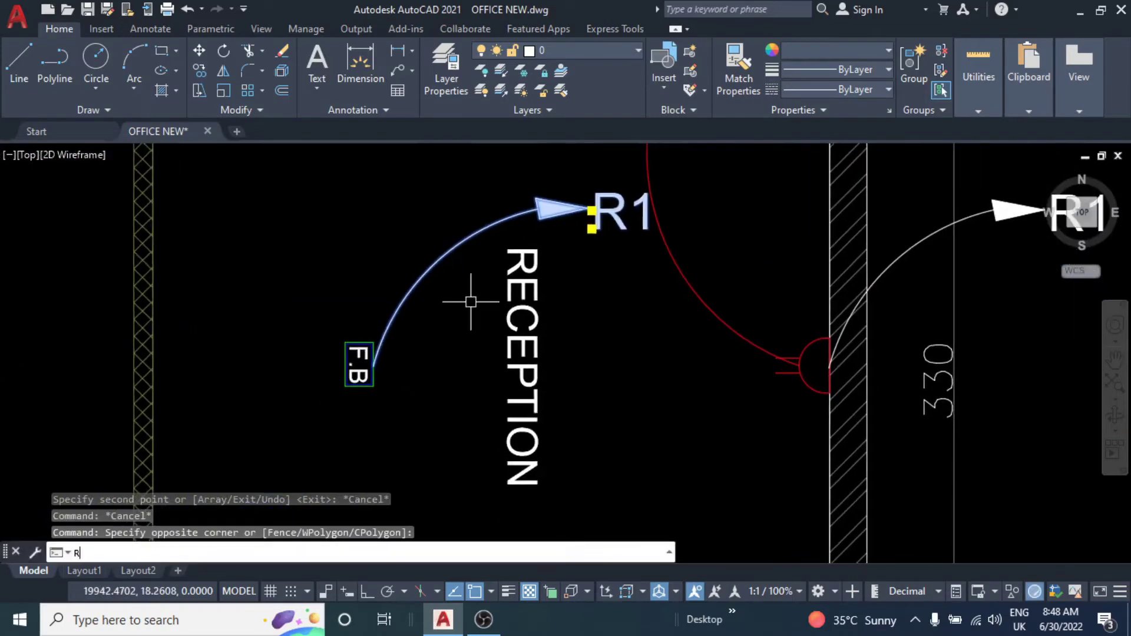
{"action": "key", "text": "Return"}
{"action": "left_click", "coordinate": [373, 364]}
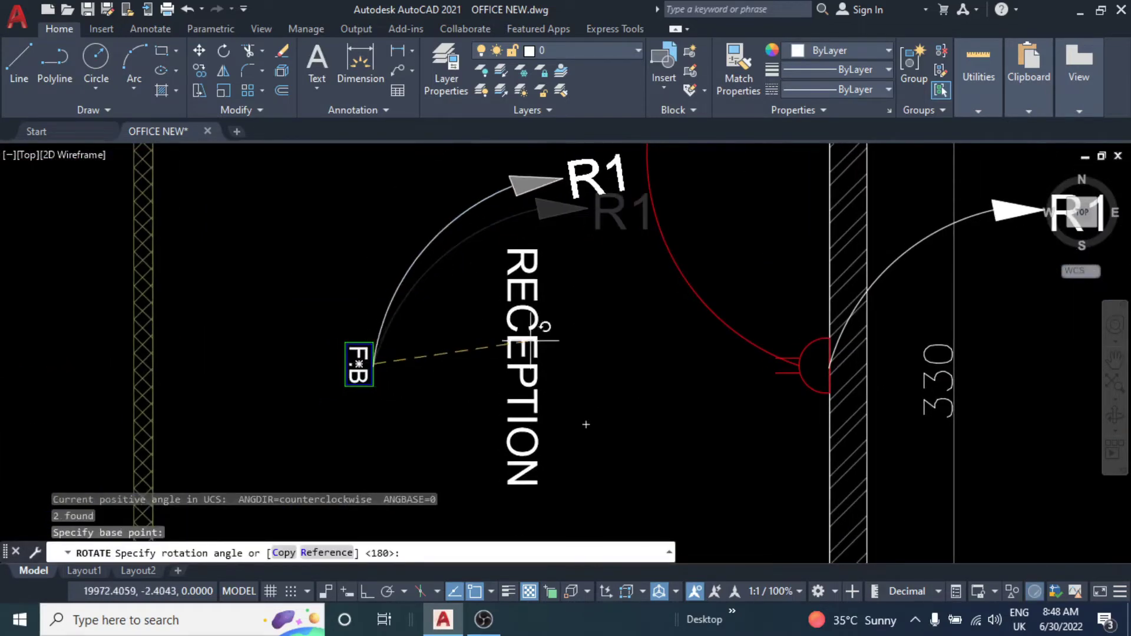
{"action": "left_click", "coordinate": [614, 289]}
{"action": "scroll", "coordinate": [614, 289], "scroll_direction": "down", "scroll_amount": 5}
{"action": "scroll", "coordinate": [531, 295], "scroll_direction": "down", "scroll_amount": 2}
{"action": "middle_click_drag", "start_coordinate": [453, 316], "coordinate": [483, 290]}
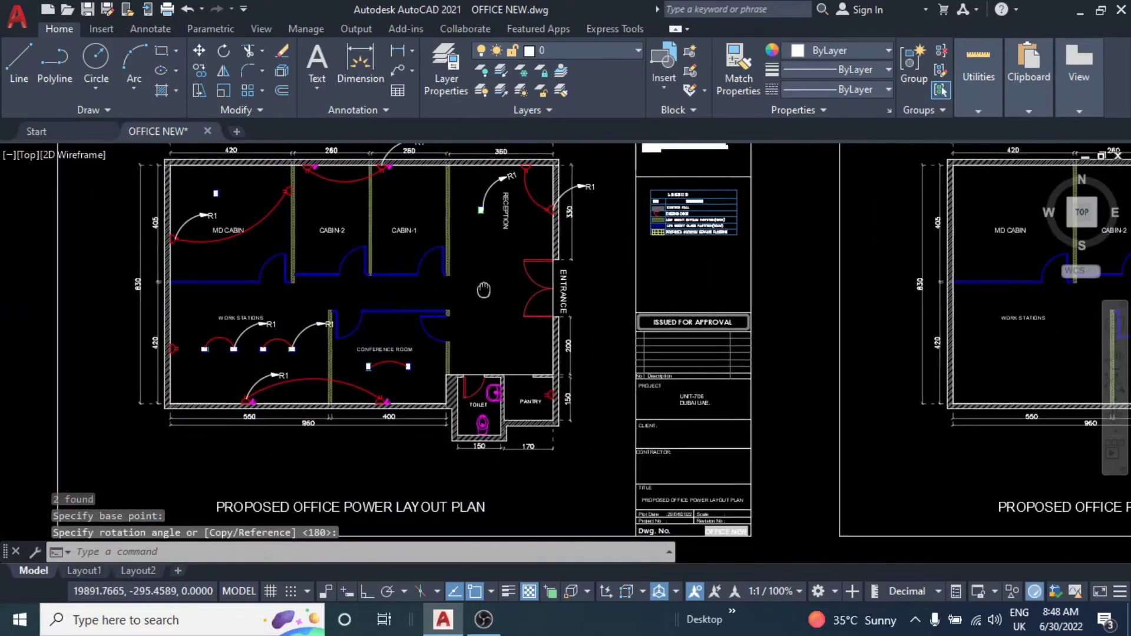
{"action": "scroll", "coordinate": [507, 247], "scroll_direction": "up", "scroll_amount": 1}
{"action": "scroll", "coordinate": [516, 253], "scroll_direction": "up", "scroll_amount": 6}
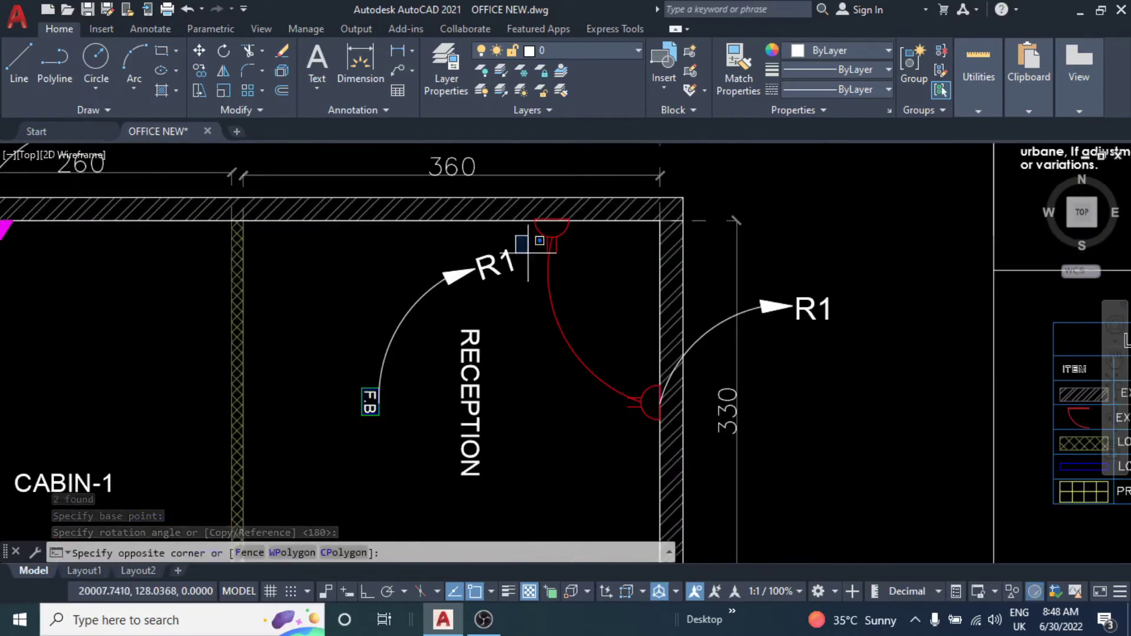
Copy the reception wall outlet R1 arrow onto the conference room floor box.
{"action": "key", "text": "Escape"}
{"action": "key", "text": "Escape"}
{"action": "key", "text": "Escape"}
{"action": "left_click", "coordinate": [849, 266]}
{"action": "type", "text": "c"}
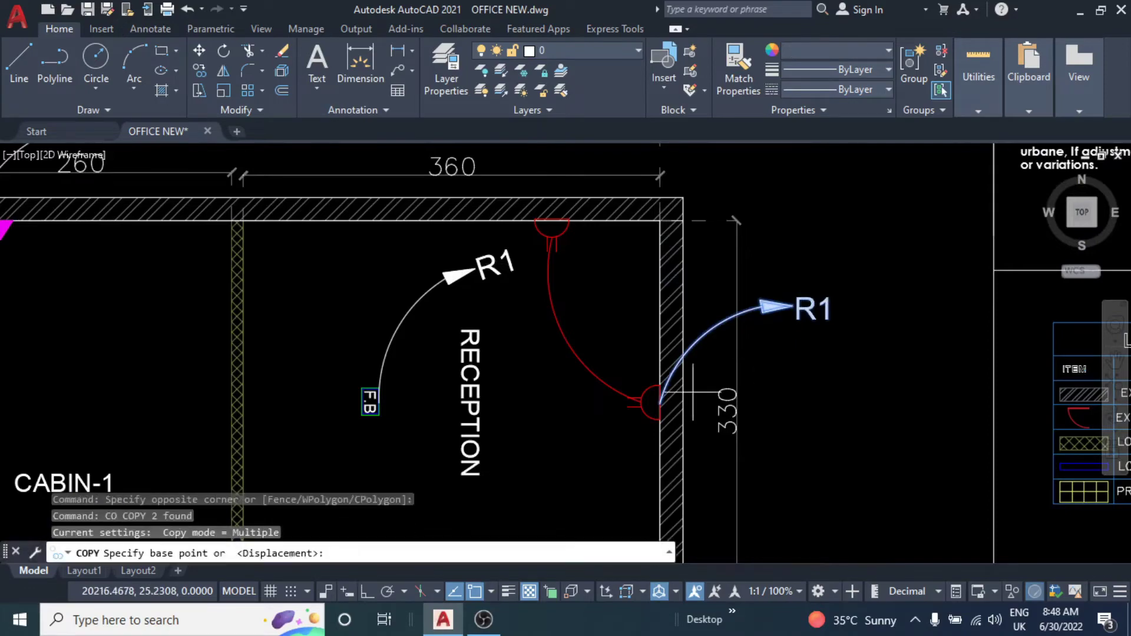
{"action": "scroll", "coordinate": [660, 407], "scroll_direction": "up", "scroll_amount": 3}
{"action": "left_click", "coordinate": [645, 415]}
{"action": "scroll", "coordinate": [645, 415], "scroll_direction": "down", "scroll_amount": 3}
{"action": "scroll", "coordinate": [369, 374], "scroll_direction": "down", "scroll_amount": 2}
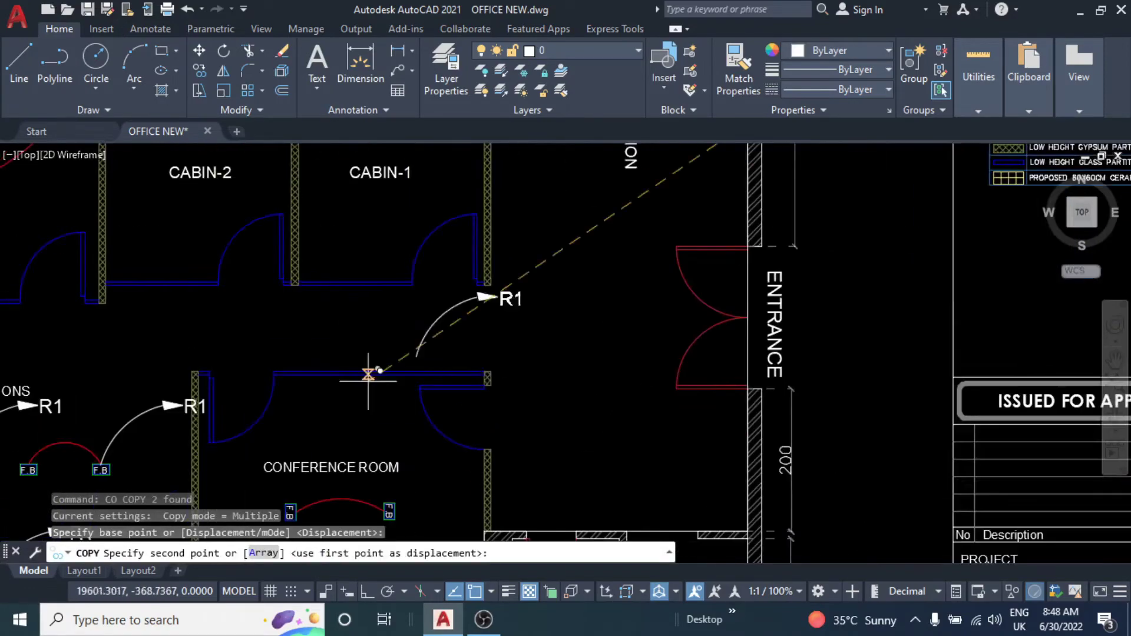
{"action": "scroll", "coordinate": [369, 374], "scroll_direction": "down", "scroll_amount": 2}
{"action": "scroll", "coordinate": [530, 333], "scroll_direction": "up", "scroll_amount": 5}
{"action": "scroll", "coordinate": [543, 330], "scroll_direction": "up", "scroll_amount": 2}
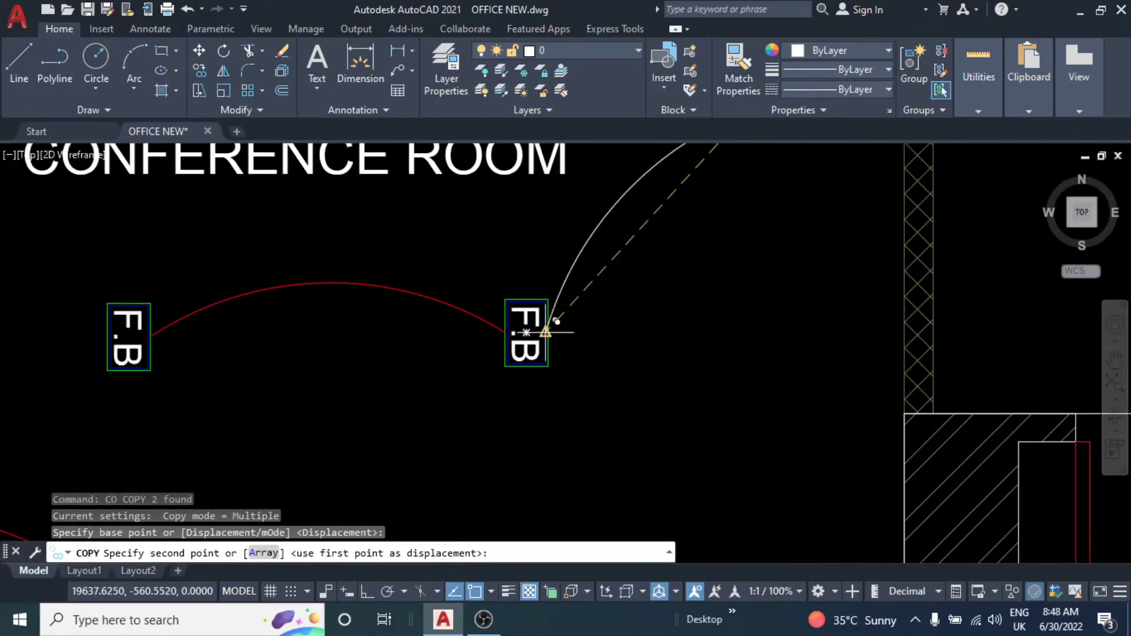
{"action": "left_click", "coordinate": [546, 331]}
Finish copying the R1 arrows and select the MD CABIN R1 arrow.
{"action": "scroll", "coordinate": [546, 332], "scroll_direction": "down", "scroll_amount": 3}
{"action": "scroll", "coordinate": [728, 361], "scroll_direction": "down", "scroll_amount": 2}
{"action": "scroll", "coordinate": [728, 361], "scroll_direction": "down", "scroll_amount": 2}
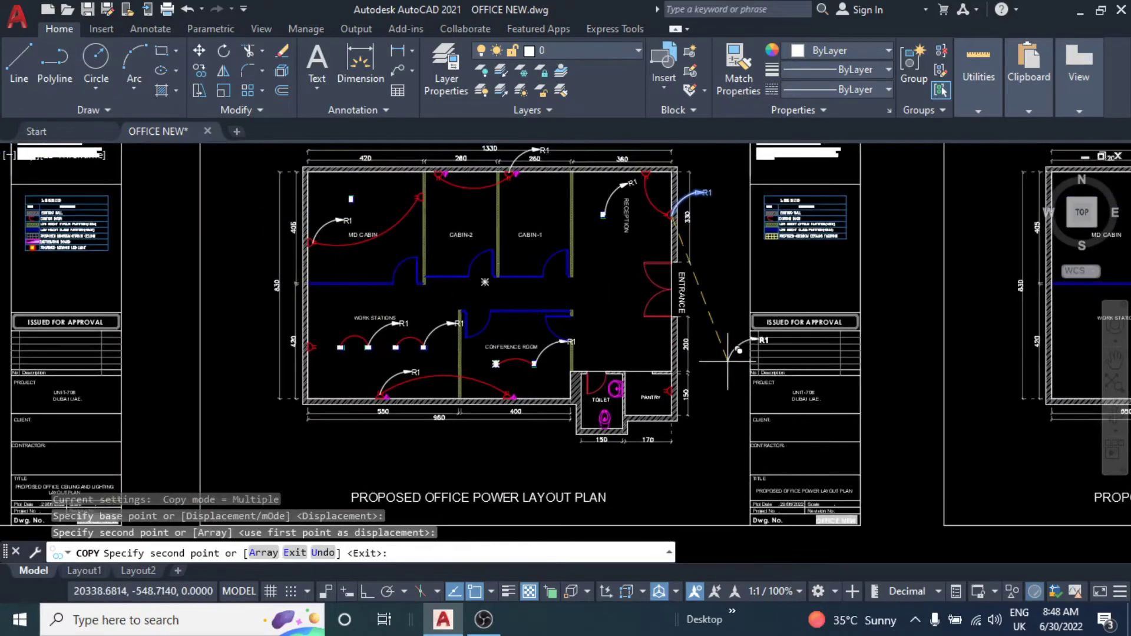
{"action": "scroll", "coordinate": [678, 374], "scroll_direction": "up", "scroll_amount": 5}
{"action": "scroll", "coordinate": [639, 384], "scroll_direction": "up", "scroll_amount": 4}
{"action": "scroll", "coordinate": [543, 365], "scroll_direction": "down", "scroll_amount": 3}
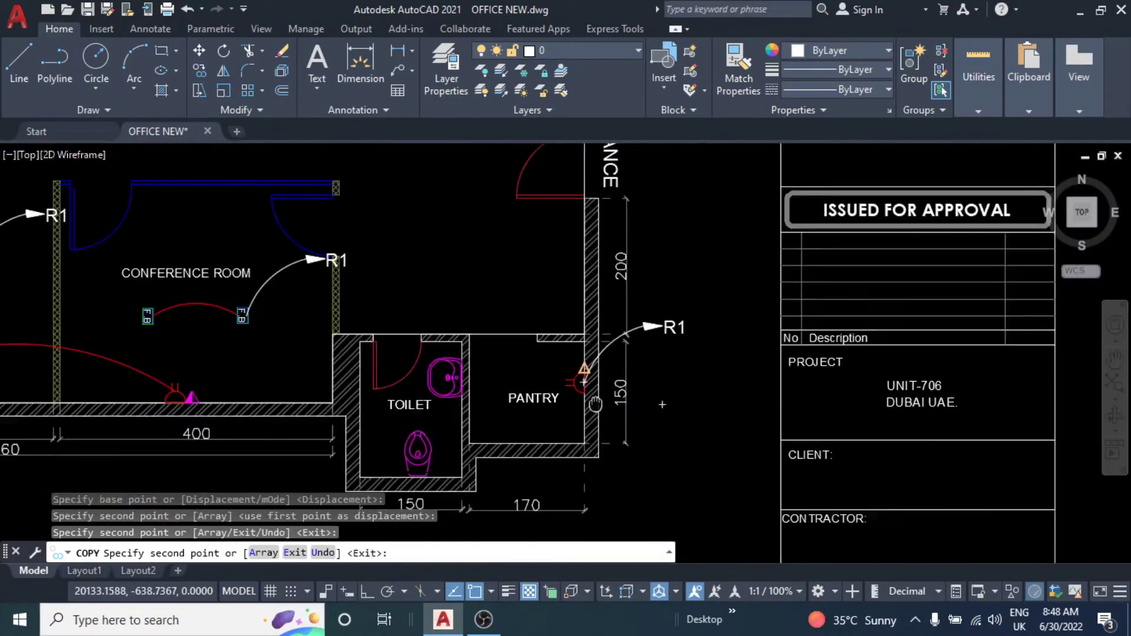
{"action": "scroll", "coordinate": [543, 365], "scroll_direction": "down", "scroll_amount": 2}
{"action": "middle_click_drag", "start_coordinate": [236, 236], "coordinate": [375, 323]}
{"action": "key", "text": "Escape"}
{"action": "key", "text": "Escape"}
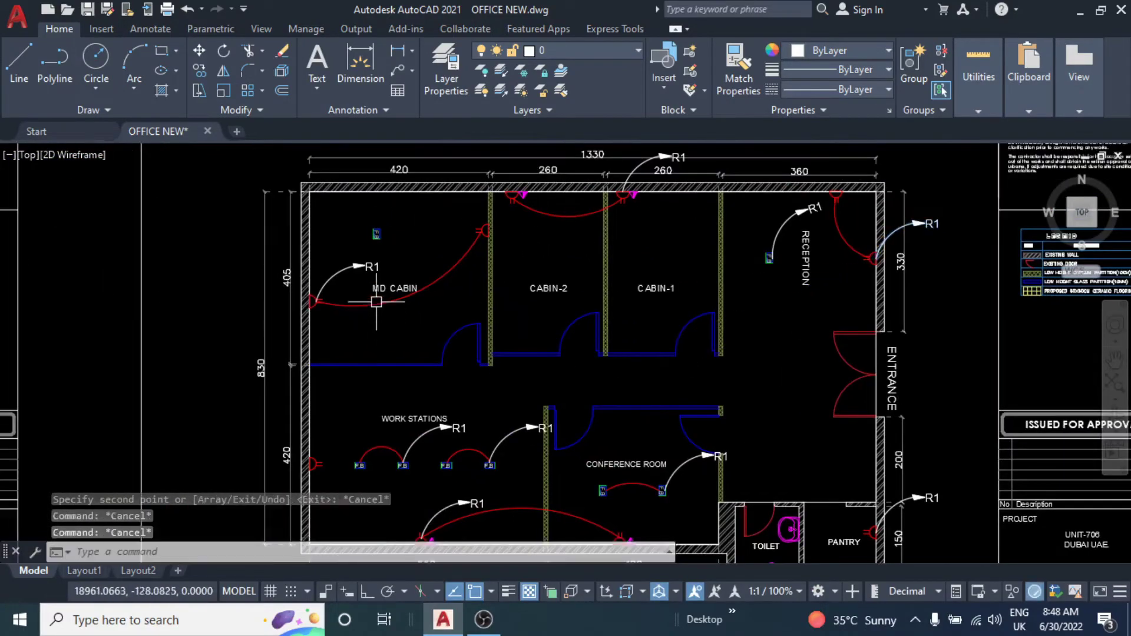
{"action": "scroll", "coordinate": [355, 260], "scroll_direction": "up", "scroll_amount": 4}
{"action": "left_click", "coordinate": [351, 278]}
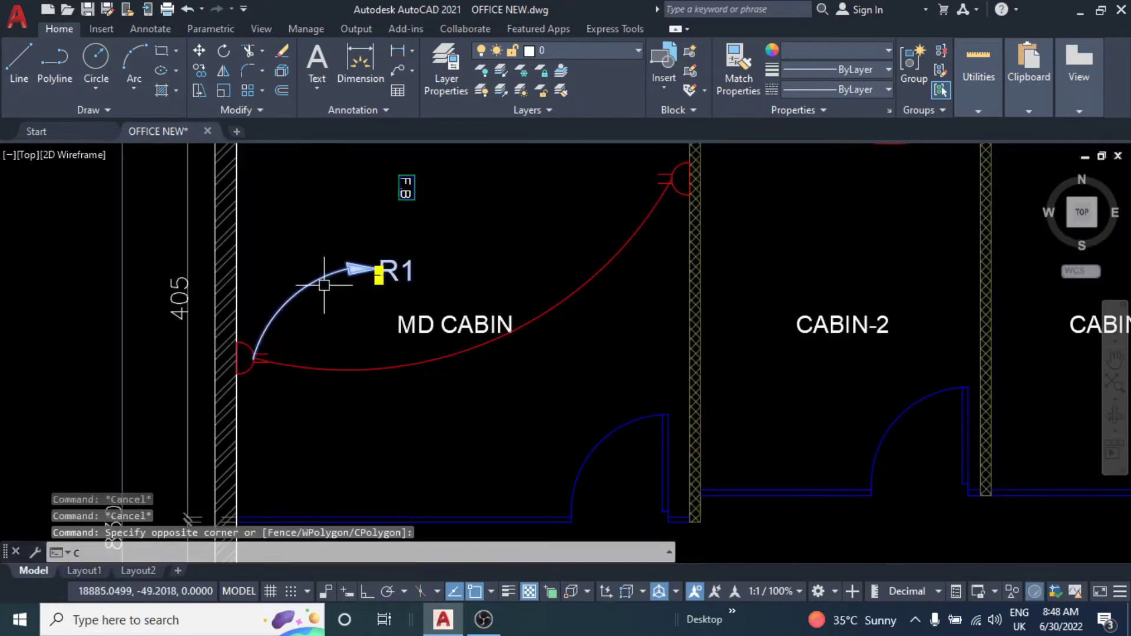
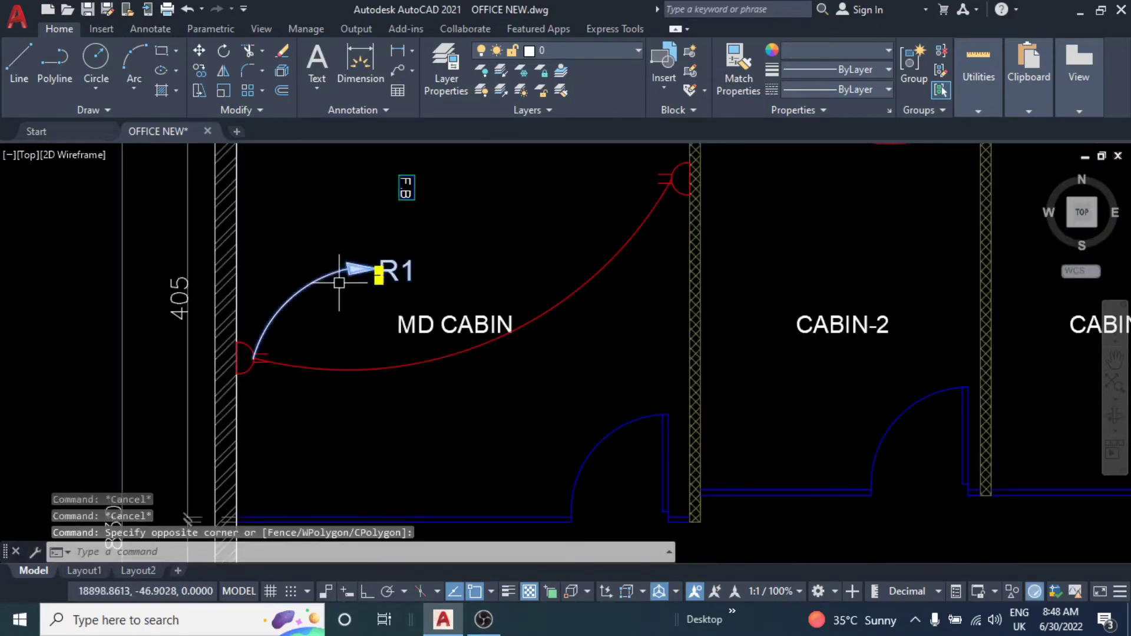
Start a copy from the door hinge base point, then abandon it.
{"action": "type", "text": "co"}
{"action": "key", "text": "Return"}
{"action": "scroll", "coordinate": [262, 339], "scroll_direction": "up", "scroll_amount": 3}
{"action": "left_click", "coordinate": [253, 365]}
{"action": "scroll", "coordinate": [365, 424], "scroll_direction": "down", "scroll_amount": 1}
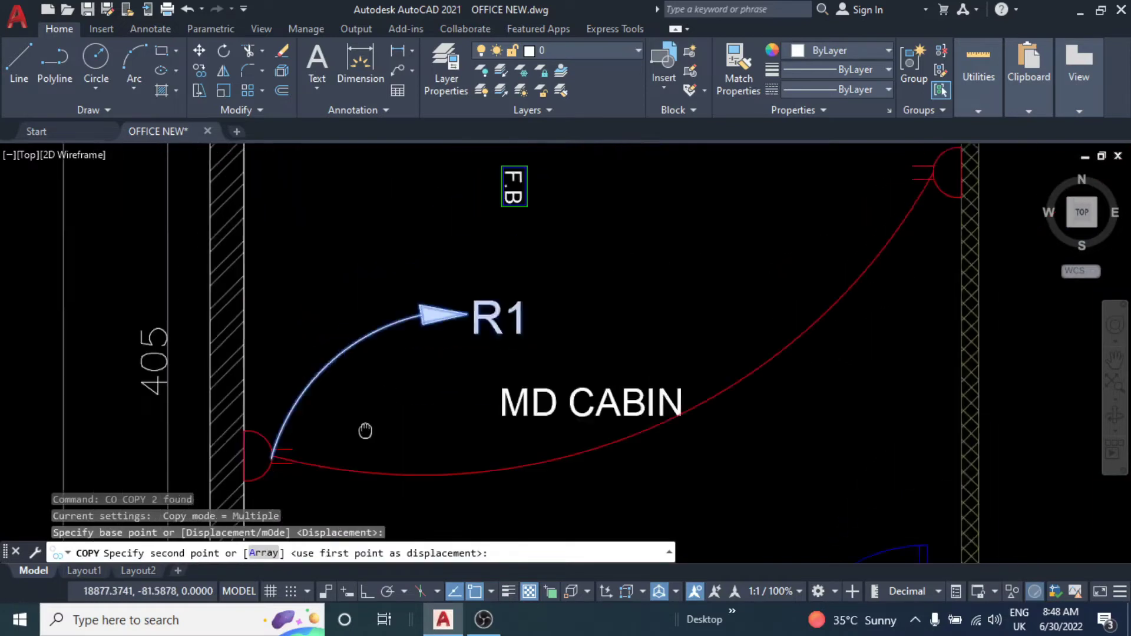
{"action": "scroll", "coordinate": [495, 249], "scroll_direction": "up", "scroll_amount": 1}
{"action": "key", "text": "Escape"}
{"action": "key", "text": "Escape"}
{"action": "scroll", "coordinate": [558, 316], "scroll_direction": "down", "scroll_amount": 3}
{"action": "scroll", "coordinate": [594, 294], "scroll_direction": "up", "scroll_amount": 4}
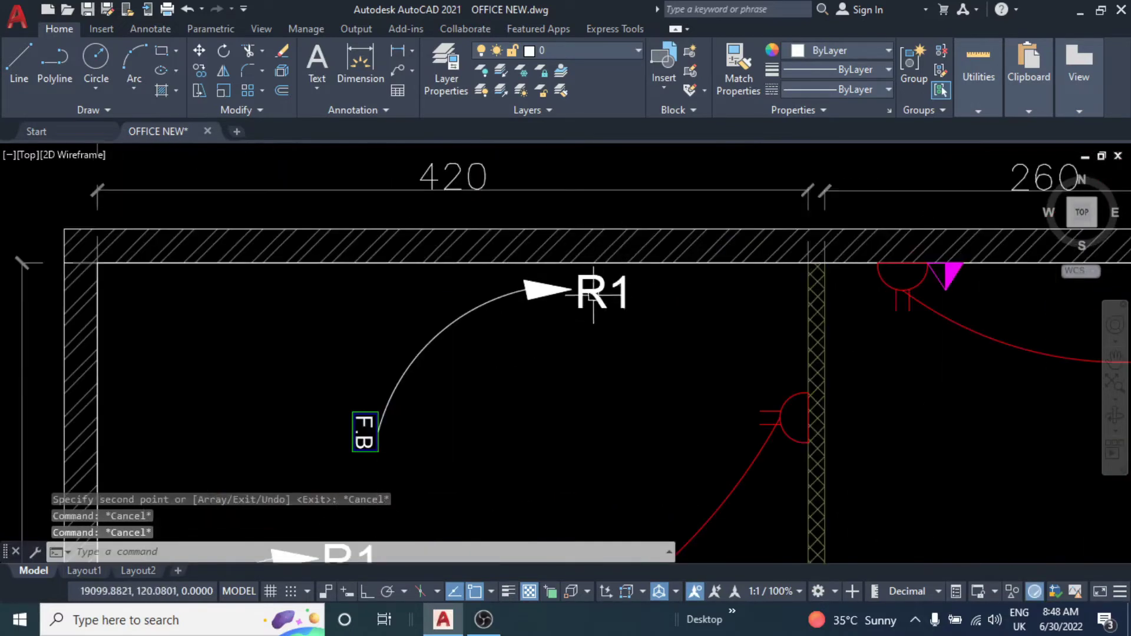
Change the MD CABIN leader label from R1 to B1.
{"action": "double_click", "coordinate": [593, 295]}
{"action": "type", "text": "B"}
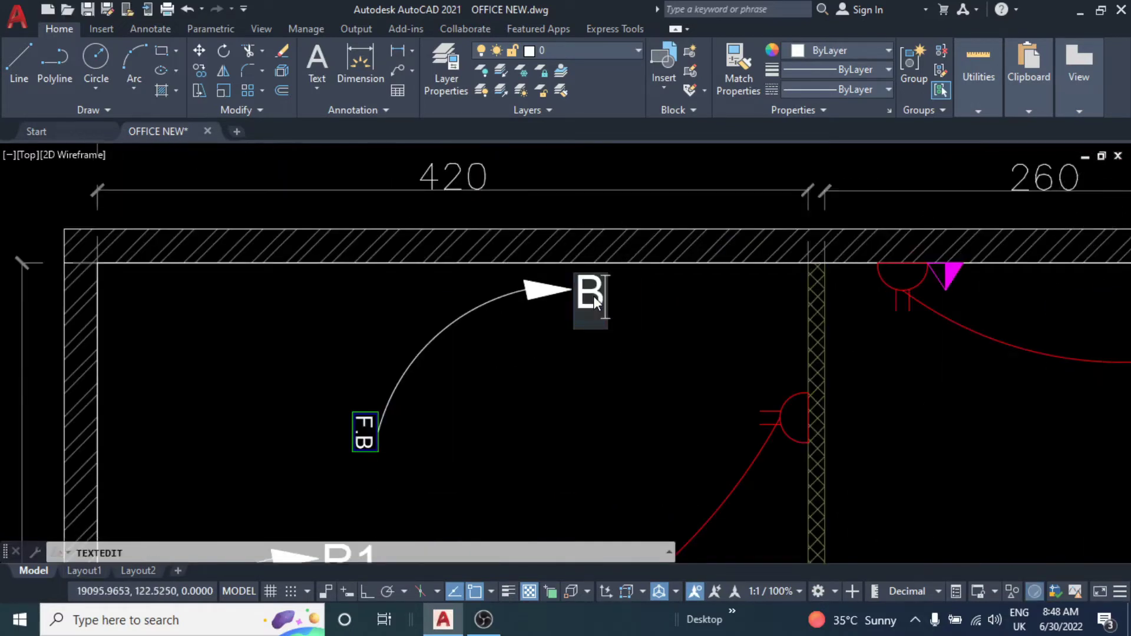
{"action": "type", "text": "1"}
{"action": "key", "text": "Return"}
{"action": "key", "text": "Escape"}
{"action": "key", "text": "Escape"}
{"action": "scroll", "coordinate": [501, 371], "scroll_direction": "down", "scroll_amount": 2}
{"action": "scroll", "coordinate": [463, 377], "scroll_direction": "up", "scroll_amount": 1}
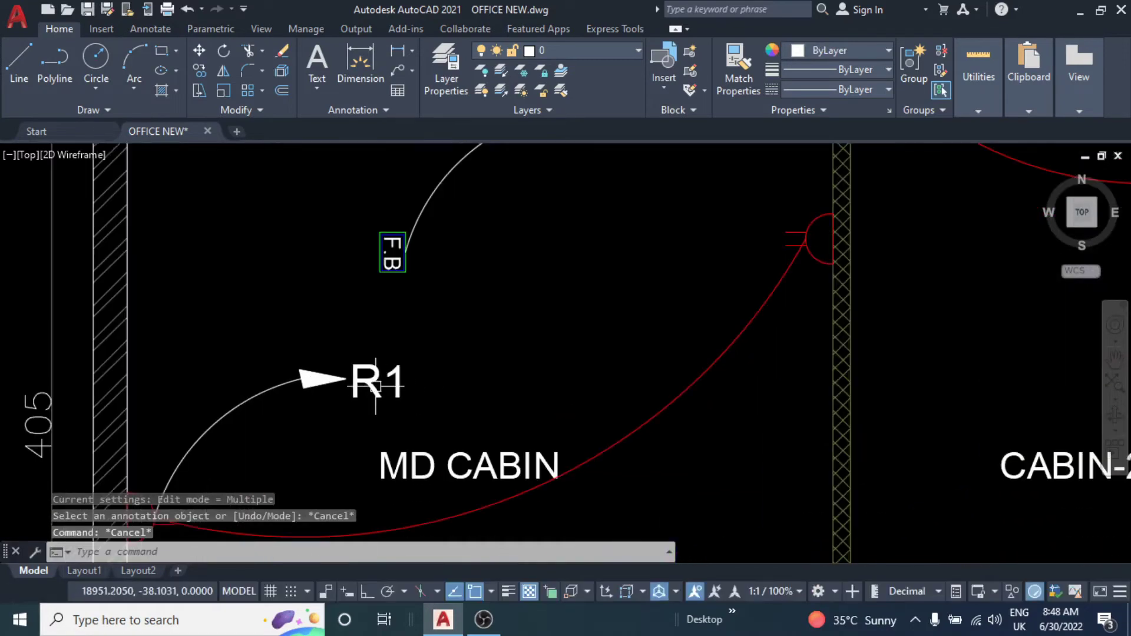
{"action": "scroll", "coordinate": [448, 330], "scroll_direction": "up", "scroll_amount": 1}
{"action": "double_click", "coordinate": [451, 330]}
{"action": "type", "text": "B1"}
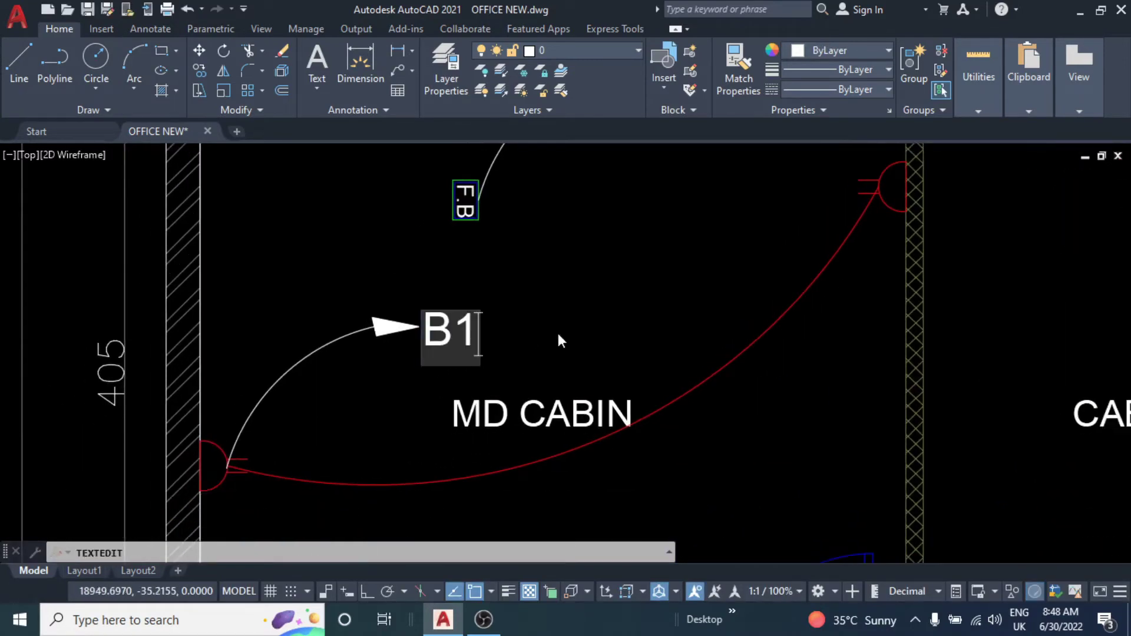
{"action": "key", "text": "Return"}
{"action": "key", "text": "Escape"}
Relabel the upper MD CABIN leader Y1 and start renumbering the top-wall label to 2.
{"action": "scroll", "coordinate": [594, 282], "scroll_direction": "down", "scroll_amount": 2}
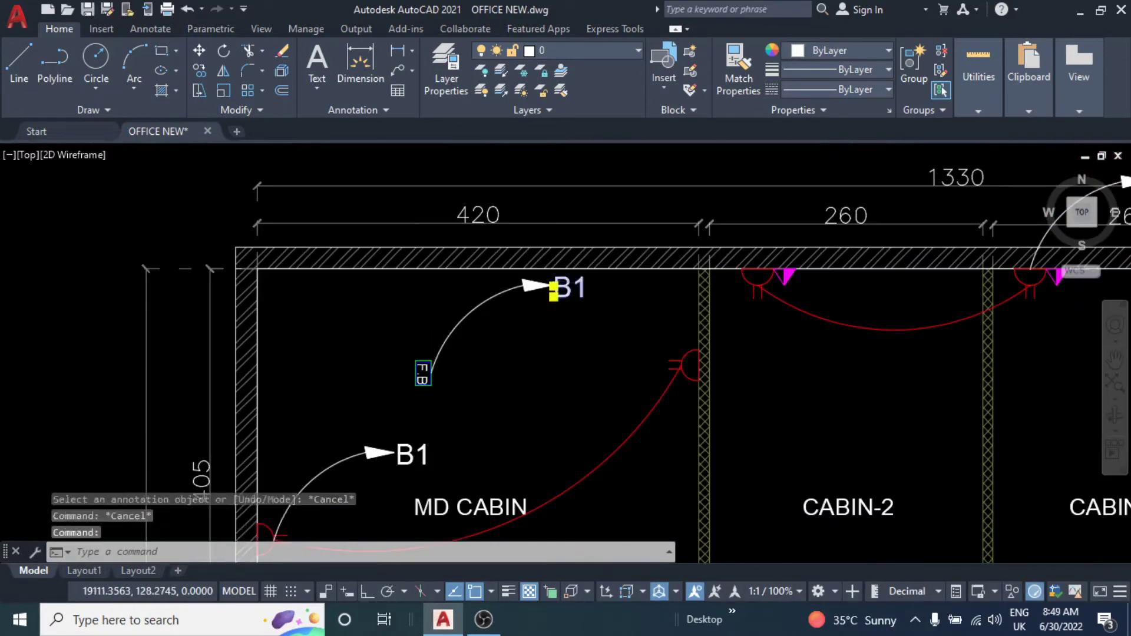
{"action": "double_click", "coordinate": [575, 289]}
{"action": "type", "text": "Y"}
{"action": "key", "text": "Return"}
{"action": "key", "text": "Escape"}
{"action": "scroll", "coordinate": [630, 349], "scroll_direction": "down", "scroll_amount": 2}
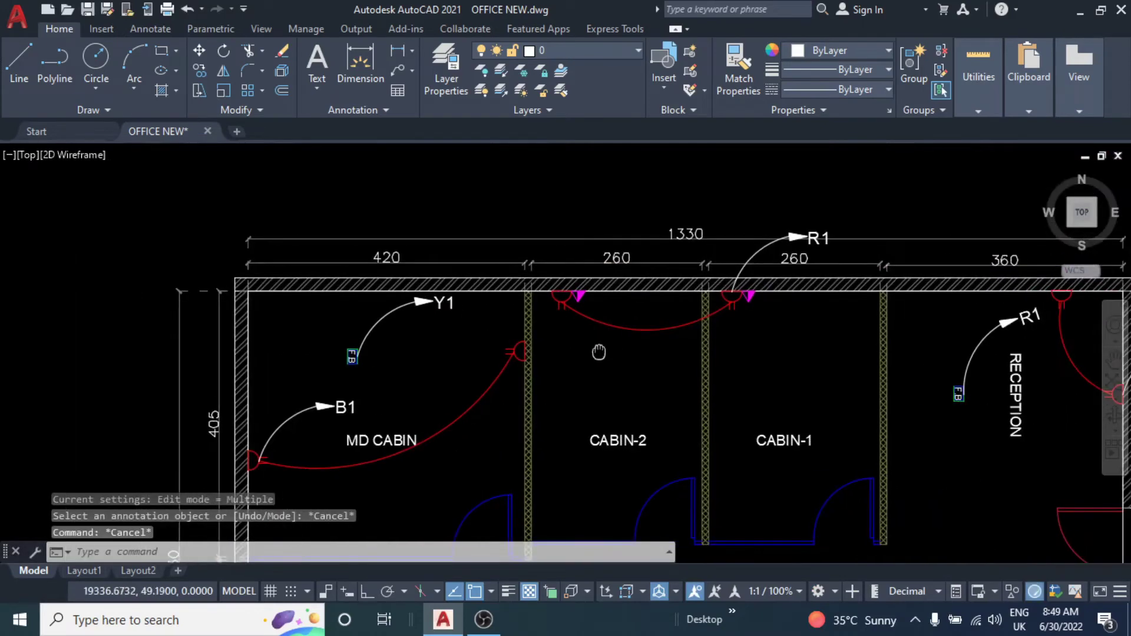
{"action": "scroll", "coordinate": [629, 311], "scroll_direction": "up", "scroll_amount": 2}
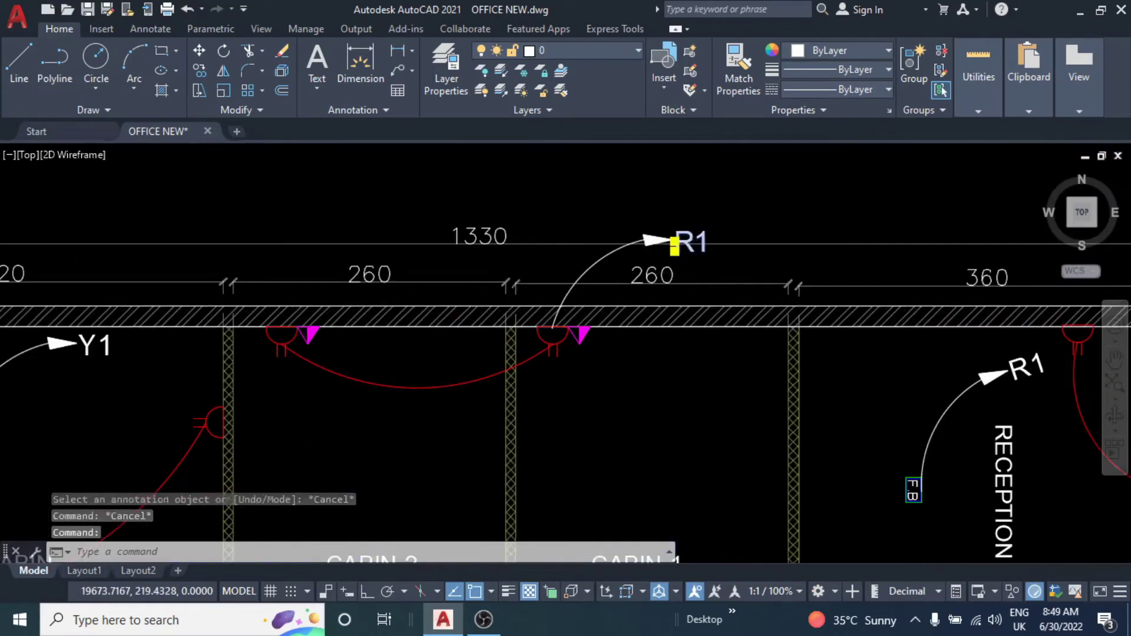
{"action": "type", "text": "B2"}
{"action": "key", "text": "Return"}
Finish the B2 label and change the next leader label to Y2.
{"action": "key", "text": "Escape"}
{"action": "scroll", "coordinate": [704, 386], "scroll_direction": "down", "scroll_amount": 3}
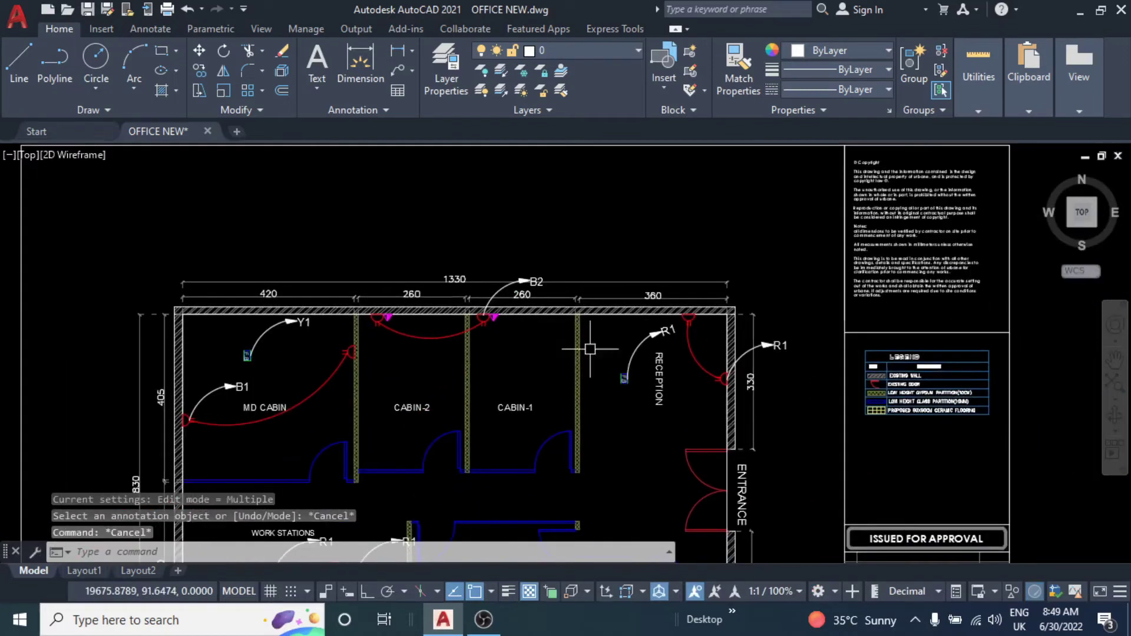
{"action": "scroll", "coordinate": [661, 293], "scroll_direction": "up", "scroll_amount": 3}
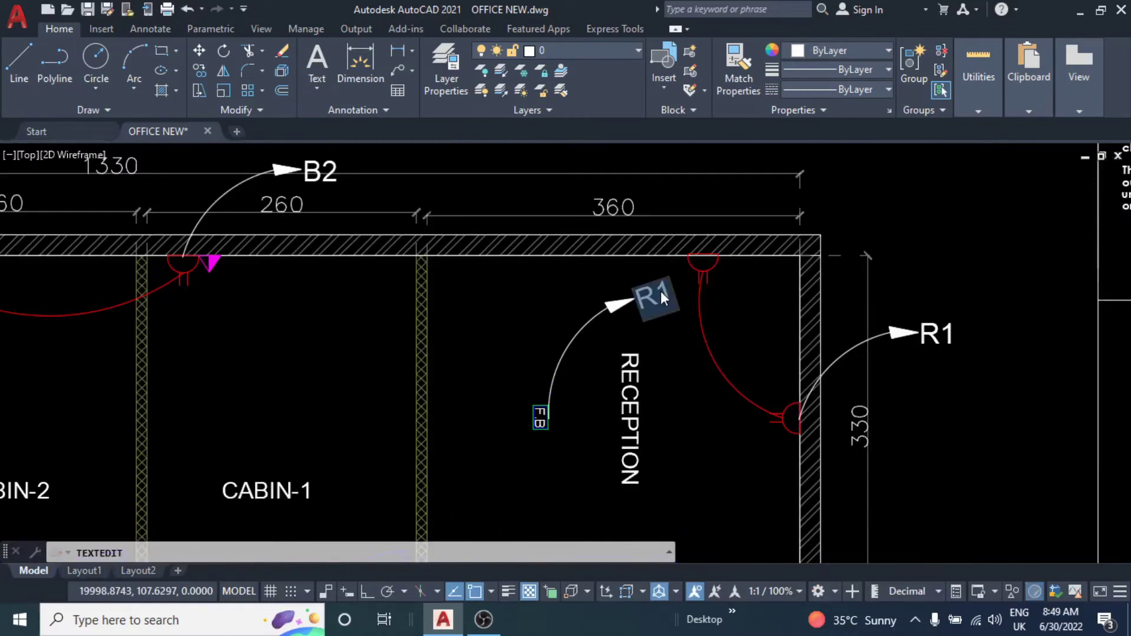
{"action": "type", "text": "Y2"}
{"action": "key", "text": "Return"}
{"action": "key", "text": "Escape"}
{"action": "scroll", "coordinate": [550, 366], "scroll_direction": "up", "scroll_amount": 3}
Relabel the reception's right-wall leader as R2.
{"action": "mouse_move", "coordinate": [550, 366]}
{"action": "middle_mouse_down"}
{"action": "mouse_move", "coordinate": [815, 278]}
{"action": "mouse_move", "coordinate": [656, 301]}
{"action": "middle_mouse_up"}
{"action": "type", "text": "R2"}
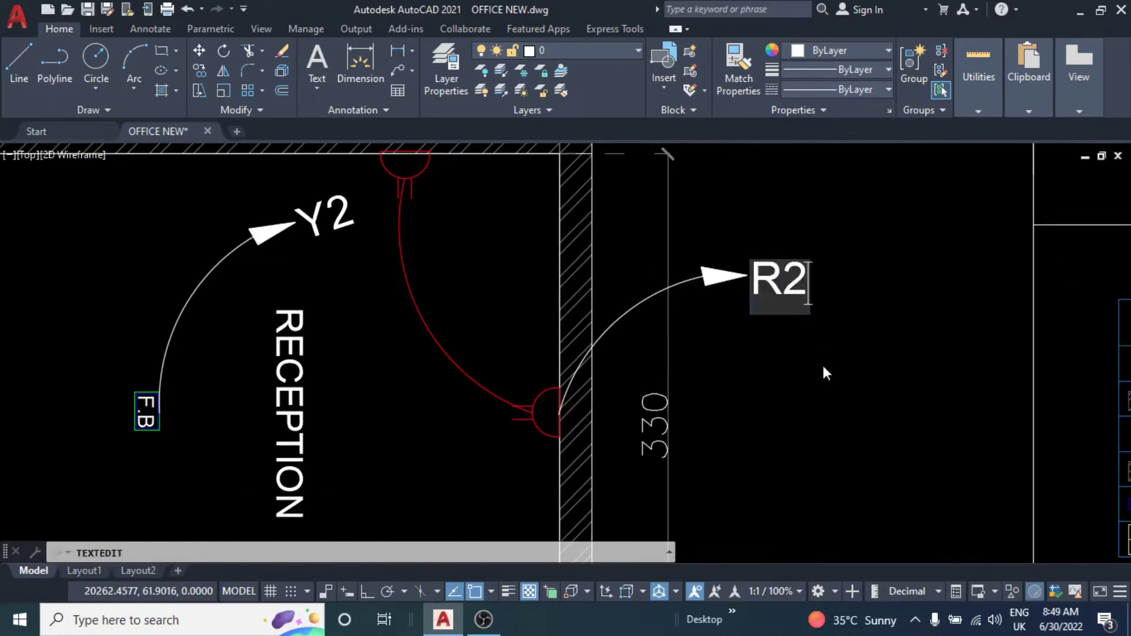
{"action": "key", "text": "Return"}
{"action": "key", "text": "Escape"}
{"action": "scroll", "coordinate": [822, 363], "scroll_direction": "down", "scroll_amount": 3}
{"action": "scroll", "coordinate": [600, 232], "scroll_direction": "up", "scroll_amount": 3}
Relabel the pantry leader as B3.
{"action": "middle_click_drag", "start_coordinate": [599, 232], "coordinate": [616, 203]}
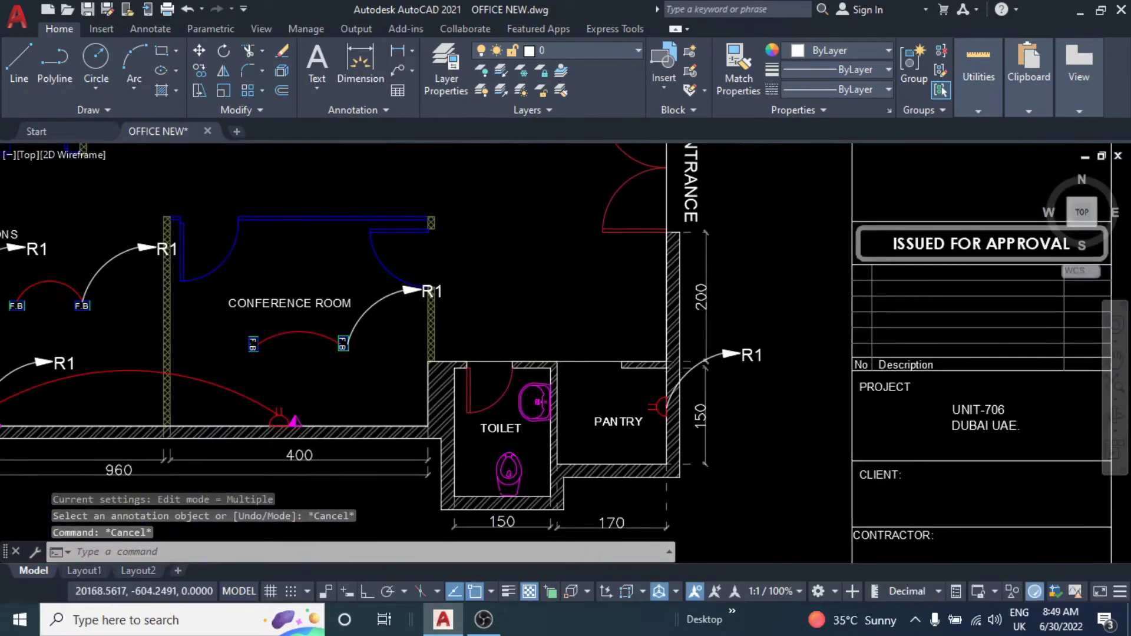
{"action": "scroll", "coordinate": [736, 326], "scroll_direction": "up", "scroll_amount": 4}
{"action": "double_click", "coordinate": [731, 324]}
{"action": "type", "text": "B"}
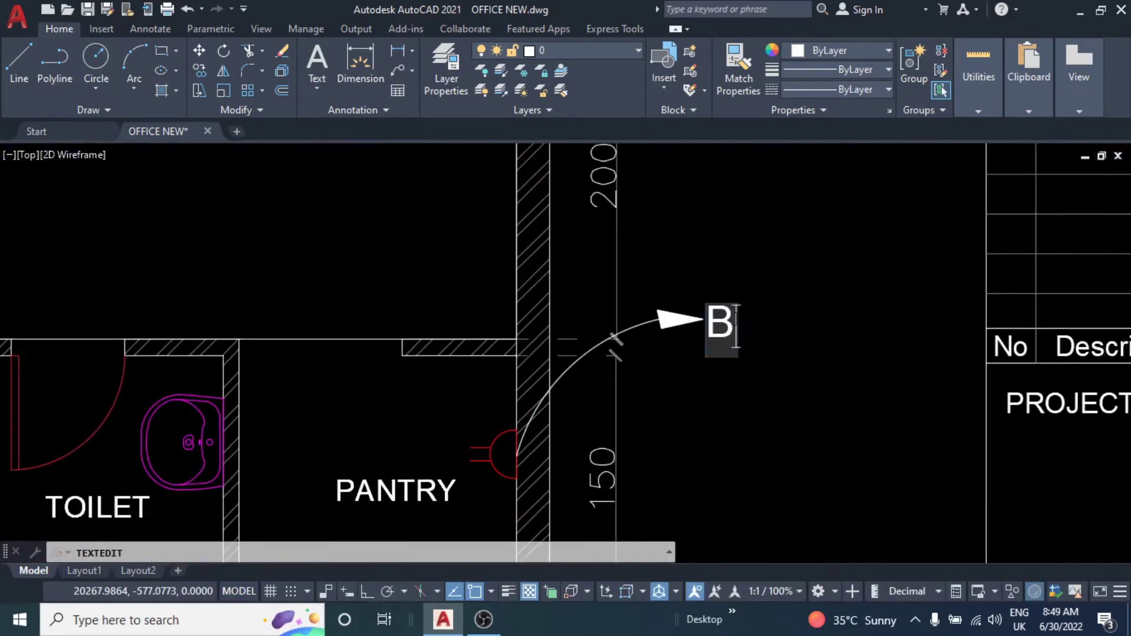
{"action": "key", "text": "Return"}
{"action": "key", "text": "Escape"}
{"action": "scroll", "coordinate": [806, 458], "scroll_direction": "down", "scroll_amount": 3}
Relabel the conference room leader as Y3.
{"action": "middle_click_drag", "start_coordinate": [236, 248], "coordinate": [658, 306]}
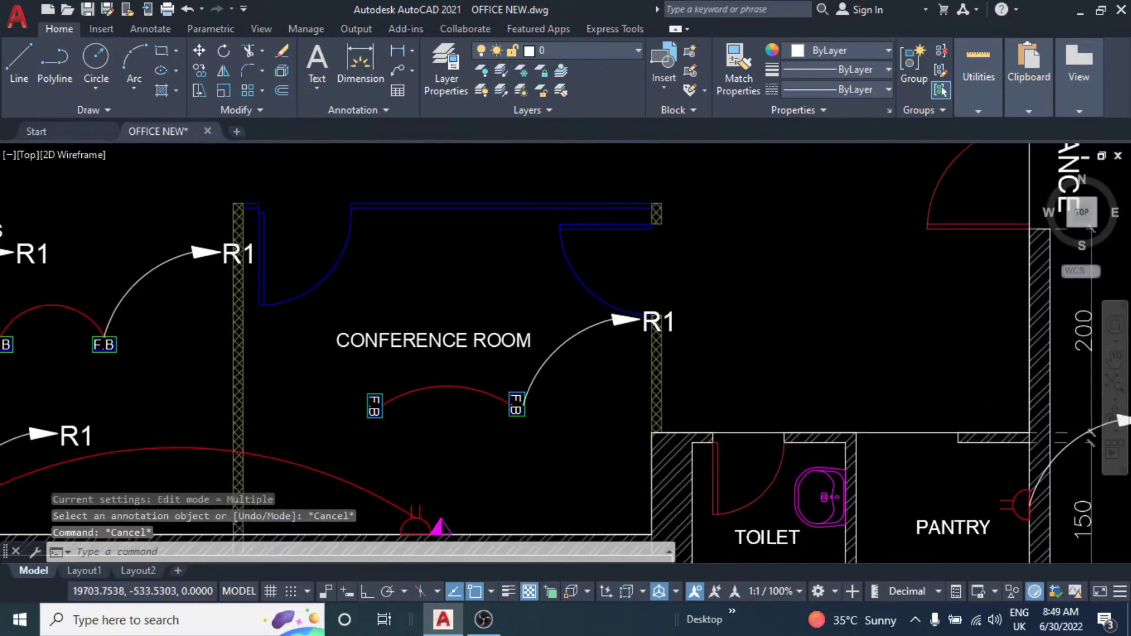
{"action": "scroll", "coordinate": [658, 306], "scroll_direction": "up", "scroll_amount": 4}
{"action": "double_click", "coordinate": [650, 308]}
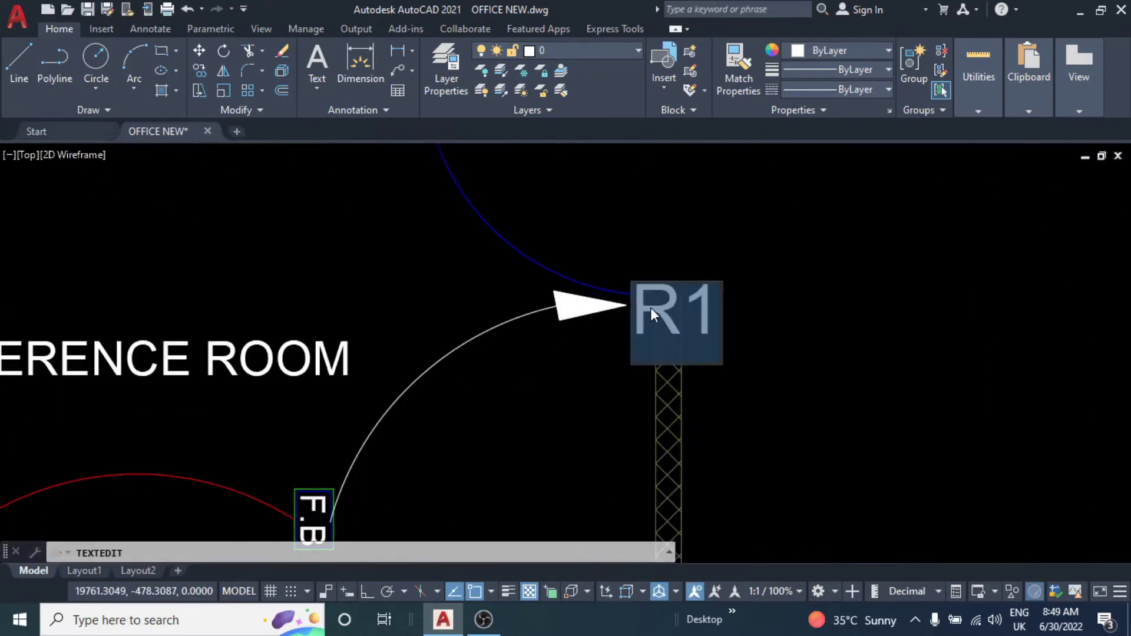
{"action": "type", "text": "Y3"}
{"action": "key", "text": "Return"}
{"action": "key", "text": "Escape"}
{"action": "scroll", "coordinate": [778, 373], "scroll_direction": "down", "scroll_amount": 3}
Relabel the lower wall leader as R3.
{"action": "middle_click_drag", "start_coordinate": [529, 361], "coordinate": [508, 346]}
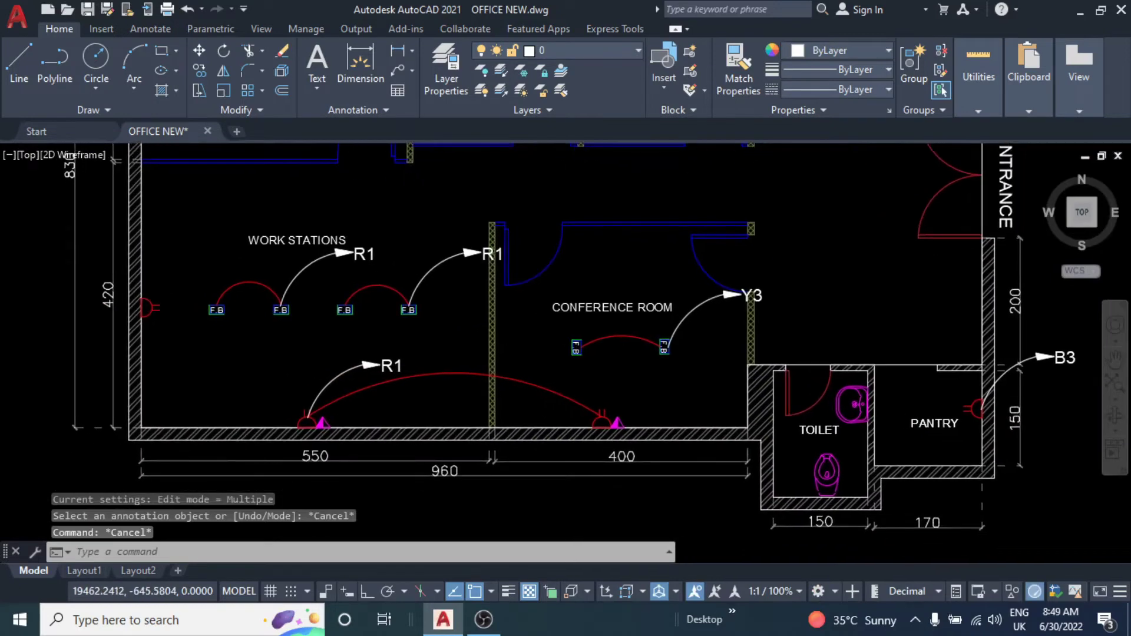
{"action": "scroll", "coordinate": [480, 386], "scroll_direction": "up", "scroll_amount": 4}
{"action": "key", "text": "BackSpace"}
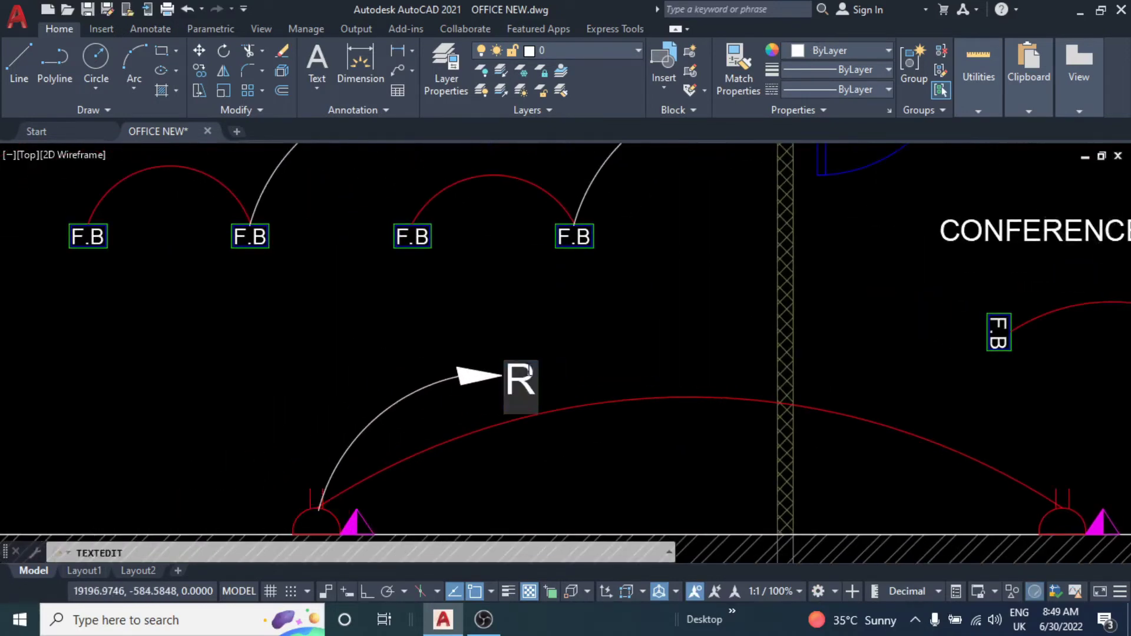
{"action": "type", "text": "3"}
{"action": "key", "text": "Return"}
{"action": "key", "text": "Escape"}
{"action": "scroll", "coordinate": [538, 313], "scroll_direction": "down", "scroll_amount": 3}
{"action": "scroll", "coordinate": [663, 275], "scroll_direction": "up", "scroll_amount": 4}
Relabel the first work-station leader as B4.
{"action": "middle_click_drag", "start_coordinate": [663, 275], "coordinate": [574, 306]}
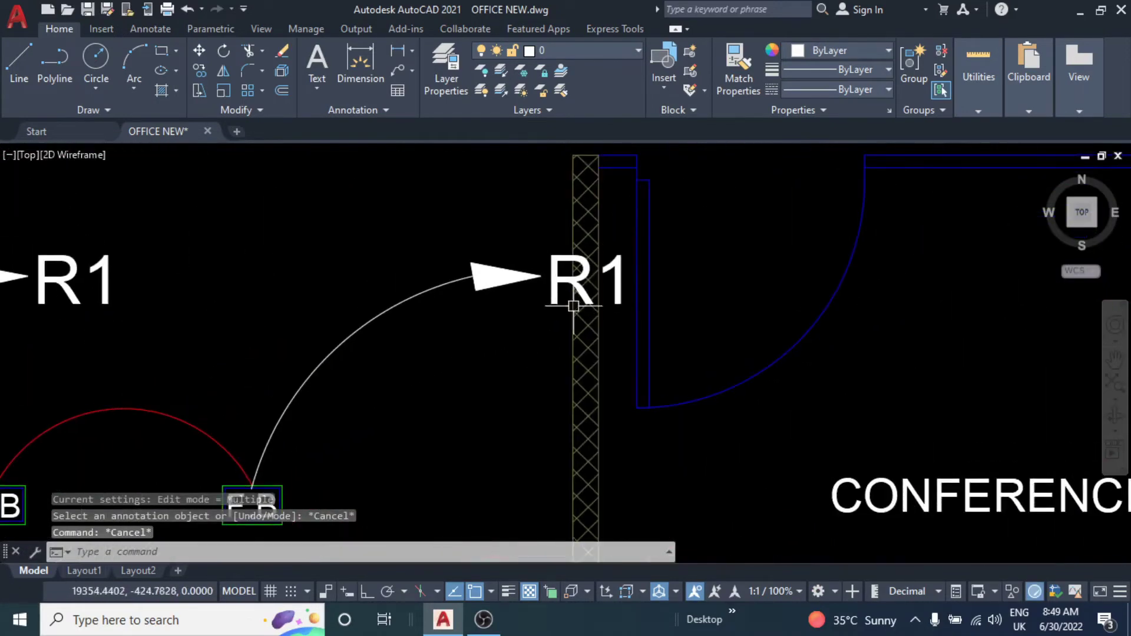
{"action": "double_click", "coordinate": [567, 279]}
{"action": "type", "text": "B4"}
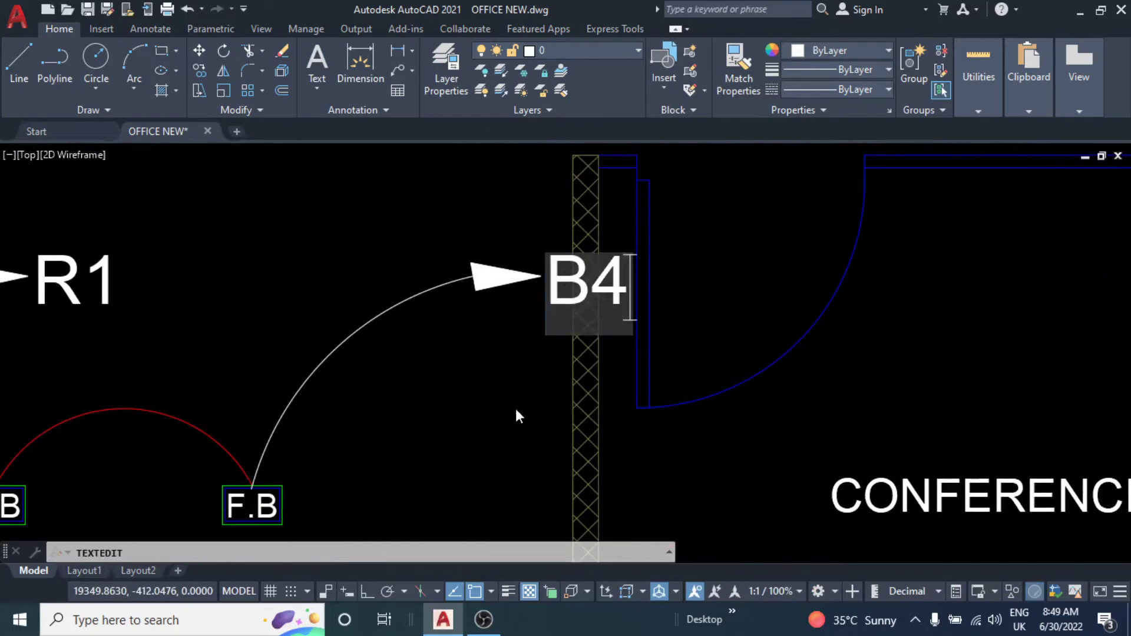
{"action": "key", "text": "Escape"}
{"action": "scroll", "coordinate": [333, 318], "scroll_direction": "down", "scroll_amount": 4}
{"action": "scroll", "coordinate": [77, 312], "scroll_direction": "up", "scroll_amount": 4}
Relabel the last work-station leader as Y4.
{"action": "key", "text": "Escape"}
{"action": "left_click", "coordinate": [467, 287]}
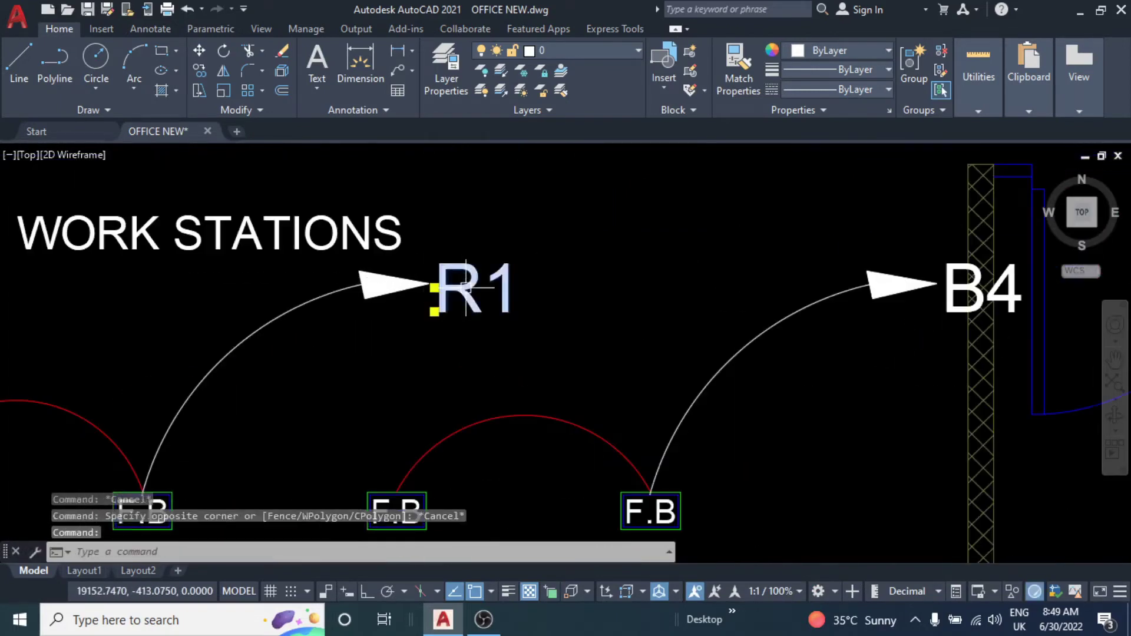
{"action": "double_click", "coordinate": [466, 289]}
{"action": "type", "text": "Y4"}
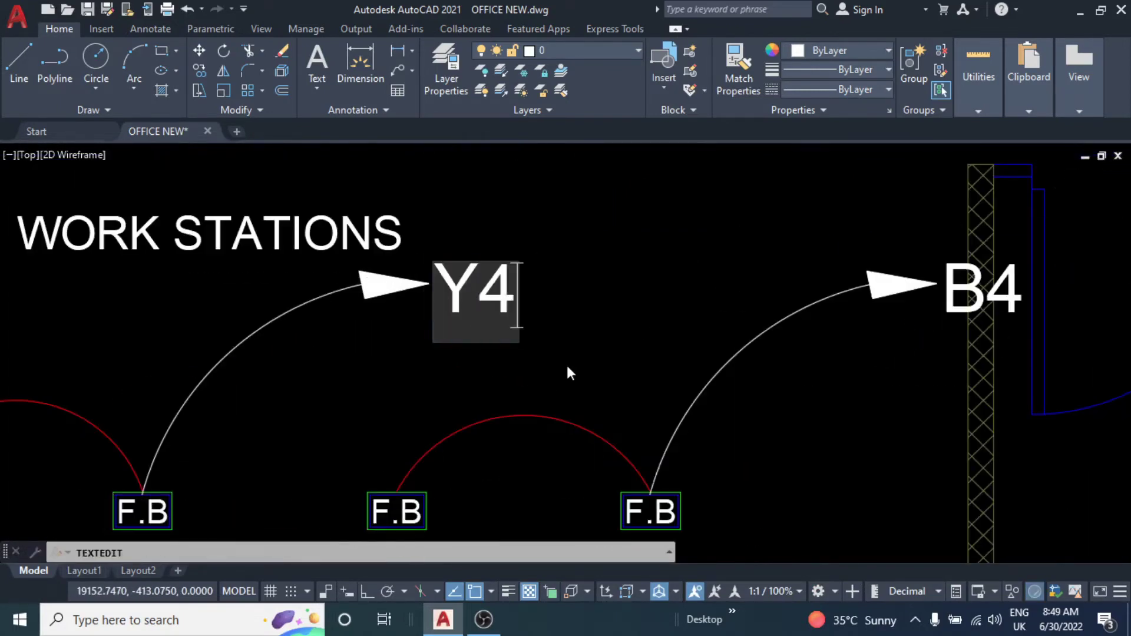
{"action": "key", "text": "Escape"}
{"action": "scroll", "coordinate": [567, 363], "scroll_direction": "down", "scroll_amount": 2}
{"action": "scroll", "coordinate": [515, 351], "scroll_direction": "down", "scroll_amount": 4}
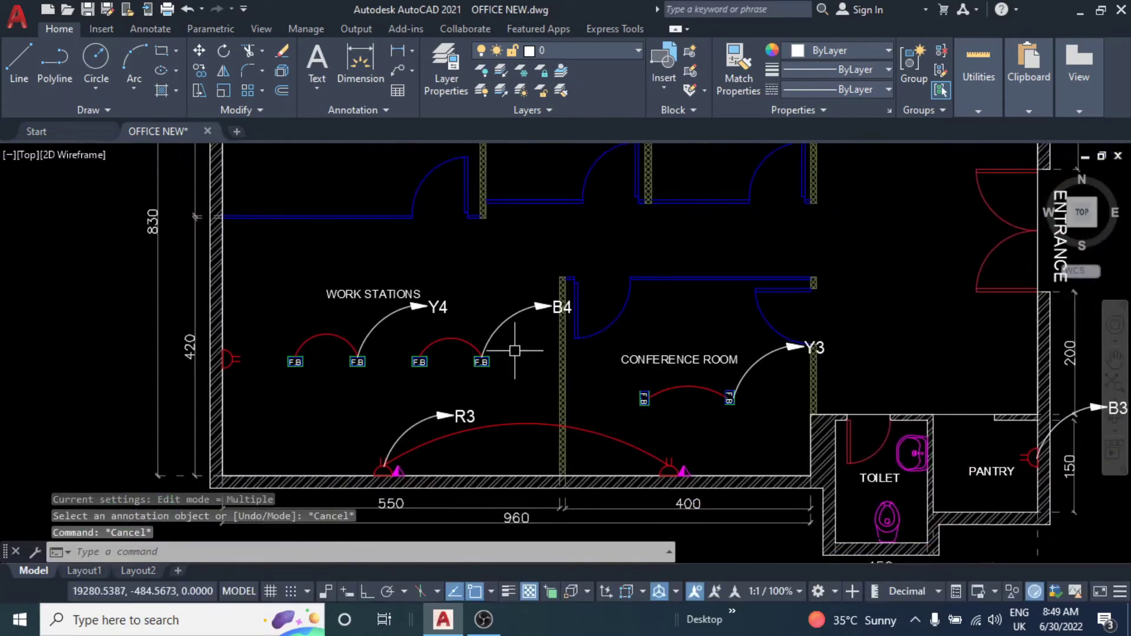
Navigate from the whole office plan to the lighting plan's entrance and reception corner.
{"action": "scroll", "coordinate": [531, 295], "scroll_direction": "down", "scroll_amount": 3}
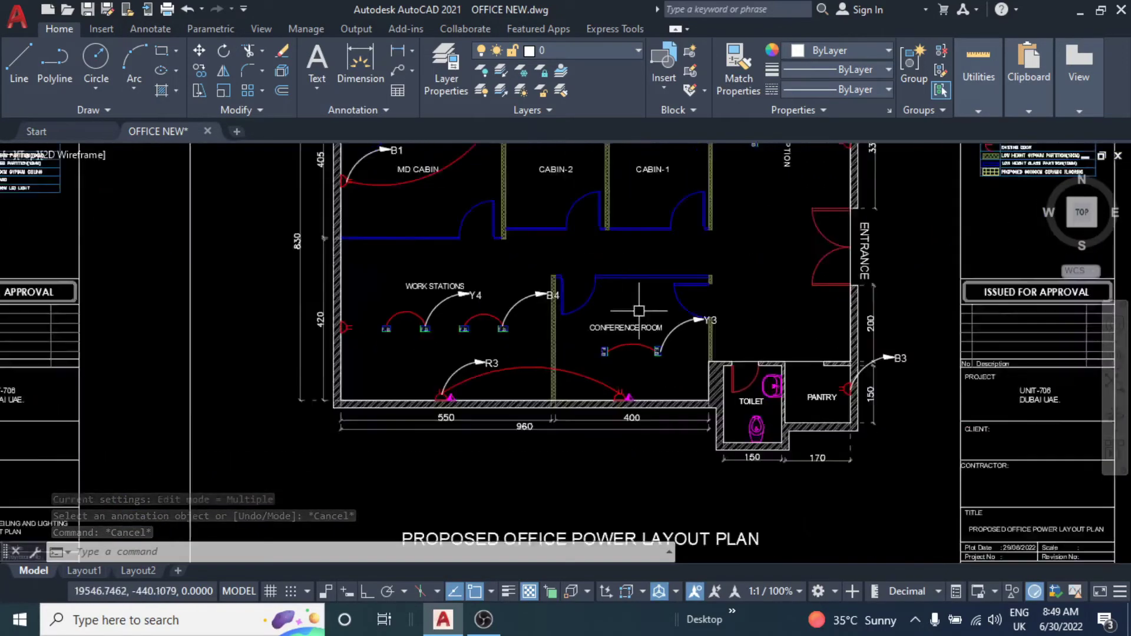
{"action": "scroll", "coordinate": [530, 295], "scroll_direction": "down", "scroll_amount": 2}
{"action": "scroll", "coordinate": [518, 305], "scroll_direction": "up", "scroll_amount": 5}
{"action": "middle_click_drag", "start_coordinate": [518, 305], "coordinate": [627, 365]}
{"action": "scroll", "coordinate": [530, 342], "scroll_direction": "down", "scroll_amount": 2}
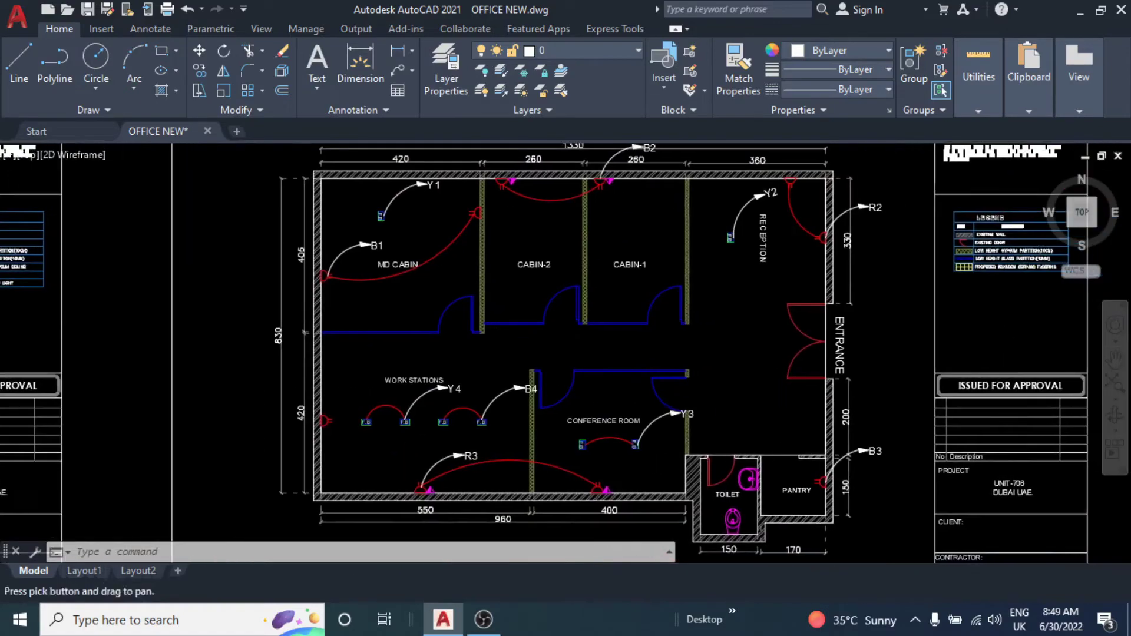
{"action": "scroll", "coordinate": [536, 343], "scroll_direction": "down", "scroll_amount": 4}
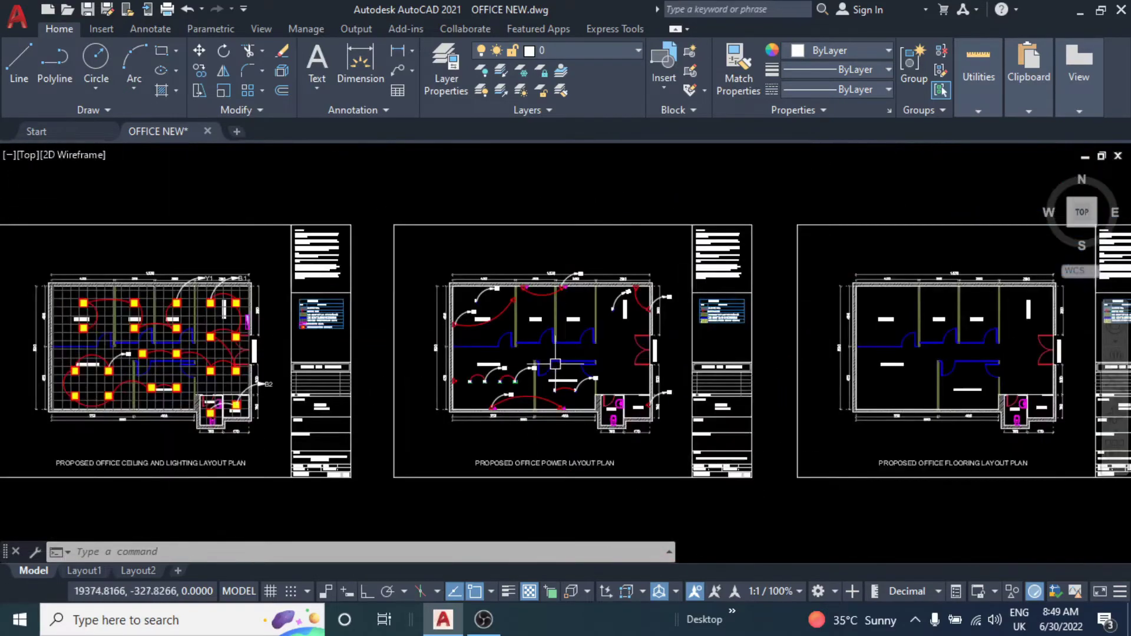
{"action": "scroll", "coordinate": [459, 318], "scroll_direction": "up", "scroll_amount": 1}
{"action": "scroll", "coordinate": [447, 306], "scroll_direction": "up", "scroll_amount": 4}
{"action": "scroll", "coordinate": [419, 303], "scroll_direction": "down", "scroll_amount": 4}
{"action": "middle_click_drag", "start_coordinate": [419, 302], "coordinate": [442, 330]}
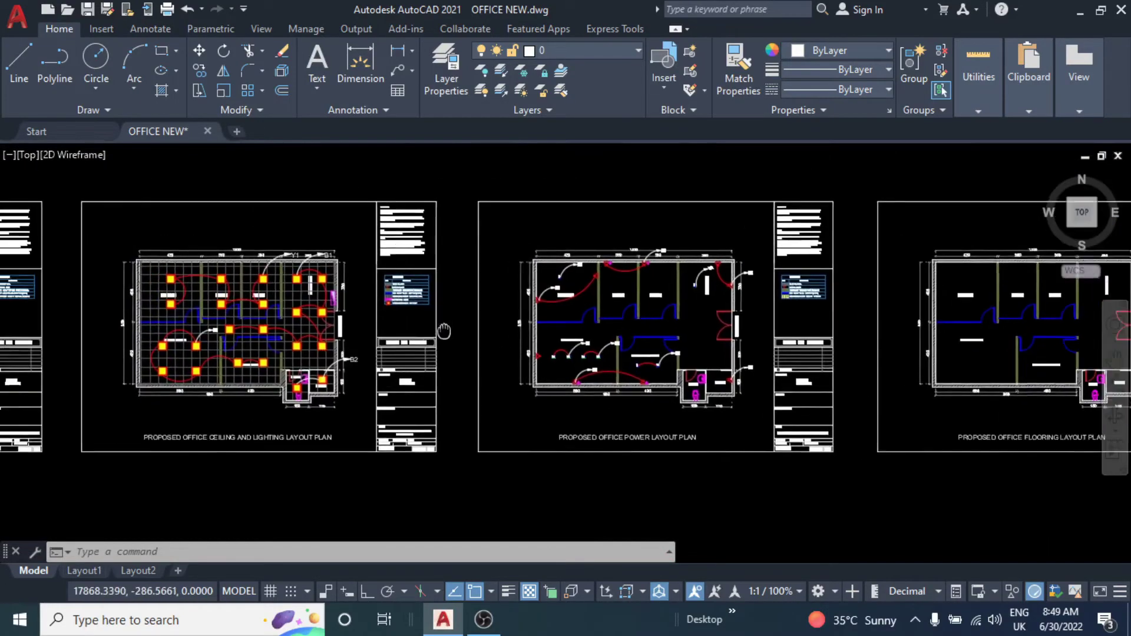
{"action": "scroll", "coordinate": [430, 298], "scroll_direction": "up", "scroll_amount": 5}
{"action": "scroll", "coordinate": [480, 263], "scroll_direction": "up", "scroll_amount": 2}
{"action": "middle_click_drag", "start_coordinate": [480, 263], "coordinate": [481, 398]}
Copy the distribution board triangle onto the power plan's reception wall.
{"action": "type", "text": "co"}
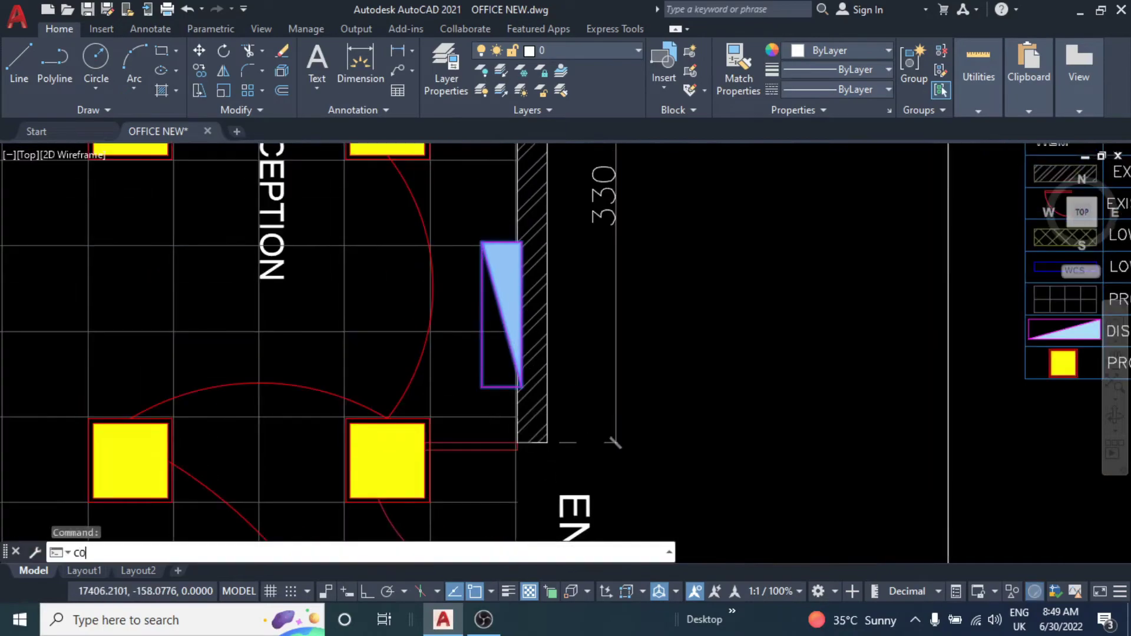
{"action": "key", "text": "Return"}
{"action": "scroll", "coordinate": [489, 265], "scroll_direction": "down", "scroll_amount": 3}
{"action": "scroll", "coordinate": [493, 200], "scroll_direction": "up", "scroll_amount": 3}
{"action": "scroll", "coordinate": [676, 271], "scroll_direction": "down", "scroll_amount": 5}
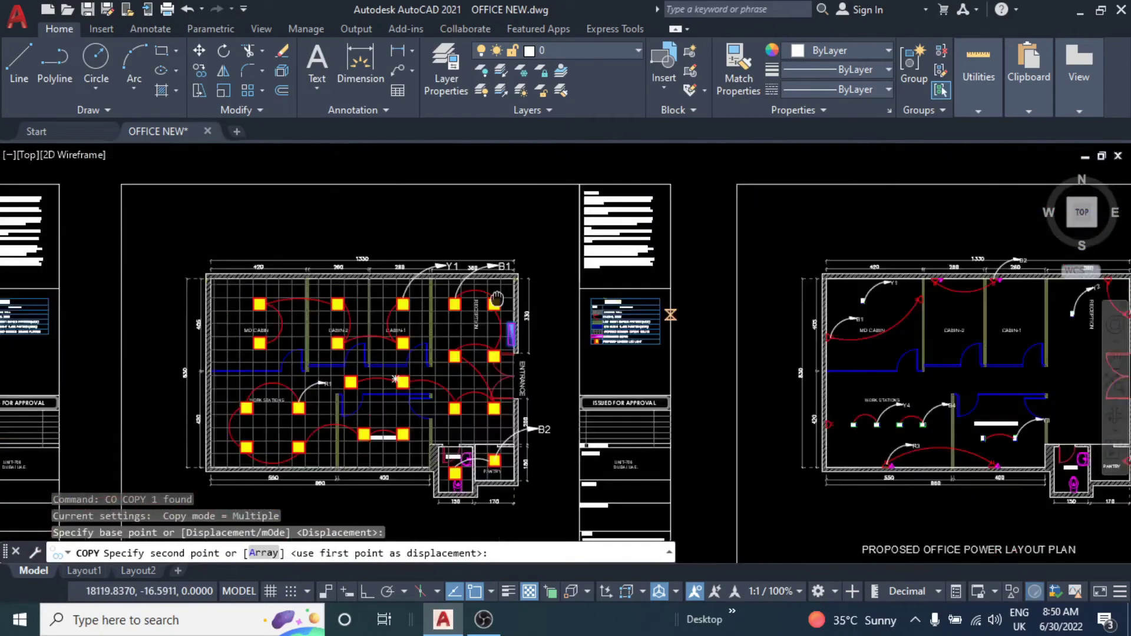
{"action": "scroll", "coordinate": [638, 210], "scroll_direction": "up", "scroll_amount": 3}
{"action": "scroll", "coordinate": [638, 210], "scroll_direction": "up", "scroll_amount": 3}
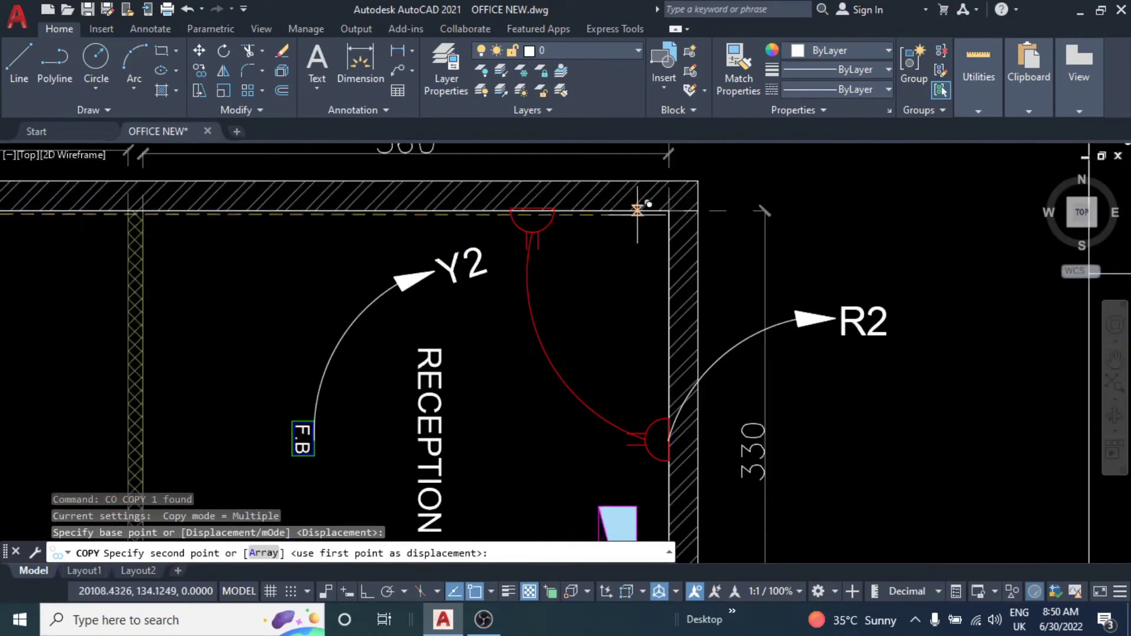
{"action": "left_click", "coordinate": [674, 199]}
{"action": "key", "text": "Escape"}
{"action": "key", "text": "Escape"}
{"action": "scroll", "coordinate": [543, 279], "scroll_direction": "down", "scroll_amount": 3}
{"action": "scroll", "coordinate": [538, 308], "scroll_direction": "down", "scroll_amount": 2}
Mirror the legend's row lines below the table with Ortho on, keeping the originals, to form four new rows.
{"action": "scroll", "coordinate": [538, 309], "scroll_direction": "up", "scroll_amount": 4}
{"action": "middle_click_drag", "start_coordinate": [538, 308], "coordinate": [399, 358]}
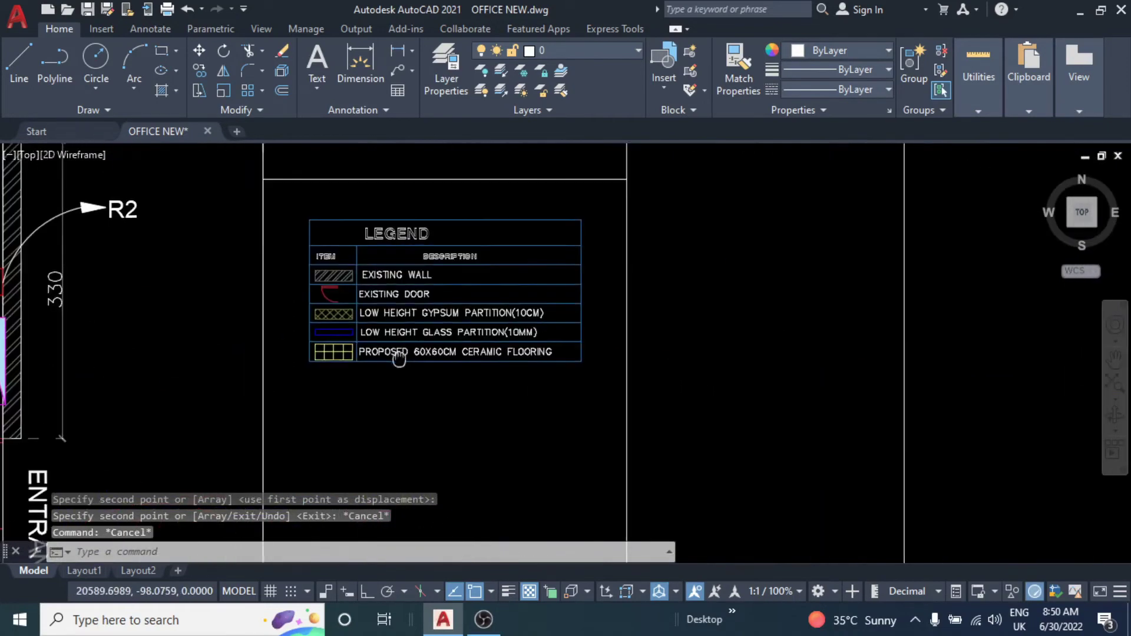
{"action": "scroll", "coordinate": [526, 351], "scroll_direction": "up", "scroll_amount": 2}
{"action": "left_click", "coordinate": [578, 246]}
{"action": "type", "text": "mi"}
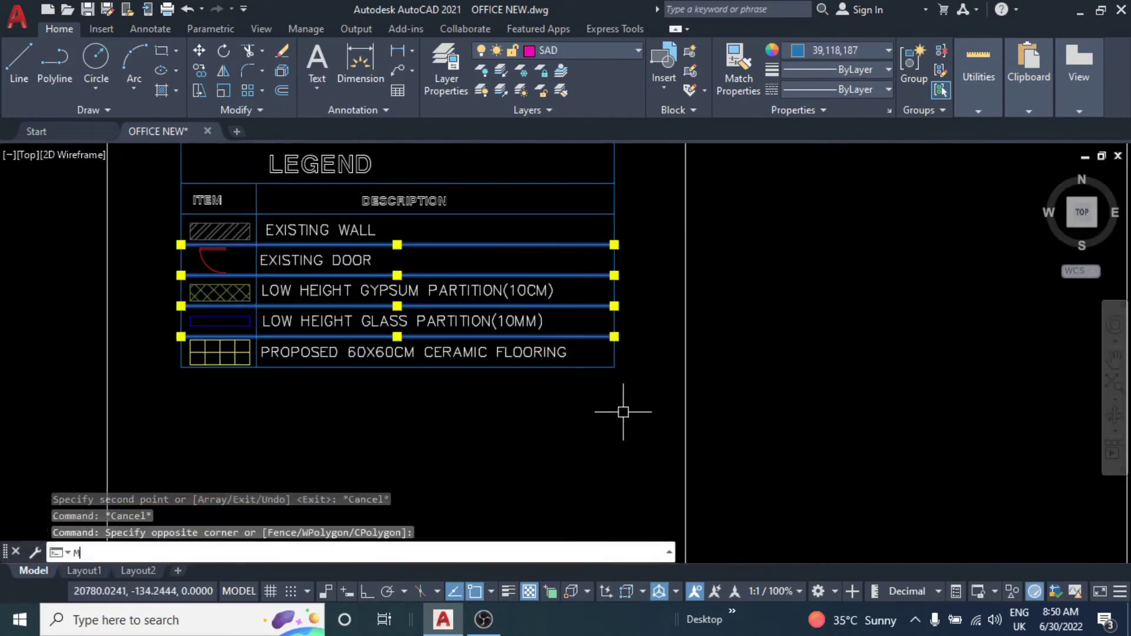
{"action": "key", "text": "Return"}
{"action": "left_click", "coordinate": [615, 367]}
{"action": "key", "text": "F8"}
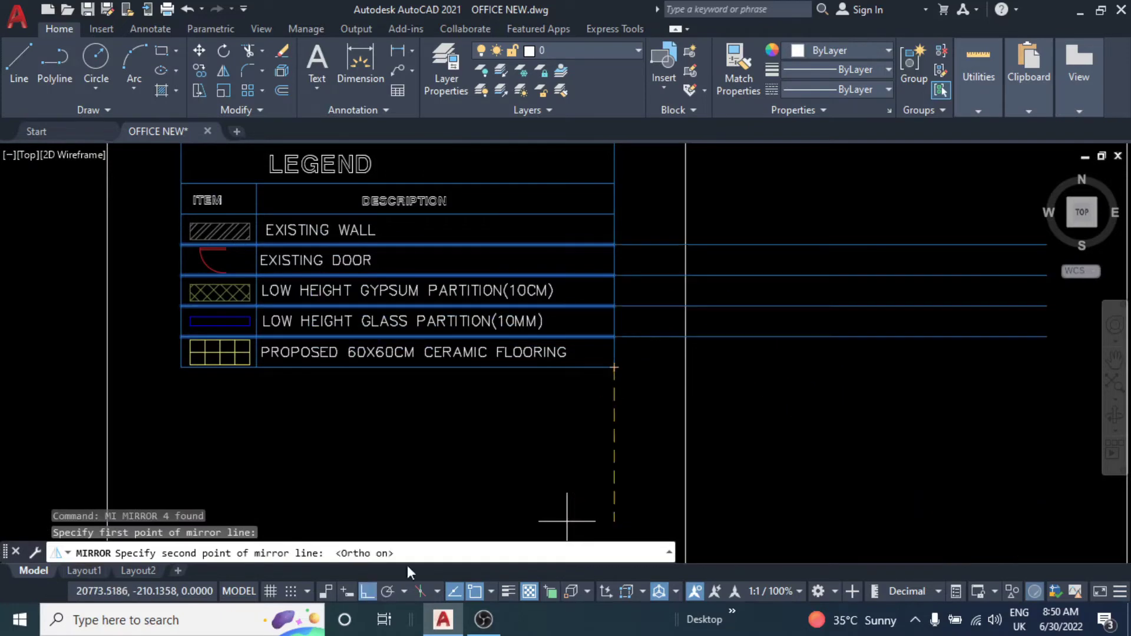
{"action": "left_click", "coordinate": [576, 518]}
{"action": "key", "text": "Return"}
Stretch the table's right edge down to the new bottom line.
{"action": "scroll", "coordinate": [725, 304], "scroll_direction": "up", "scroll_amount": 2}
{"action": "left_click", "coordinate": [724, 304]}
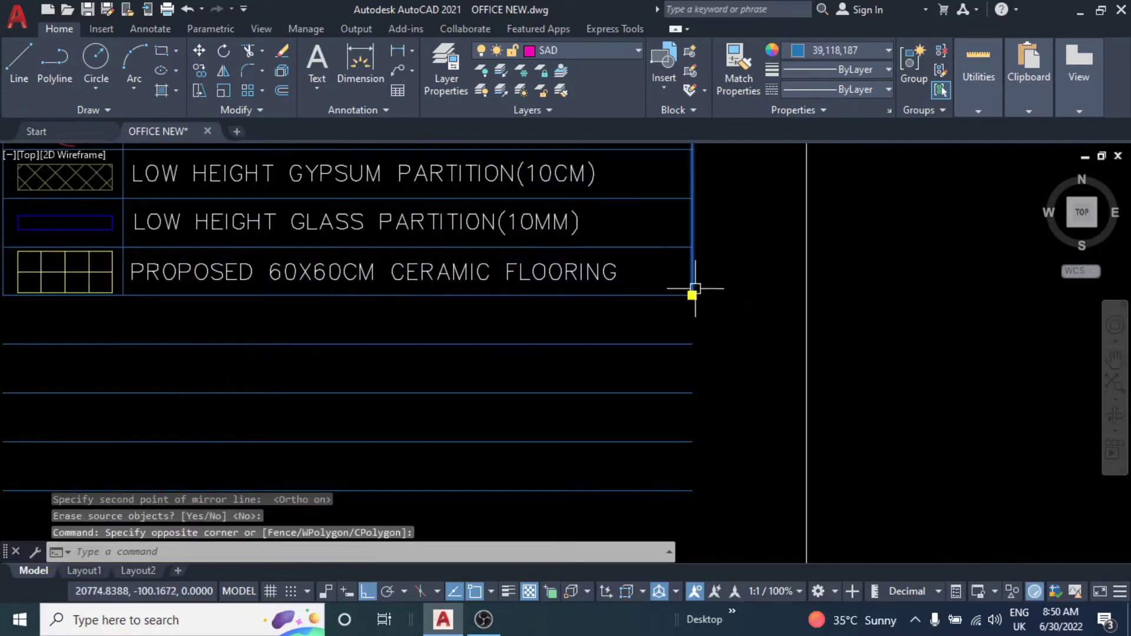
{"action": "left_click", "coordinate": [693, 293]}
{"action": "middle_click_drag", "start_coordinate": [697, 499], "coordinate": [733, 374]}
{"action": "left_click", "coordinate": [728, 371]}
{"action": "key", "text": "Escape"}
{"action": "key", "text": "Escape"}
Extend the left edge and the column divider down to the new bottom line.
{"action": "scroll", "coordinate": [556, 316], "scroll_direction": "down", "scroll_amount": 2}
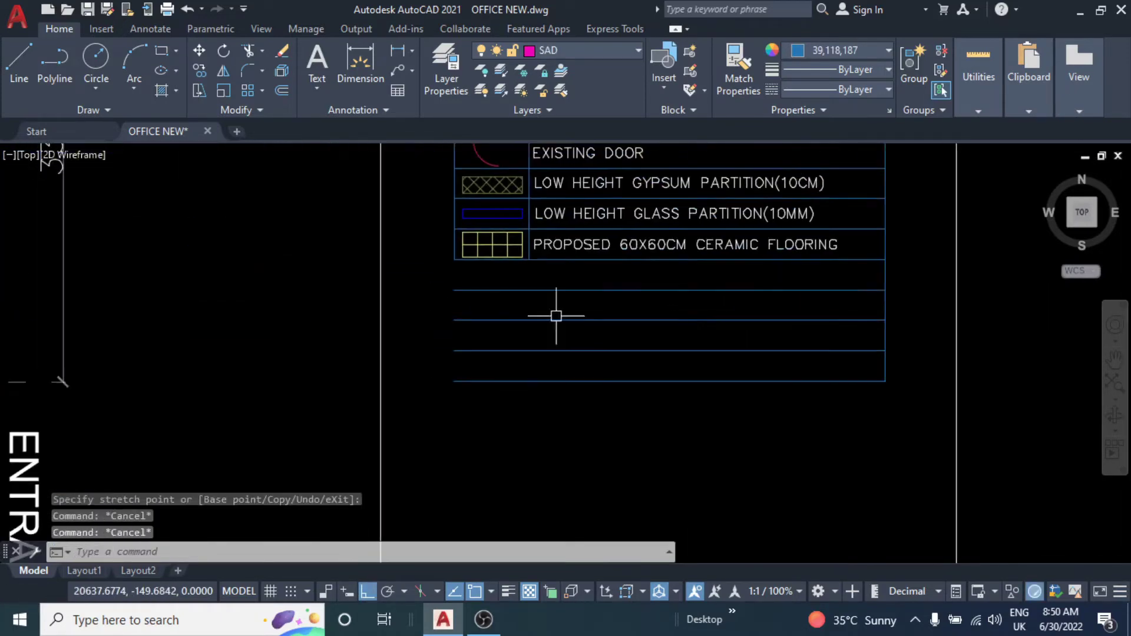
{"action": "scroll", "coordinate": [441, 235], "scroll_direction": "up", "scroll_amount": 2}
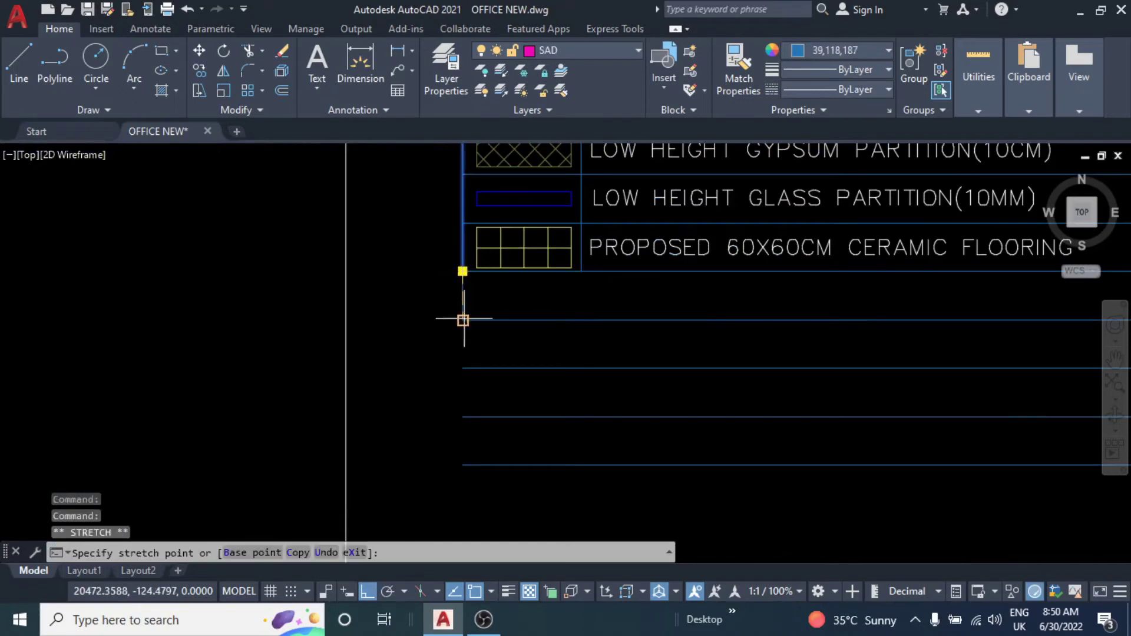
{"action": "middle_click_drag", "start_coordinate": [463, 320], "coordinate": [452, 357]}
{"action": "key", "text": "Escape"}
{"action": "key", "text": "Escape"}
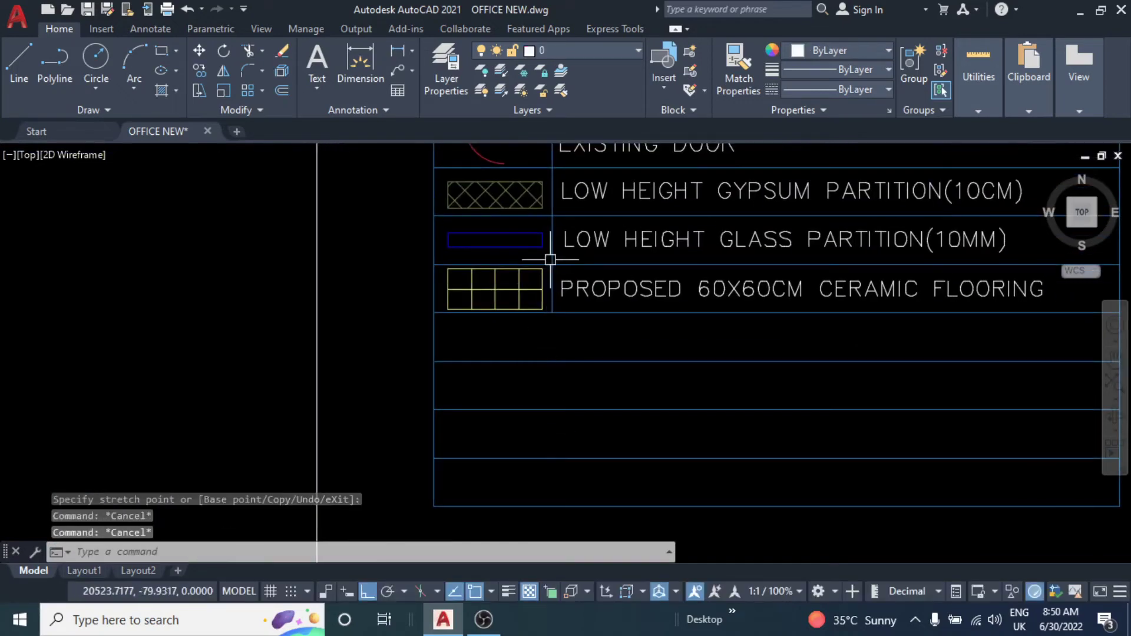
{"action": "middle_click_drag", "start_coordinate": [542, 529], "coordinate": [542, 387]}
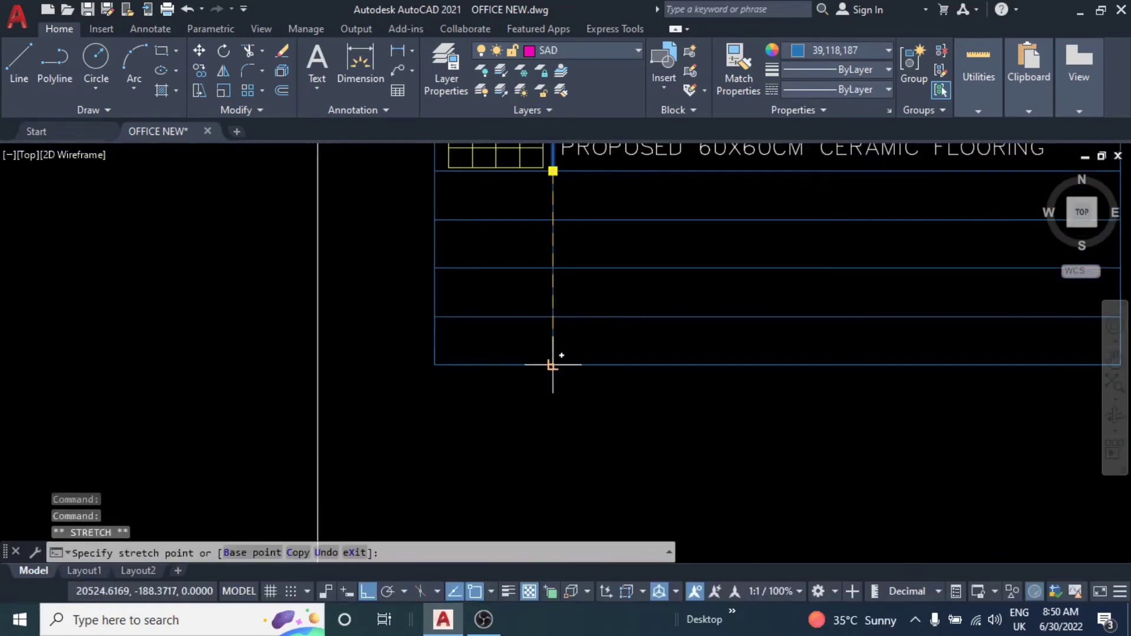
{"action": "key", "text": "Escape"}
{"action": "key", "text": "Escape"}
Erase the ceramic flooring grid lines from the legend's item cell.
{"action": "scroll", "coordinate": [552, 366], "scroll_direction": "down", "scroll_amount": 3}
{"action": "scroll", "coordinate": [474, 341], "scroll_direction": "up", "scroll_amount": 4}
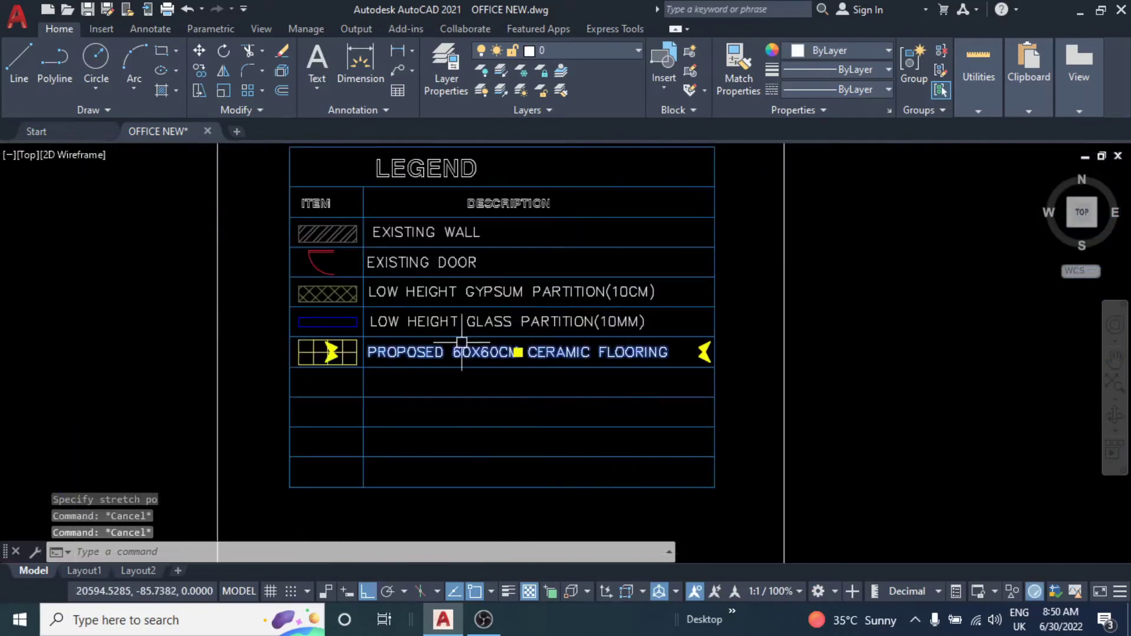
{"action": "middle_click_drag", "start_coordinate": [462, 342], "coordinate": [542, 367]}
{"action": "scroll", "coordinate": [475, 345], "scroll_direction": "up", "scroll_amount": 4}
{"action": "left_click", "coordinate": [537, 307]}
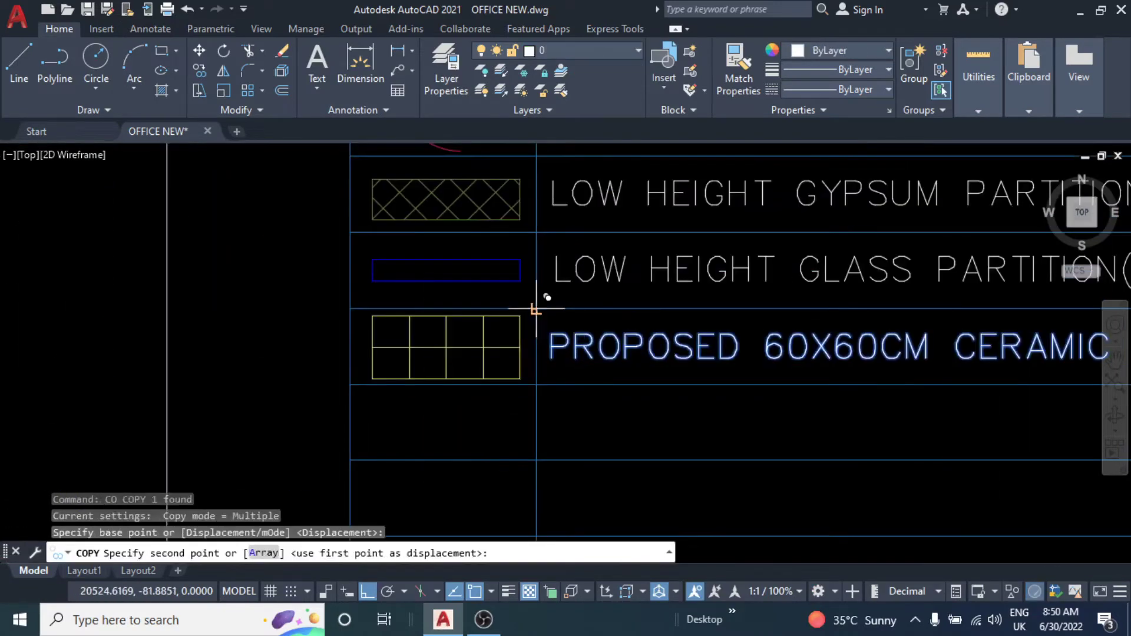
{"action": "key", "text": "Escape"}
{"action": "scroll", "coordinate": [524, 323], "scroll_direction": "up", "scroll_amount": 4}
{"action": "left_click", "coordinate": [524, 323]}
{"action": "left_click", "coordinate": [154, 394]}
{"action": "scroll", "coordinate": [467, 361], "scroll_direction": "down", "scroll_amount": 2}
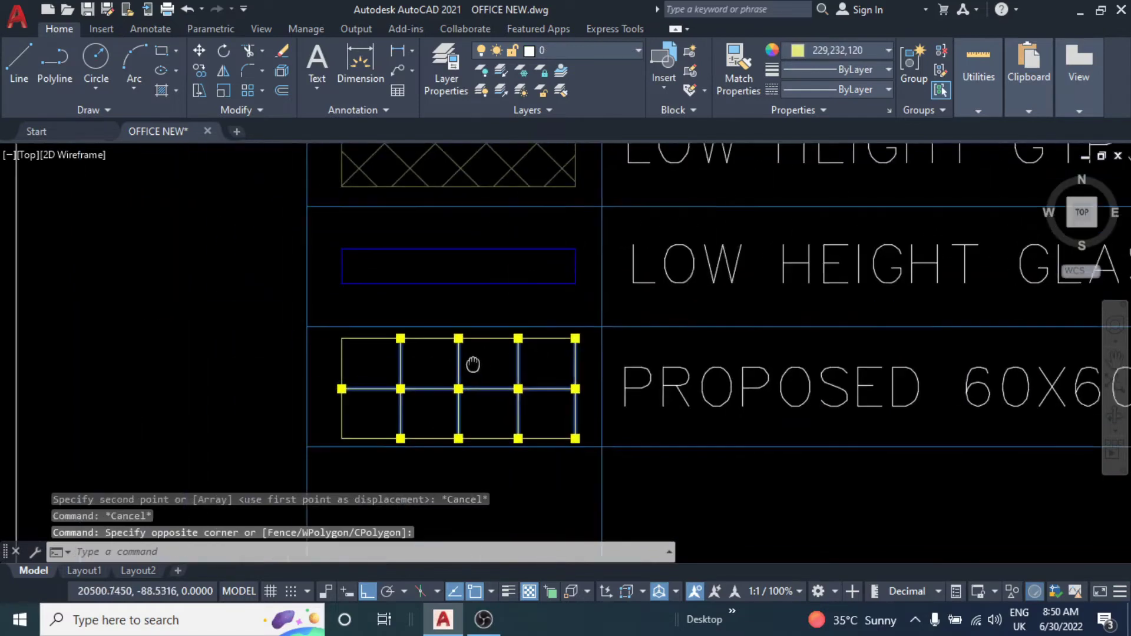
{"action": "type", "text": "e"}
{"action": "key", "text": "Return"}
Erase the remaining flooring swatch outline, leaving the item cell empty.
{"action": "scroll", "coordinate": [595, 327], "scroll_direction": "up", "scroll_amount": 2}
{"action": "middle_click_drag", "start_coordinate": [602, 323], "coordinate": [662, 290]}
{"action": "left_click", "coordinate": [661, 291]}
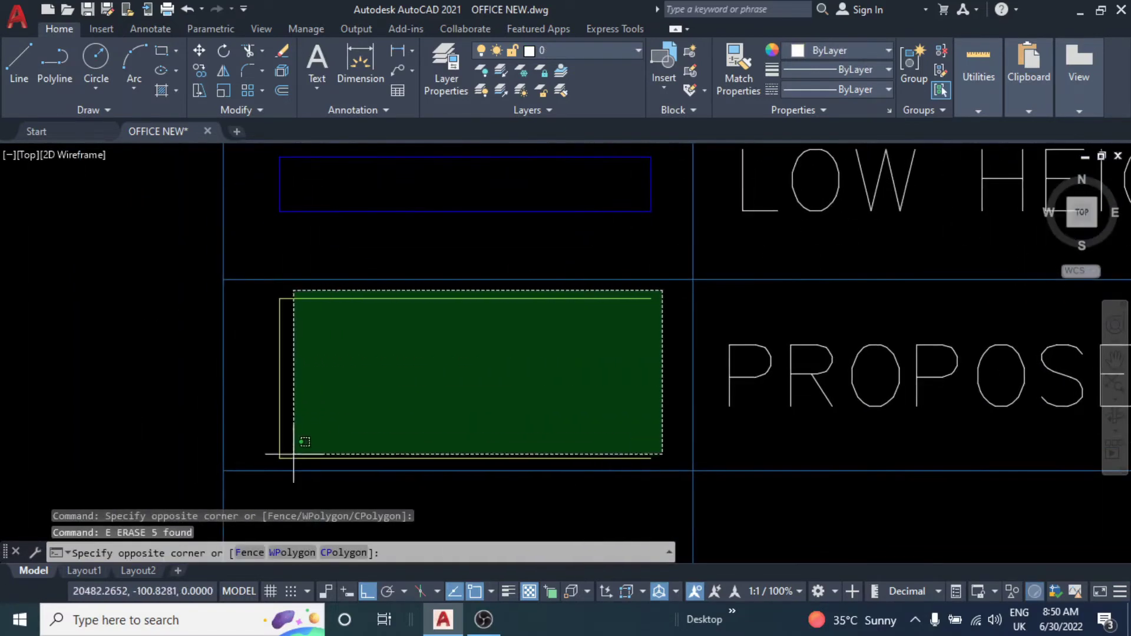
{"action": "left_click", "coordinate": [272, 470]}
{"action": "type", "text": "e"}
{"action": "key", "text": "Return"}
{"action": "scroll", "coordinate": [517, 371], "scroll_direction": "down", "scroll_amount": 4}
{"action": "scroll", "coordinate": [513, 354], "scroll_direction": "down", "scroll_amount": 1}
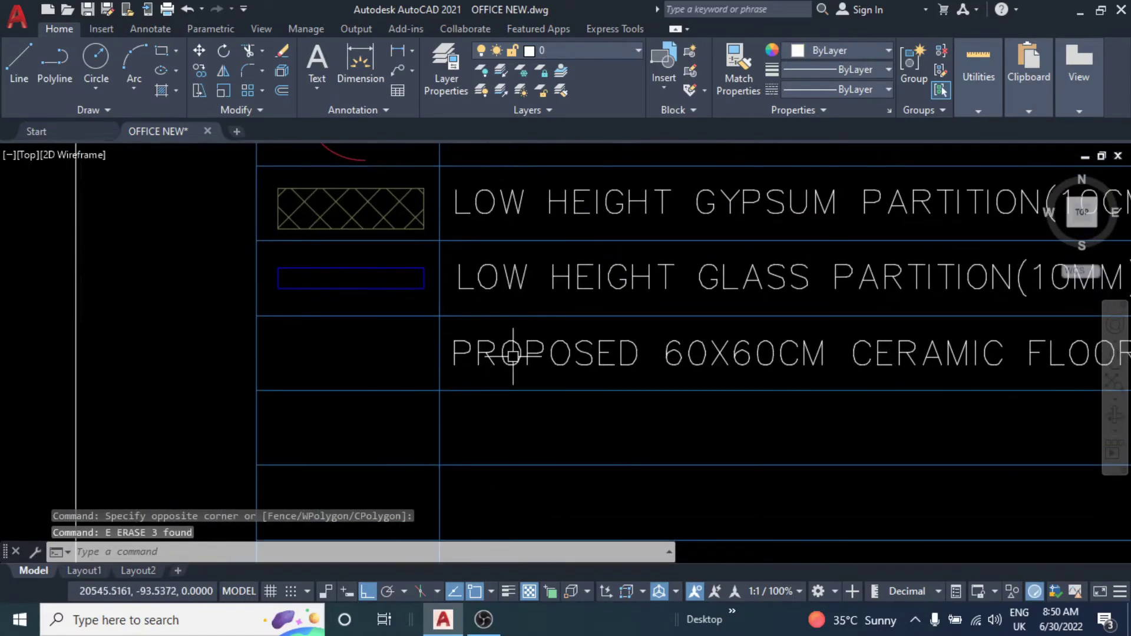
Select the ceramic flooring description text, cancelling an accidental select-all.
{"action": "left_click", "coordinate": [513, 355]}
{"action": "key", "text": "ctrl+a"}
{"action": "type", "text": "13"}
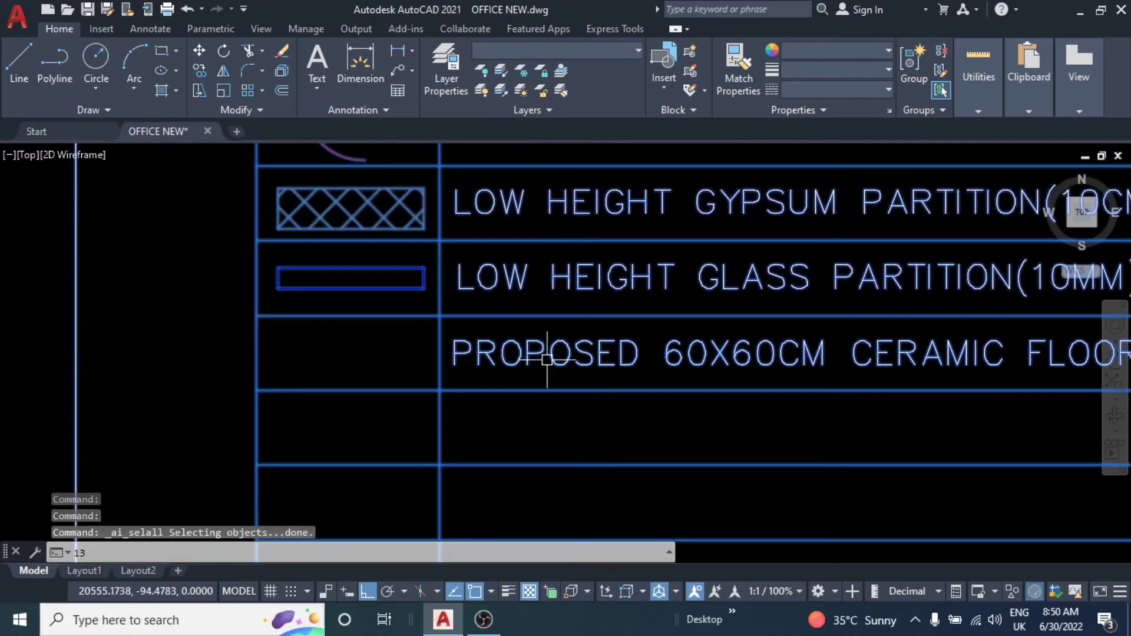
{"action": "key", "text": "Escape"}
{"action": "scroll", "coordinate": [548, 362], "scroll_direction": "down", "scroll_amount": 5}
{"action": "left_click", "coordinate": [549, 363]}
{"action": "scroll", "coordinate": [560, 374], "scroll_direction": "up", "scroll_amount": 4}
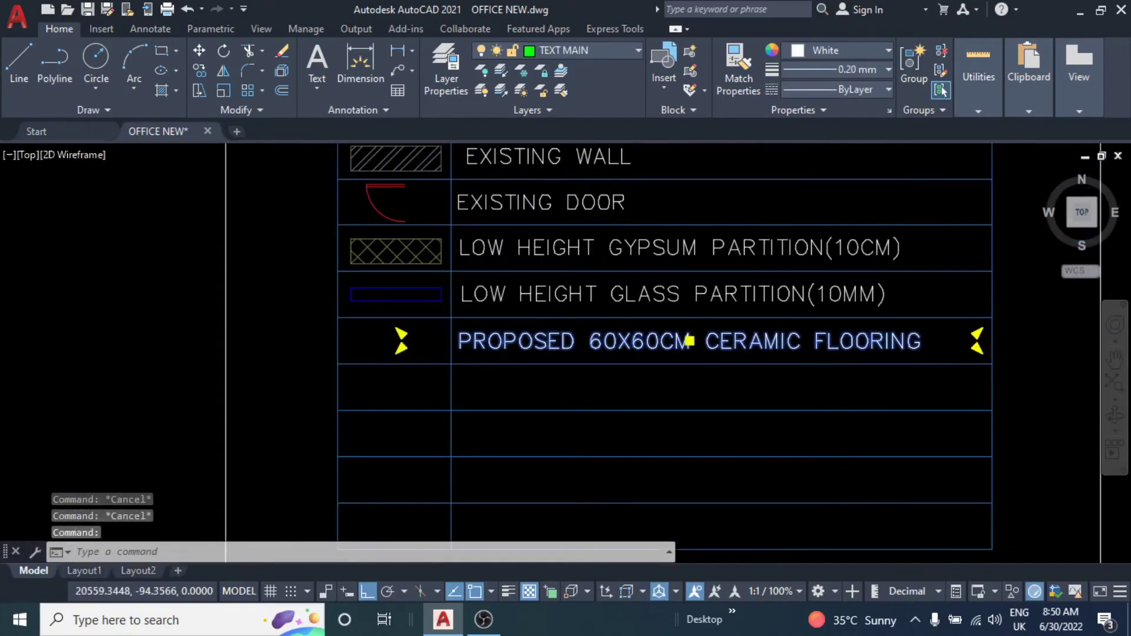
Reword the flooring description to 13AMP DOUBLE SOCKET and move it left into the description column.
{"action": "double_click", "coordinate": [528, 348]}
{"action": "type", "text": "13AMP"}
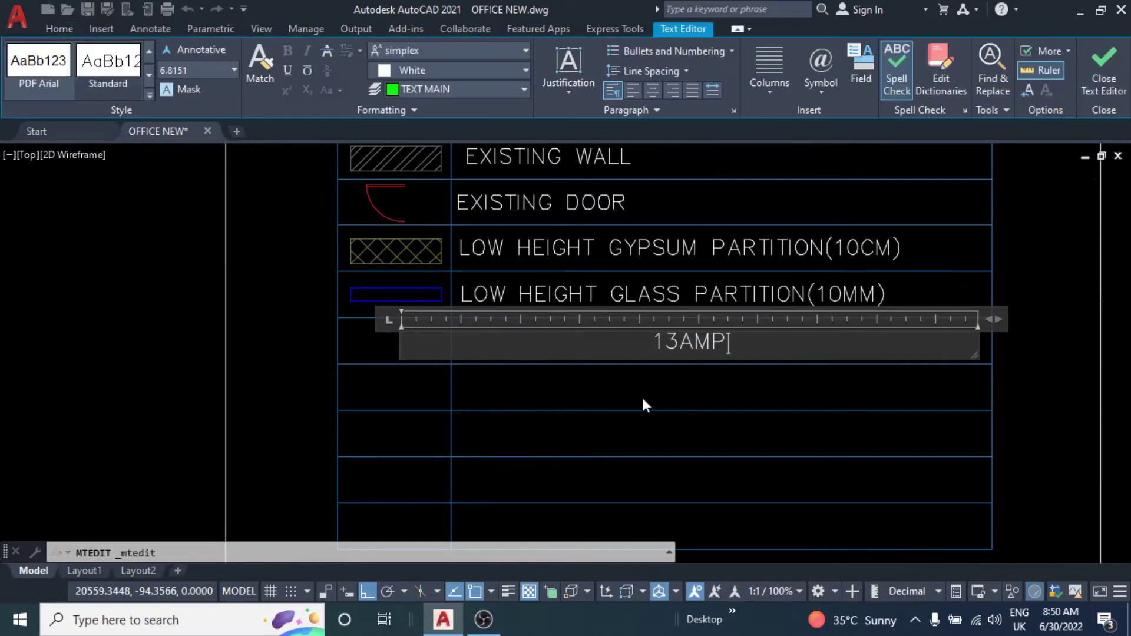
{"action": "type", "text": " DOUBLE SOC"}
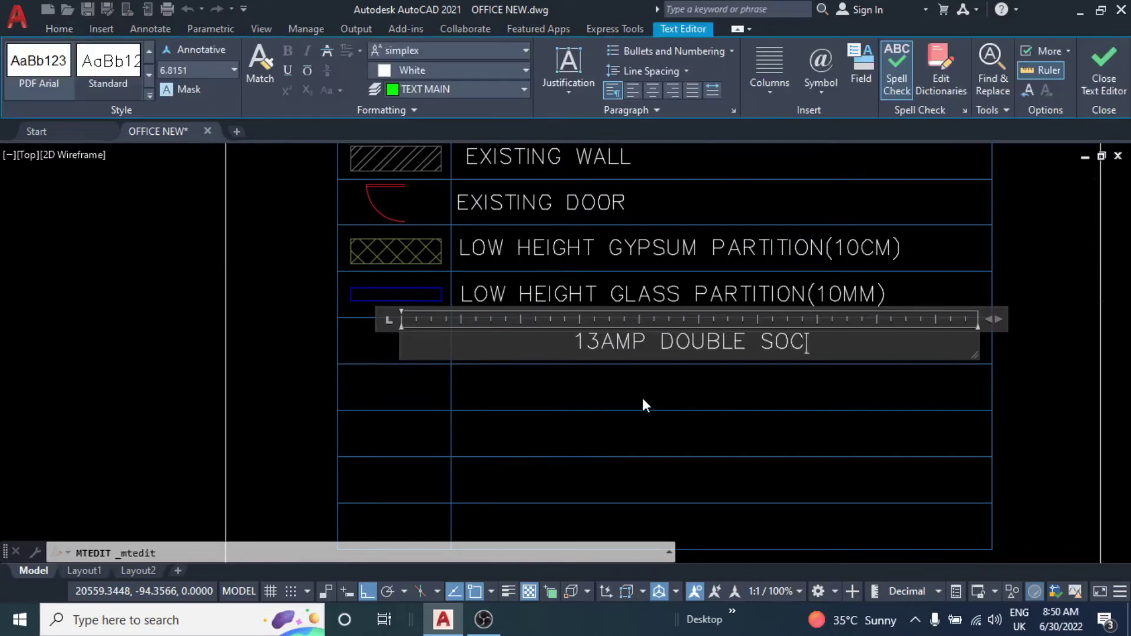
{"action": "type", "text": "KET"}
{"action": "key", "text": "Escape"}
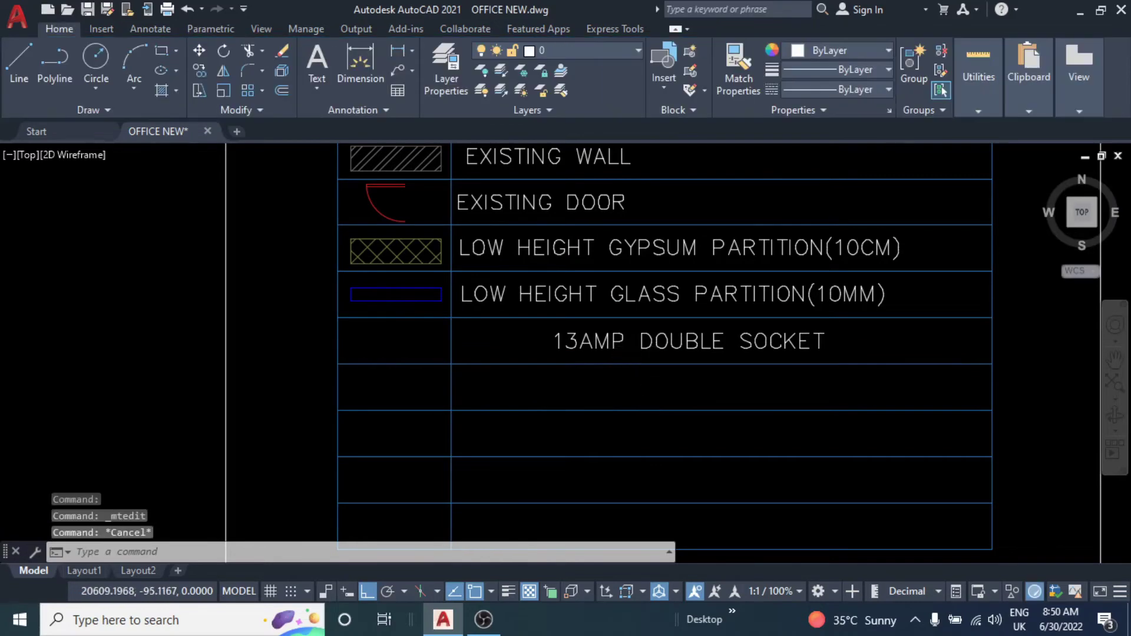
{"action": "left_click", "coordinate": [563, 341]}
{"action": "type", "text": "m"}
{"action": "scroll", "coordinate": [640, 382], "scroll_direction": "up", "scroll_amount": 2}
{"action": "key", "text": "Return"}
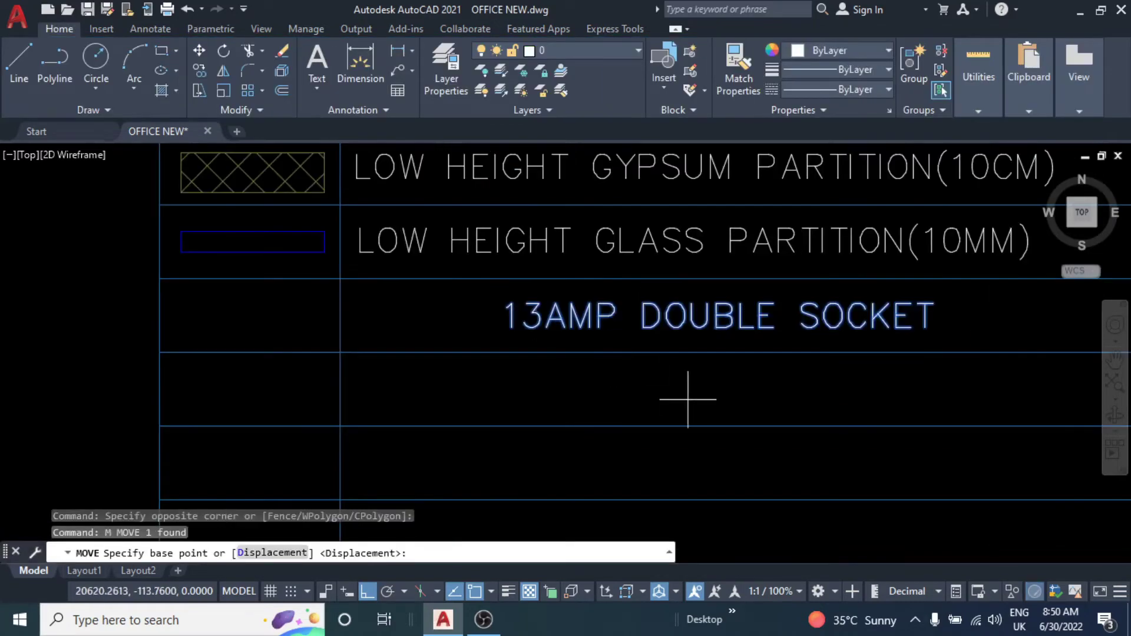
{"action": "left_click", "coordinate": [689, 399]}
{"action": "left_click", "coordinate": [530, 430]}
{"action": "scroll", "coordinate": [533, 412], "scroll_direction": "down", "scroll_amount": 2}
{"action": "key", "text": "Escape"}
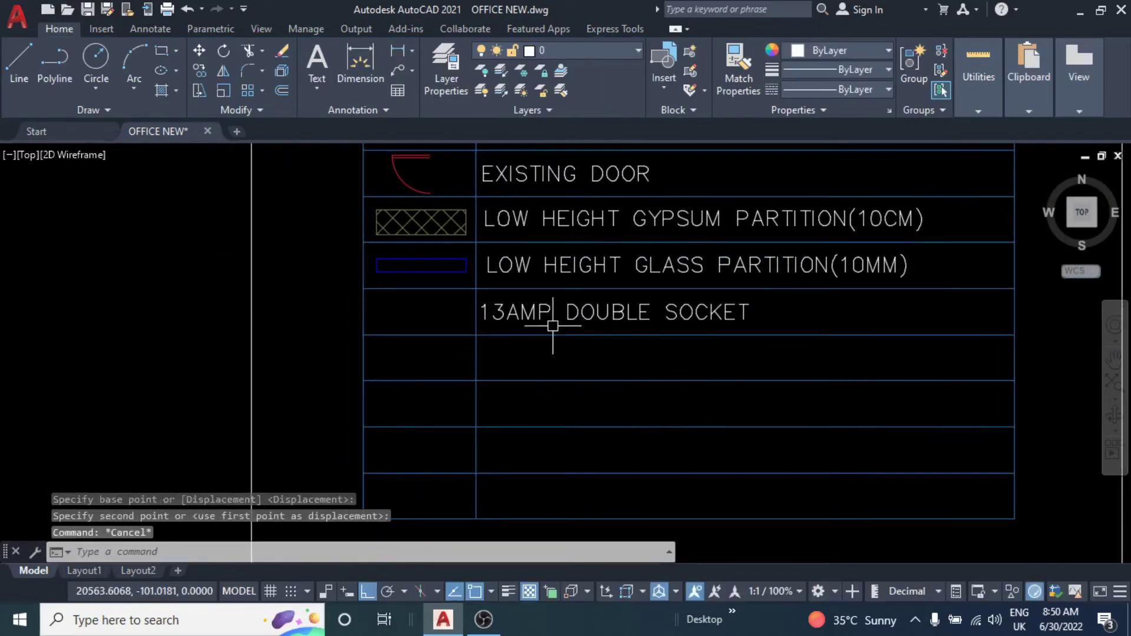
{"action": "key", "text": "Escape"}
Copy the 13AMP DOUBLE SOCKET text into the next legend row.
{"action": "left_click", "coordinate": [514, 329]}
{"action": "type", "text": "co"}
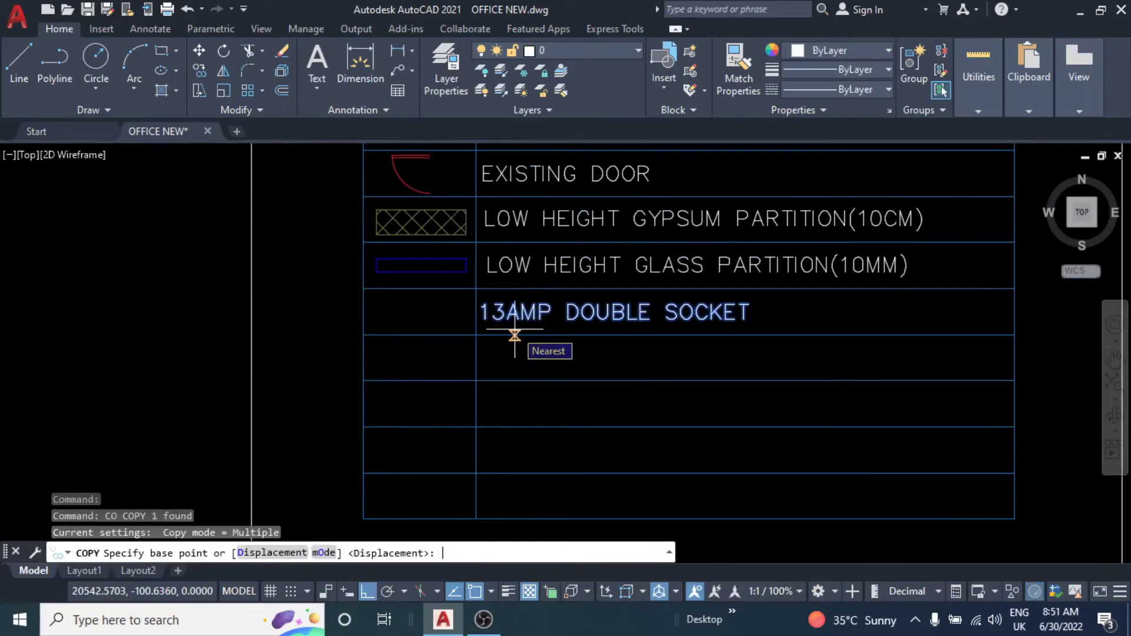
{"action": "scroll", "coordinate": [506, 328], "scroll_direction": "up", "scroll_amount": 2}
{"action": "left_click", "coordinate": [465, 277]}
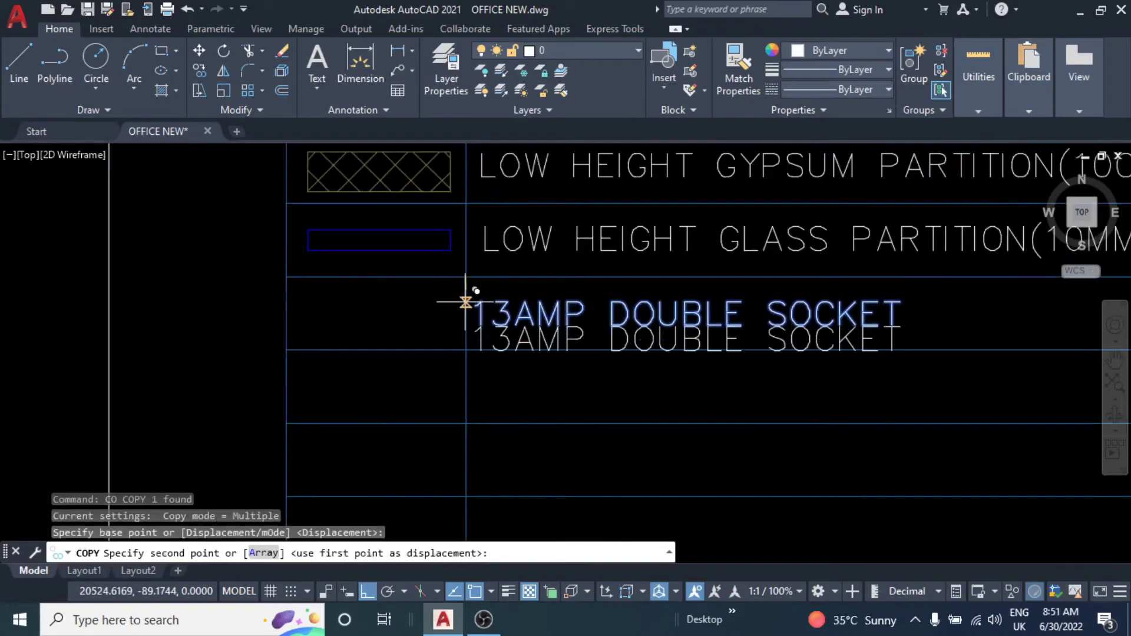
{"action": "left_click", "coordinate": [465, 350]}
{"action": "key", "text": "Escape"}
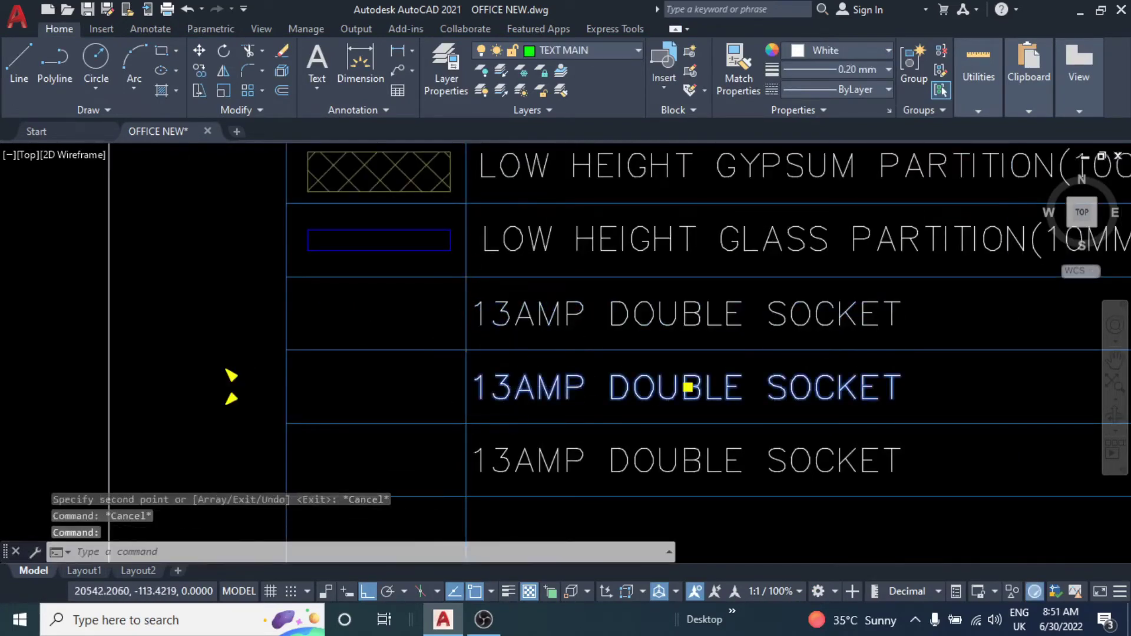
Change the middle socket copy to read FLOOR BOX.
{"action": "double_click", "coordinate": [688, 387]}
{"action": "type", "text": "FLOOR BOX"}
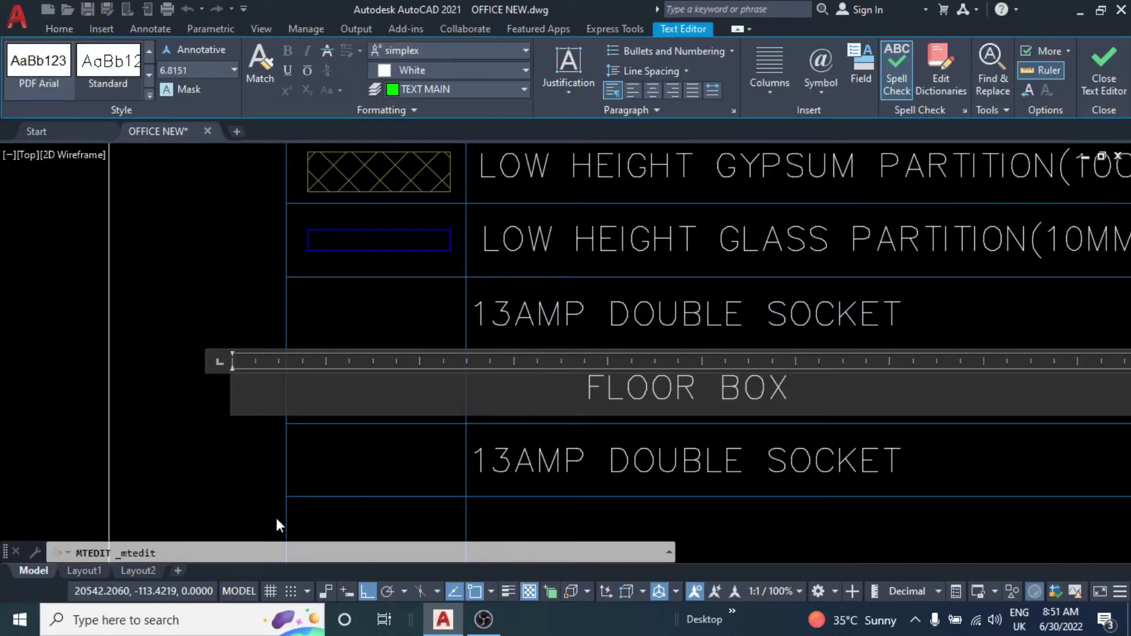
{"action": "left_click", "coordinate": [279, 525]}
{"action": "middle_click_drag", "start_coordinate": [253, 493], "coordinate": [196, 450]}
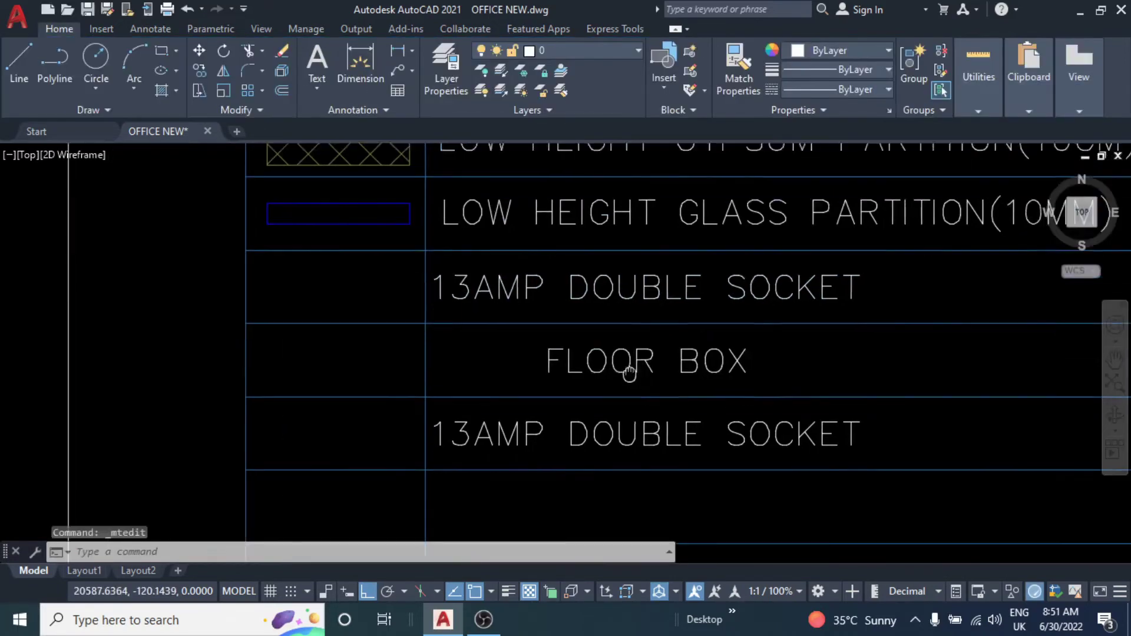
Change the lower socket copy to DATA DOUBLE SOCKET and copy it one row down.
{"action": "double_click", "coordinate": [631, 418]}
{"action": "type", "text": "DATA"}
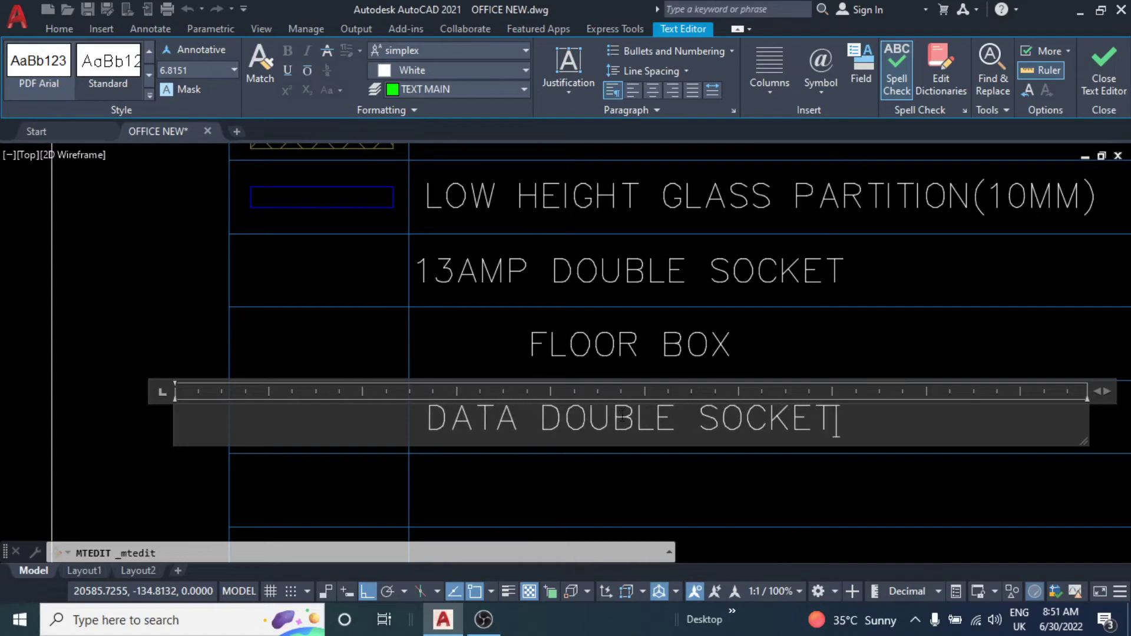
{"action": "left_click", "coordinate": [637, 471]}
{"action": "middle_click_drag", "start_coordinate": [643, 501], "coordinate": [642, 406]}
{"action": "left_click", "coordinate": [455, 330]}
{"action": "type", "text": "c"}
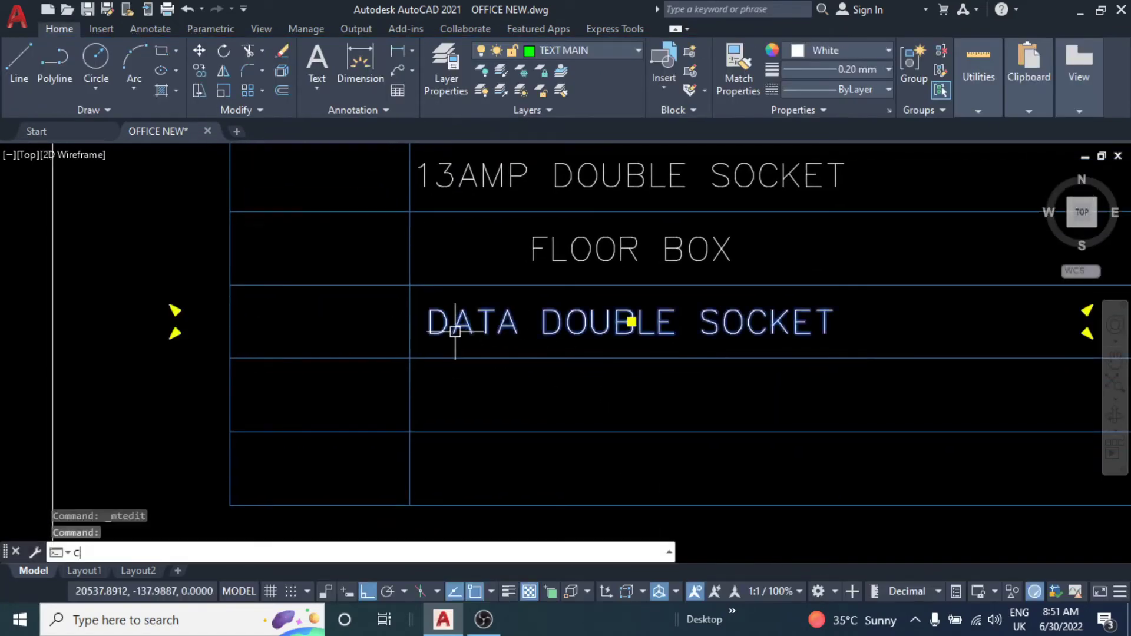
{"action": "type", "text": "o"}
{"action": "key", "text": "Return"}
{"action": "left_click", "coordinate": [410, 286]}
{"action": "left_click", "coordinate": [409, 359]}
{"action": "key", "text": "Escape"}
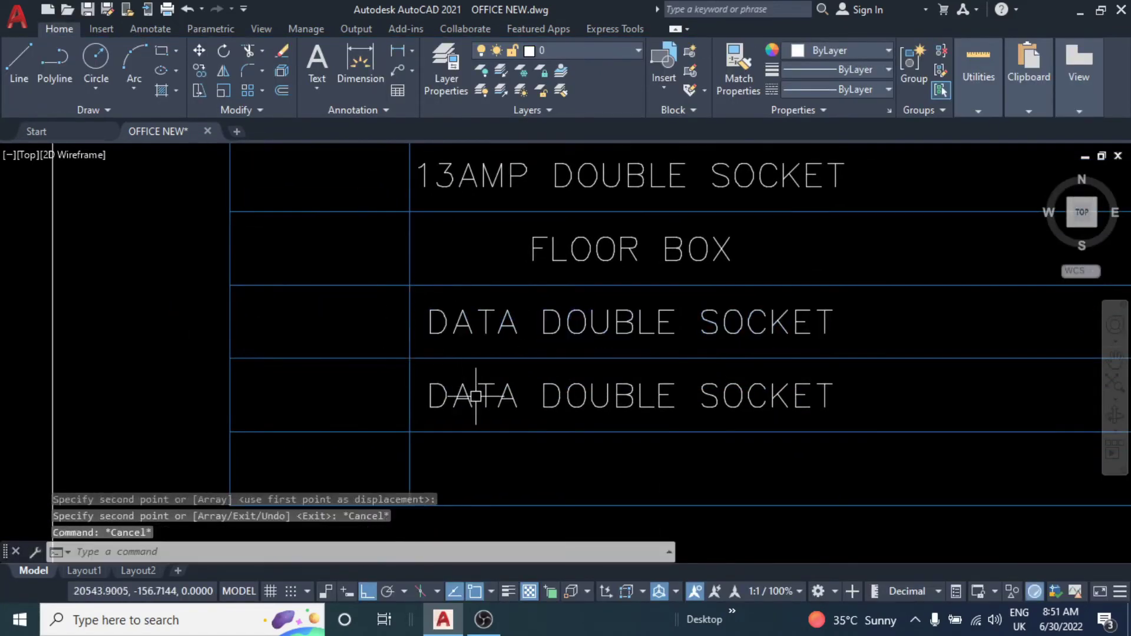
Edit the new copy to read DISTRIBUTION BOARD.
{"action": "left_click", "coordinate": [632, 396]}
{"action": "double_click", "coordinate": [632, 396]}
{"action": "type", "text": "DISTRIBUTION BOARD"}
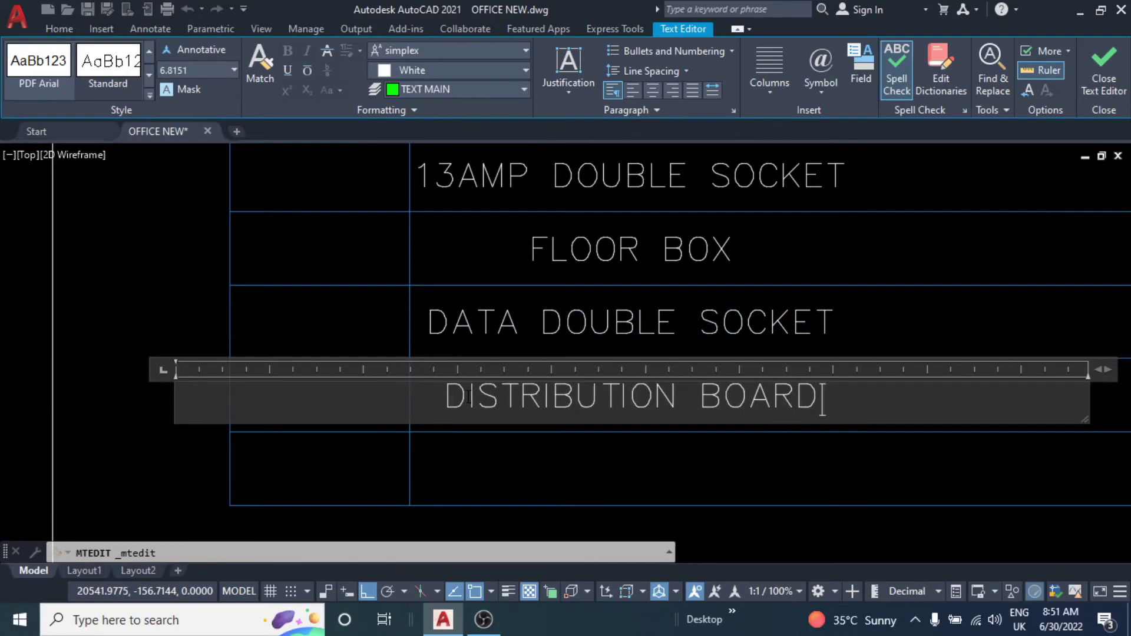
{"action": "left_click", "coordinate": [560, 465]}
{"action": "middle_click_drag", "start_coordinate": [556, 378], "coordinate": [620, 327]}
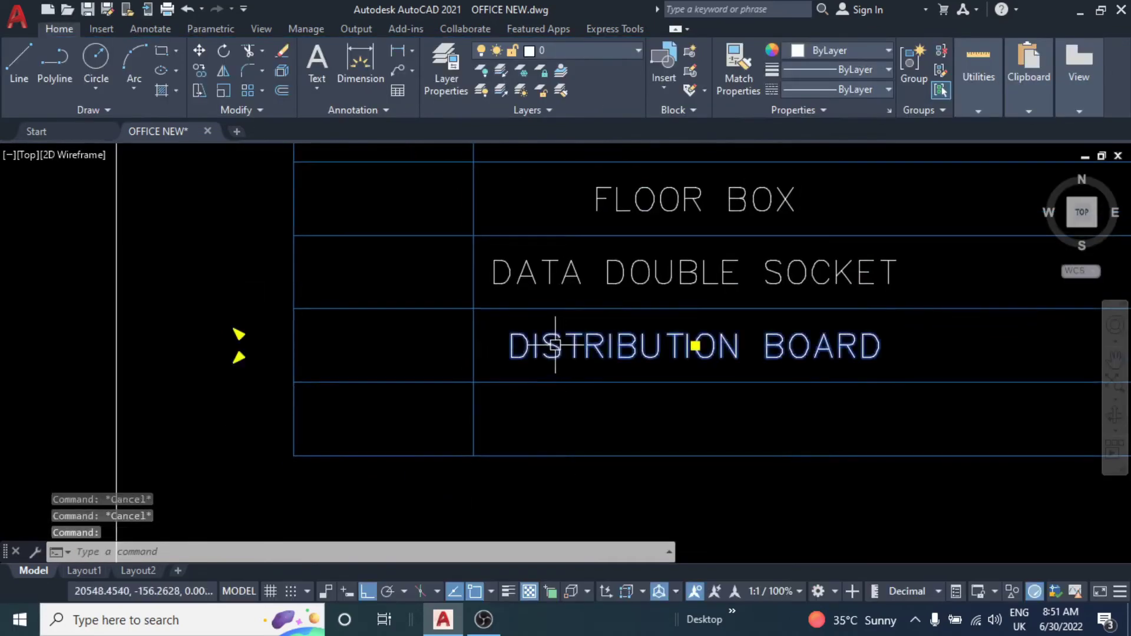
Move DISTRIBUTION BOARD and DATA DOUBLE SOCKET left so they align in the description column.
{"action": "left_click", "coordinate": [620, 346]}
{"action": "type", "text": "m"}
{"action": "key", "text": "Return"}
{"action": "scroll", "coordinate": [566, 412], "scroll_direction": "up", "scroll_amount": 2}
{"action": "left_click", "coordinate": [572, 419]}
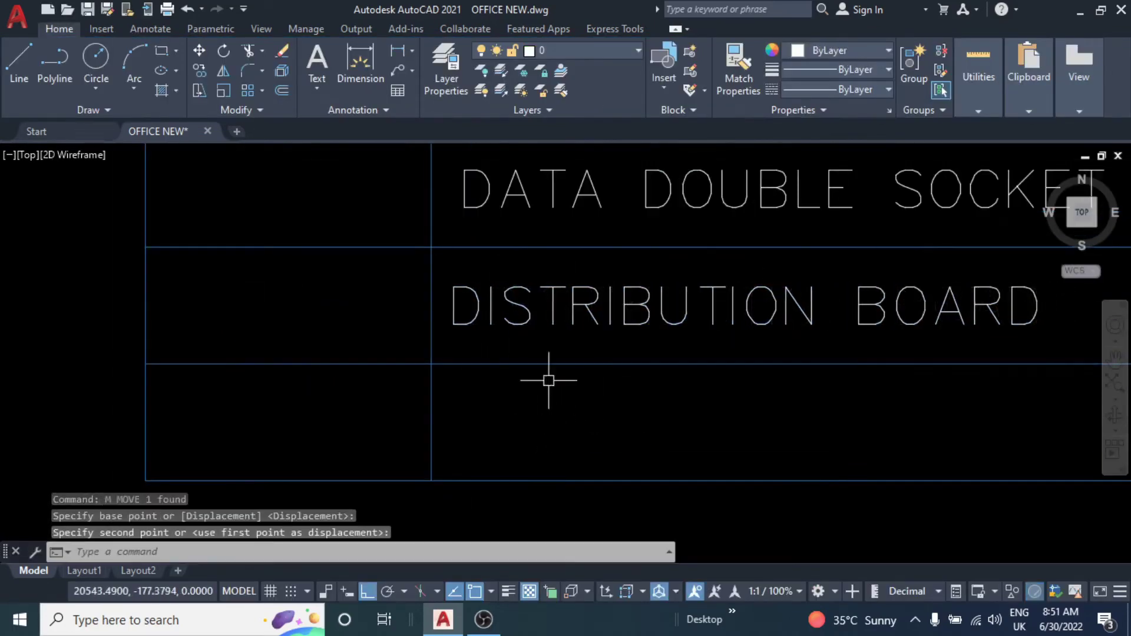
{"action": "middle_click_drag", "start_coordinate": [518, 199], "coordinate": [518, 286]}
{"action": "left_click", "coordinate": [518, 285]}
{"action": "scroll", "coordinate": [582, 454], "scroll_direction": "up", "scroll_amount": 1}
{"action": "key", "text": "Return"}
{"action": "left_click", "coordinate": [583, 451]}
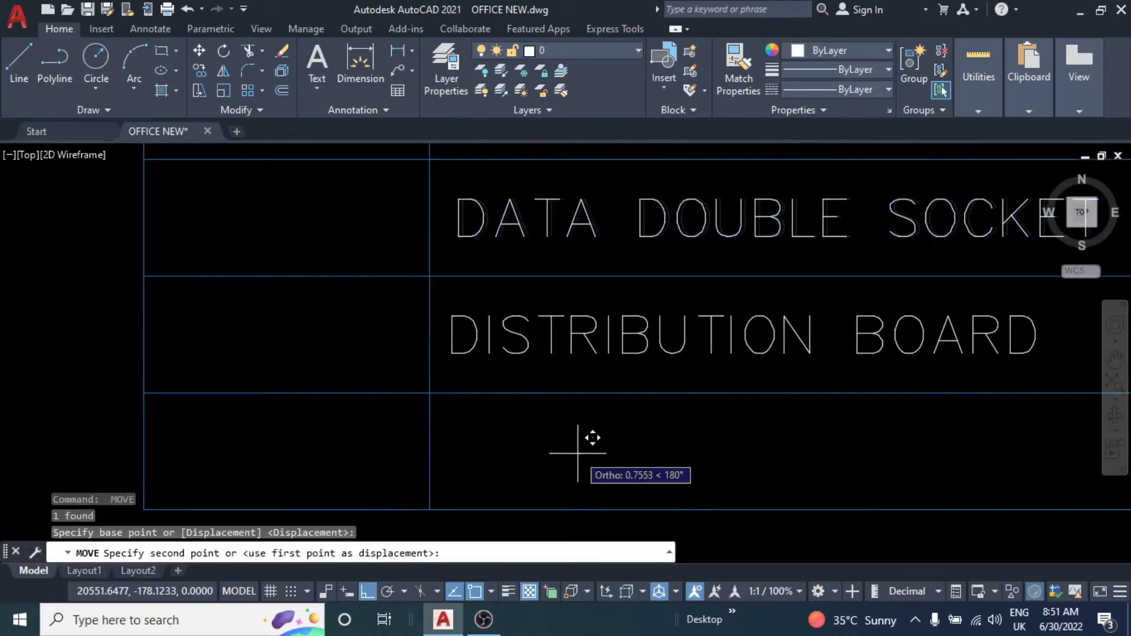
{"action": "left_click", "coordinate": [607, 236]}
{"action": "scroll", "coordinate": [606, 236], "scroll_direction": "down", "scroll_amount": 2}
Move FLOOR BOX left to align with the entries below.
{"action": "middle_click_drag", "start_coordinate": [630, 326], "coordinate": [619, 267]}
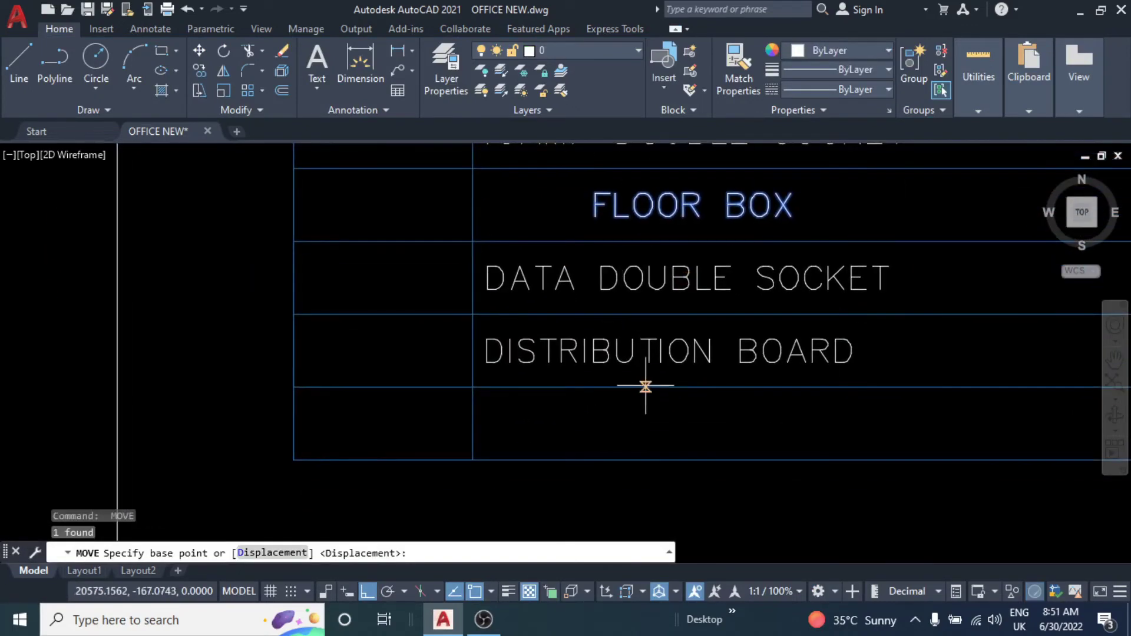
{"action": "left_click", "coordinate": [648, 419]}
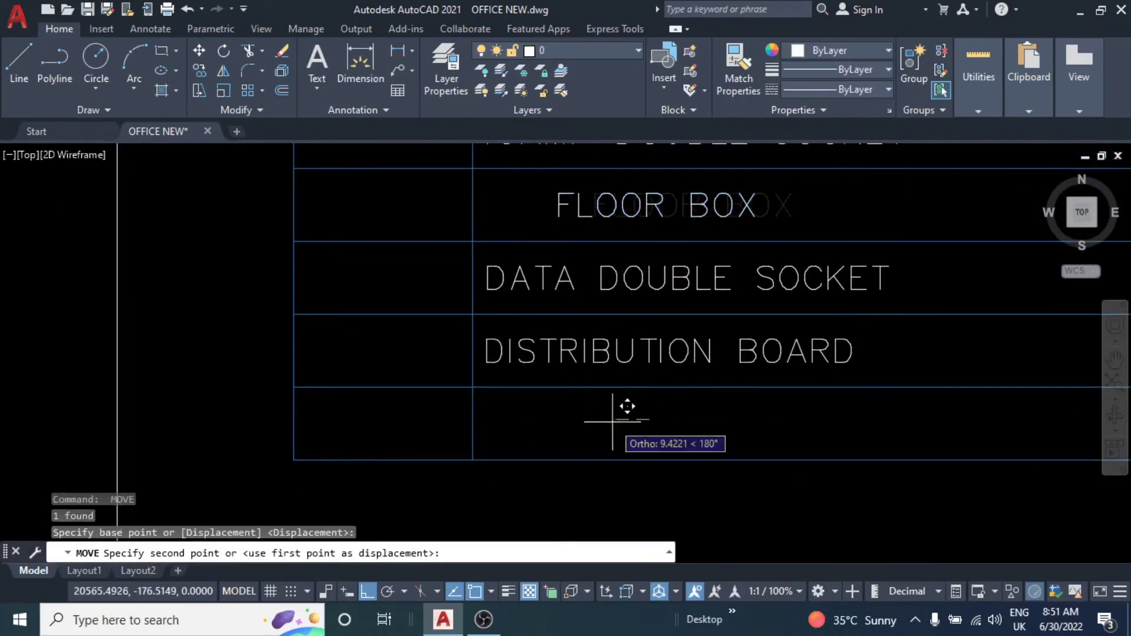
{"action": "left_click", "coordinate": [543, 412]}
{"action": "scroll", "coordinate": [544, 411], "scroll_direction": "down", "scroll_amount": 2}
{"action": "scroll", "coordinate": [688, 248], "scroll_direction": "up", "scroll_amount": 1}
{"action": "scroll", "coordinate": [688, 248], "scroll_direction": "down", "scroll_amount": 2}
Copy the distribution board symbol from near the entrance to just below the legend.
{"action": "scroll", "coordinate": [337, 314], "scroll_direction": "up", "scroll_amount": 3}
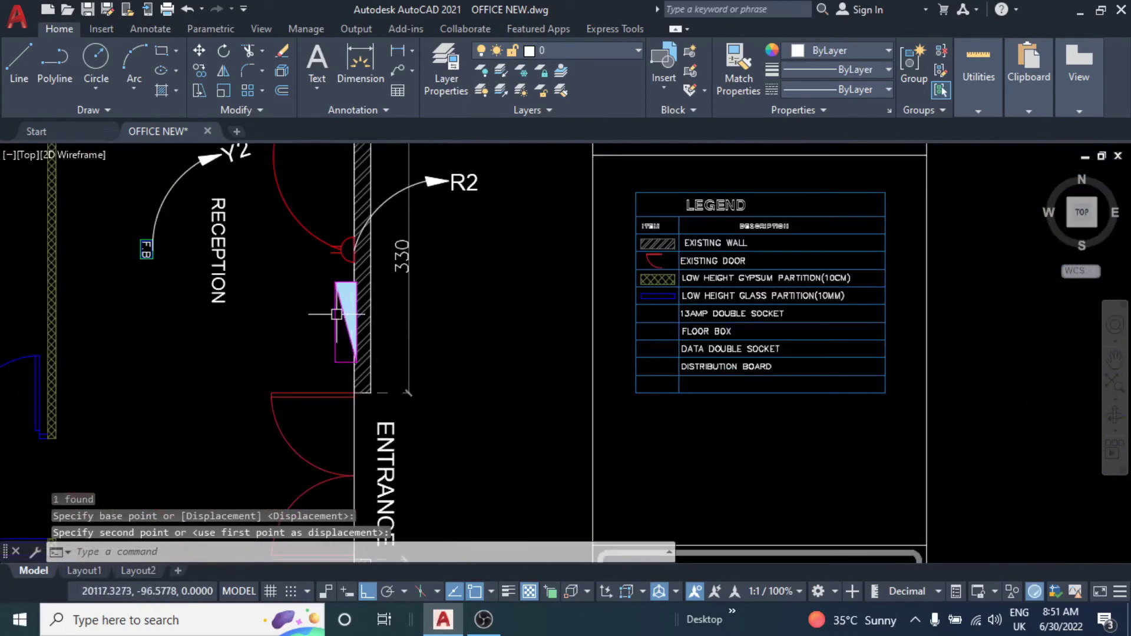
{"action": "middle_click_drag", "start_coordinate": [336, 314], "coordinate": [330, 307]}
{"action": "type", "text": "co"}
{"action": "key", "text": "Return"}
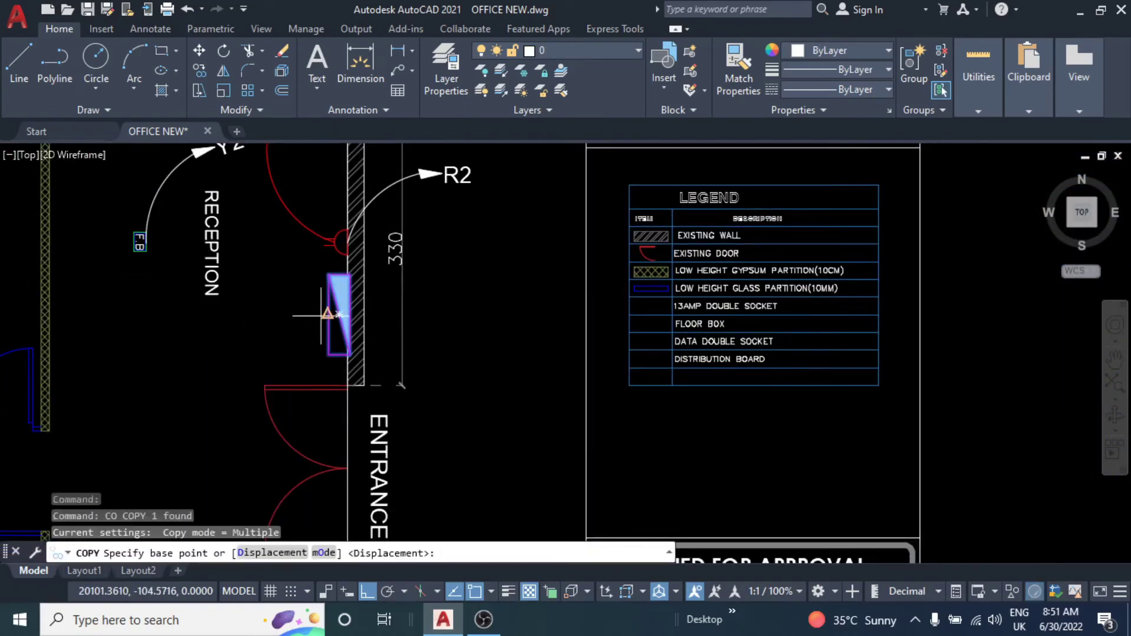
{"action": "left_click", "coordinate": [328, 313]}
{"action": "scroll", "coordinate": [412, 354], "scroll_direction": "down", "scroll_amount": 3}
{"action": "scroll", "coordinate": [466, 402], "scroll_direction": "up", "scroll_amount": 2}
{"action": "left_click", "coordinate": [366, 592]}
{"action": "scroll", "coordinate": [412, 354], "scroll_direction": "down", "scroll_amount": 3}
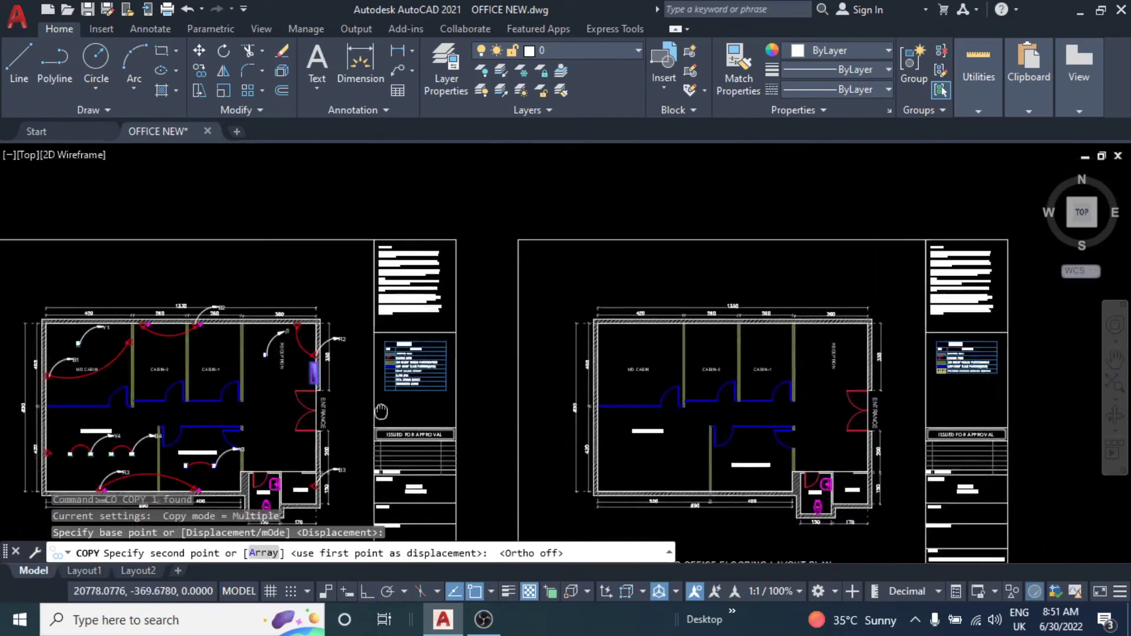
{"action": "scroll", "coordinate": [506, 361], "scroll_direction": "up", "scroll_amount": 1}
{"action": "scroll", "coordinate": [506, 361], "scroll_direction": "up", "scroll_amount": 1}
{"action": "mouse_move", "coordinate": [506, 361]}
{"action": "middle_mouse_down"}
{"action": "mouse_move", "coordinate": [724, 344]}
{"action": "mouse_move", "coordinate": [354, 361]}
{"action": "middle_mouse_up"}
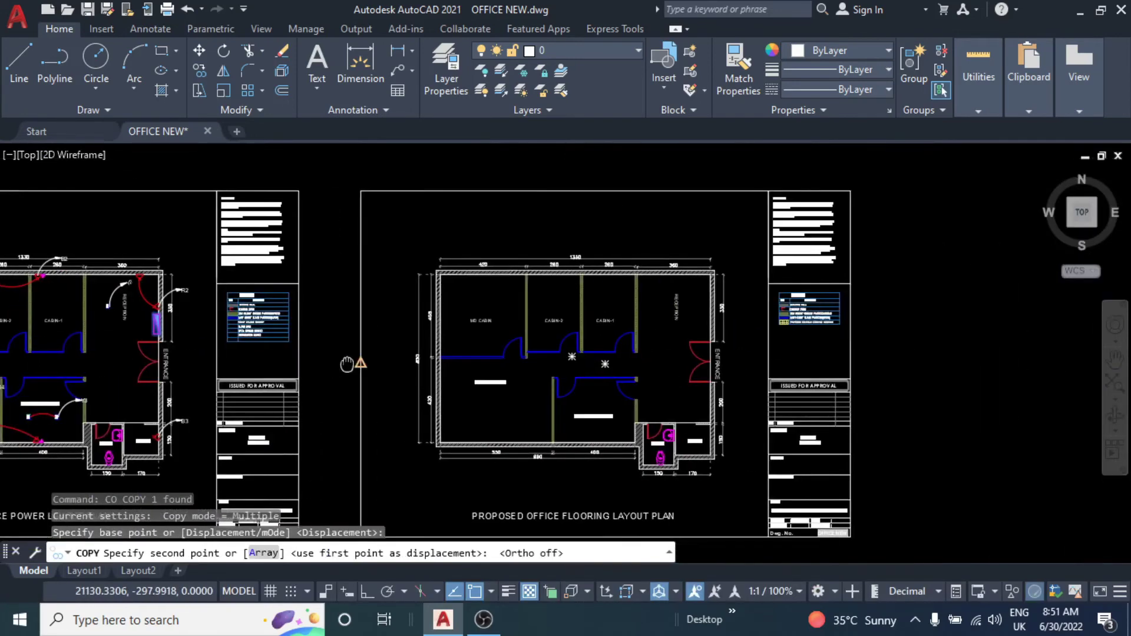
{"action": "scroll", "coordinate": [254, 356], "scroll_direction": "up", "scroll_amount": 3}
{"action": "scroll", "coordinate": [416, 352], "scroll_direction": "up", "scroll_amount": 3}
{"action": "left_click", "coordinate": [417, 352]}
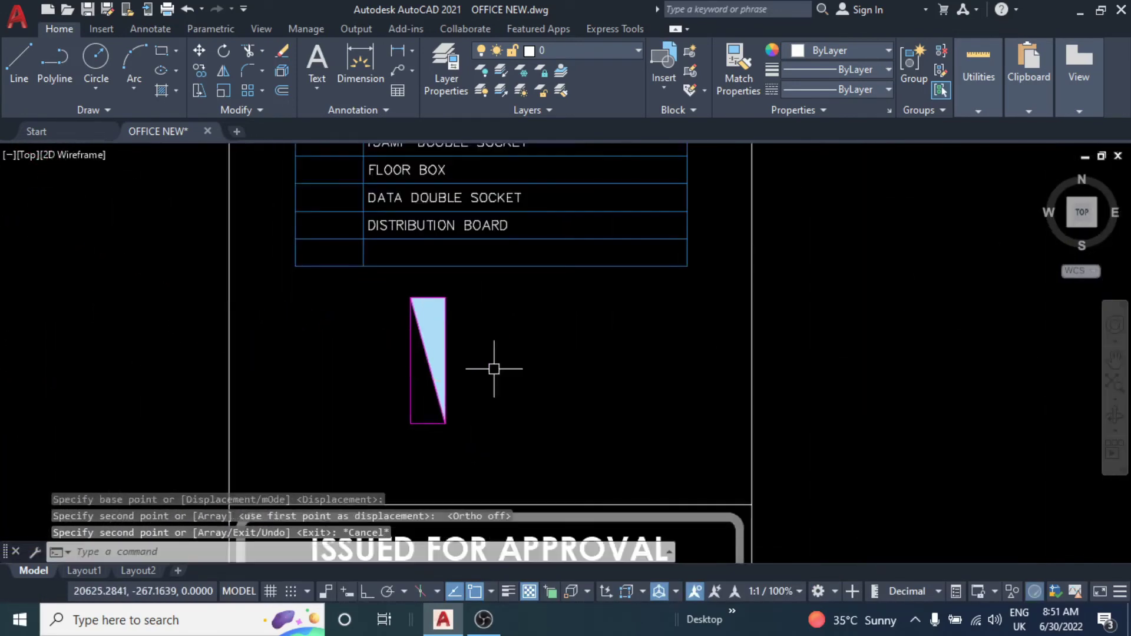
{"action": "key", "text": "Escape"}
Rotate the copied distribution board symbol 90° so it lies horizontal.
{"action": "middle_click_drag", "start_coordinate": [495, 336], "coordinate": [424, 342]}
{"action": "type", "text": "ro"}
{"action": "key", "text": "Return"}
{"action": "left_click", "coordinate": [459, 337]}
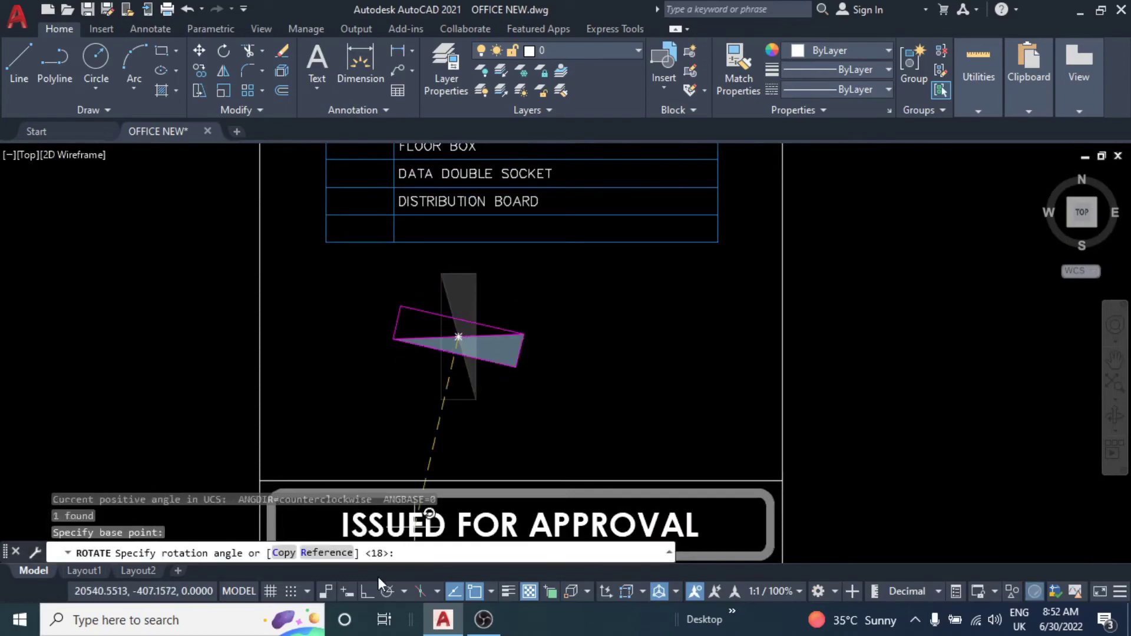
{"action": "key", "text": "Escape"}
Scale the rotated distribution board symbol down to 0.6.
{"action": "left_click", "coordinate": [459, 352]}
{"action": "type", "text": "sc"}
{"action": "key", "text": "Return"}
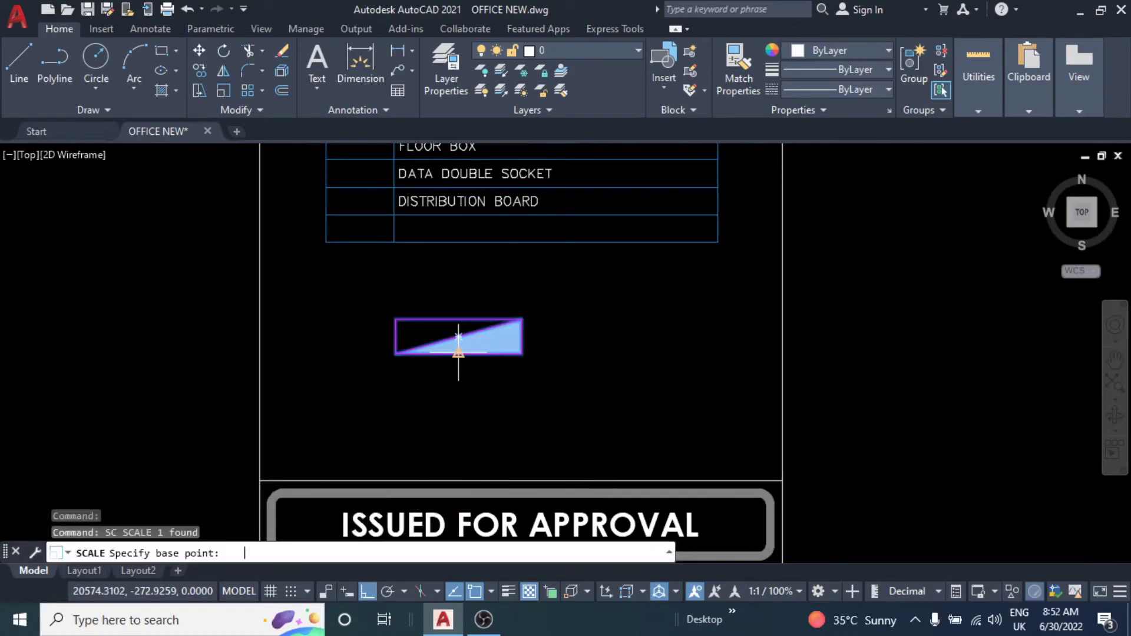
{"action": "type", "text": "5"}
{"action": "key", "text": "Return"}
Move the shrunken symbol into the legend's DISTRIBUTION BOARD row.
{"action": "left_click", "coordinate": [457, 352]}
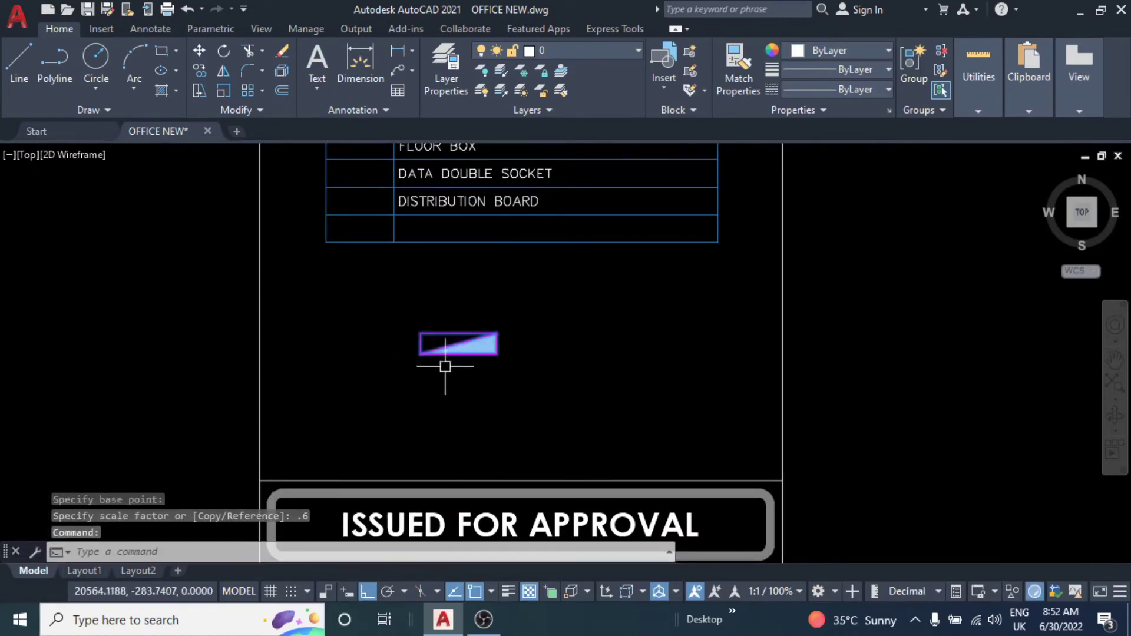
{"action": "middle_click_drag", "start_coordinate": [445, 367], "coordinate": [521, 417]}
{"action": "type", "text": "m"}
{"action": "key", "text": "Return"}
{"action": "left_click", "coordinate": [537, 406]}
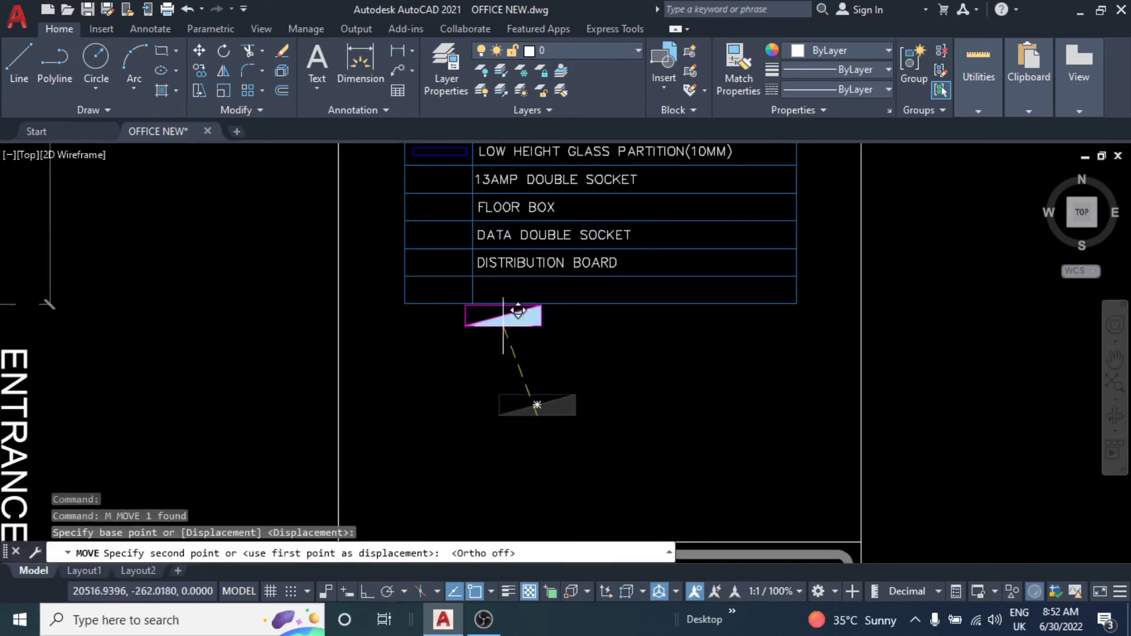
{"action": "scroll", "coordinate": [518, 310], "scroll_direction": "up", "scroll_amount": 2}
{"action": "scroll", "coordinate": [483, 369], "scroll_direction": "up", "scroll_amount": 2}
{"action": "scroll", "coordinate": [505, 360], "scroll_direction": "up", "scroll_amount": 1}
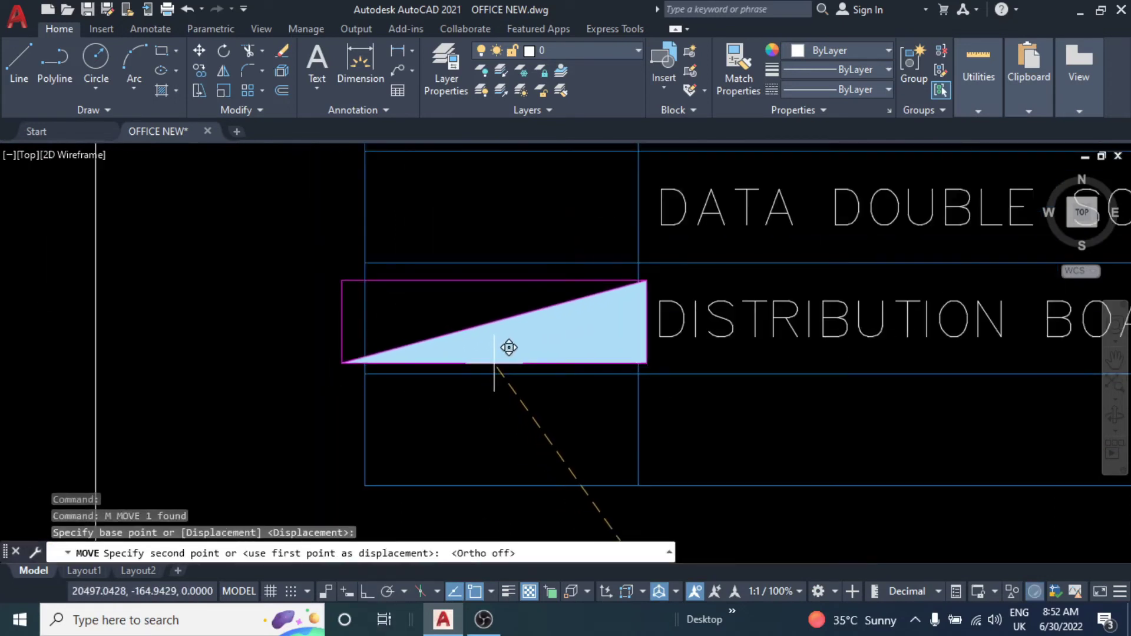
{"action": "left_click", "coordinate": [494, 362]}
Scale the placed distribution board symbol further down by 0.7.
{"action": "type", "text": "sc"}
{"action": "key", "text": "Return"}
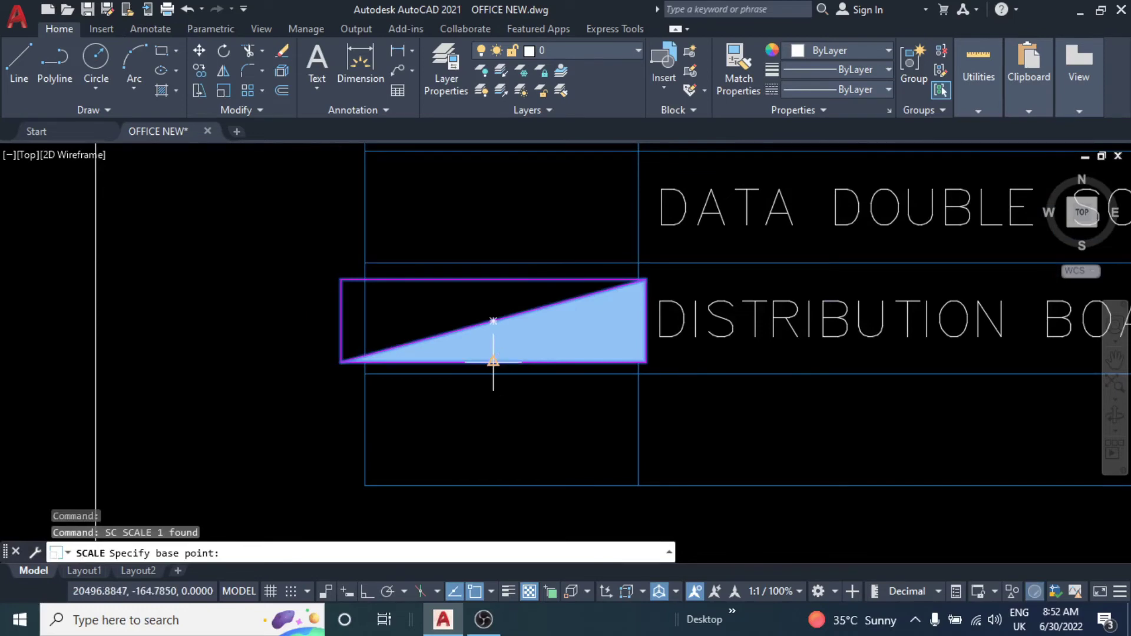
{"action": "left_click", "coordinate": [494, 362]}
{"action": "type", "text": ".7"}
{"action": "key", "text": "Return"}
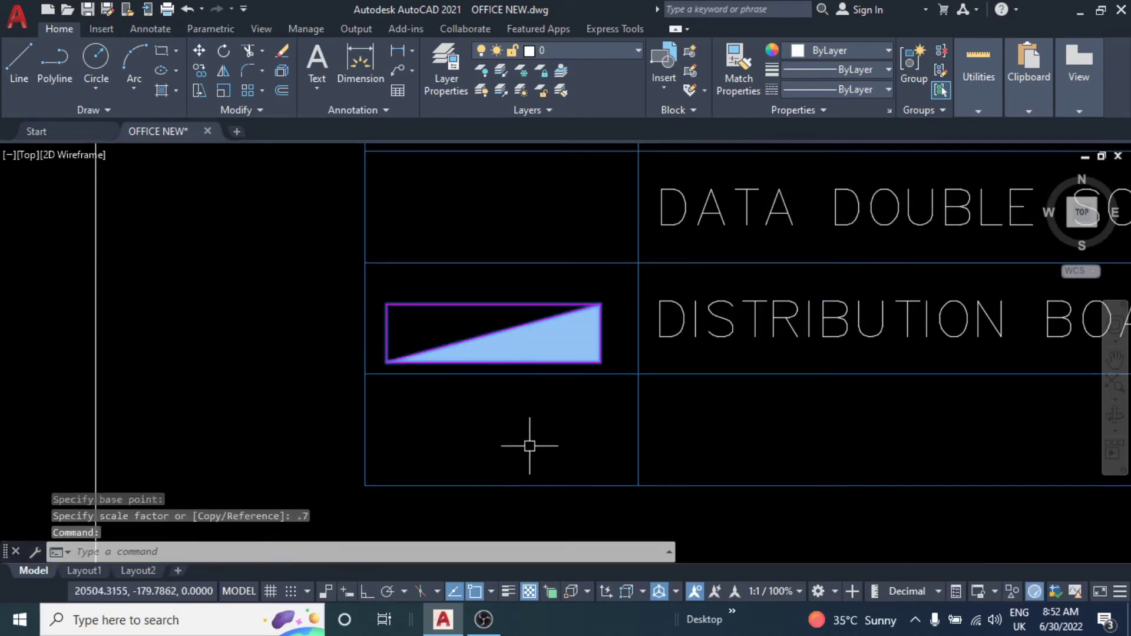
Begin repositioning the symbol and pan to show the whole legend.
{"action": "type", "text": "m"}
{"action": "key", "text": "Return"}
{"action": "left_click", "coordinate": [536, 436]}
{"action": "scroll", "coordinate": [536, 434], "scroll_direction": "down", "scroll_amount": 3}
{"action": "scroll", "coordinate": [542, 412], "scroll_direction": "down", "scroll_amount": 3}
{"action": "mouse_move", "coordinate": [543, 412]}
{"action": "middle_mouse_down"}
{"action": "mouse_move", "coordinate": [561, 343]}
{"action": "mouse_move", "coordinate": [634, 357]}
{"action": "middle_mouse_up"}
Copy the F.B floor box tag beside the legend and rotate it upright.
{"action": "scroll", "coordinate": [245, 328], "scroll_direction": "up", "scroll_amount": 4}
{"action": "key", "text": "Escape"}
{"action": "key", "text": "Escape"}
{"action": "left_click", "coordinate": [212, 323]}
{"action": "type", "text": "c"}
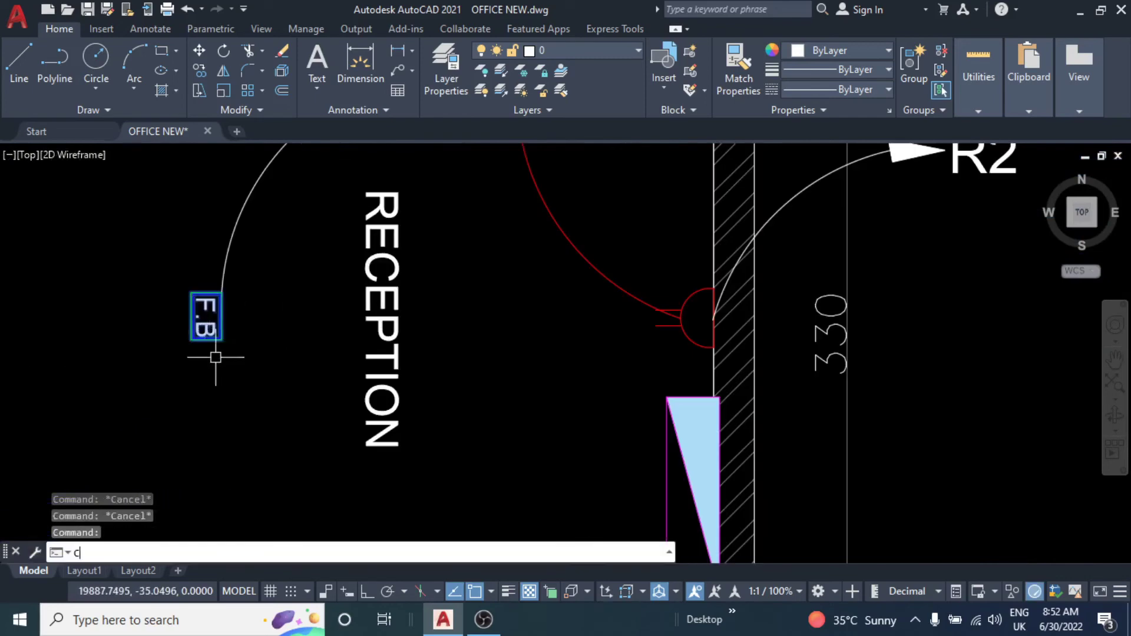
{"action": "left_click", "coordinate": [210, 320]}
{"action": "scroll", "coordinate": [210, 320], "scroll_direction": "down", "scroll_amount": 3}
{"action": "scroll", "coordinate": [484, 350], "scroll_direction": "up", "scroll_amount": 3}
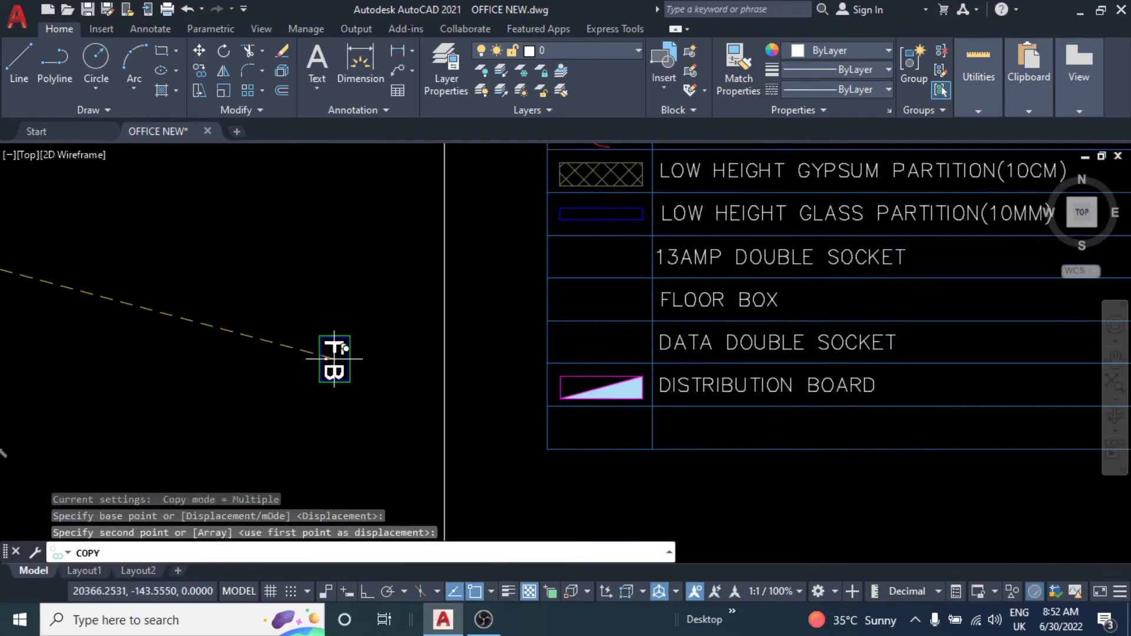
{"action": "left_click", "coordinate": [342, 364]}
{"action": "key", "text": "Escape"}
{"action": "key", "text": "Escape"}
{"action": "type", "text": "ro"}
{"action": "key", "text": "Return"}
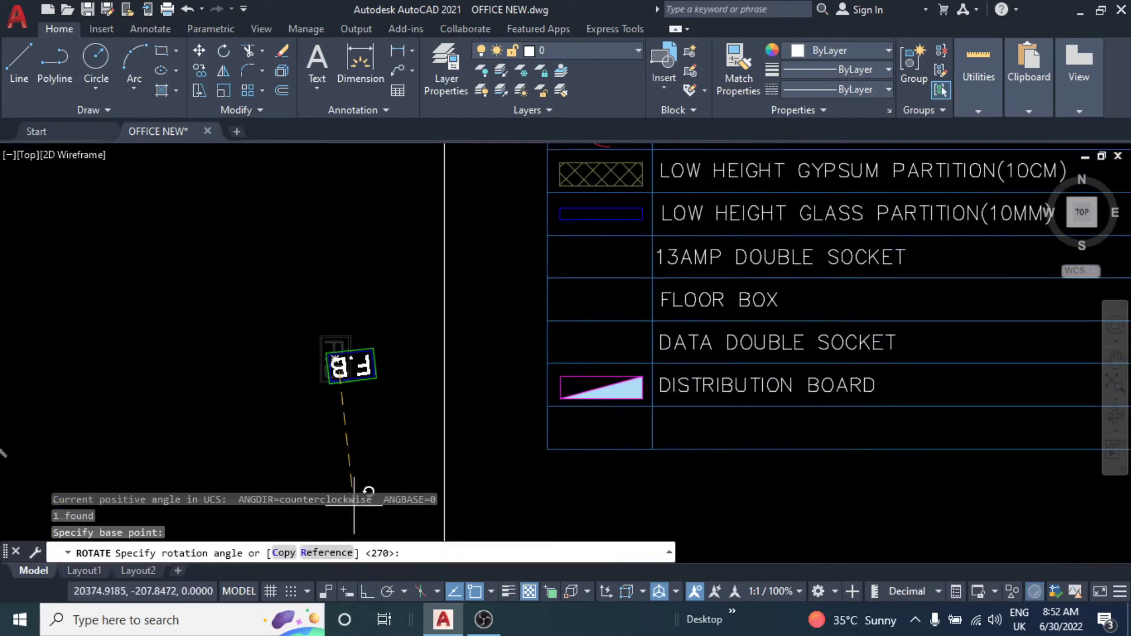
{"action": "key", "text": "Escape"}
Move the F.B copy into the FLOOR BOX row, then pan back to the plan.
{"action": "left_click", "coordinate": [328, 380]}
{"action": "type", "text": "m"}
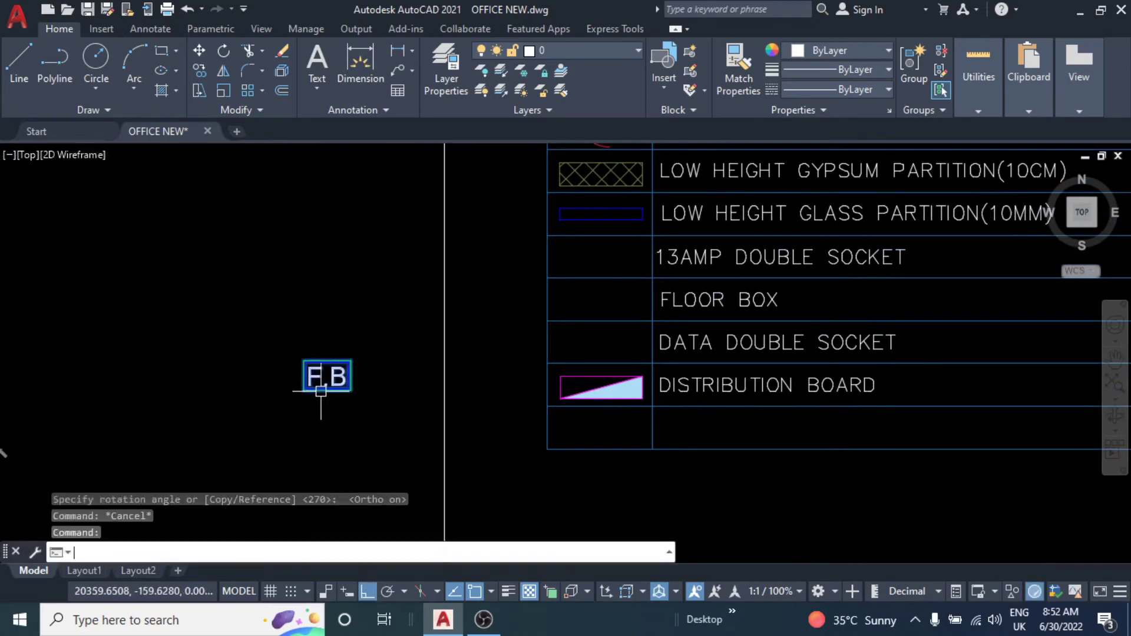
{"action": "key", "text": "Return"}
{"action": "left_click", "coordinate": [326, 378]}
{"action": "scroll", "coordinate": [631, 375], "scroll_direction": "up", "scroll_amount": 3}
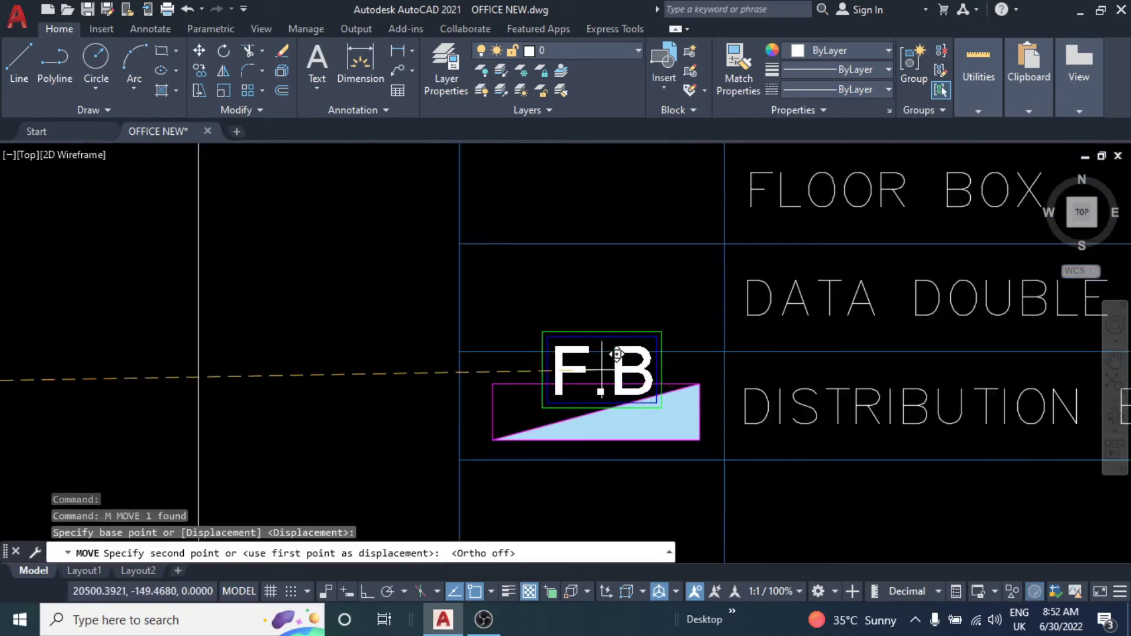
{"action": "scroll", "coordinate": [577, 330], "scroll_direction": "down", "scroll_amount": 3}
{"action": "scroll", "coordinate": [562, 309], "scroll_direction": "up", "scroll_amount": 3}
{"action": "left_click", "coordinate": [590, 260]}
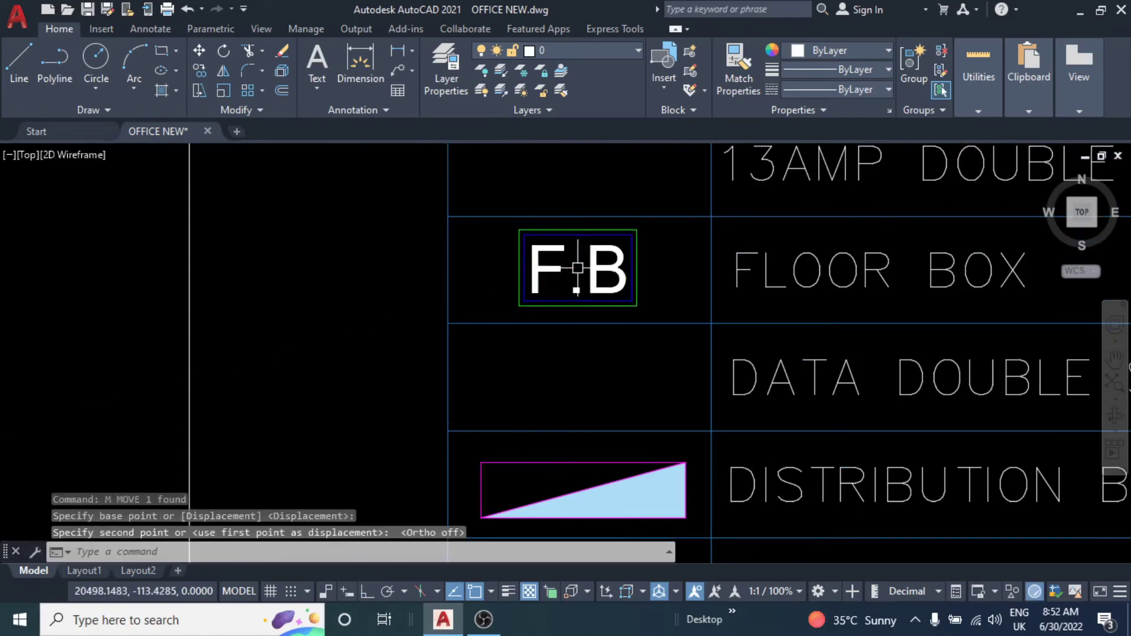
{"action": "key", "text": "Escape"}
{"action": "key", "text": "Escape"}
{"action": "scroll", "coordinate": [577, 306], "scroll_direction": "down", "scroll_amount": 3}
{"action": "scroll", "coordinate": [383, 348], "scroll_direction": "down", "scroll_amount": 3}
{"action": "middle_click_drag", "start_coordinate": [464, 397], "coordinate": [476, 401]}
Copy the wall socket beside the B2 door over next to the legend.
{"action": "scroll", "coordinate": [421, 301], "scroll_direction": "up", "scroll_amount": 5}
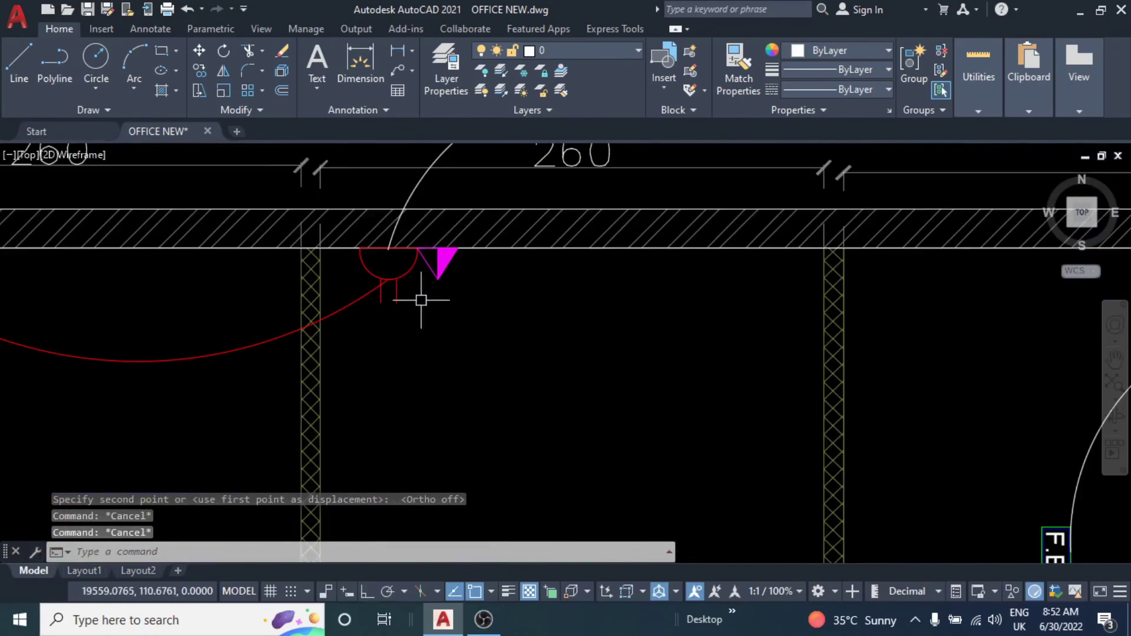
{"action": "key", "text": "Escape"}
{"action": "left_click", "coordinate": [398, 292]}
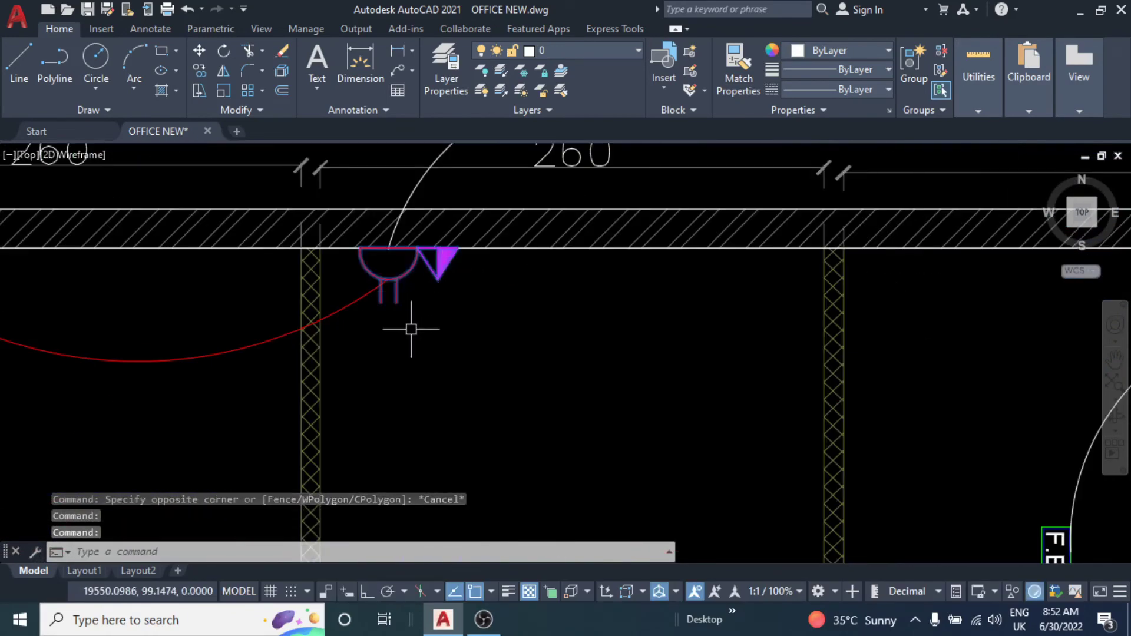
{"action": "type", "text": "co"}
{"action": "key", "text": "Return"}
{"action": "left_click", "coordinate": [437, 251]}
{"action": "middle_click_drag", "start_coordinate": [626, 374], "coordinate": [227, 358]}
{"action": "scroll", "coordinate": [227, 358], "scroll_direction": "down", "scroll_amount": 2}
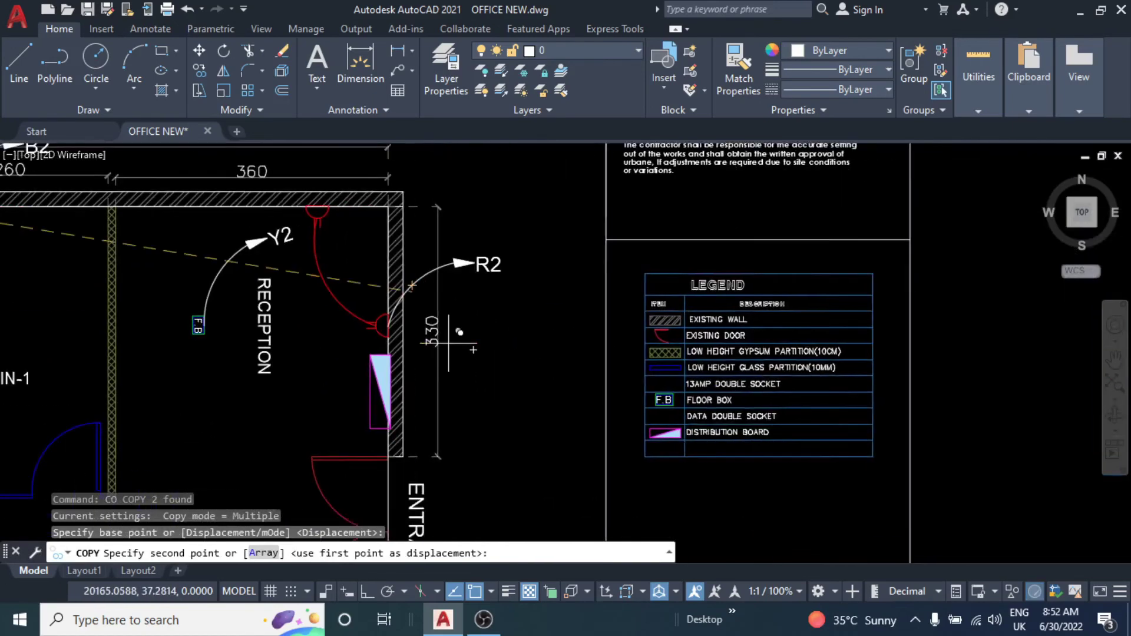
{"action": "scroll", "coordinate": [884, 294], "scroll_direction": "up", "scroll_amount": 3}
{"action": "scroll", "coordinate": [467, 222], "scroll_direction": "down", "scroll_amount": 2}
{"action": "scroll", "coordinate": [482, 315], "scroll_direction": "up", "scroll_amount": 2}
{"action": "left_click", "coordinate": [471, 324]}
{"action": "key", "text": "Escape"}
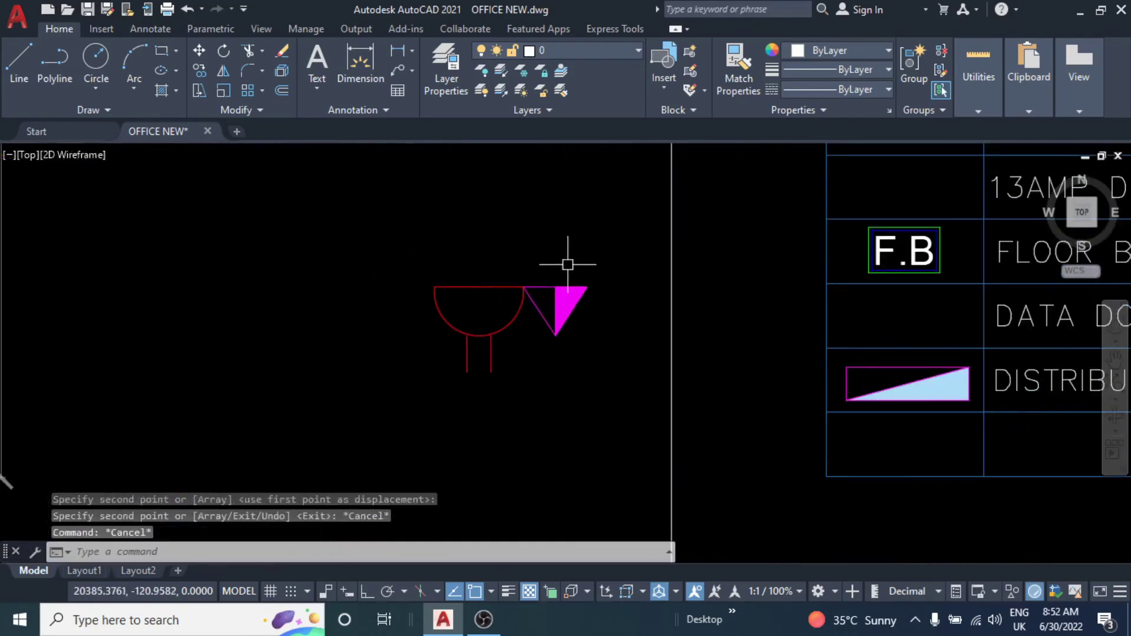
Rotate the copied socket and triangle symbols together.
{"action": "left_click_drag", "start_coordinate": [567, 258], "coordinate": [461, 353]}
{"action": "type", "text": "ro"}
{"action": "key", "text": "Return"}
{"action": "left_click", "coordinate": [501, 324]}
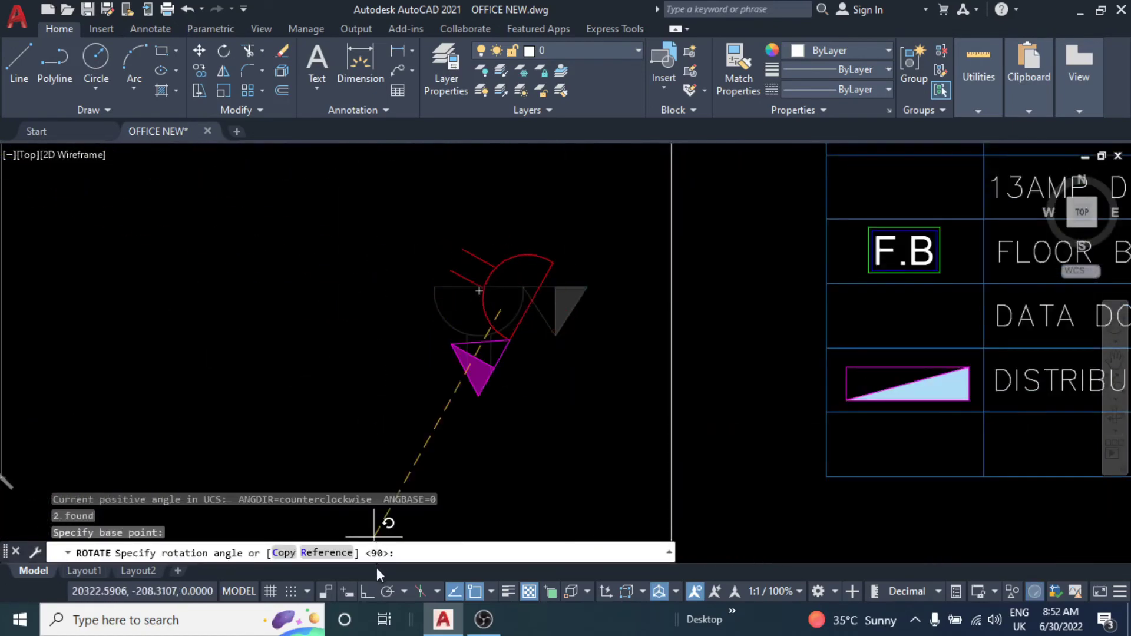
{"action": "key", "text": "Escape"}
{"action": "key", "text": "Escape"}
{"action": "middle_click_drag", "start_coordinate": [531, 338], "coordinate": [440, 375]}
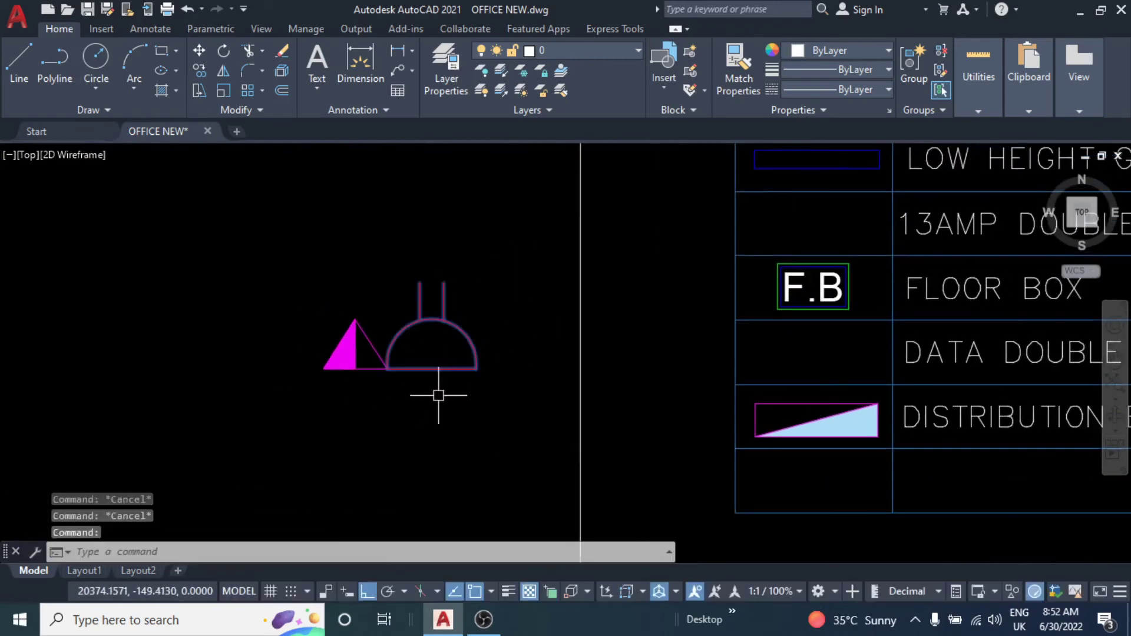
Copy the socket symbol to a spot above the F.B symbol, with ortho off.
{"action": "type", "text": "co"}
{"action": "key", "text": "Return"}
{"action": "left_click", "coordinate": [432, 369]}
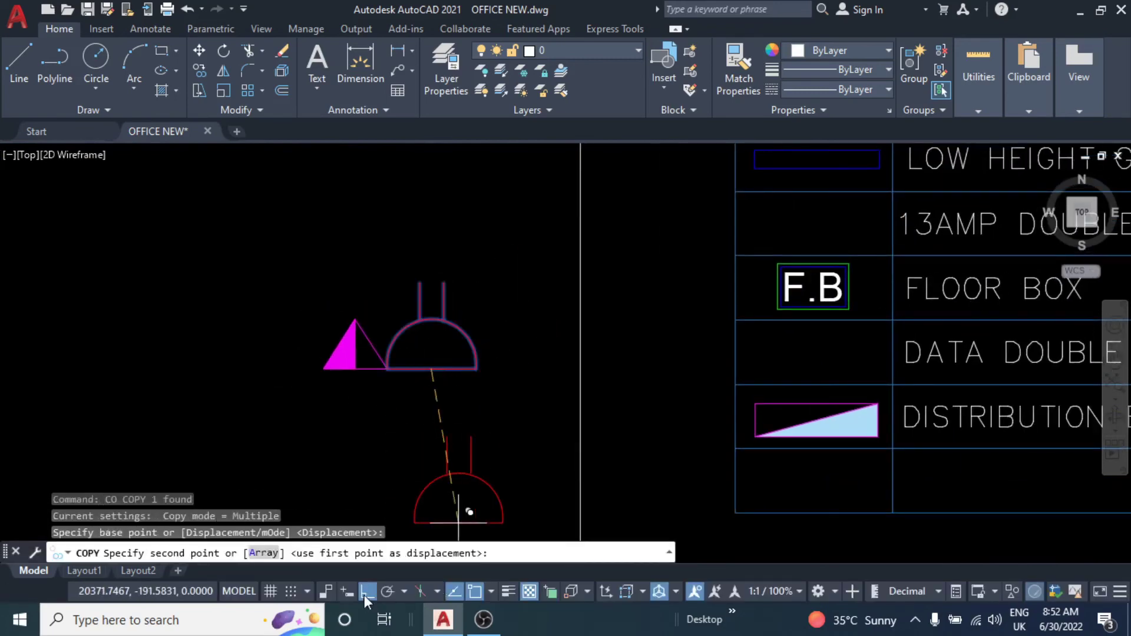
{"action": "left_click", "coordinate": [367, 592]}
{"action": "scroll", "coordinate": [383, 454], "scroll_direction": "down", "scroll_amount": 3}
{"action": "scroll", "coordinate": [551, 346], "scroll_direction": "up", "scroll_amount": 5}
{"action": "middle_click_drag", "start_coordinate": [551, 346], "coordinate": [597, 353]}
{"action": "scroll", "coordinate": [559, 364], "scroll_direction": "down", "scroll_amount": 4}
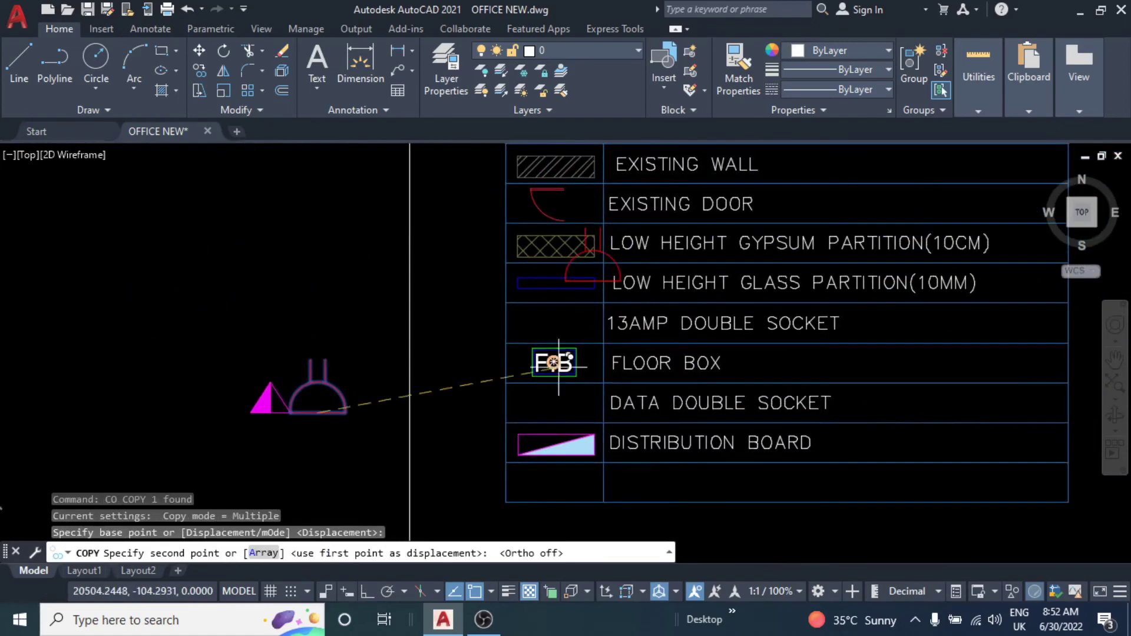
{"action": "scroll", "coordinate": [558, 364], "scroll_direction": "up", "scroll_amount": 4}
{"action": "left_click", "coordinate": [544, 327]}
{"action": "key", "text": "Escape"}
{"action": "key", "text": "Escape"}
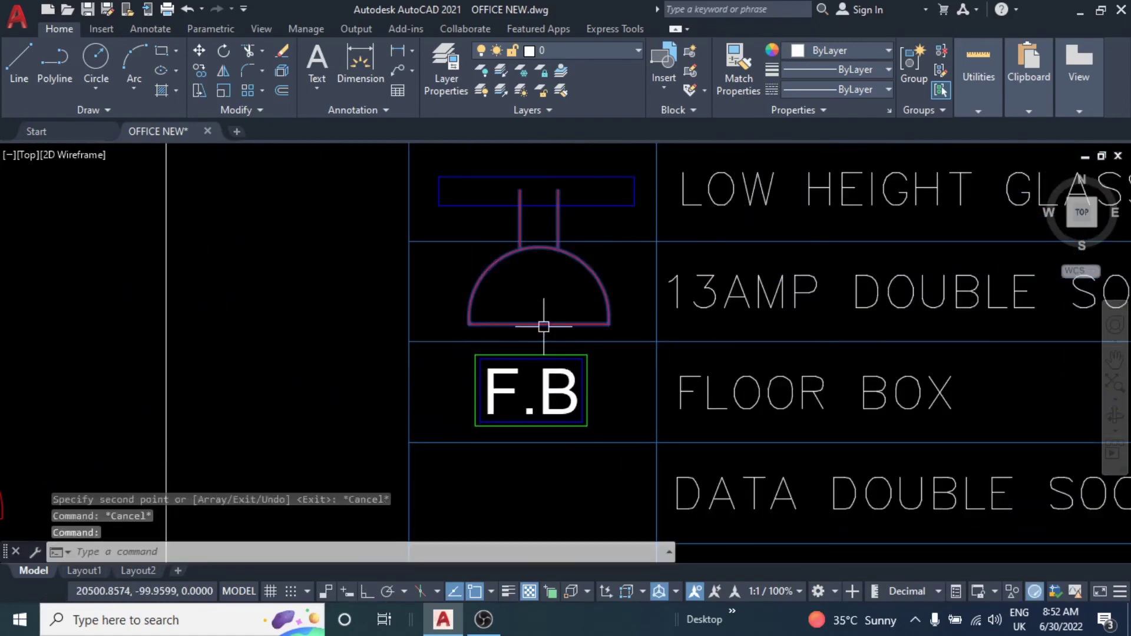
Scale the socket copy down to half size.
{"action": "type", "text": "sc"}
{"action": "key", "text": "Return"}
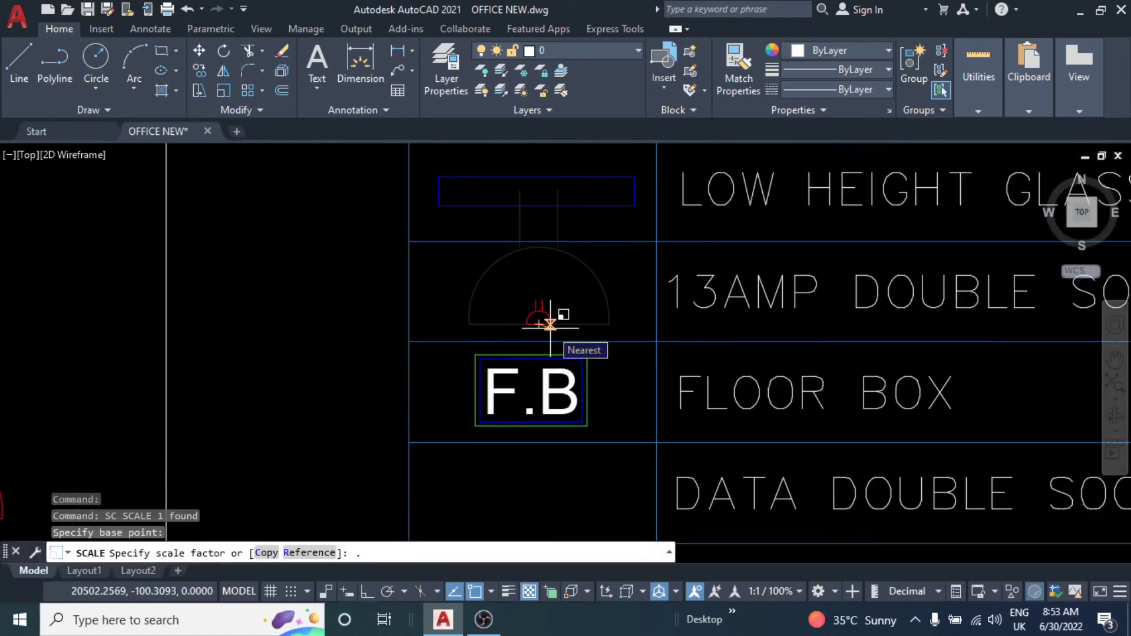
{"action": "type", "text": "5"}
{"action": "key", "text": "Return"}
{"action": "scroll", "coordinate": [596, 322], "scroll_direction": "up", "scroll_amount": 3}
Move the half-size socket into the 13AMP DOUBLE SOCKET row and adjust its position.
{"action": "type", "text": "m"}
{"action": "key", "text": "Return"}
{"action": "left_click", "coordinate": [697, 243]}
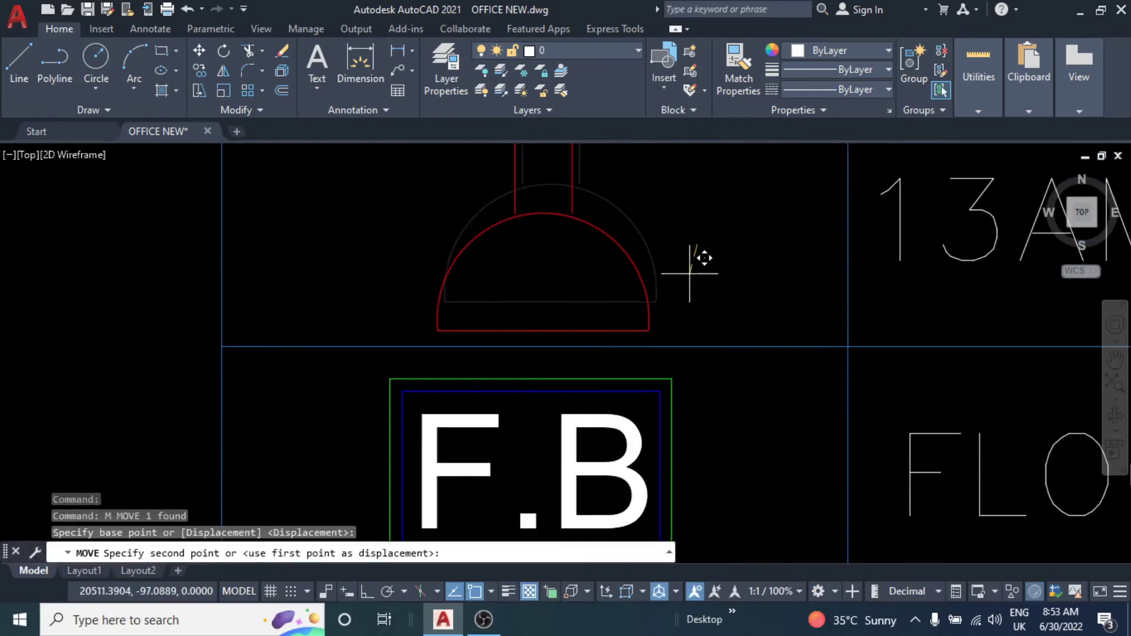
{"action": "left_click", "coordinate": [689, 274]}
{"action": "scroll", "coordinate": [520, 336], "scroll_direction": "down", "scroll_amount": 1}
{"action": "scroll", "coordinate": [513, 285], "scroll_direction": "down", "scroll_amount": 2}
{"action": "scroll", "coordinate": [512, 285], "scroll_direction": "up", "scroll_amount": 4}
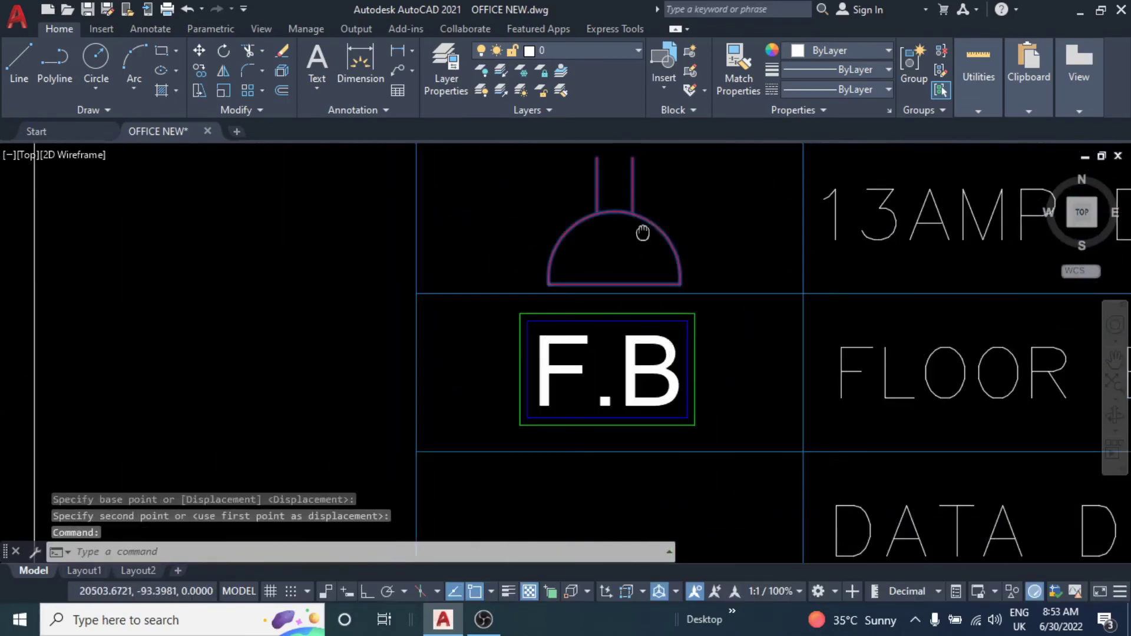
{"action": "scroll", "coordinate": [642, 233], "scroll_direction": "down", "scroll_amount": 2}
{"action": "type", "text": "m"}
{"action": "key", "text": "Return"}
{"action": "left_click", "coordinate": [658, 298]}
{"action": "scroll", "coordinate": [652, 286], "scroll_direction": "down", "scroll_amount": 2}
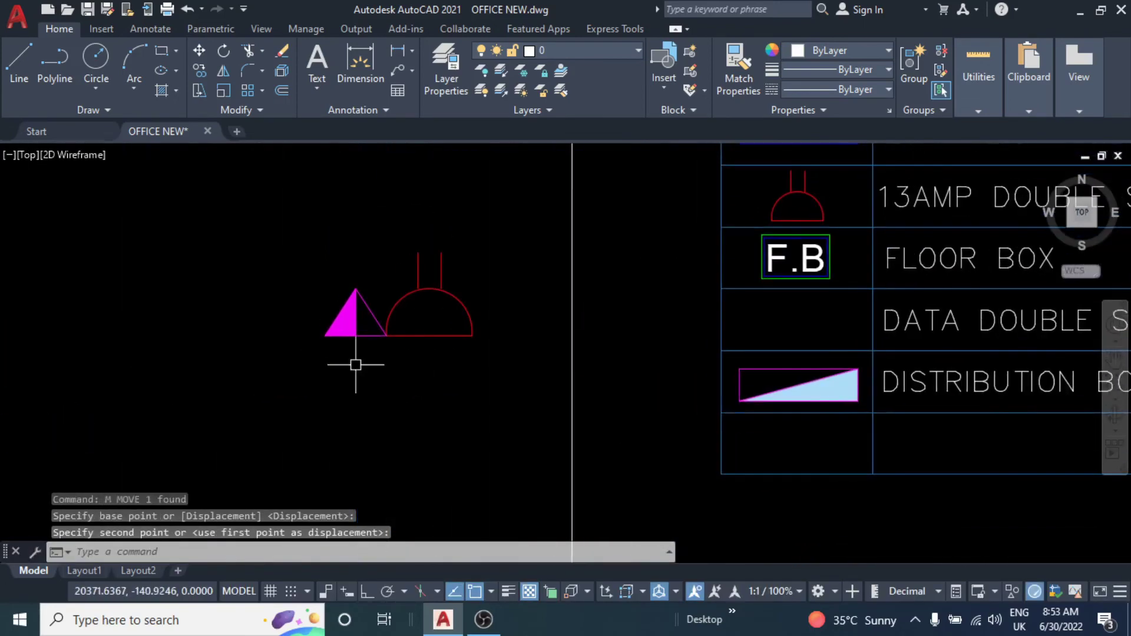
Copy the magenta data socket triangle into the DATA DOUBLE SOCKET row.
{"action": "key", "text": "Escape"}
{"action": "key", "text": "Escape"}
{"action": "type", "text": "cp"}
{"action": "left_click", "coordinate": [356, 336]}
{"action": "scroll", "coordinate": [296, 352], "scroll_direction": "down", "scroll_amount": 2}
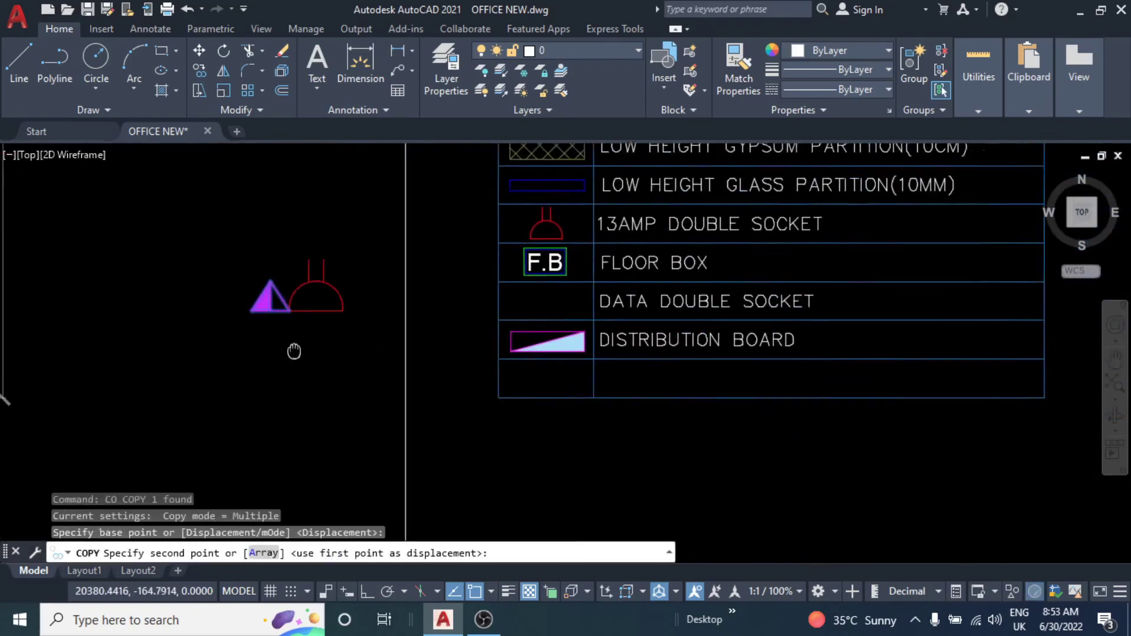
{"action": "scroll", "coordinate": [479, 284], "scroll_direction": "up", "scroll_amount": 3}
{"action": "left_click", "coordinate": [441, 277]}
{"action": "scroll", "coordinate": [436, 312], "scroll_direction": "down", "scroll_amount": 2}
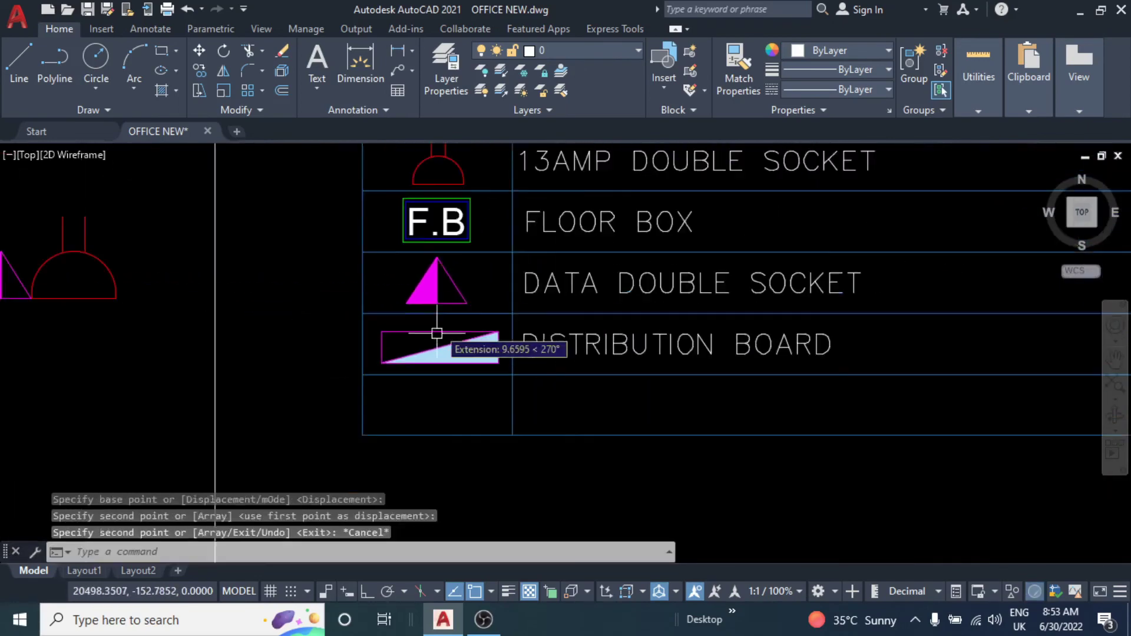
{"action": "scroll", "coordinate": [401, 307], "scroll_direction": "down", "scroll_amount": 2}
{"action": "key", "text": "Escape"}
{"action": "key", "text": "Escape"}
Erase the leftover working socket and triangle with a selection window.
{"action": "left_click", "coordinate": [283, 254]}
{"action": "left_click", "coordinate": [119, 367]}
{"action": "type", "text": "e"}
{"action": "key", "text": "Return"}
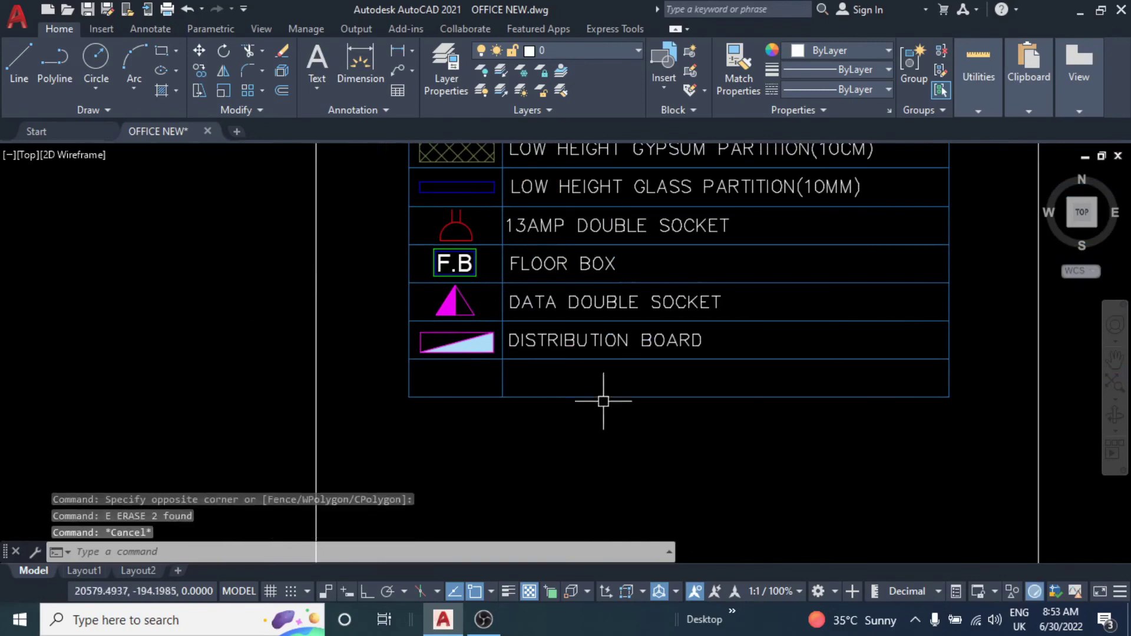
{"action": "left_click", "coordinate": [599, 396]}
{"action": "key", "text": "Escape"}
Try trimming across the legend's empty bottom row, then cancel the trim.
{"action": "scroll", "coordinate": [565, 384], "scroll_direction": "down", "scroll_amount": 2}
{"action": "type", "text": "TR"}
{"action": "key", "text": "Return"}
{"action": "scroll", "coordinate": [723, 379], "scroll_direction": "up", "scroll_amount": 2}
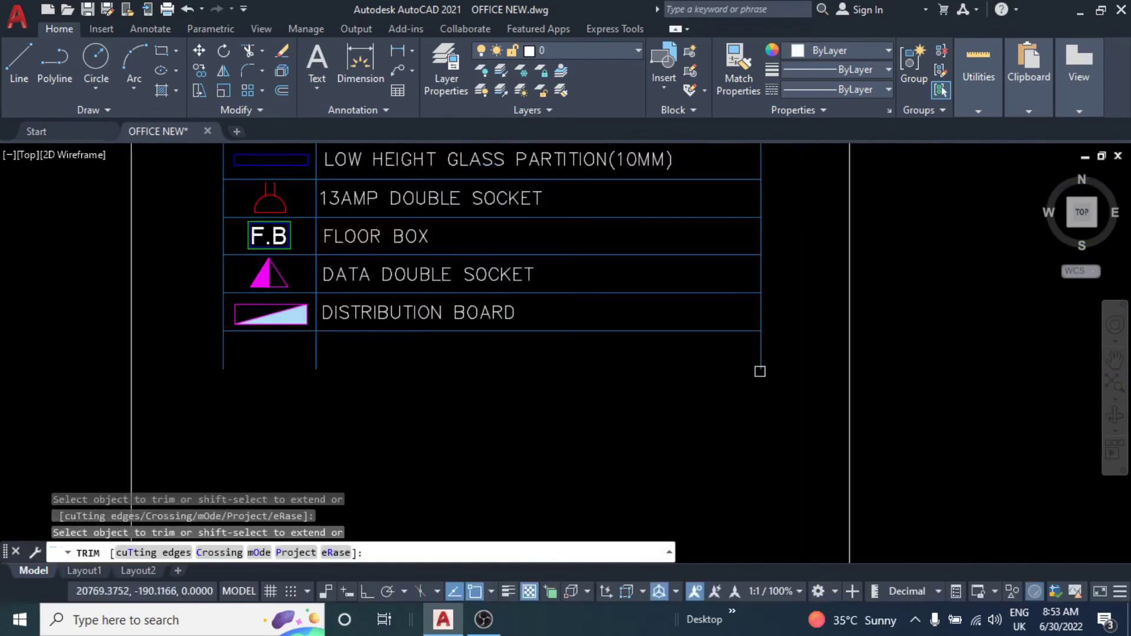
{"action": "left_click_drag", "start_coordinate": [777, 352], "coordinate": [583, 350]}
{"action": "key", "text": "Escape"}
{"action": "scroll", "coordinate": [354, 413], "scroll_direction": "down", "scroll_amount": 5}
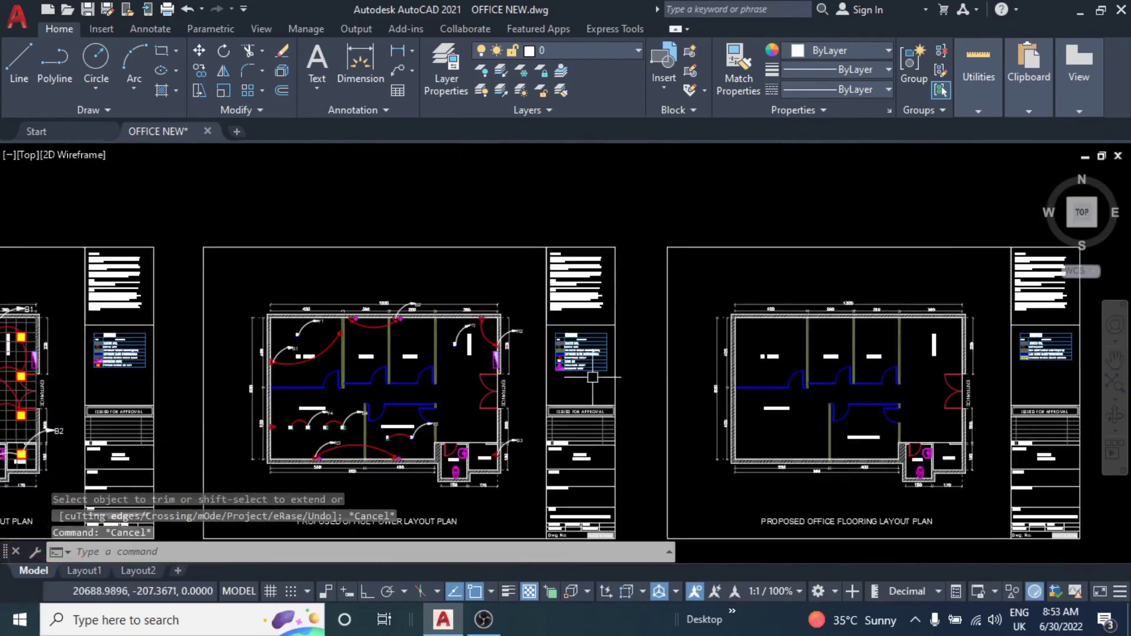
{"action": "mouse_move", "coordinate": [362, 456]}
{"action": "middle_mouse_down"}
{"action": "mouse_move", "coordinate": [477, 398]}
{"action": "mouse_move", "coordinate": [480, 377]}
{"action": "middle_mouse_up"}
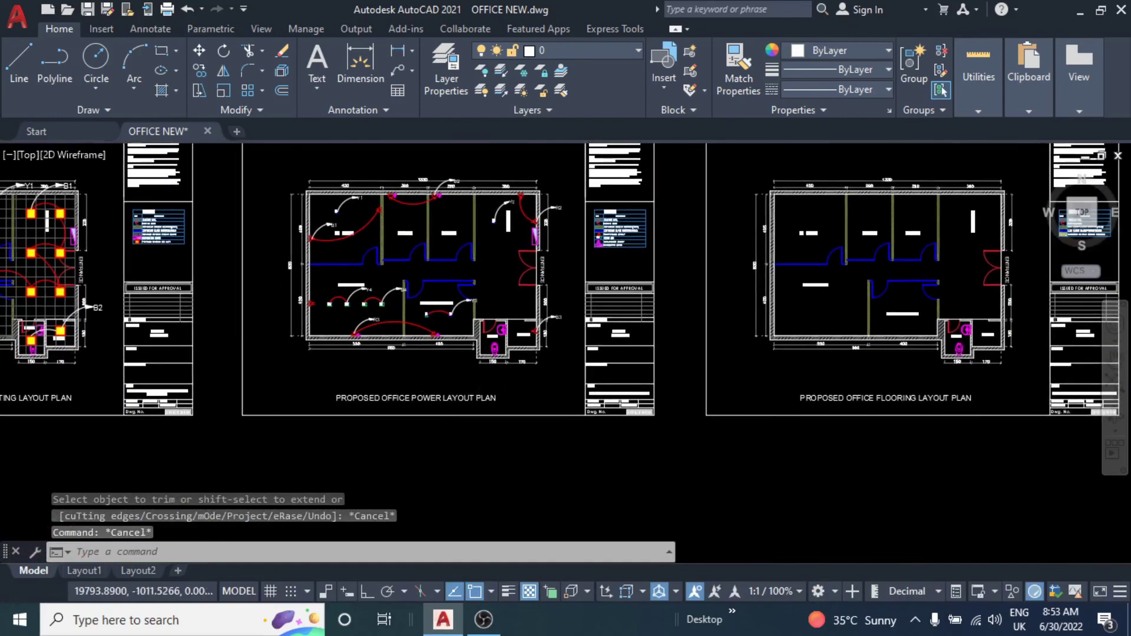
{"action": "scroll", "coordinate": [449, 374], "scroll_direction": "up", "scroll_amount": 4}
{"action": "scroll", "coordinate": [389, 383], "scroll_direction": "down", "scroll_amount": 4}
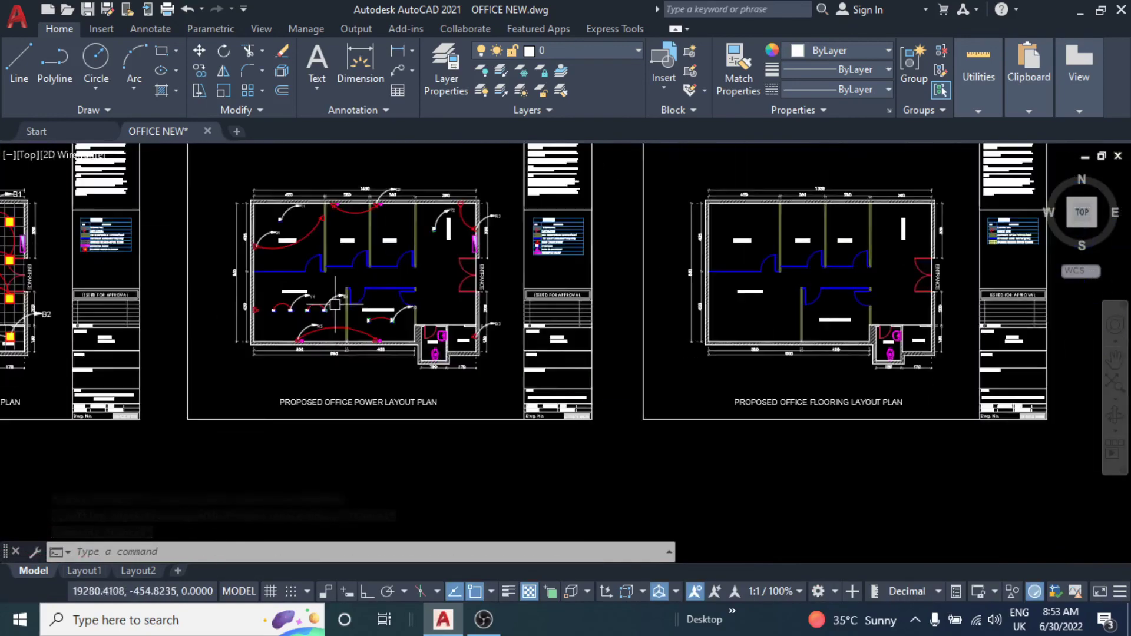
{"action": "mouse_move", "coordinate": [706, 364]}
{"action": "middle_mouse_down"}
{"action": "mouse_move", "coordinate": [436, 344]}
{"action": "mouse_move", "coordinate": [648, 375]}
{"action": "middle_mouse_up"}
{"action": "scroll", "coordinate": [472, 380], "scroll_direction": "up", "scroll_amount": 2}
{"action": "scroll", "coordinate": [411, 361], "scroll_direction": "down", "scroll_amount": 4}
{"action": "scroll", "coordinate": [467, 328], "scroll_direction": "up", "scroll_amount": 3}
{"action": "scroll", "coordinate": [467, 328], "scroll_direction": "down", "scroll_amount": 3}
{"action": "scroll", "coordinate": [424, 336], "scroll_direction": "up", "scroll_amount": 4}
{"action": "scroll", "coordinate": [379, 356], "scroll_direction": "up", "scroll_amount": 4}
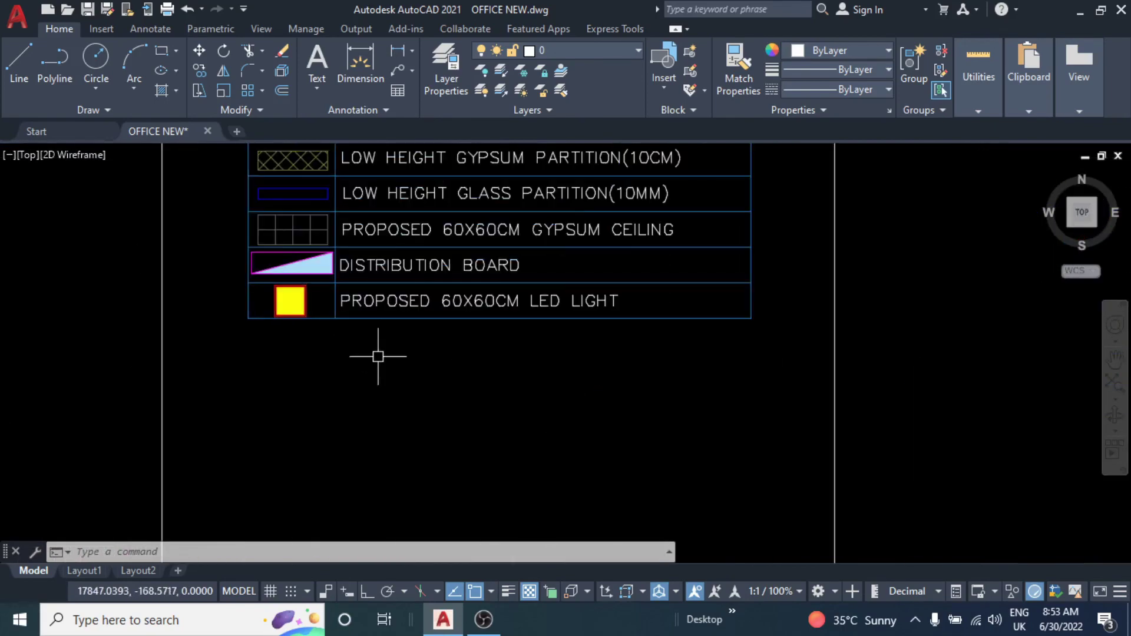
{"action": "scroll", "coordinate": [379, 357], "scroll_direction": "down", "scroll_amount": 2}
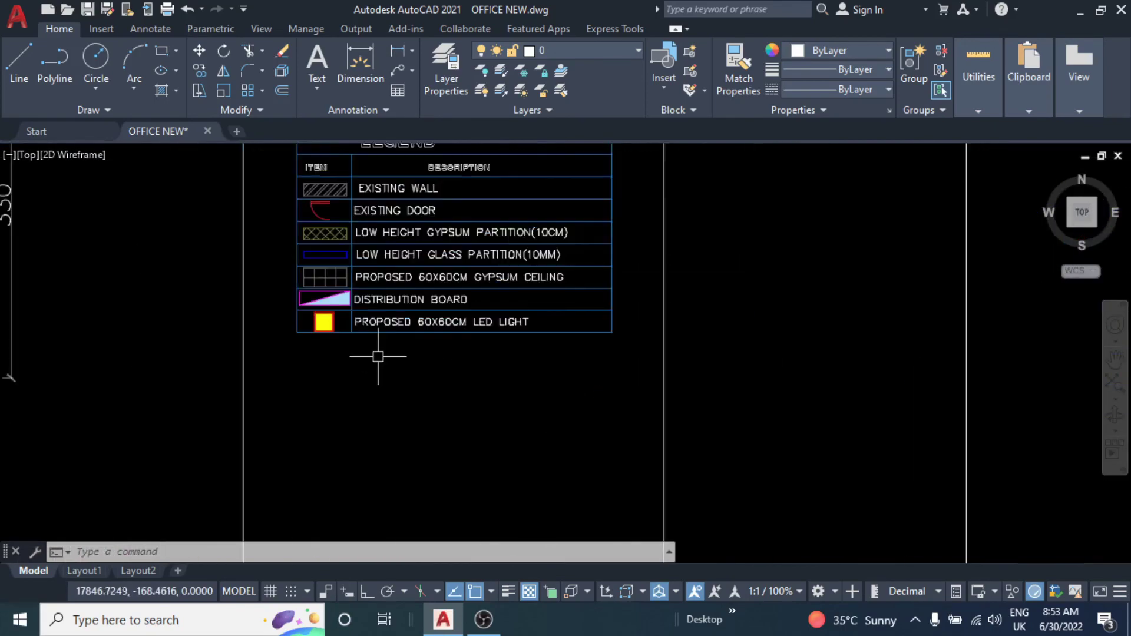
{"action": "scroll", "coordinate": [379, 356], "scroll_direction": "down", "scroll_amount": 3}
{"action": "scroll", "coordinate": [378, 356], "scroll_direction": "up", "scroll_amount": 2}
{"action": "scroll", "coordinate": [413, 342], "scroll_direction": "down", "scroll_amount": 2}
{"action": "mouse_move", "coordinate": [412, 342]}
{"action": "middle_mouse_down"}
{"action": "mouse_move", "coordinate": [495, 345]}
{"action": "mouse_move", "coordinate": [428, 376]}
{"action": "middle_mouse_up"}
{"action": "scroll", "coordinate": [513, 367], "scroll_direction": "up", "scroll_amount": 5}
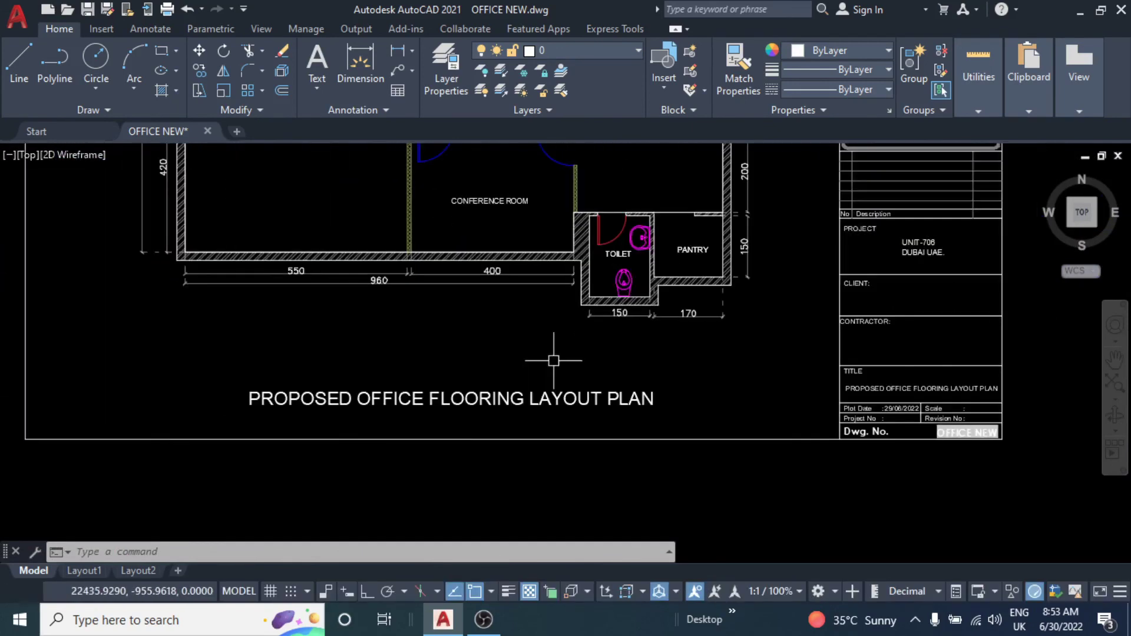
{"action": "scroll", "coordinate": [531, 359], "scroll_direction": "down", "scroll_amount": 5}
{"action": "scroll", "coordinate": [510, 380], "scroll_direction": "up", "scroll_amount": 4}
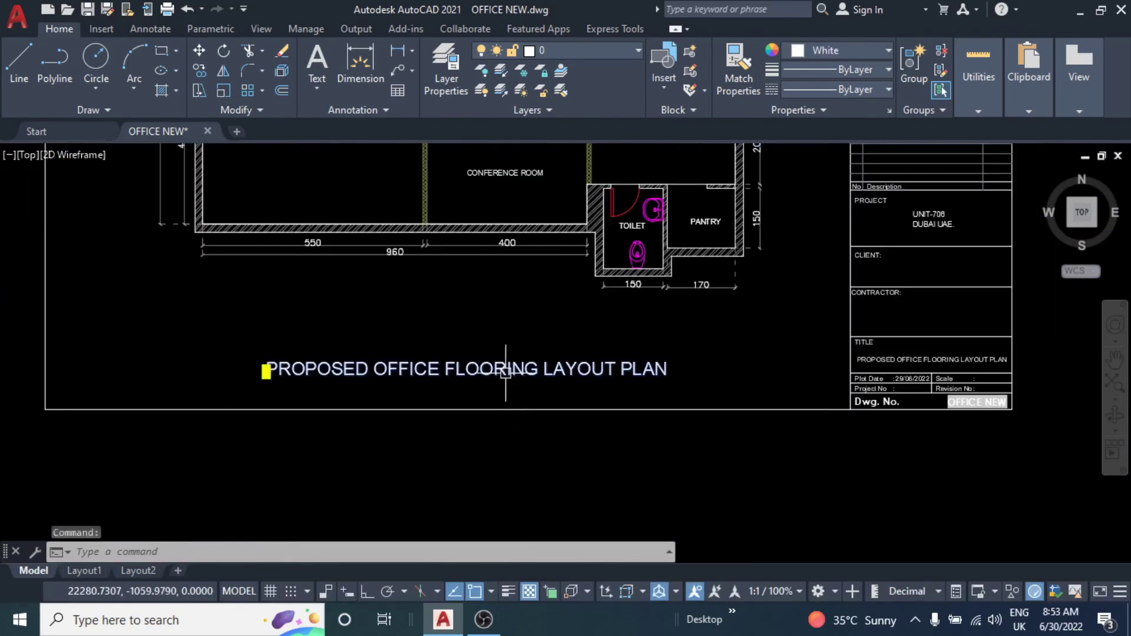